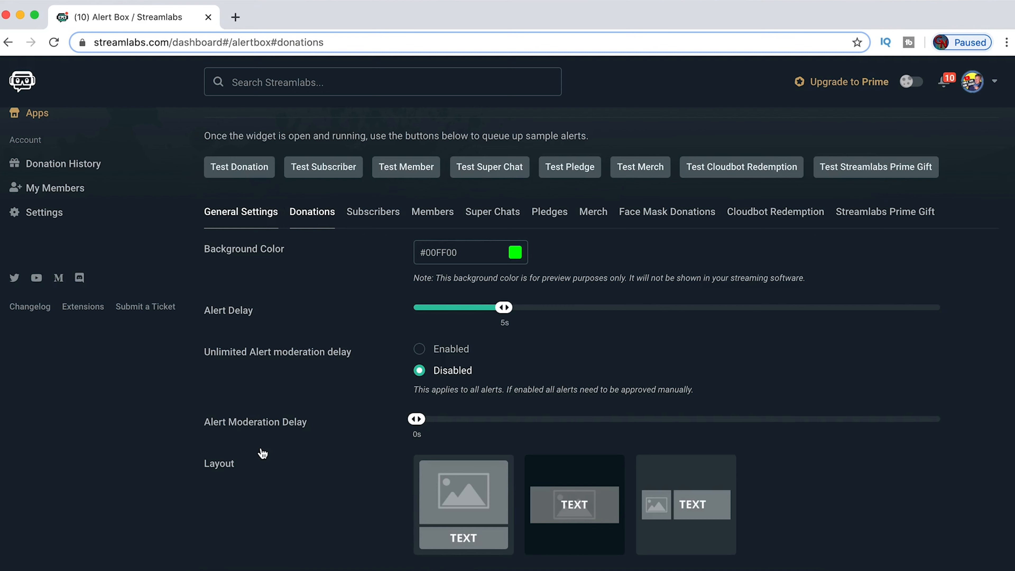
Step: Review the general, donation and subscriber alert settings, including layout, message template, image, sound and custom HTML/CSS
{"action": "scroll", "coordinate": [261, 448], "scroll_direction": "down", "scroll_amount": 15}
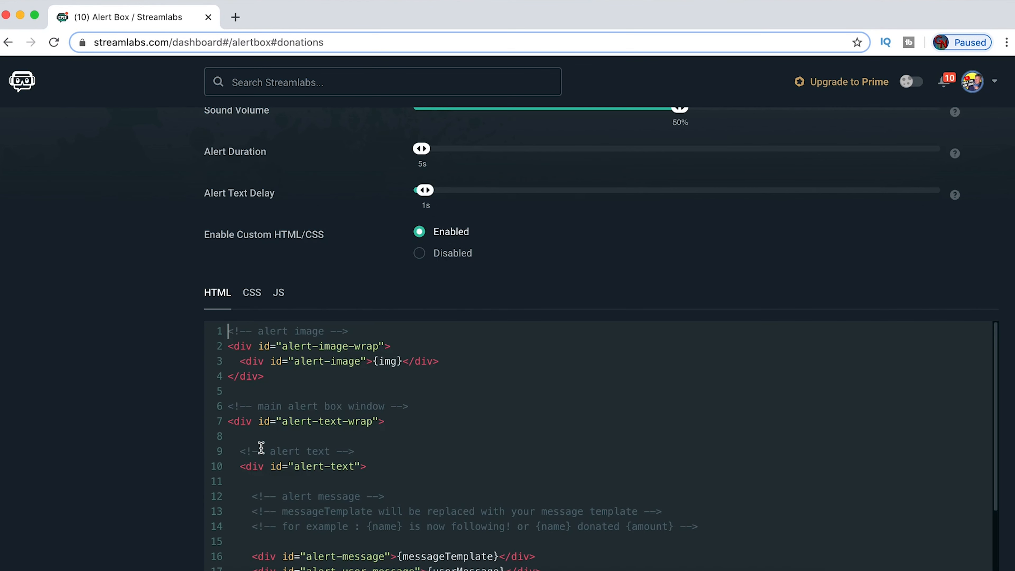
{"action": "scroll", "coordinate": [136, 320], "scroll_direction": "up", "scroll_amount": 15}
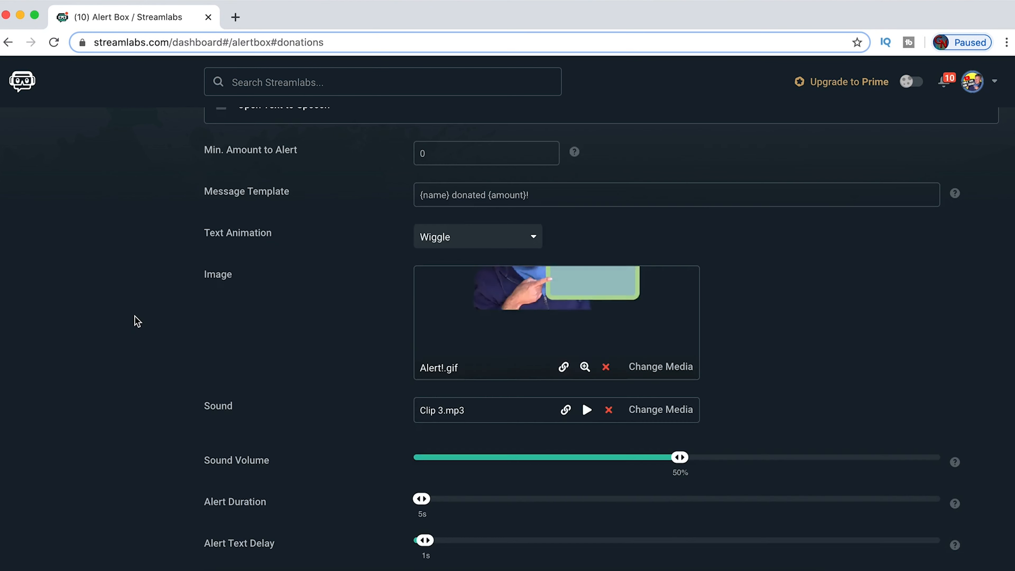
{"action": "scroll", "coordinate": [136, 320], "scroll_direction": "down", "scroll_amount": 5}
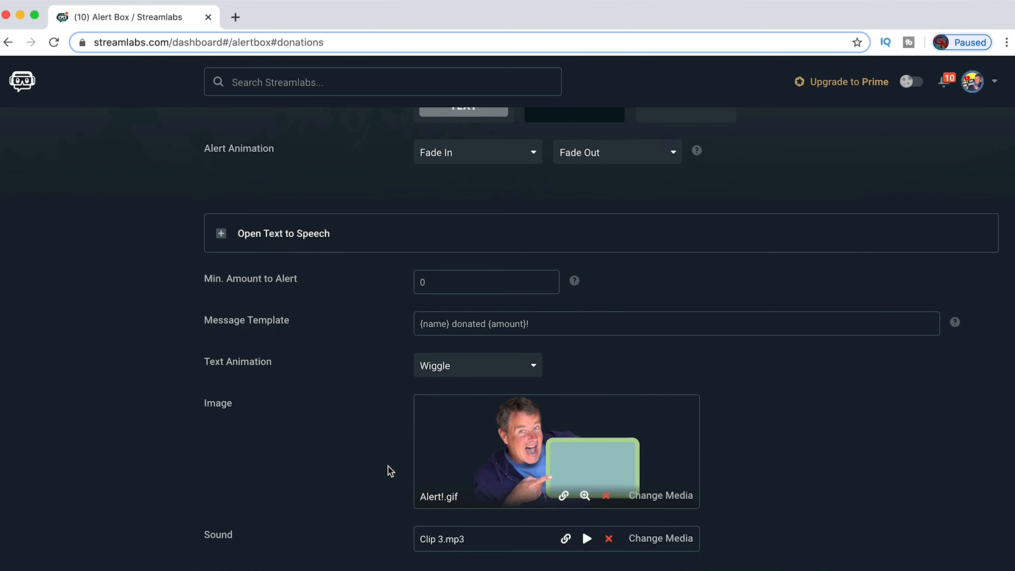
{"action": "scroll", "coordinate": [369, 438], "scroll_direction": "up", "scroll_amount": 8}
{"action": "scroll", "coordinate": [373, 436], "scroll_direction": "up", "scroll_amount": 3}
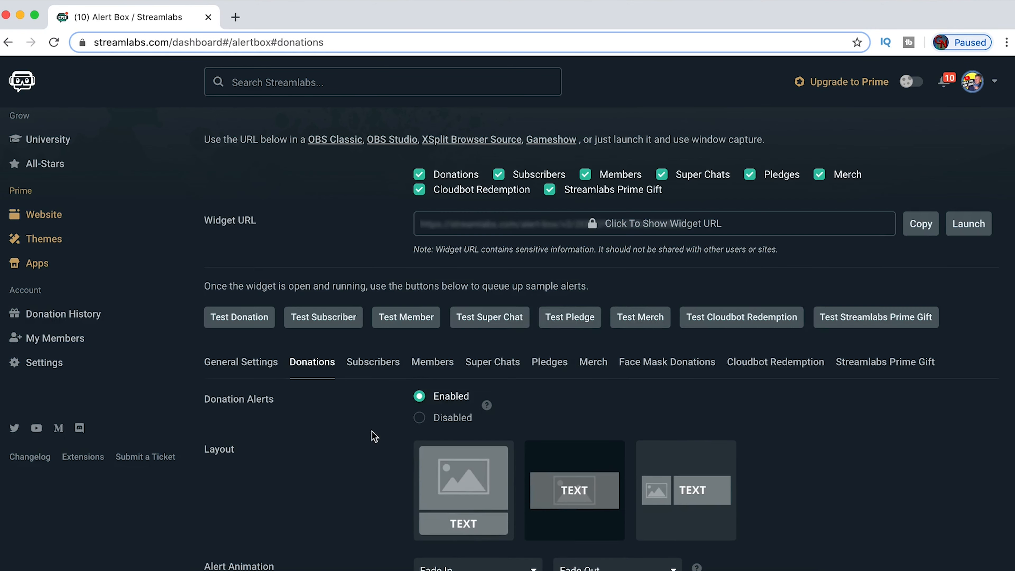
{"action": "left_click", "coordinate": [388, 372]}
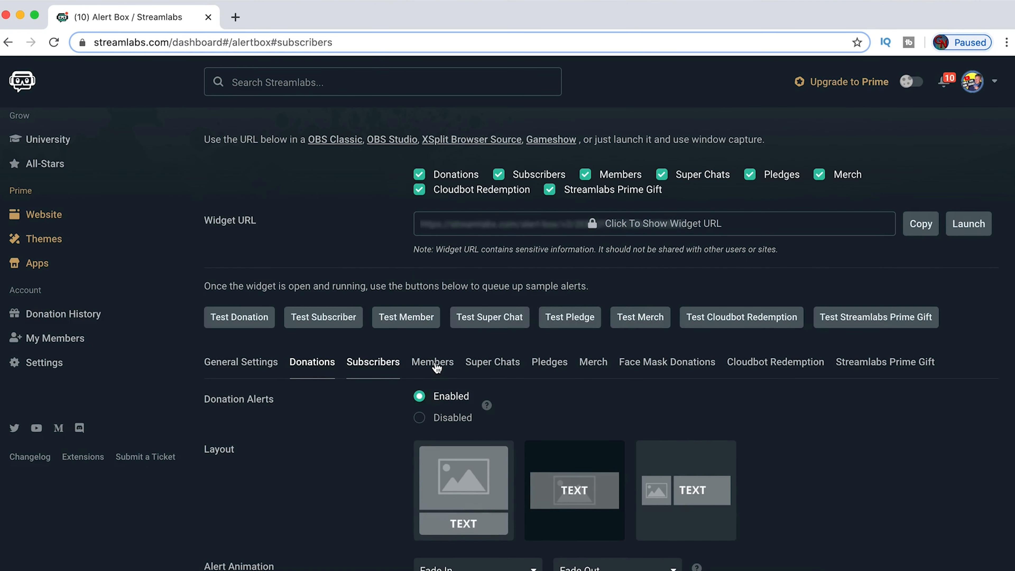
{"action": "scroll", "coordinate": [432, 376], "scroll_direction": "down", "scroll_amount": 20}
{"action": "scroll", "coordinate": [155, 321], "scroll_direction": "up", "scroll_amount": 18}
{"action": "scroll", "coordinate": [155, 322], "scroll_direction": "down", "scroll_amount": 1}
{"action": "scroll", "coordinate": [154, 321], "scroll_direction": "up", "scroll_amount": 2}
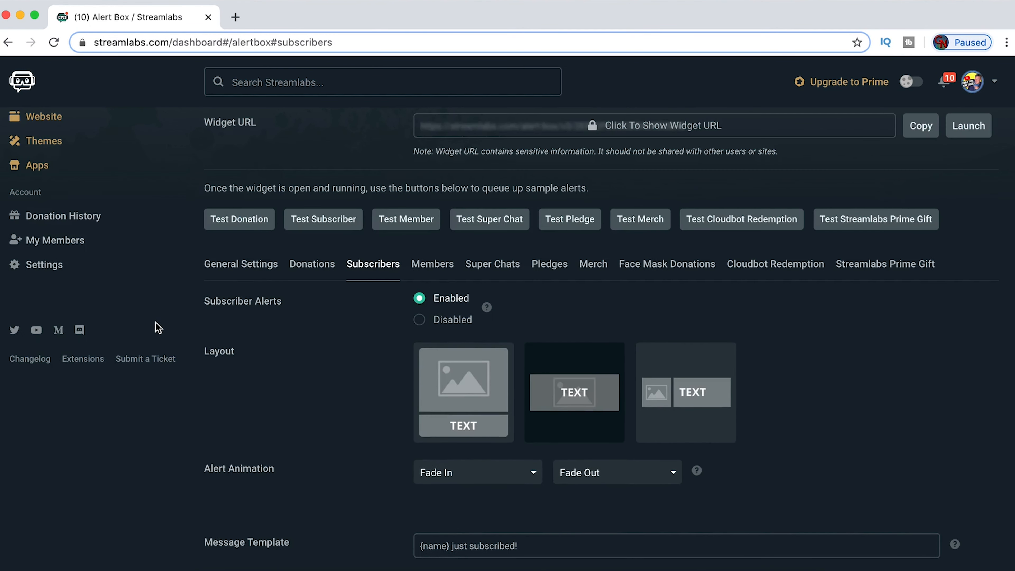
Step: Examine the pledge alert settings, including message template, image, sound, duration and text delay
{"action": "left_click", "coordinate": [551, 265]}
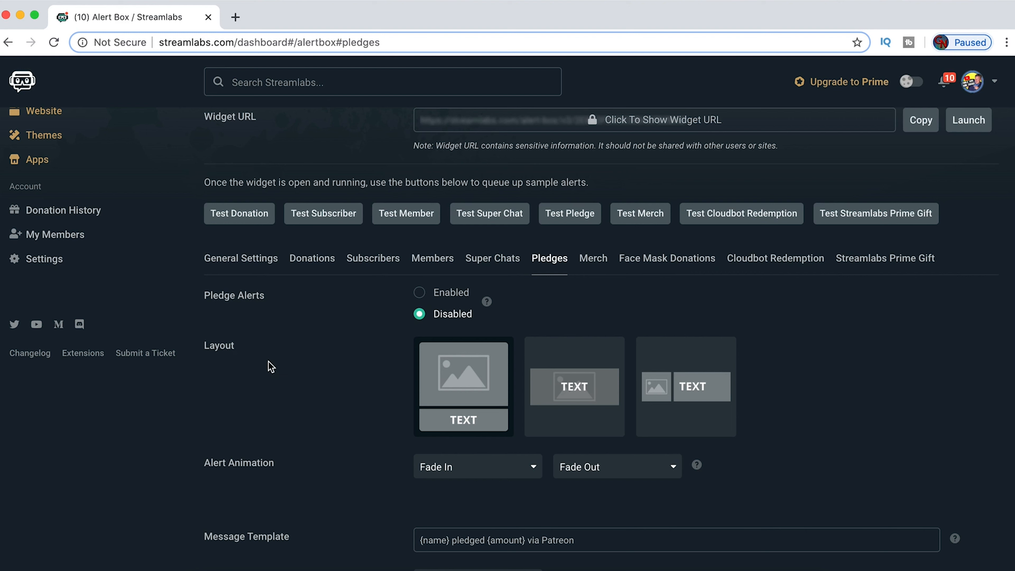
{"action": "scroll", "coordinate": [268, 361], "scroll_direction": "down", "scroll_amount": 5}
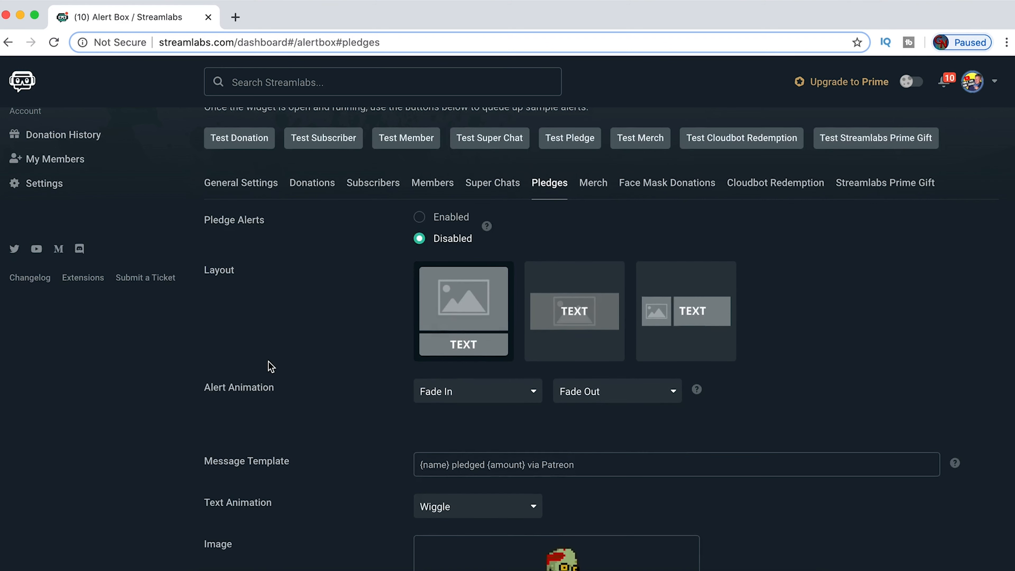
{"action": "scroll", "coordinate": [276, 368], "scroll_direction": "down", "scroll_amount": 12}
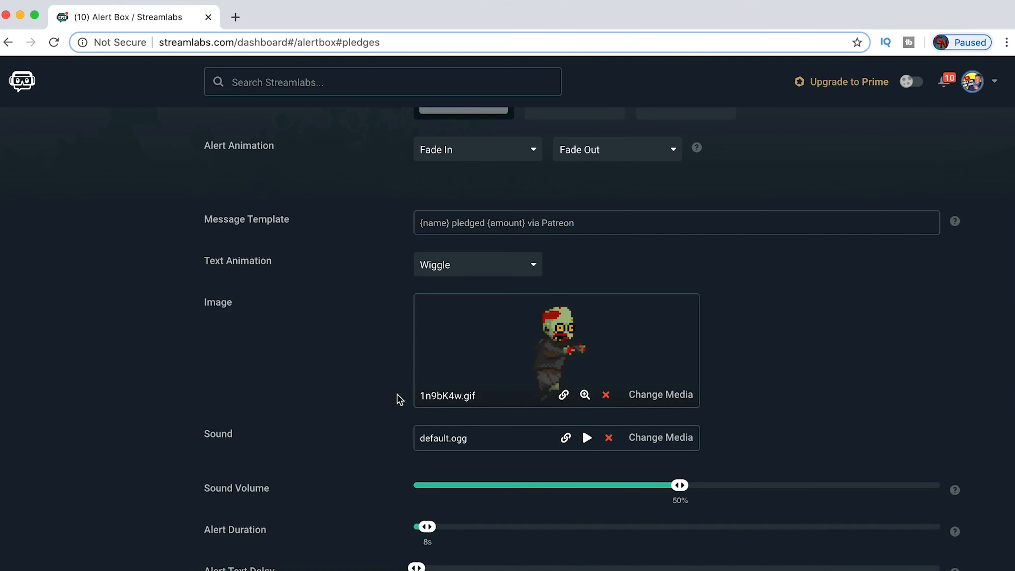
{"action": "scroll", "coordinate": [378, 397], "scroll_direction": "down", "scroll_amount": 1}
{"action": "scroll", "coordinate": [378, 398], "scroll_direction": "down", "scroll_amount": 3}
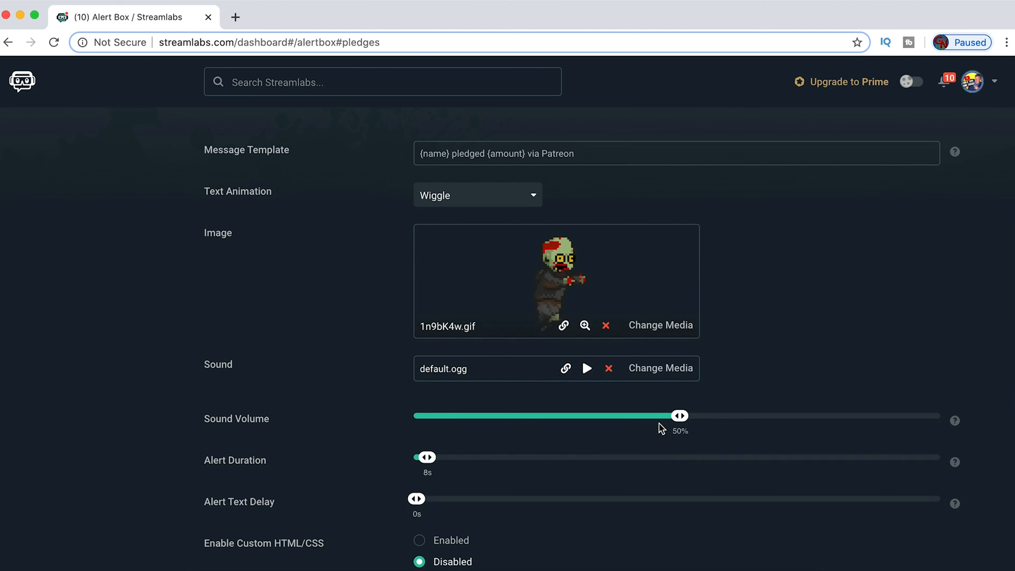
{"action": "scroll", "coordinate": [302, 406], "scroll_direction": "down", "scroll_amount": 6}
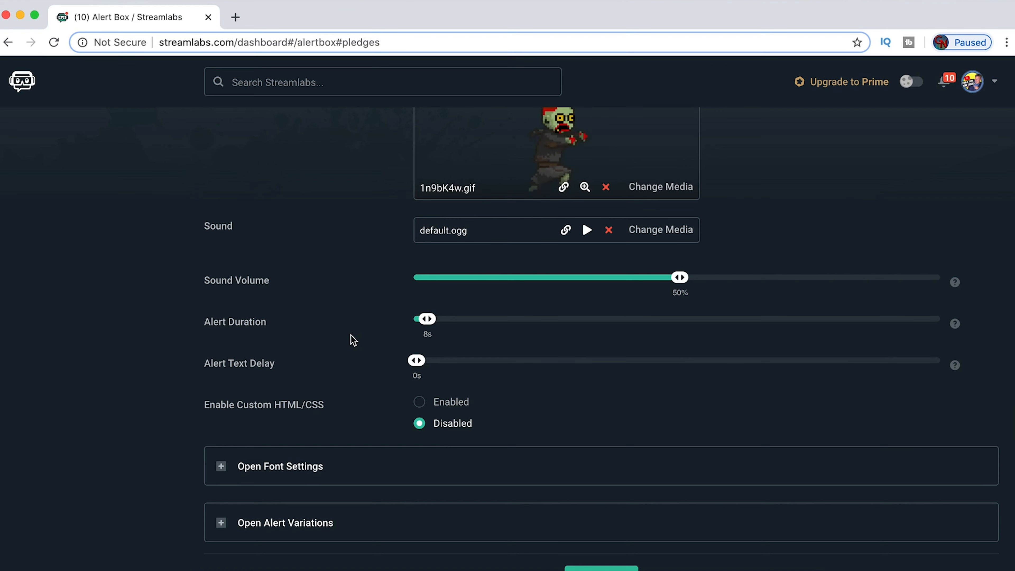
{"action": "scroll", "coordinate": [354, 341], "scroll_direction": "up", "scroll_amount": 10}
{"action": "scroll", "coordinate": [350, 335], "scroll_direction": "up", "scroll_amount": 8}
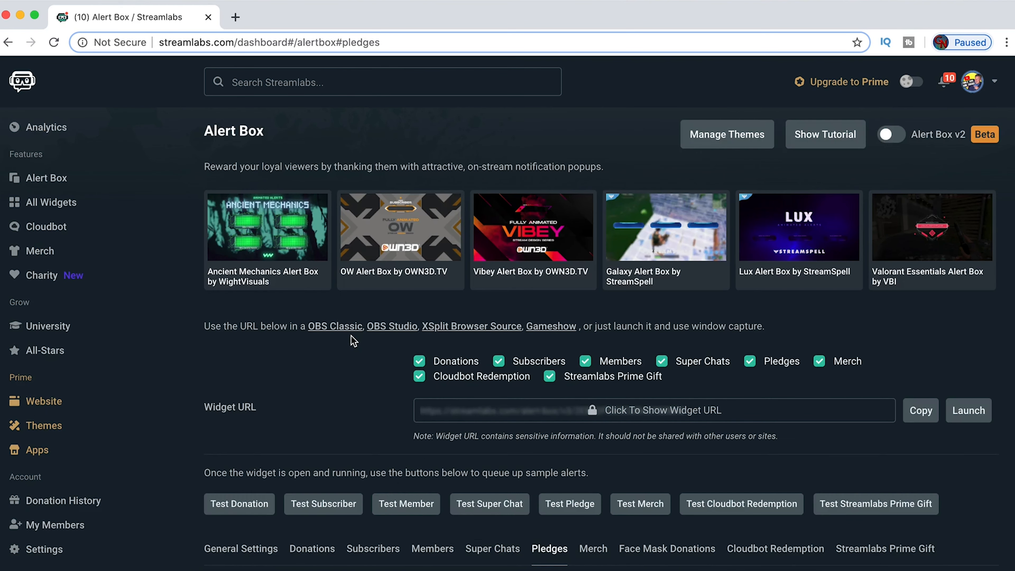
Step: Limit the alert box widget to Donations only and copy its widget URL
{"action": "left_click", "coordinate": [420, 377]}
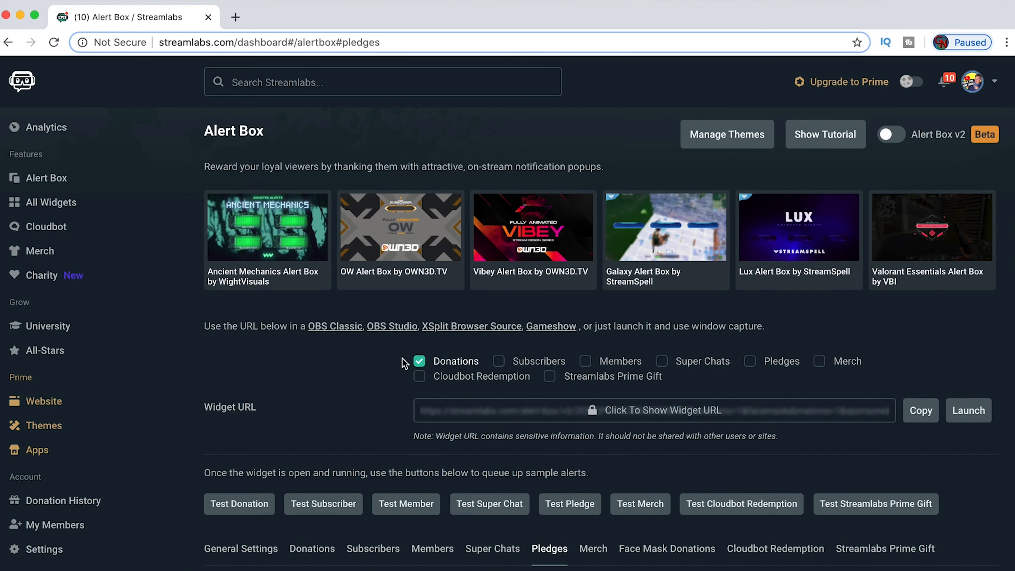
{"action": "left_click", "coordinate": [925, 417]}
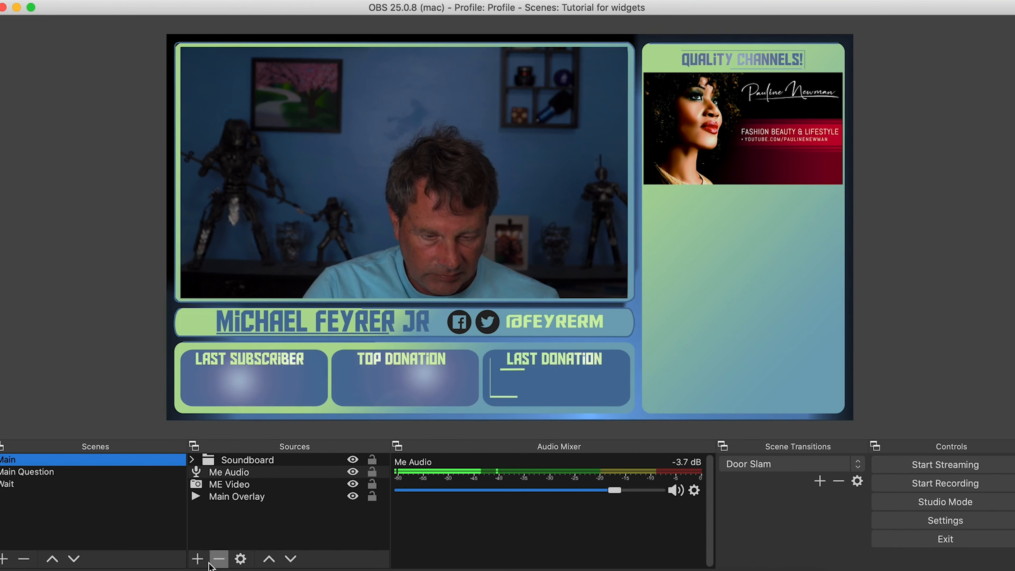
Step: In OBS, add a new visible Browser source named "Donation" to the Main scene
{"action": "left_click", "coordinate": [197, 559]}
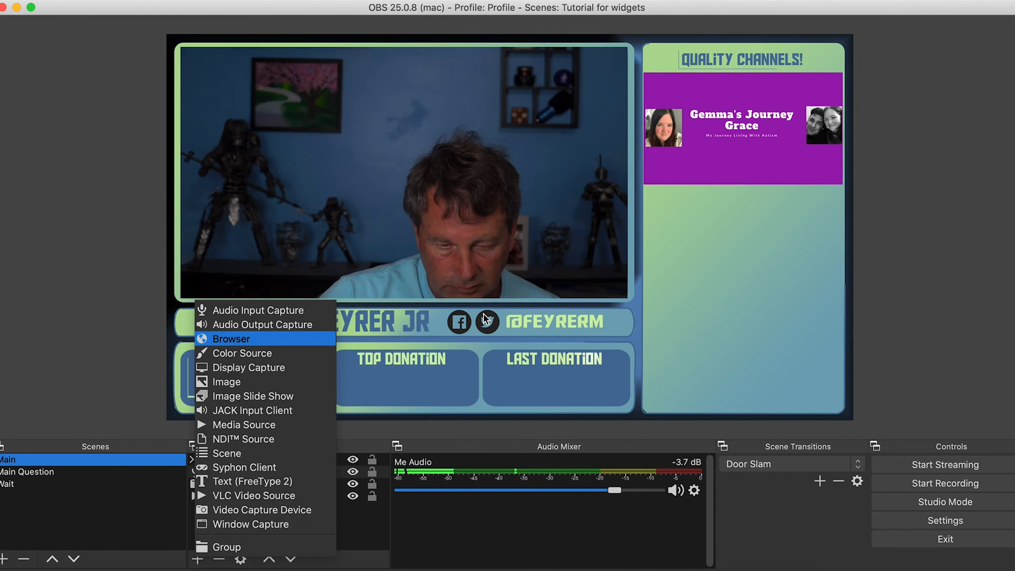
{"action": "key", "text": "Return"}
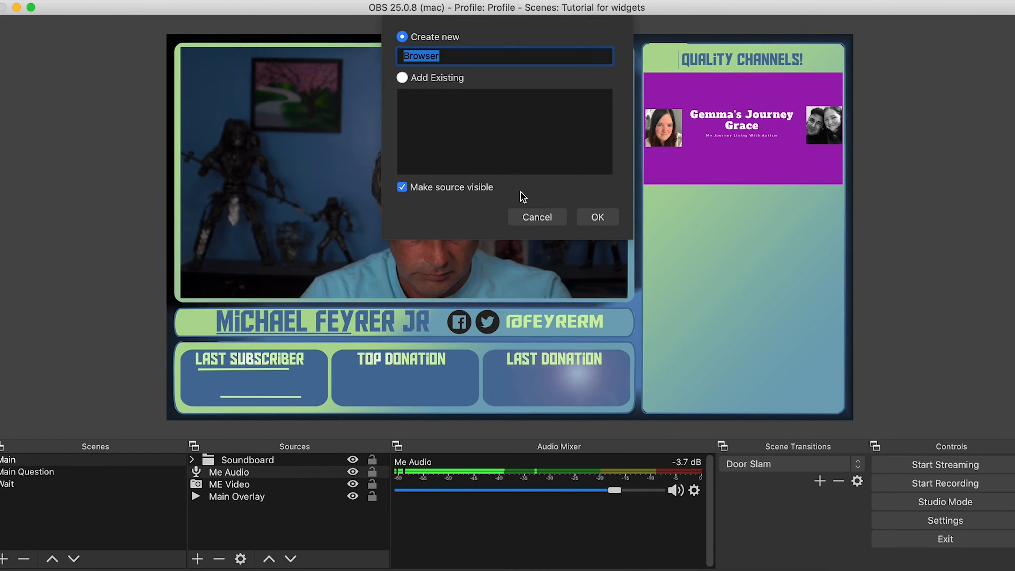
{"action": "type", "text": "Donation"}
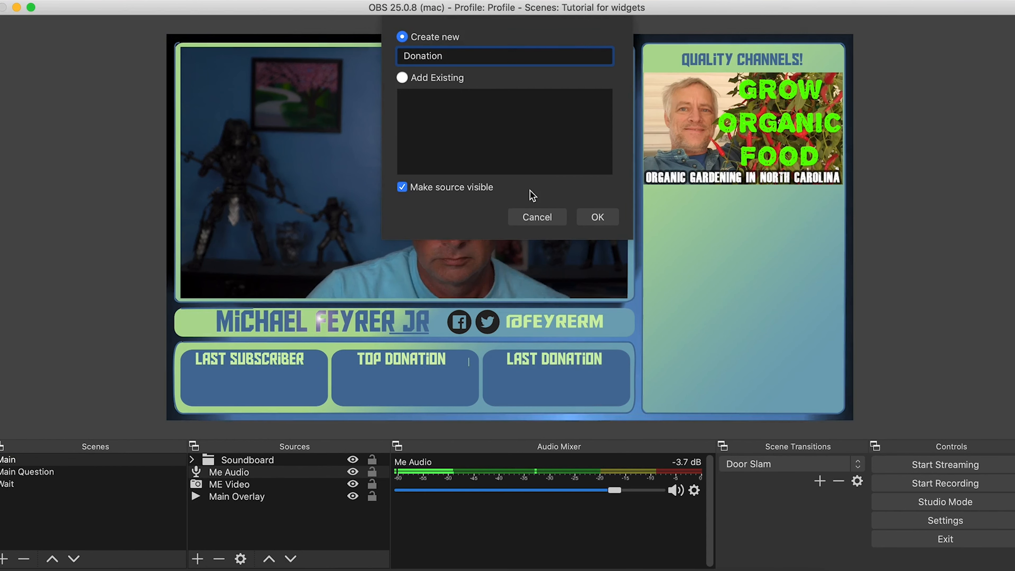
{"action": "left_click", "coordinate": [592, 216]}
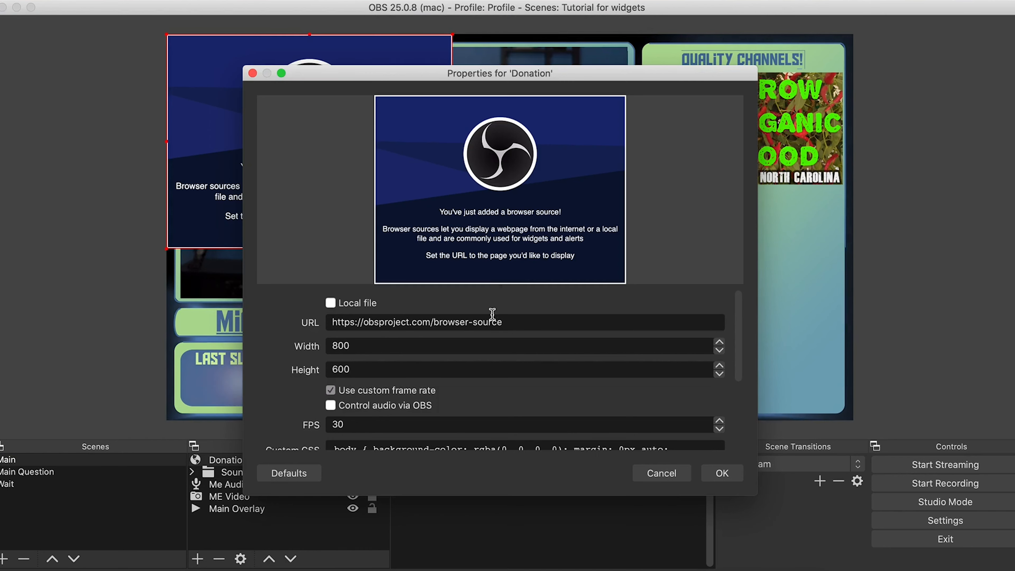
Step: Replace the Donation source's URL with the copied widget URL and remove its facemaskdonations and sponsored_campaign parameters
{"action": "left_click_drag", "start_coordinate": [524, 322], "coordinate": [327, 316]}
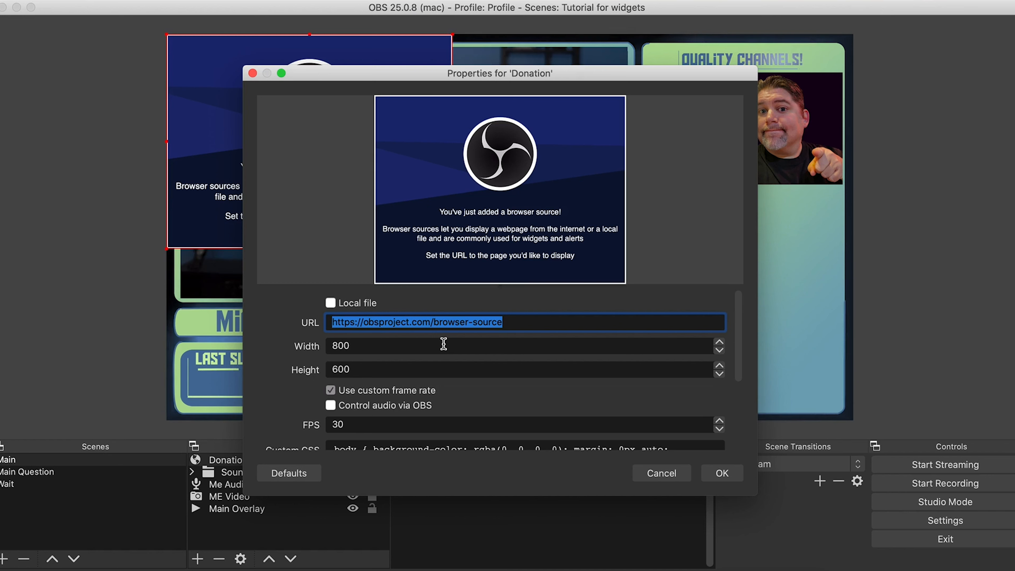
{"action": "key", "text": "super+v"}
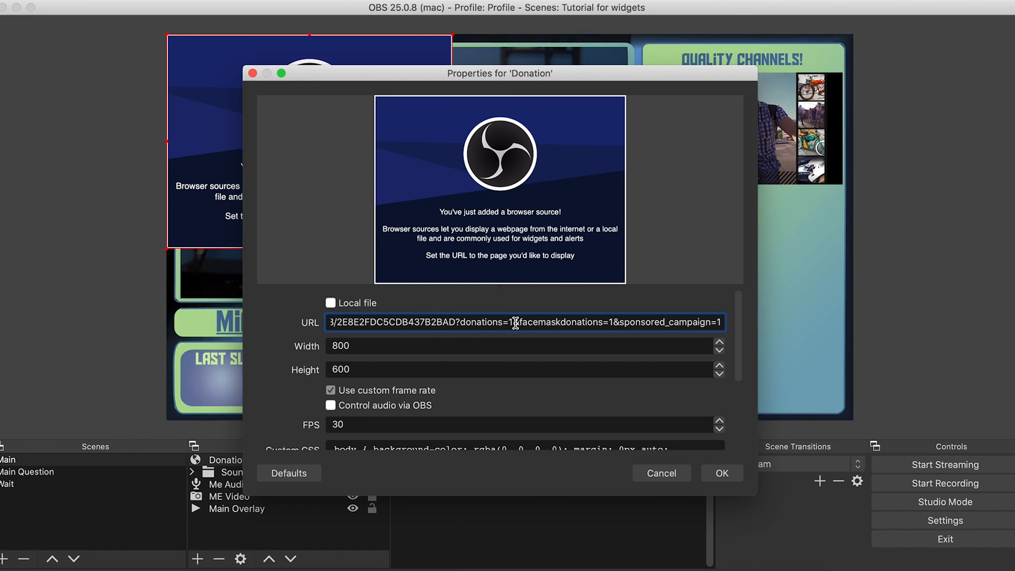
{"action": "left_click_drag", "start_coordinate": [514, 322], "coordinate": [764, 336]}
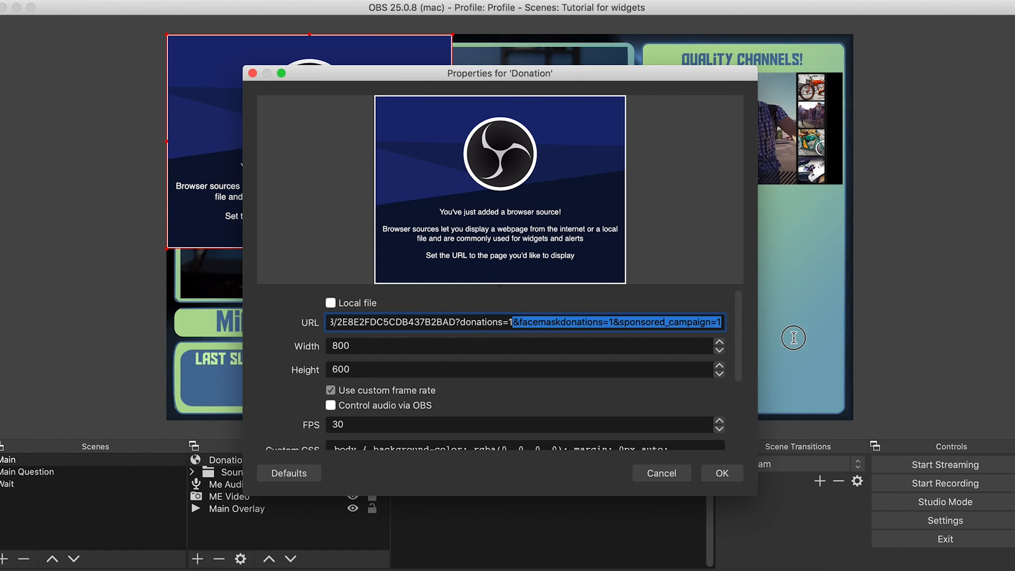
{"action": "key", "text": "BackSpace"}
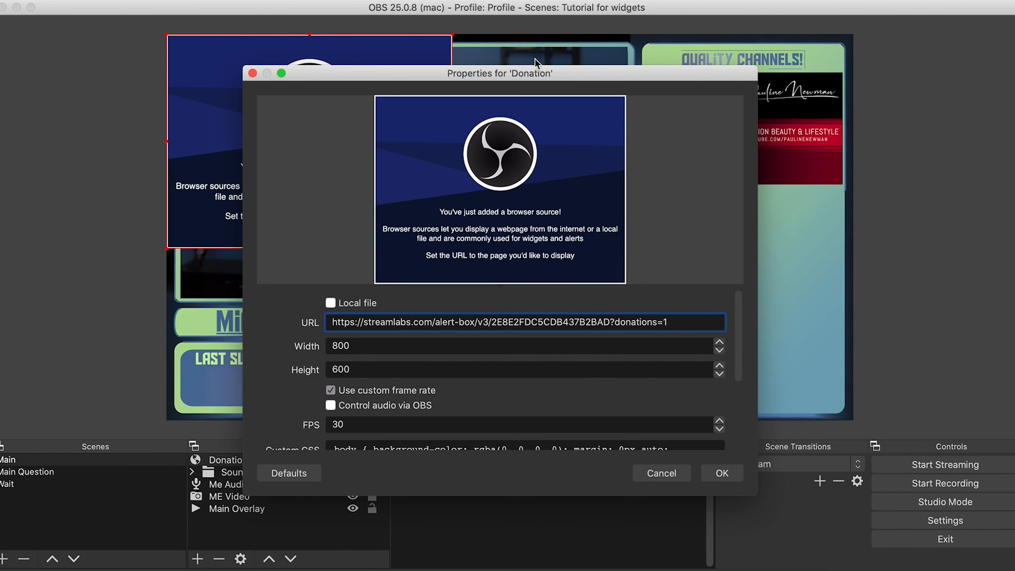
Step: Set the Donation browser source's width to 600 and height to 400
{"action": "left_click_drag", "start_coordinate": [436, 72], "coordinate": [672, 43]}
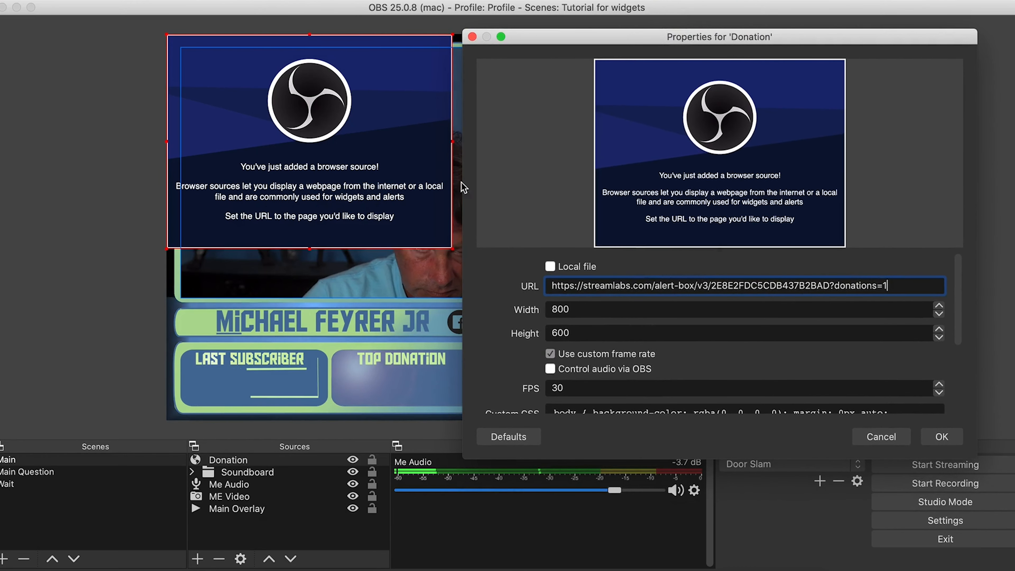
{"action": "double_click", "coordinate": [586, 309]}
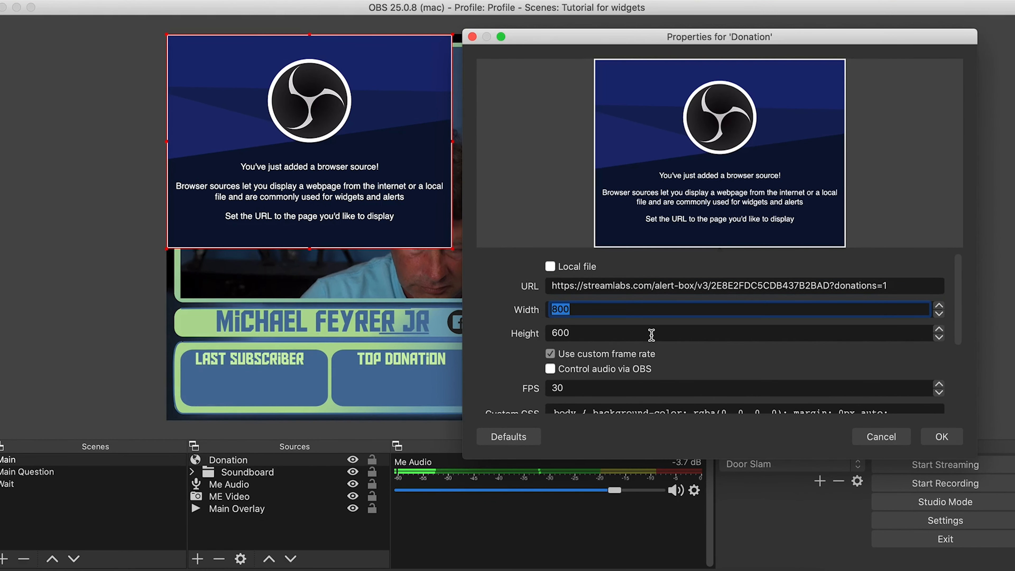
{"action": "type", "text": "600"}
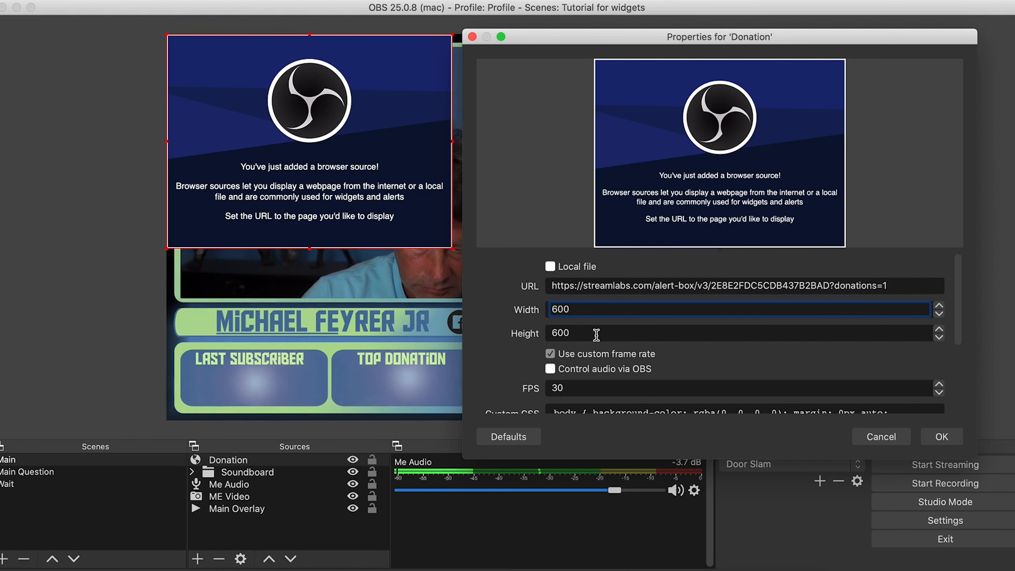
{"action": "double_click", "coordinate": [564, 334]}
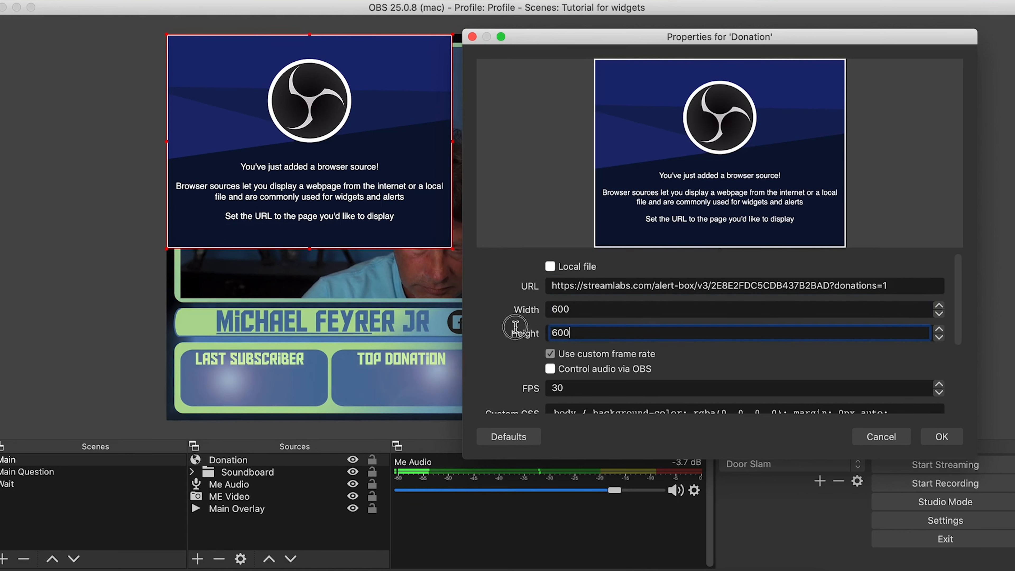
{"action": "type", "text": "40"}
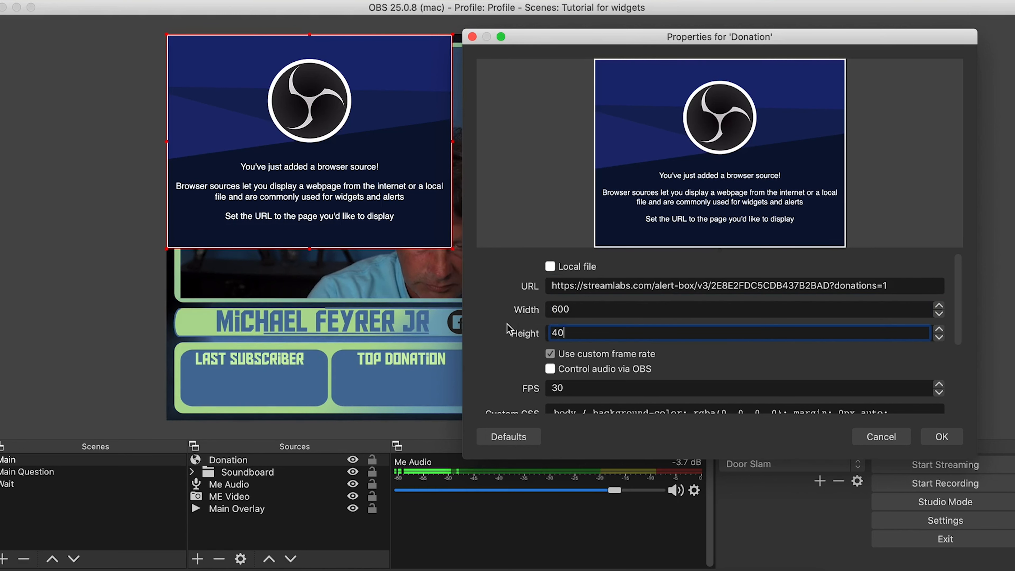
{"action": "type", "text": "0"}
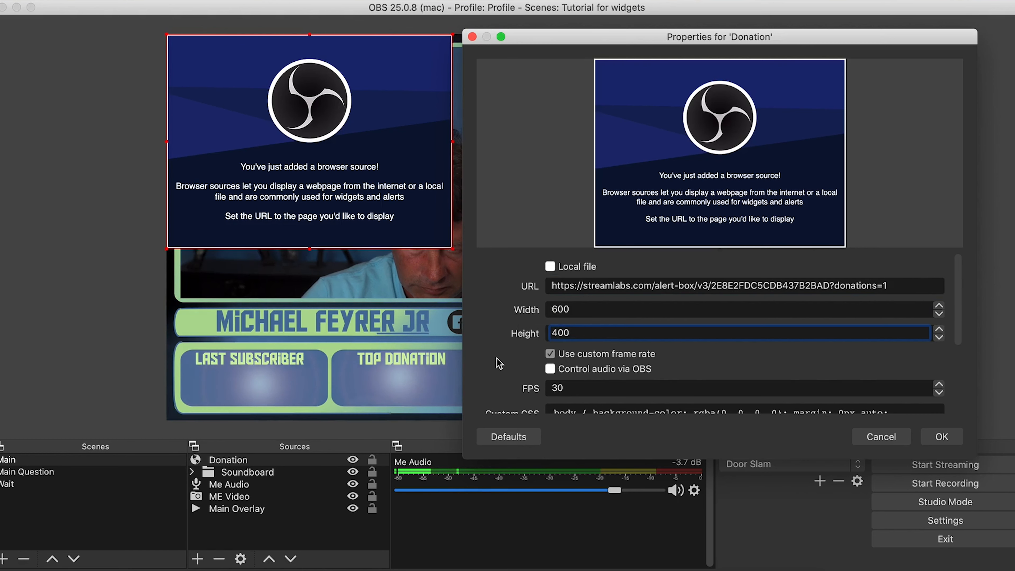
Step: Refresh the Donation source's page cache, accept its properties, and move the source to the upper-left corner of the webcam frame
{"action": "scroll", "coordinate": [503, 361], "scroll_direction": "down", "scroll_amount": 2}
{"action": "scroll", "coordinate": [503, 361], "scroll_direction": "down", "scroll_amount": 1}
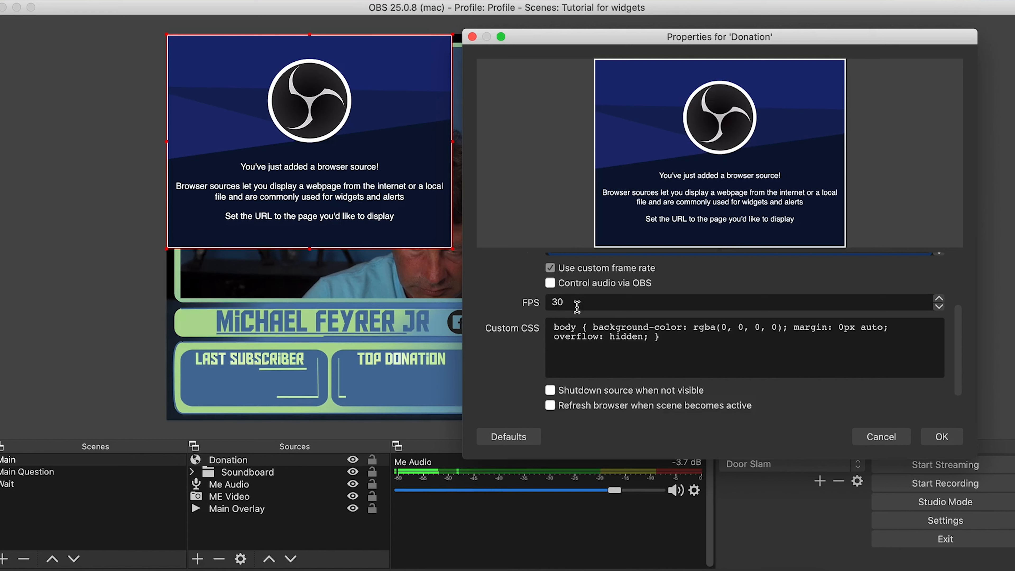
{"action": "scroll", "coordinate": [508, 376], "scroll_direction": "down", "scroll_amount": 1}
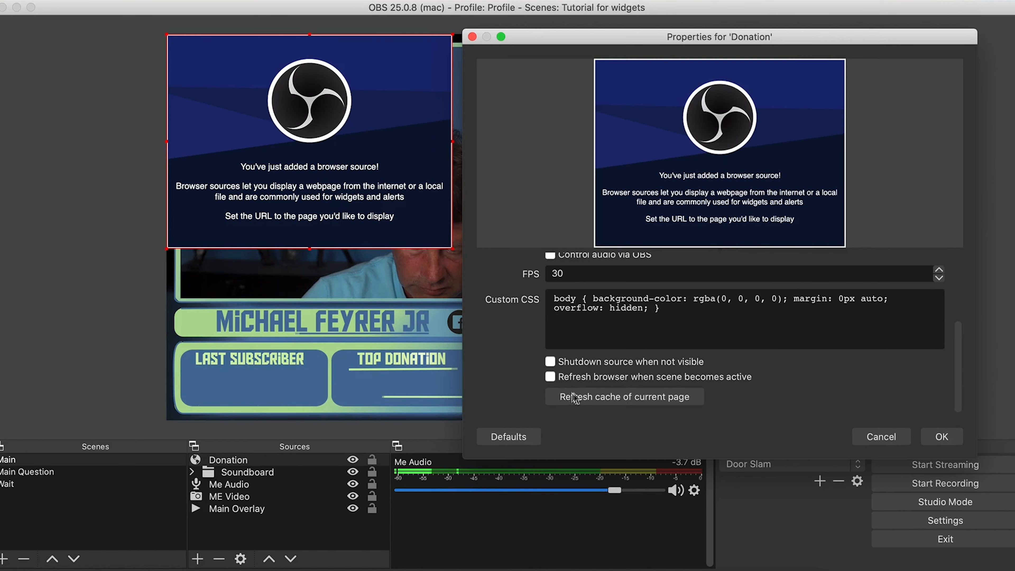
{"action": "left_click", "coordinate": [575, 398]}
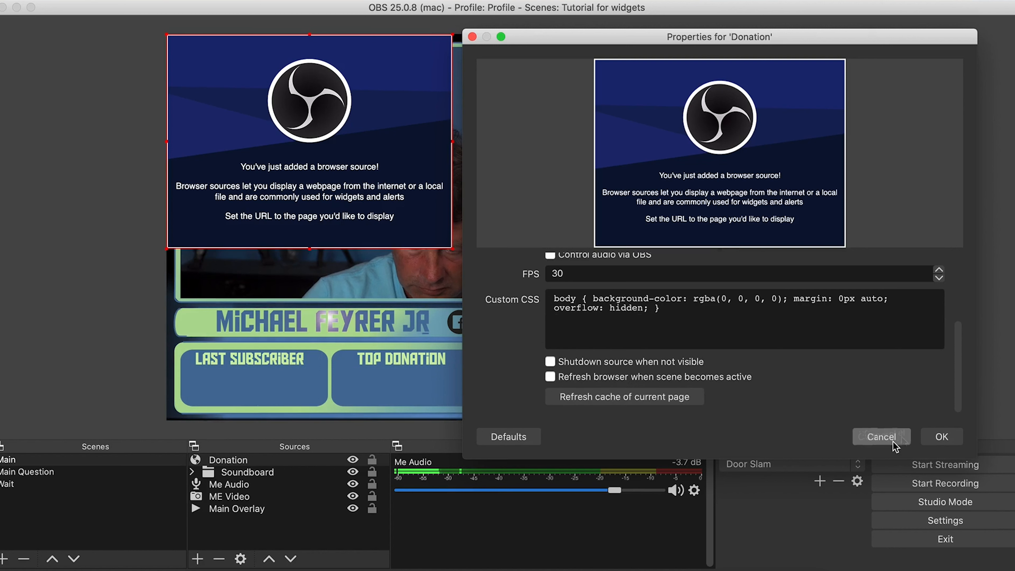
{"action": "left_click", "coordinate": [949, 438]}
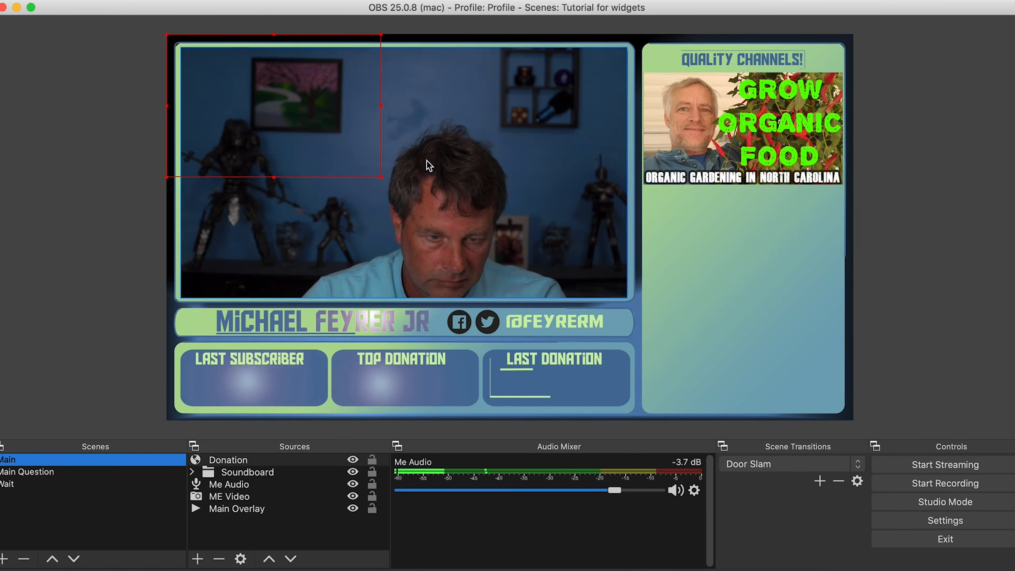
{"action": "left_click_drag", "start_coordinate": [297, 120], "coordinate": [311, 134]}
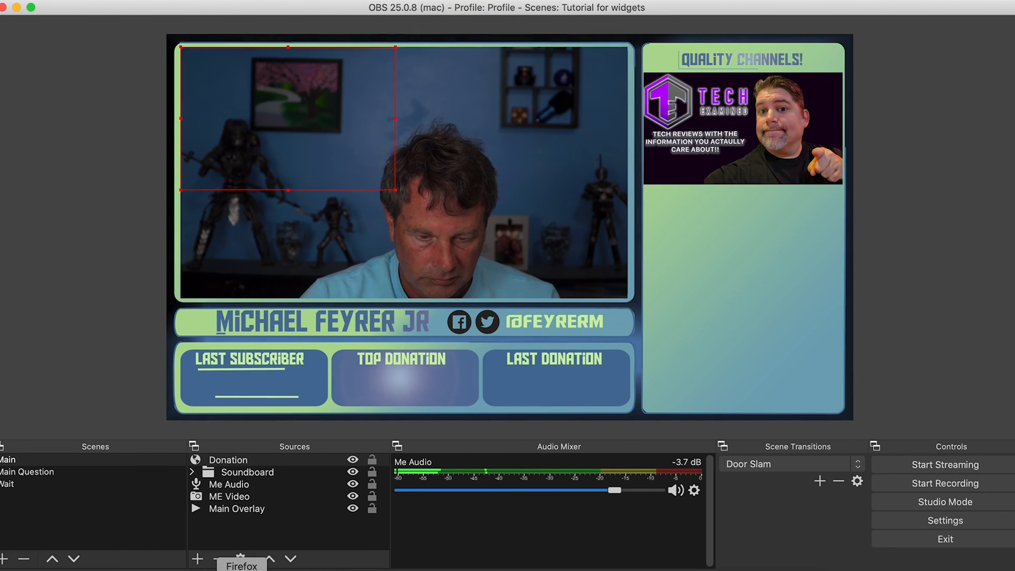
Step: Switch to the Streamlabs alert box page in the browser and send a test donation alert
{"action": "left_click", "coordinate": [274, 570]}
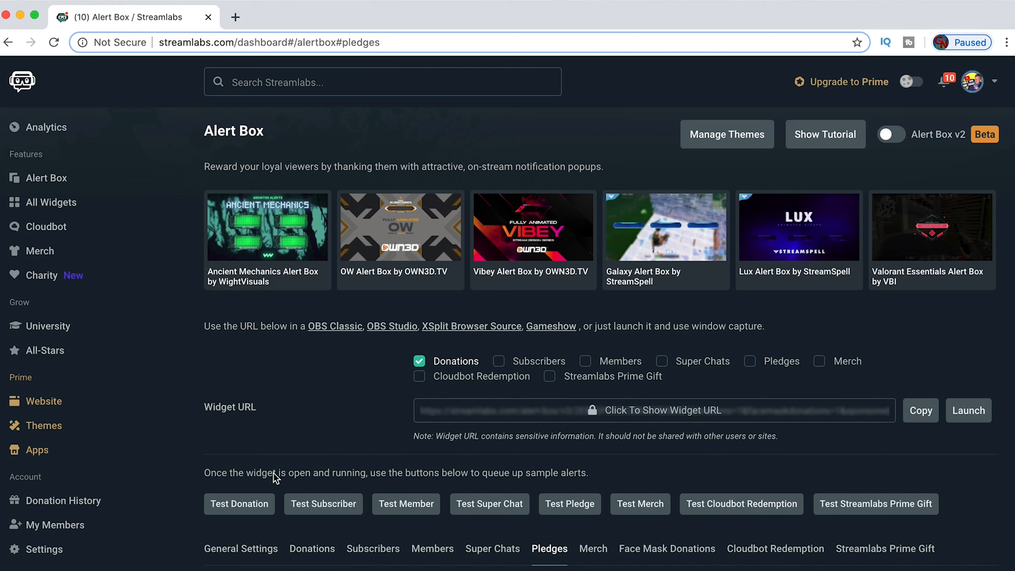
{"action": "left_click", "coordinate": [273, 511]}
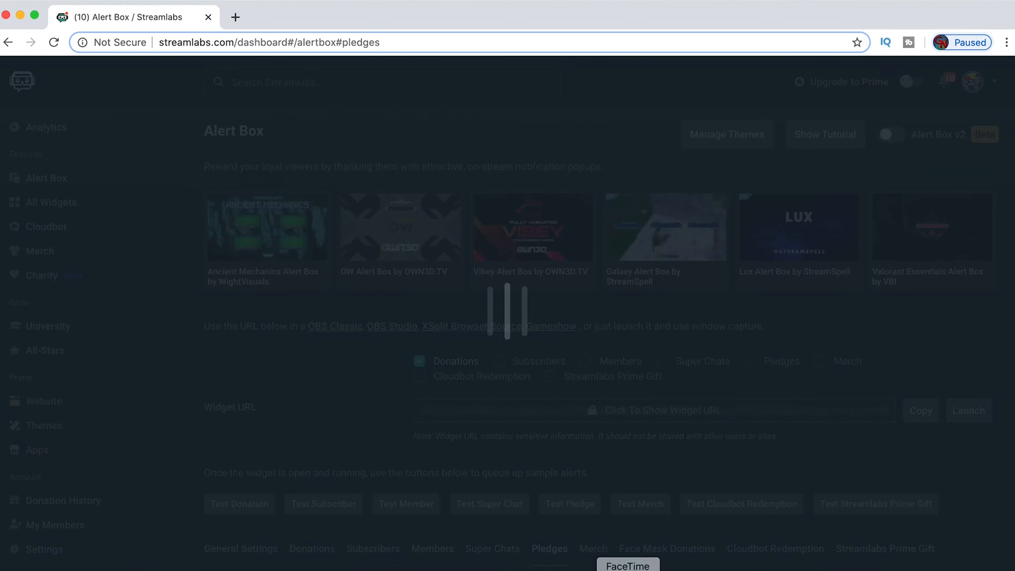
Step: Check the test donation alert in OBS, and back in the browser copy the Streamlabs alert box widget URL with only Subscribers enabled
{"action": "left_click", "coordinate": [693, 570]}
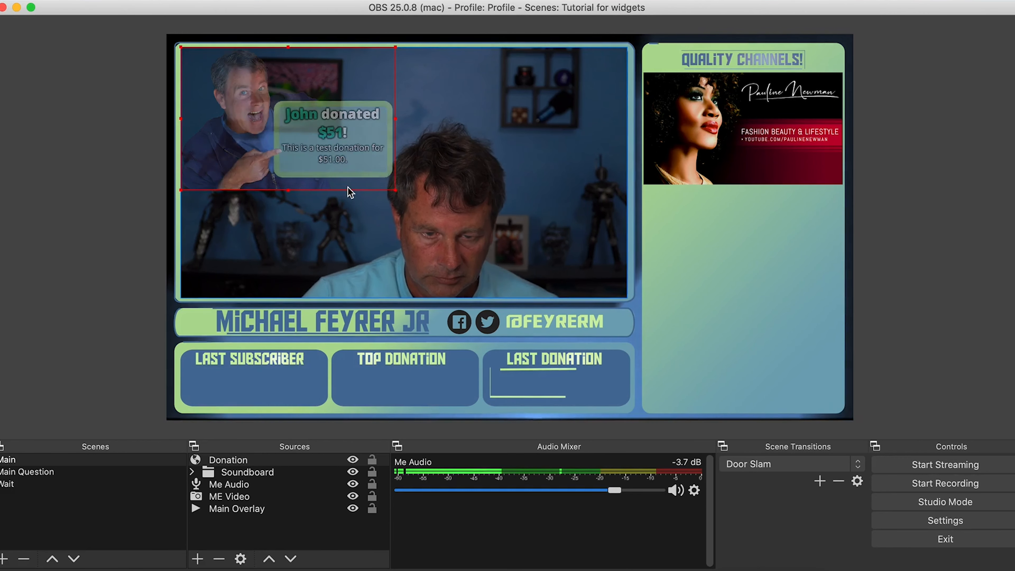
{"action": "key", "text": "super+Tab"}
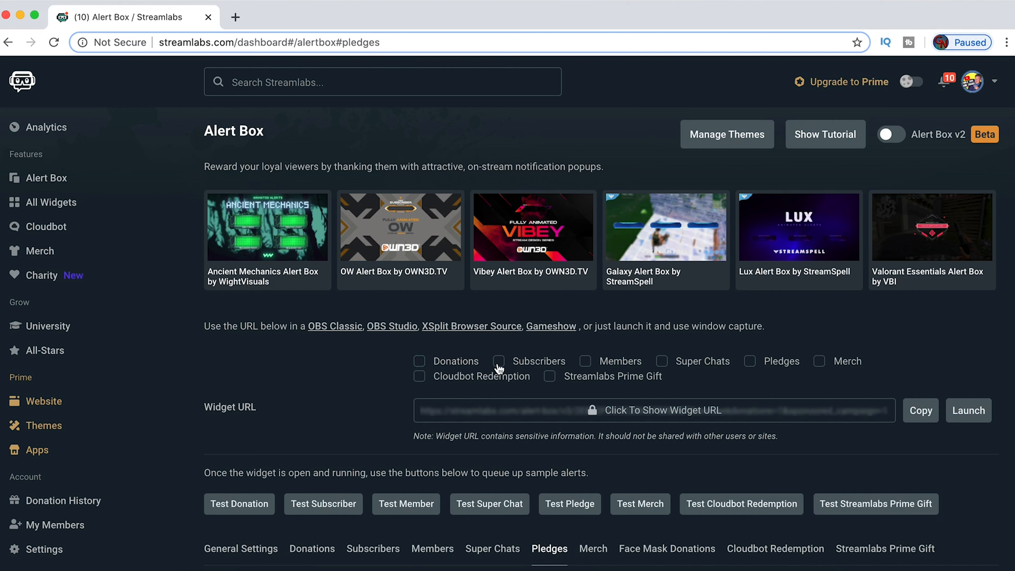
{"action": "left_click", "coordinate": [924, 415]}
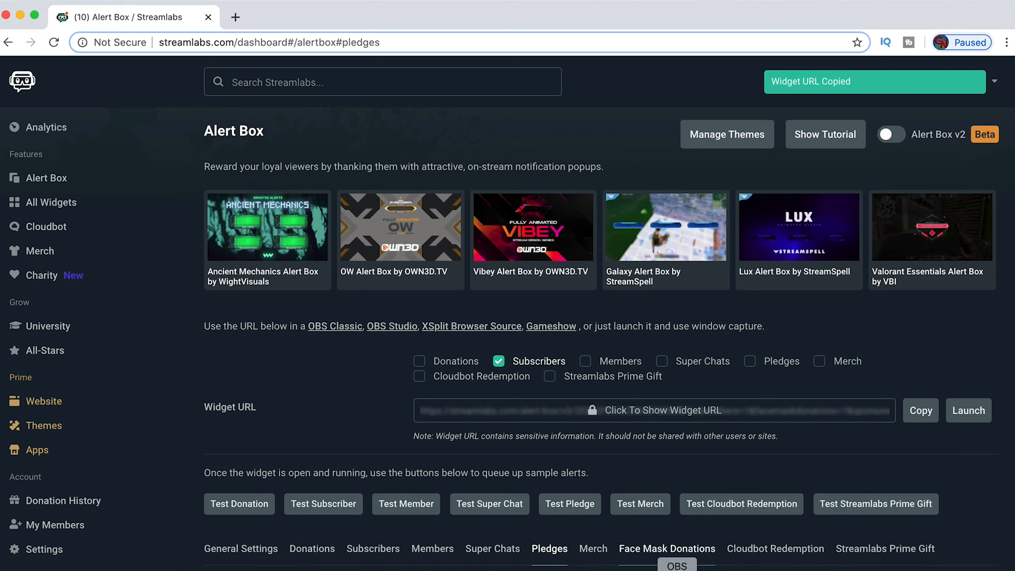
Step: Switch to OBS and add a new browser source named Subscriber to the scene
{"action": "left_click", "coordinate": [678, 569]}
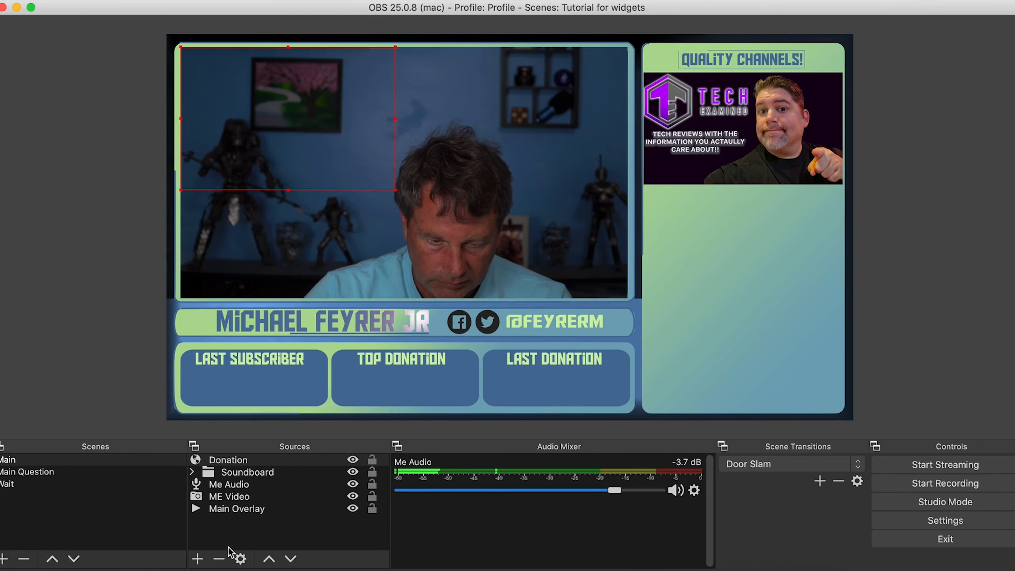
{"action": "left_click", "coordinate": [197, 559]}
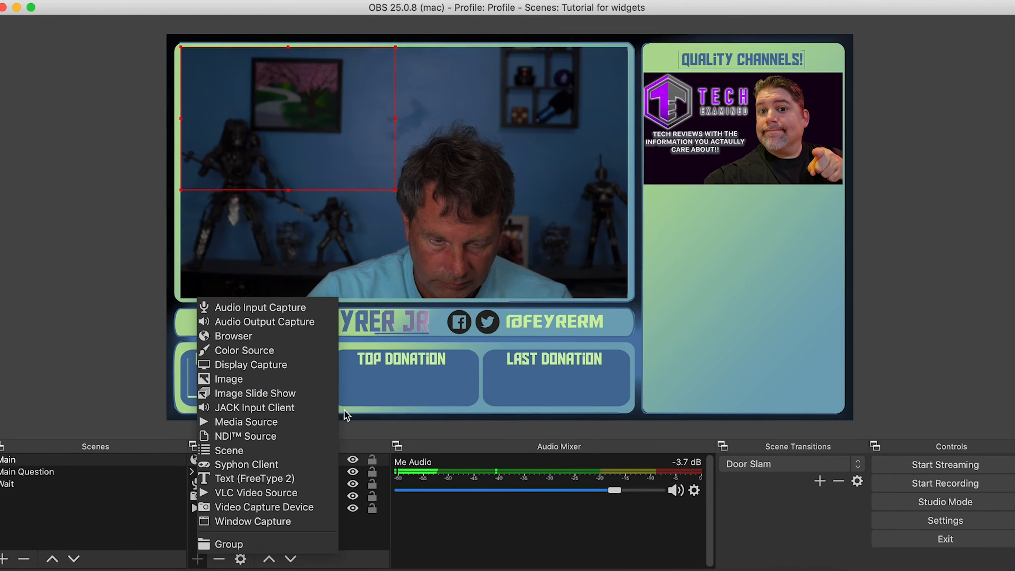
{"action": "left_click", "coordinate": [267, 340]}
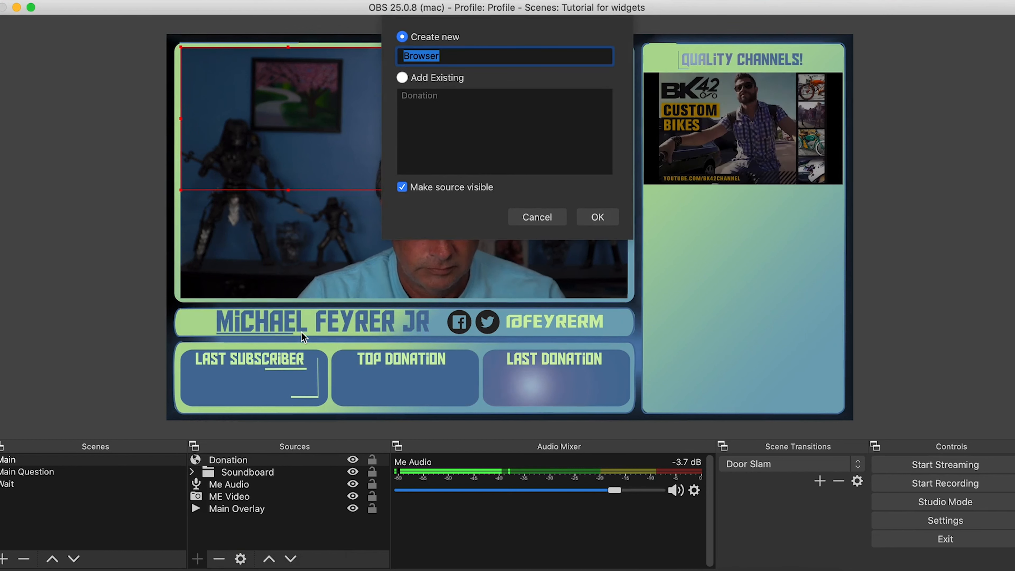
{"action": "type", "text": "Subscri"}
{"action": "type", "text": "ber"}
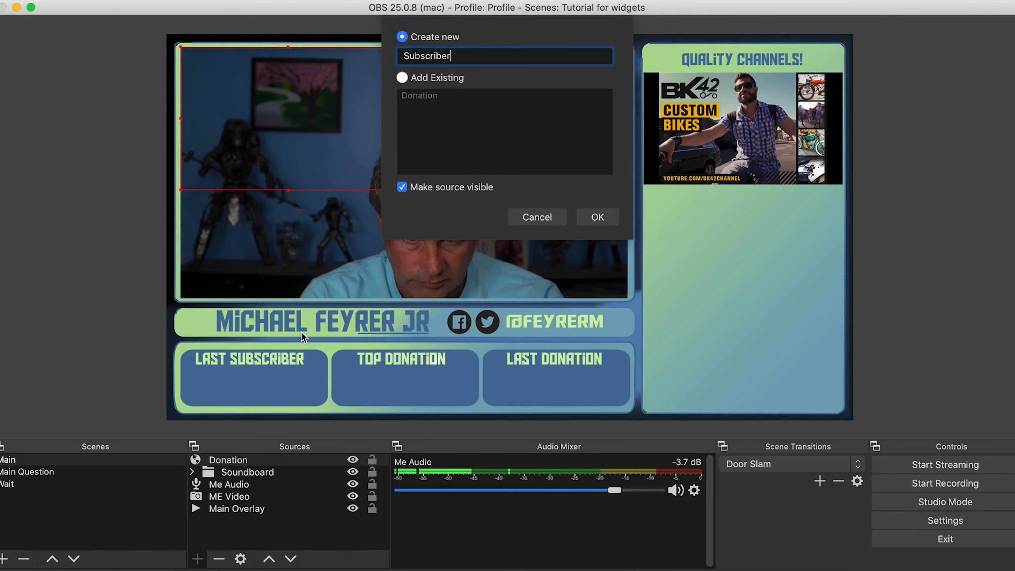
{"action": "left_click", "coordinate": [592, 218]}
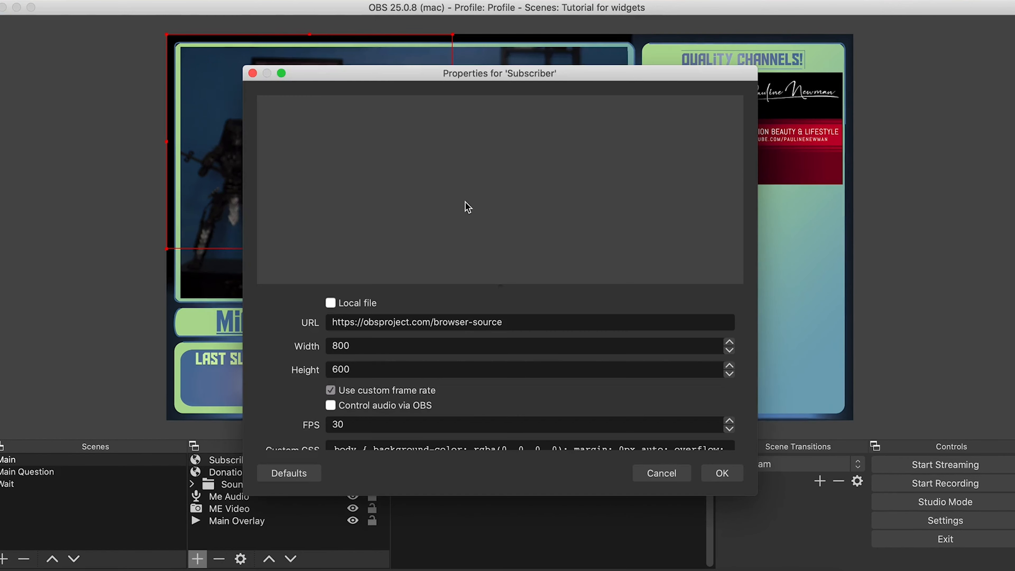
Step: Set the Subscriber browser source's width to 600 and height to 400
{"action": "left_click_drag", "start_coordinate": [360, 346], "coordinate": [303, 342]}
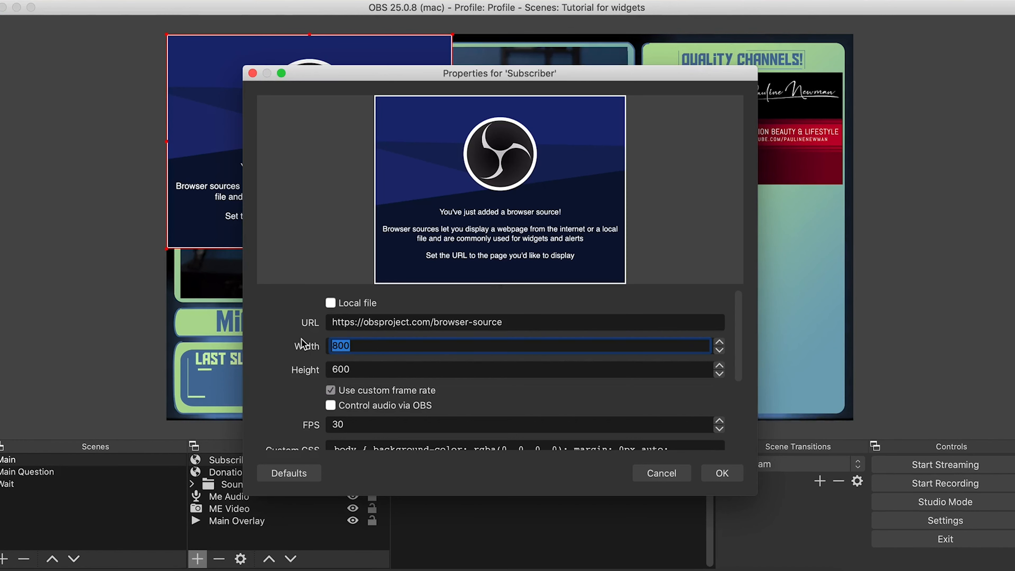
{"action": "type", "text": "600"}
{"action": "left_click_drag", "start_coordinate": [344, 369], "coordinate": [310, 372]}
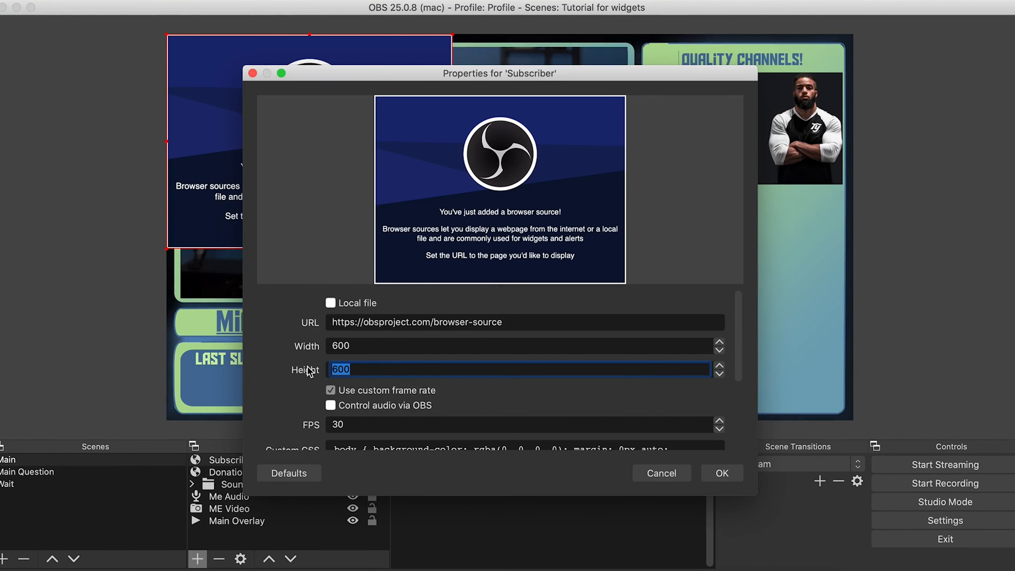
Step: Replace the Subscriber source's URL with the copied widget URL and remove its facemaskdonations and sponsored_campaign parameters
{"action": "left_click", "coordinate": [432, 322]}
{"action": "key", "text": "super+a"}
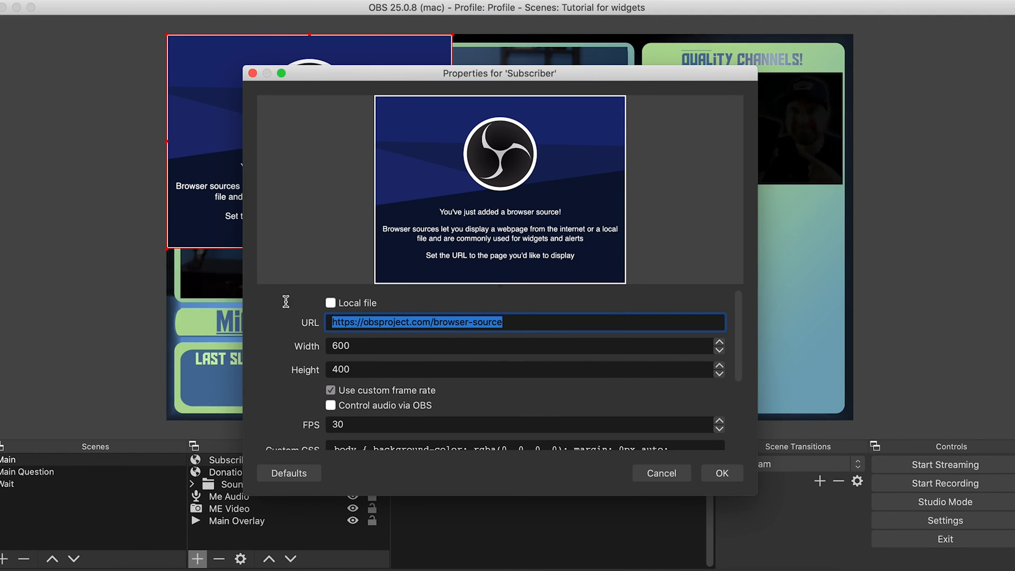
{"action": "key", "text": "super+v"}
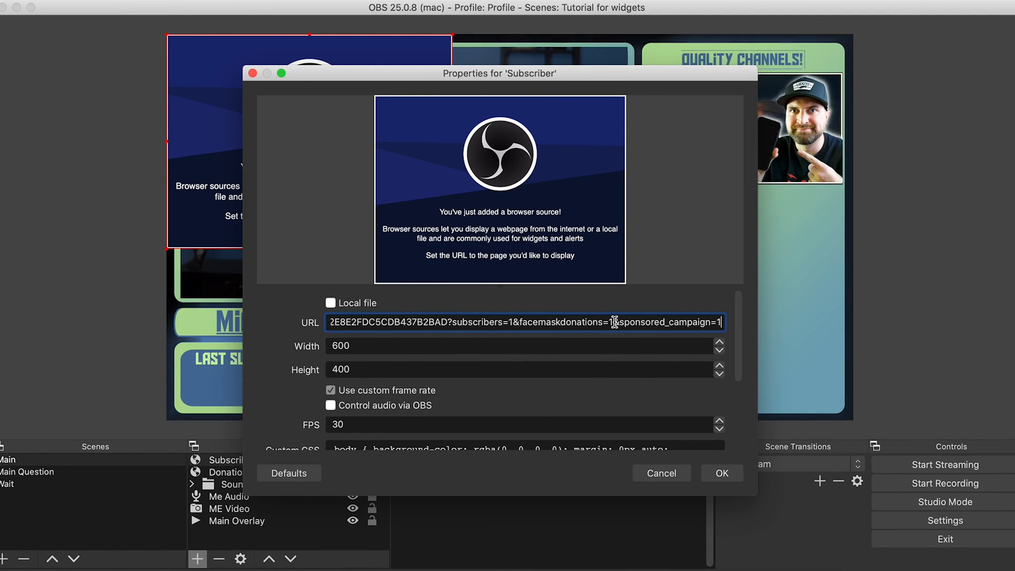
{"action": "left_click_drag", "start_coordinate": [512, 323], "coordinate": [740, 351]}
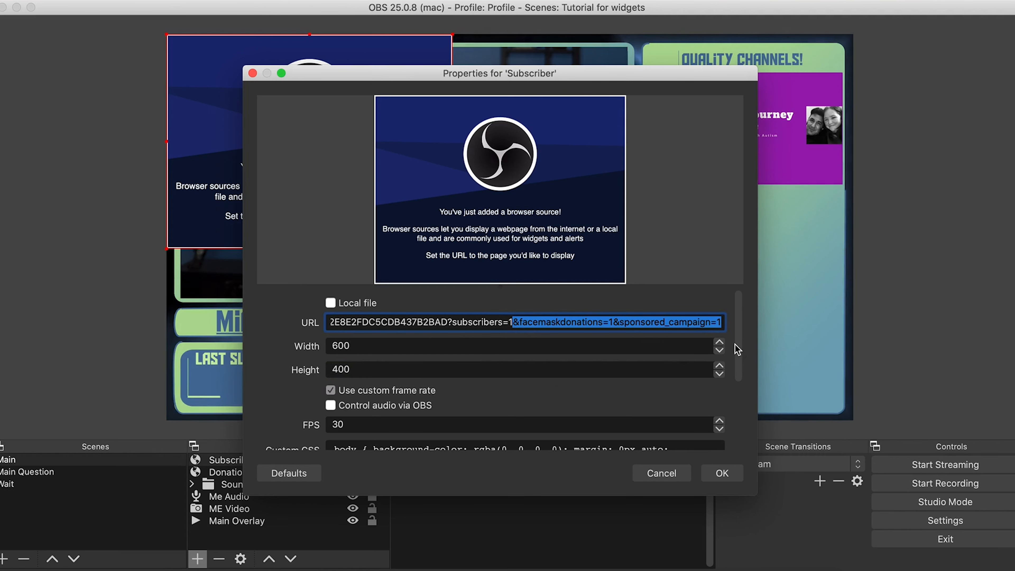
{"action": "key", "text": "BackSpace"}
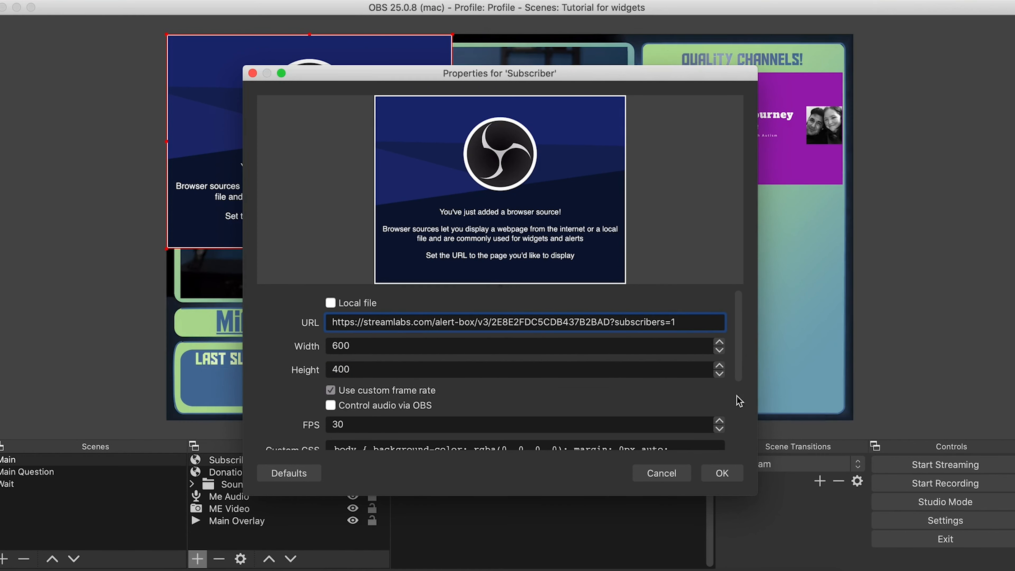
Step: Accept the Subscriber source's properties and move the source to the upper-left corner of the webcam frame
{"action": "left_click_drag", "start_coordinate": [739, 368], "coordinate": [750, 448]}
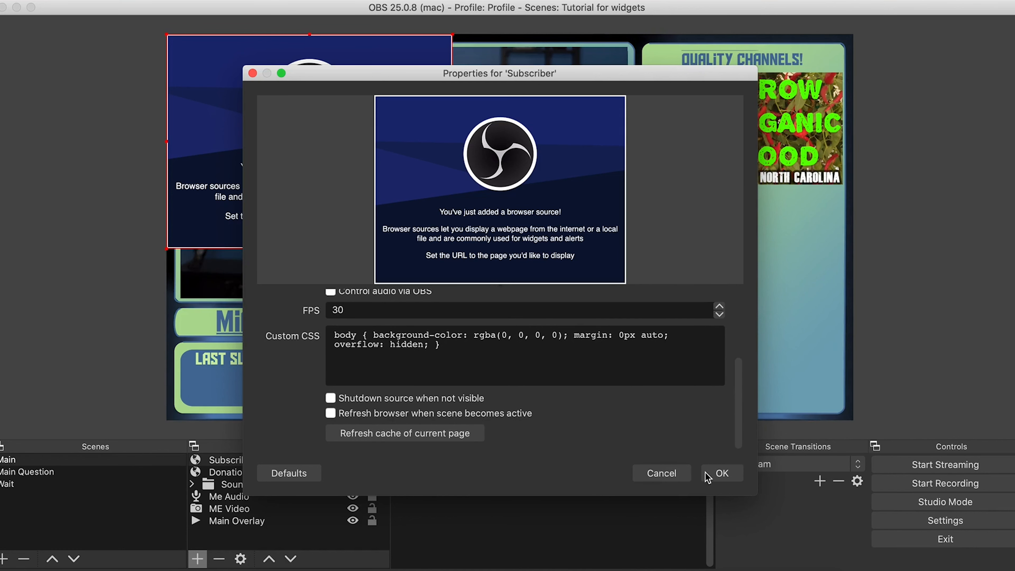
{"action": "left_click", "coordinate": [716, 473]}
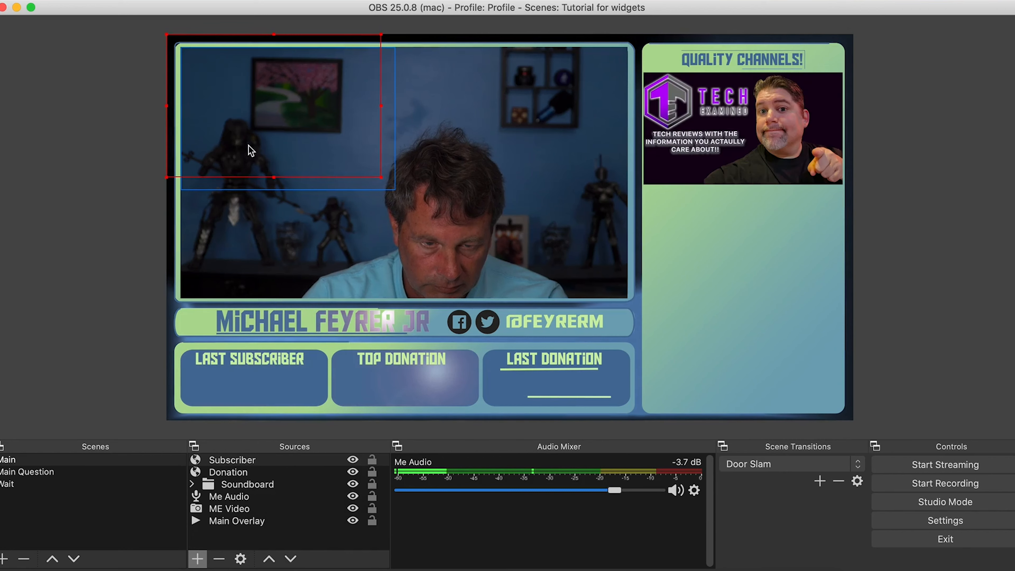
{"action": "left_click_drag", "start_coordinate": [257, 141], "coordinate": [273, 153]}
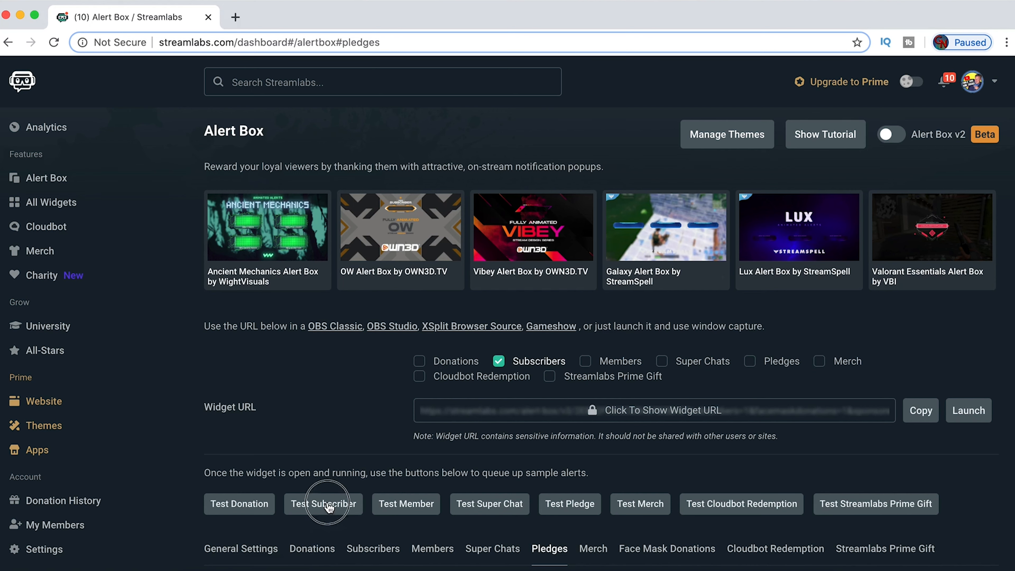
Step: Check the test subscriber alert in OBS, and back in the browser copy the alert box widget URL with only Super Chats enabled
{"action": "left_click", "coordinate": [677, 569]}
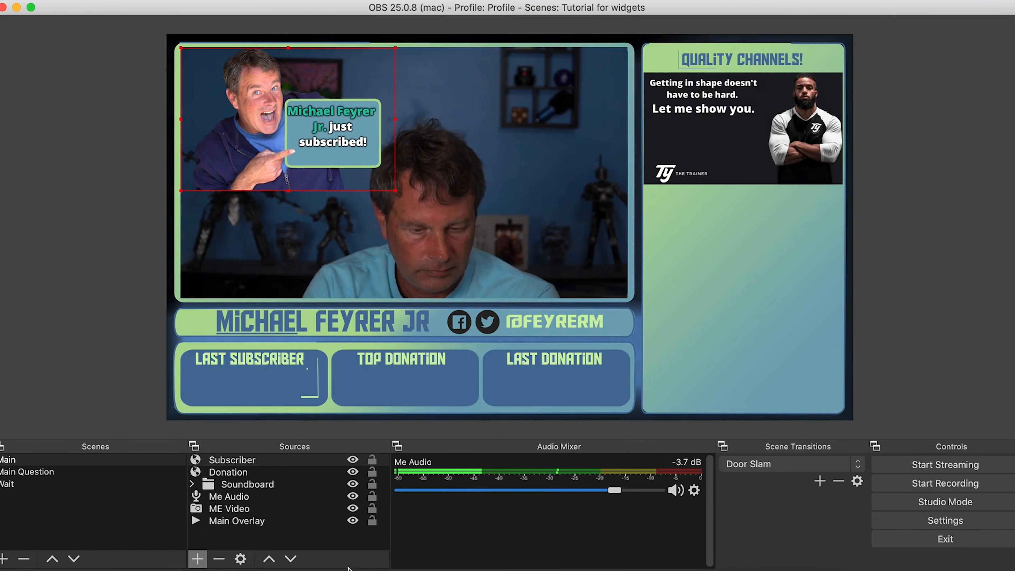
{"action": "left_click", "coordinate": [264, 569]}
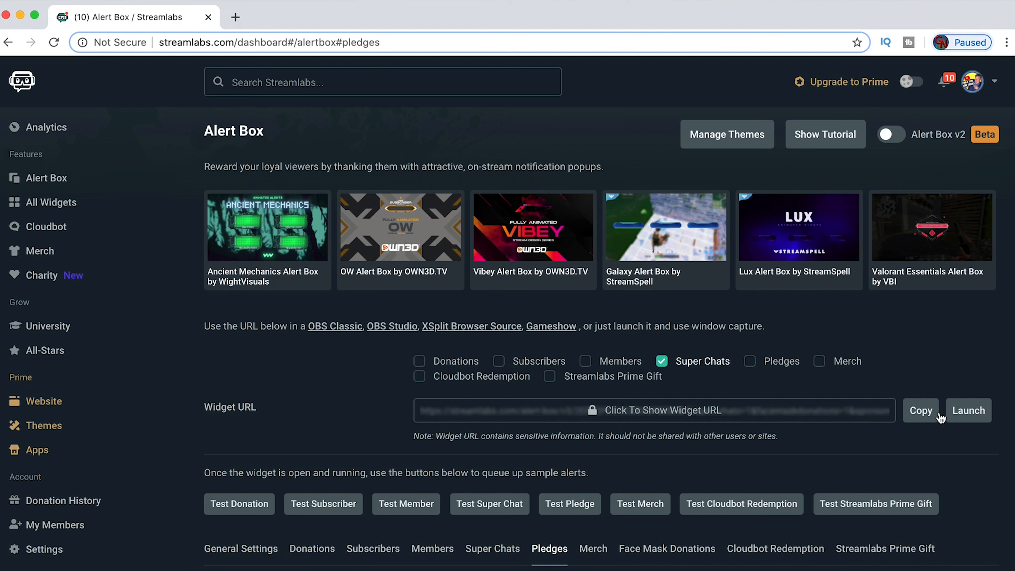
{"action": "left_click", "coordinate": [922, 412]}
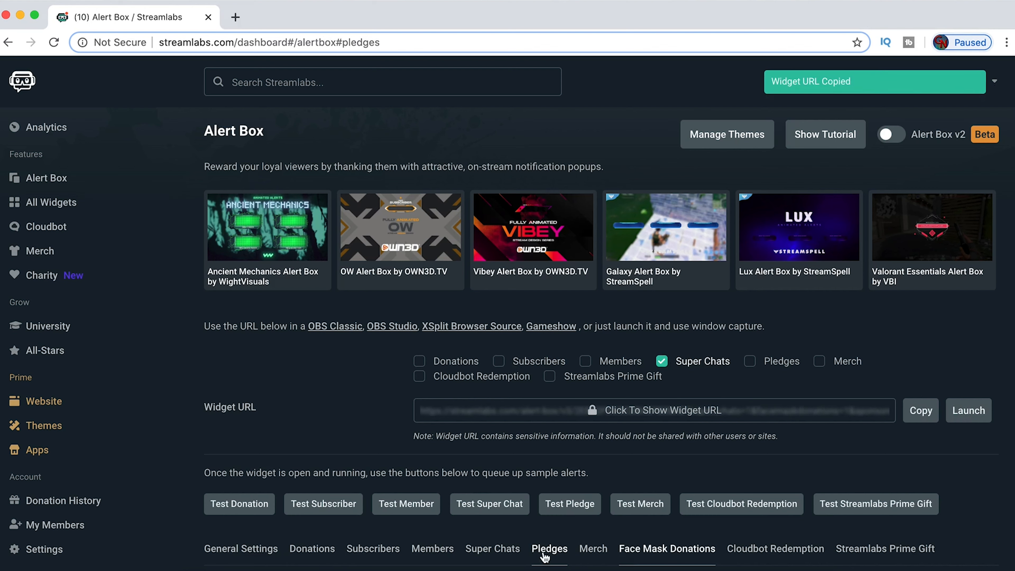
Step: Switch to OBS and add a new browser source named Supe Chat to the scene
{"action": "left_click", "coordinate": [677, 569]}
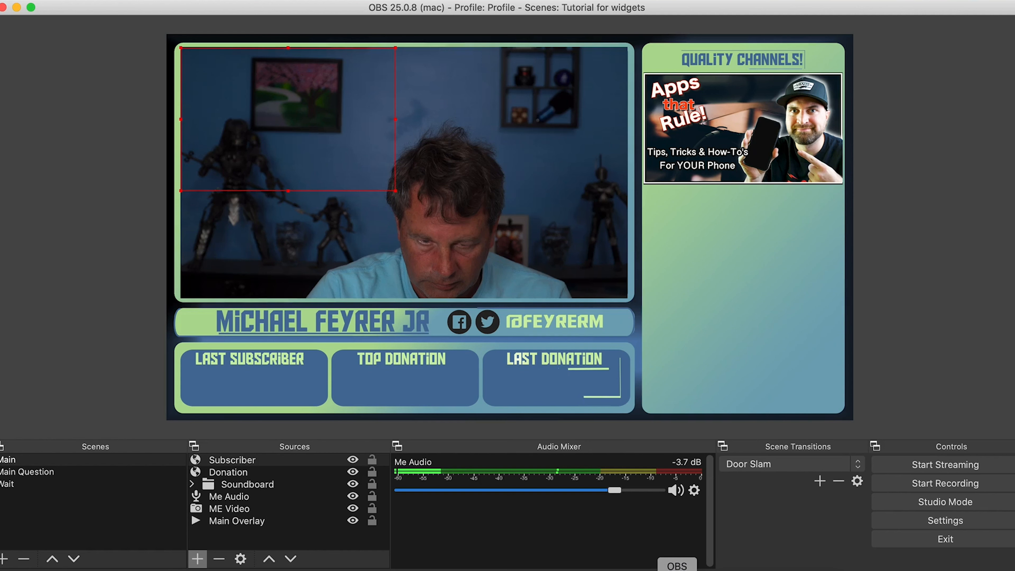
{"action": "left_click", "coordinate": [197, 558]}
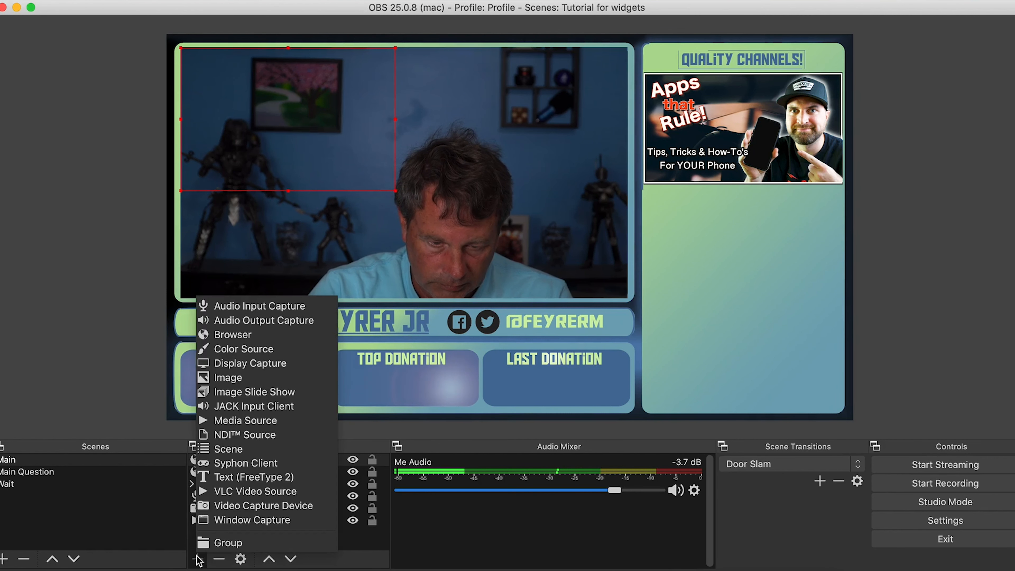
{"action": "left_click", "coordinate": [225, 335]}
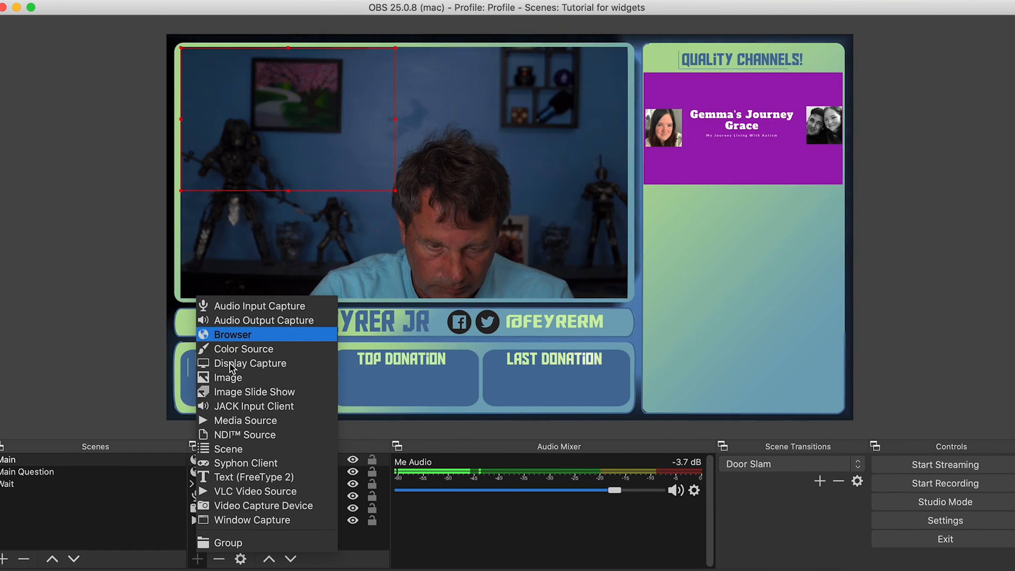
{"action": "type", "text": "Supe Chat"}
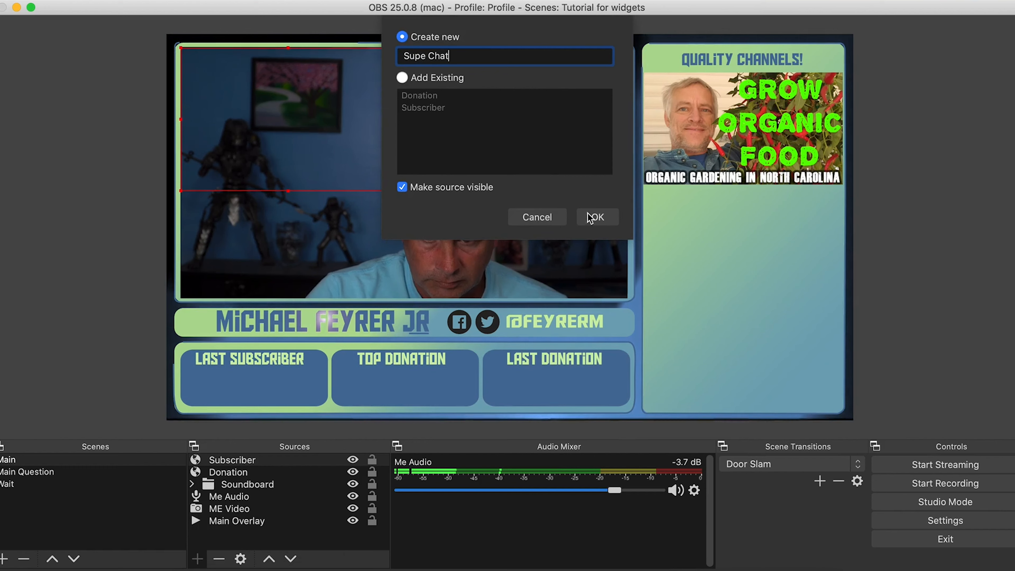
{"action": "left_click", "coordinate": [596, 216]}
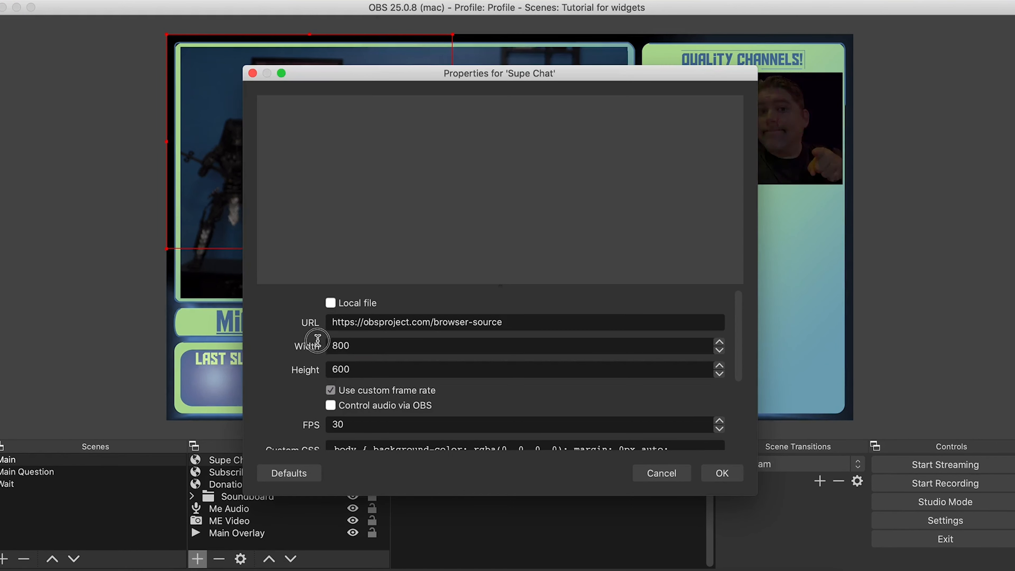
Step: Set the Supe Chat browser source's width to 600 and height to 400
{"action": "double_click", "coordinate": [336, 346]}
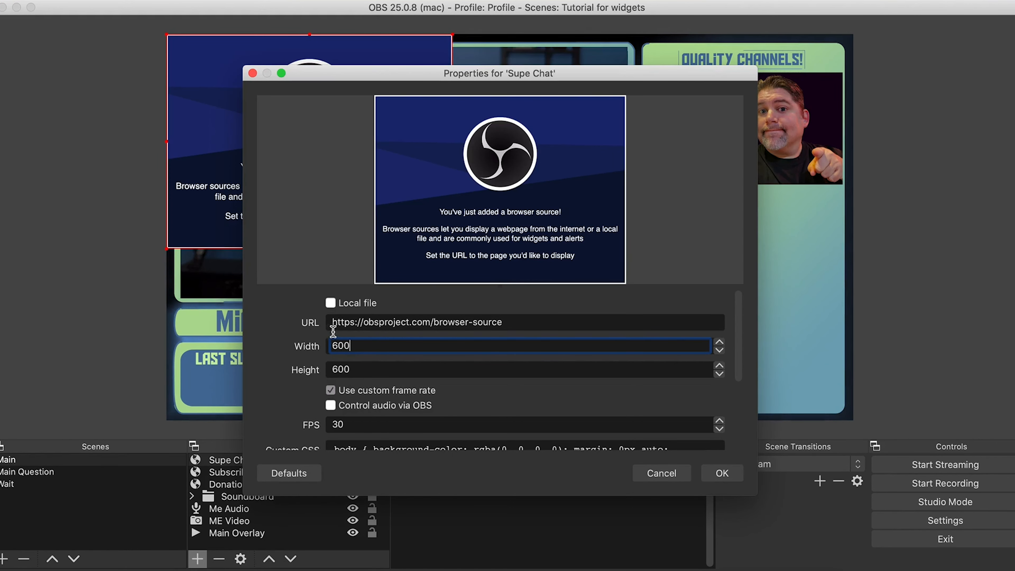
{"action": "left_click", "coordinate": [289, 362]}
{"action": "type", "text": "400"}
Step: Replace the Supe Chat source's URL with the copied widget URL and remove its facemaskdonations and sponsored_campaign parameters
{"action": "left_click", "coordinate": [417, 319]}
{"action": "left_click_drag", "start_coordinate": [417, 319], "coordinate": [311, 315]}
{"action": "key", "text": "super+v"}
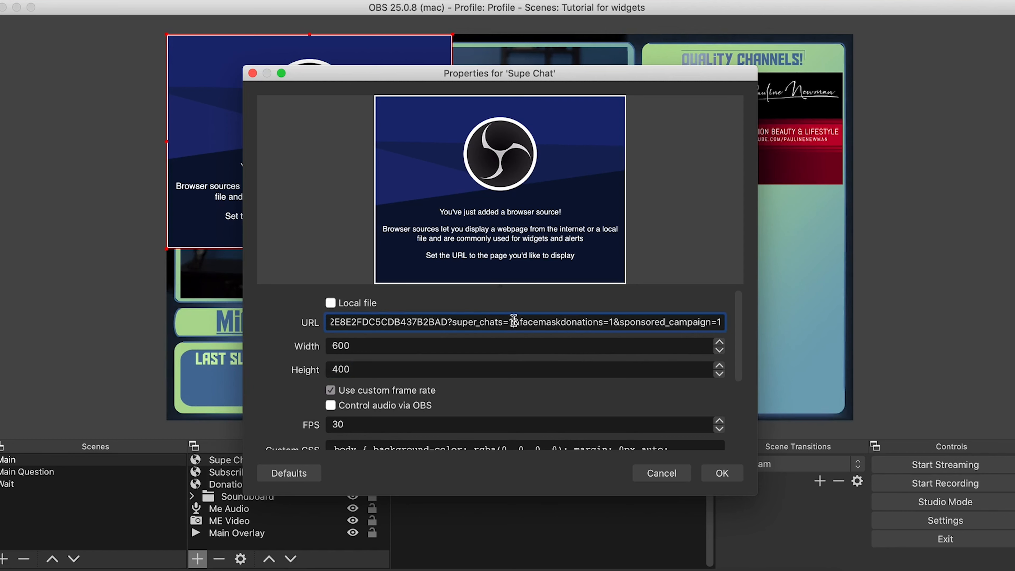
{"action": "left_click_drag", "start_coordinate": [651, 334], "coordinate": [802, 347]}
{"action": "key", "text": "BackSpace"}
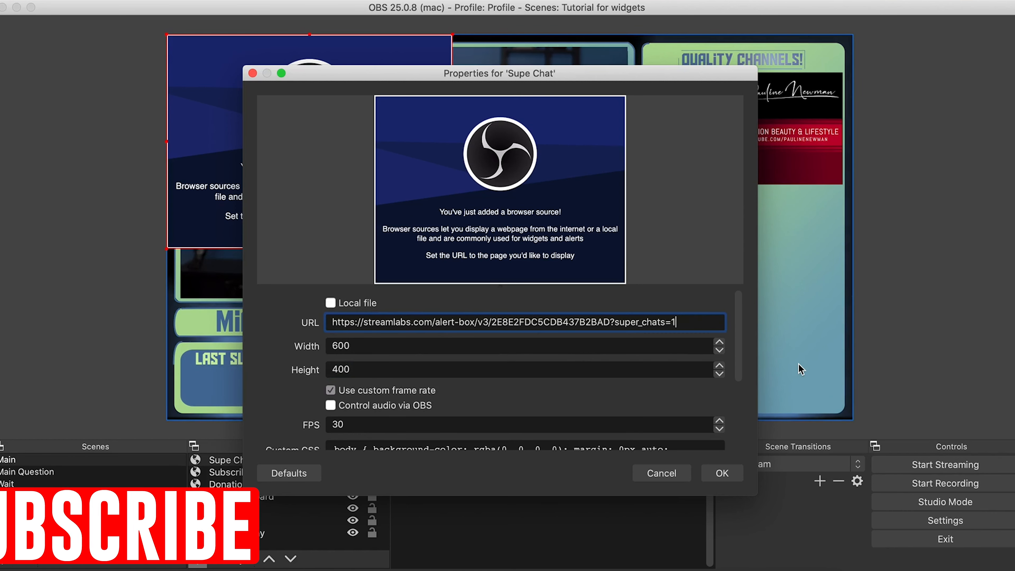
Step: Refresh the Supe Chat source's page cache, accept its properties, and move the source to the webcam frame's upper-left corner
{"action": "left_click_drag", "start_coordinate": [740, 357], "coordinate": [743, 444]}
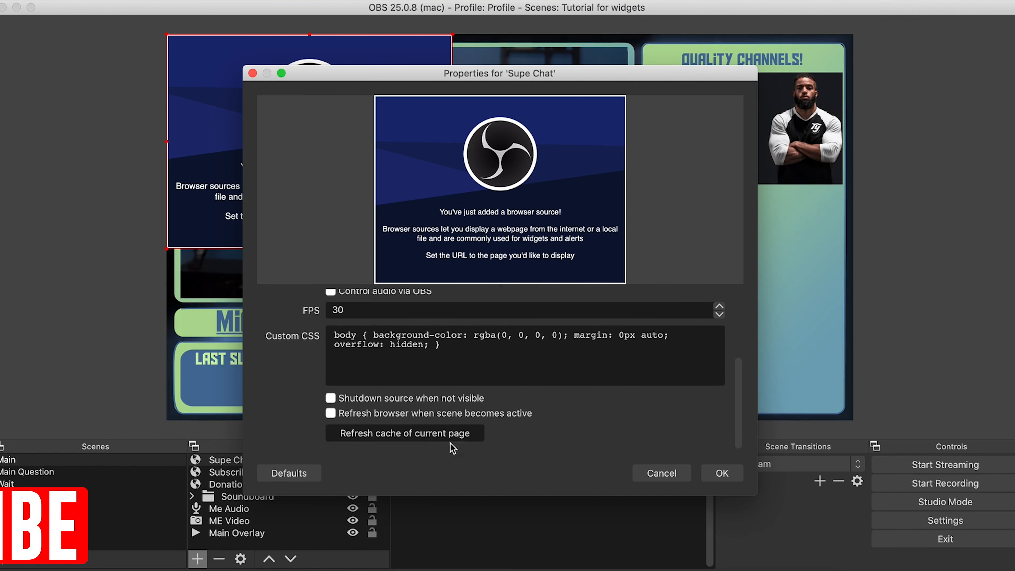
{"action": "left_click", "coordinate": [649, 478]}
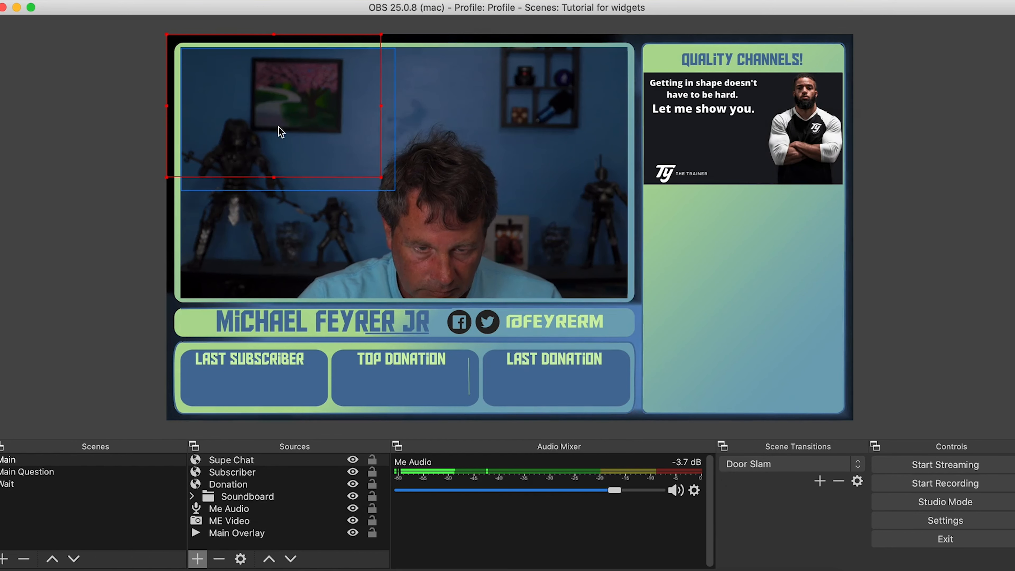
{"action": "left_click", "coordinate": [289, 139]}
{"action": "left_click_drag", "start_coordinate": [289, 139], "coordinate": [294, 143]}
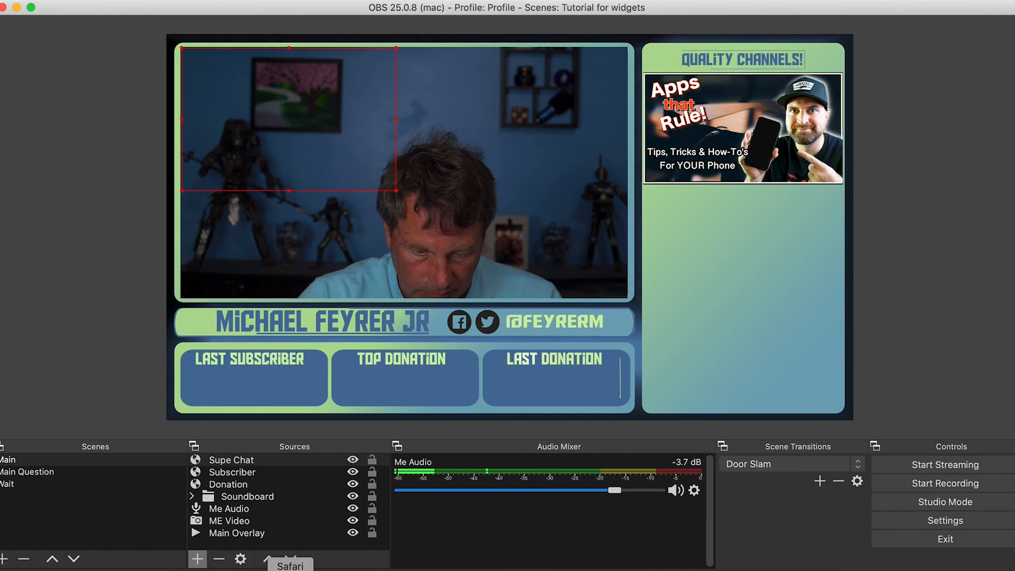
Step: Switch to Streamlabs in the browser and open the Chat Box widget's settings from the widgets gallery
{"action": "left_click", "coordinate": [258, 568]}
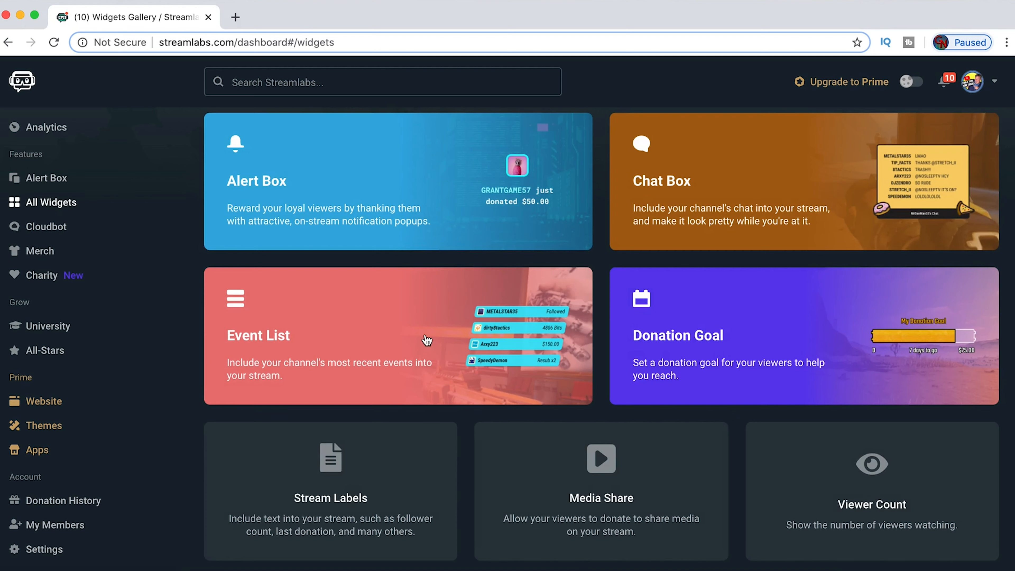
{"action": "left_click", "coordinate": [708, 204]}
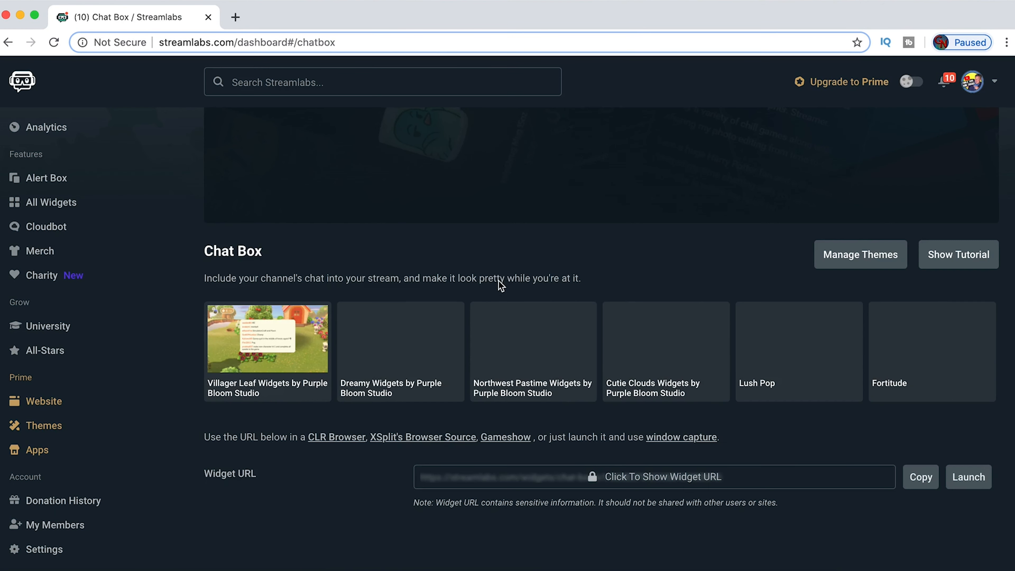
{"action": "scroll", "coordinate": [501, 286], "scroll_direction": "down", "scroll_amount": 3}
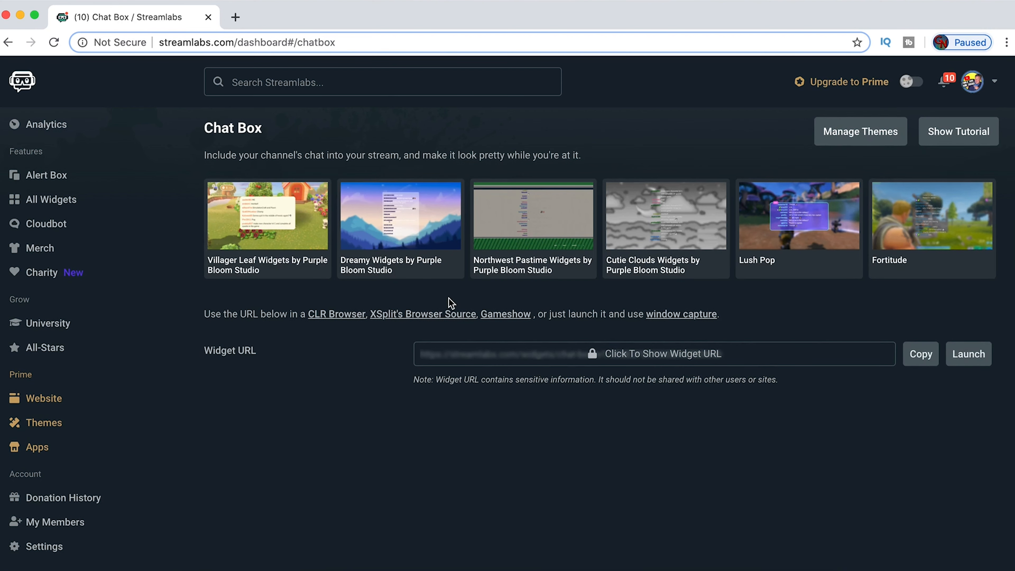
{"action": "scroll", "coordinate": [452, 303], "scroll_direction": "down", "scroll_amount": 5}
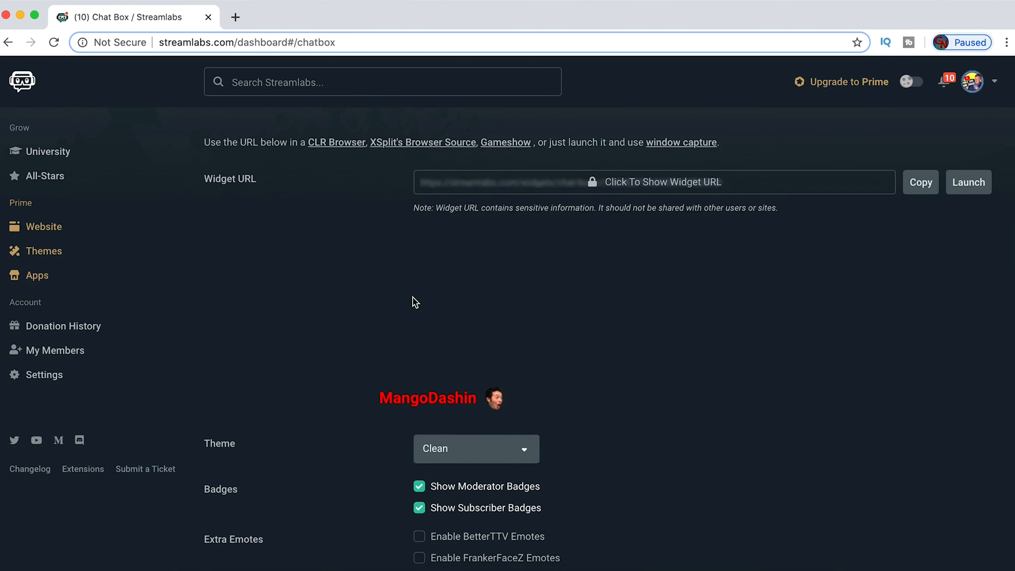
Step: Preview the Boxed, Twitch, Oldschool and Chunky chat box themes, and set the theme back to Clean
{"action": "scroll", "coordinate": [449, 255], "scroll_direction": "down", "scroll_amount": 2}
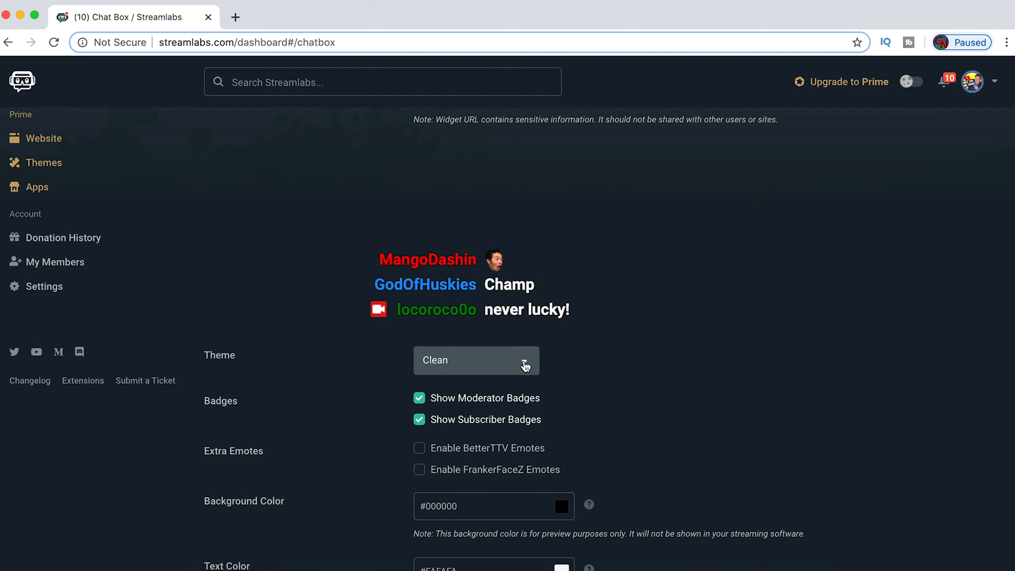
{"action": "left_click", "coordinate": [525, 366]}
{"action": "left_click", "coordinate": [454, 420]}
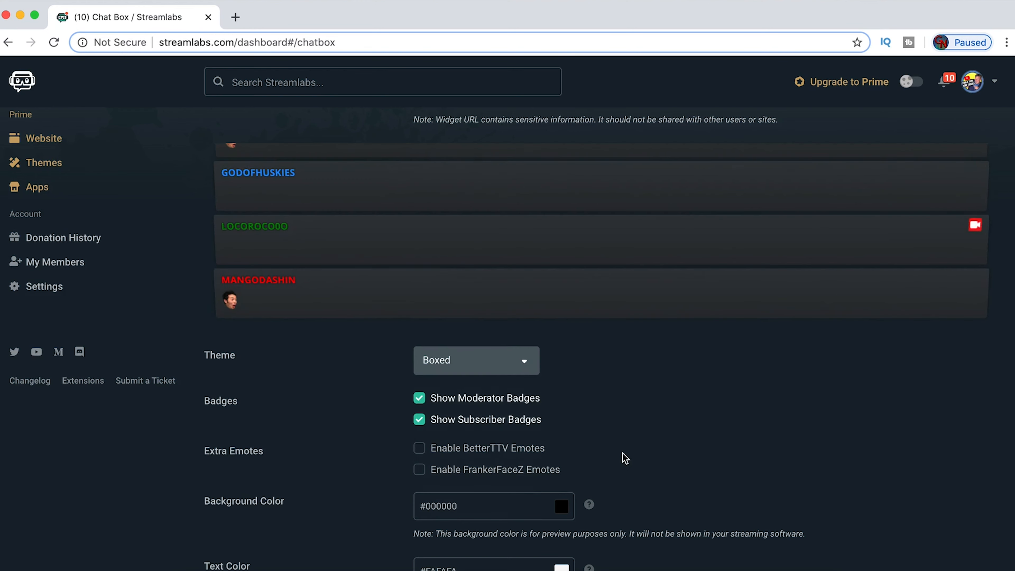
{"action": "left_click", "coordinate": [522, 367]}
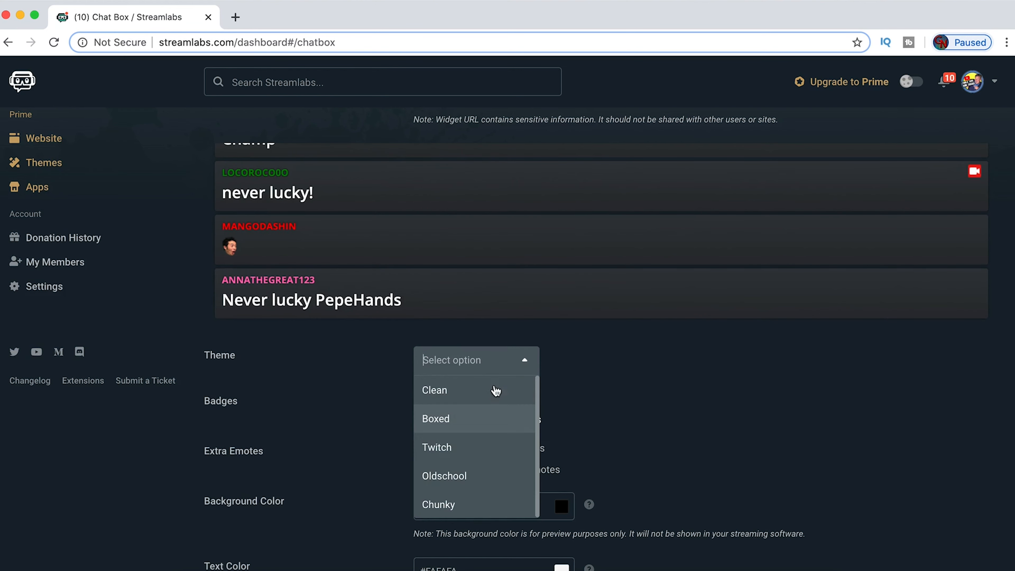
{"action": "left_click", "coordinate": [453, 447]}
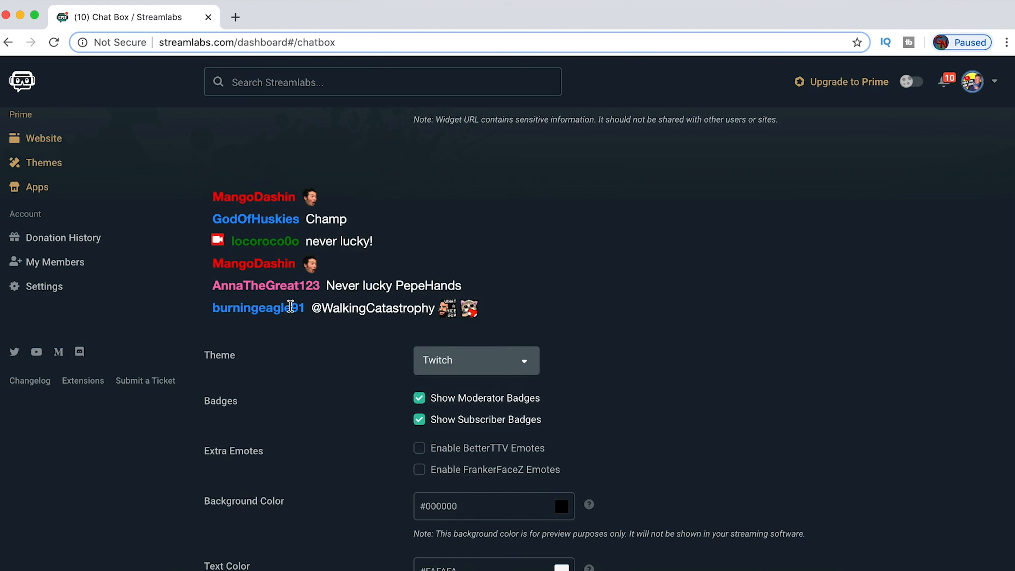
{"action": "left_click", "coordinate": [527, 367]}
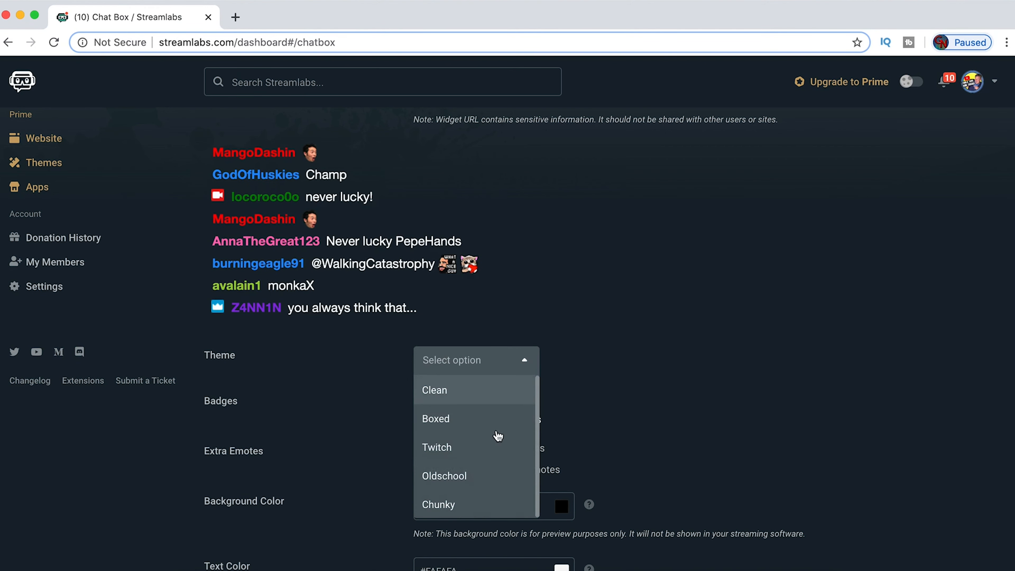
{"action": "left_click", "coordinate": [471, 482]}
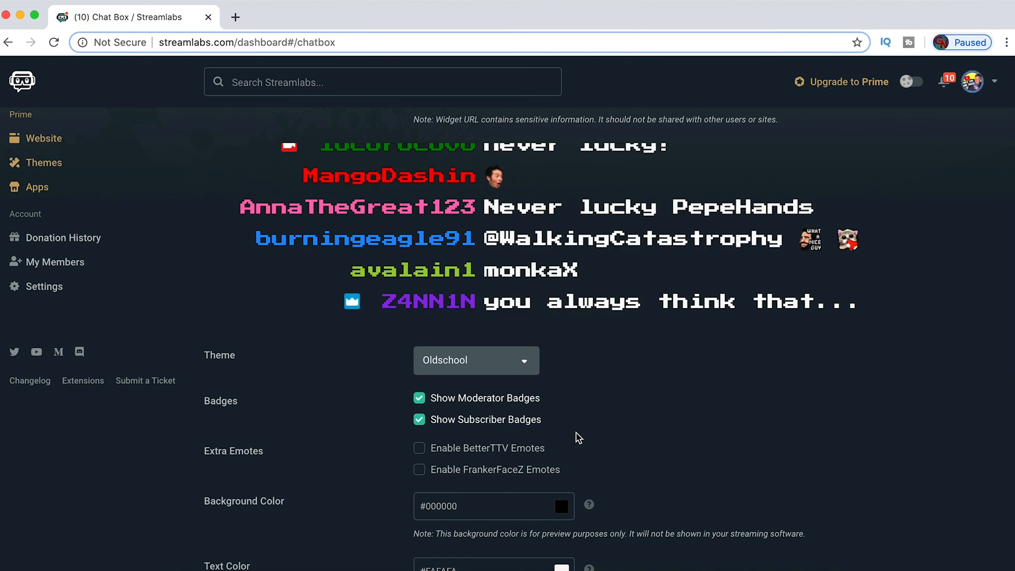
{"action": "left_click", "coordinate": [527, 365]}
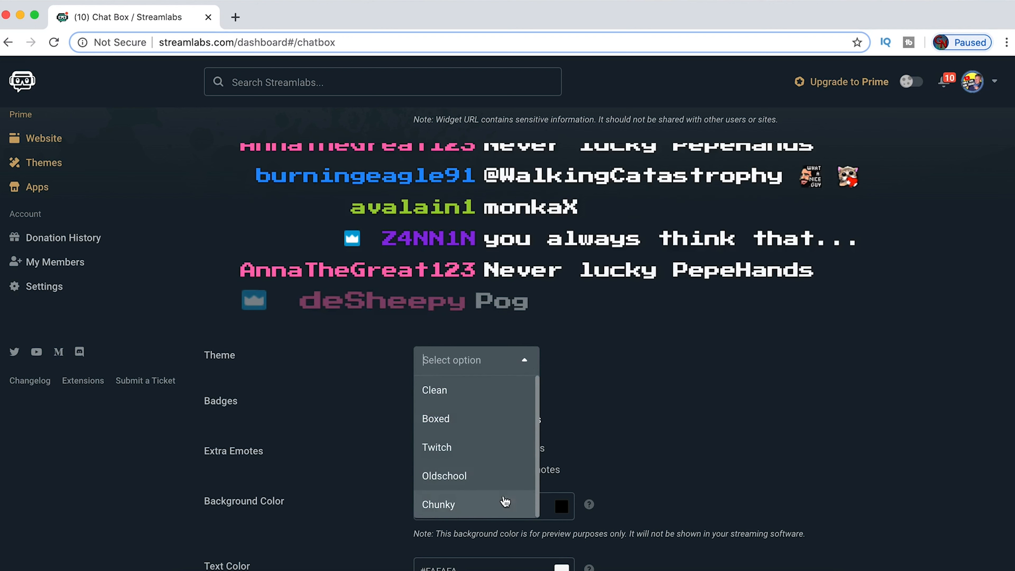
{"action": "left_click", "coordinate": [464, 505]}
{"action": "left_click", "coordinate": [526, 363]}
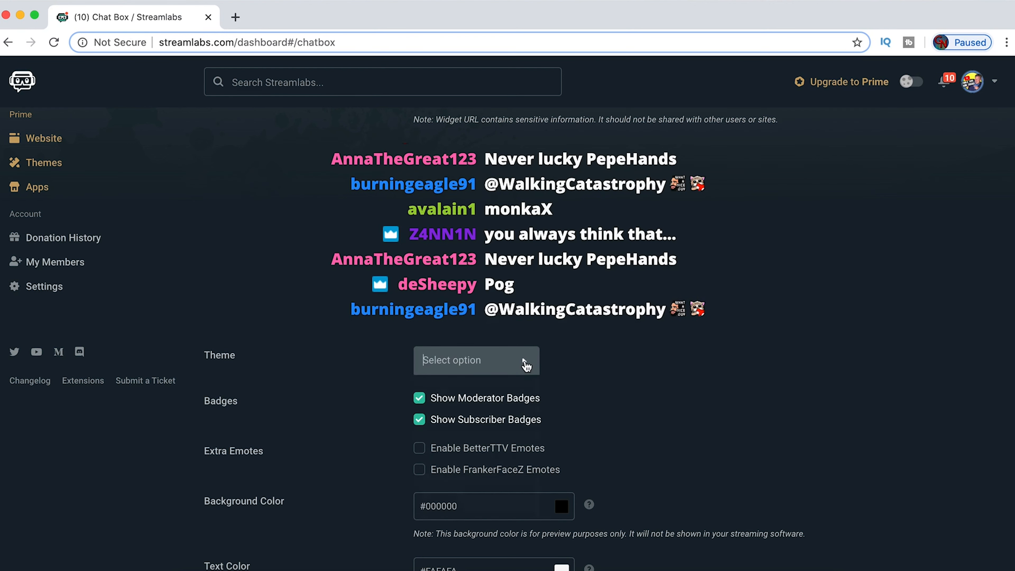
{"action": "left_click", "coordinate": [470, 395]}
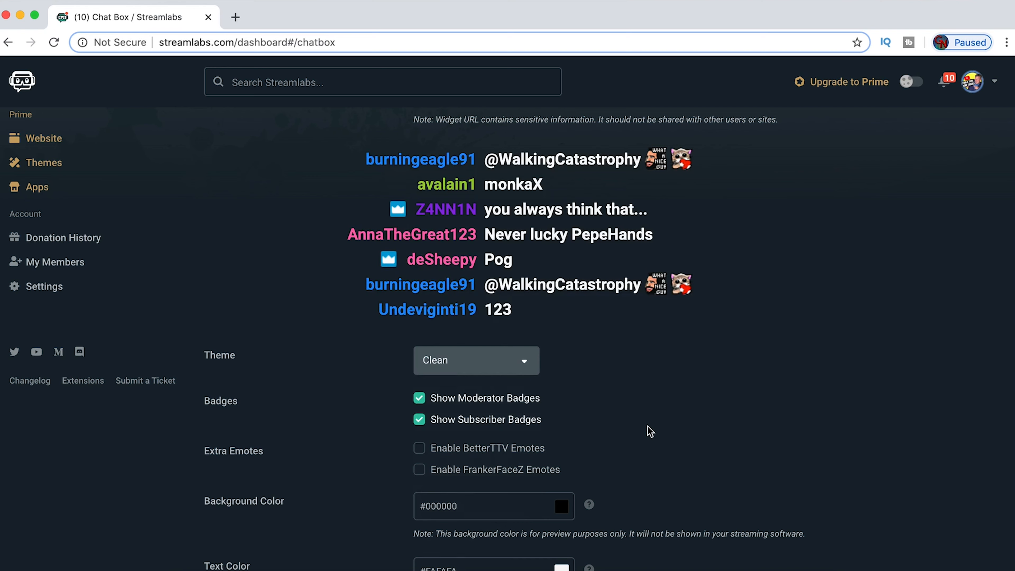
Step: Review the remaining Chat Box options, save the widget settings, and copy the Chat Box widget URL
{"action": "scroll", "coordinate": [651, 431], "scroll_direction": "down", "scroll_amount": 5}
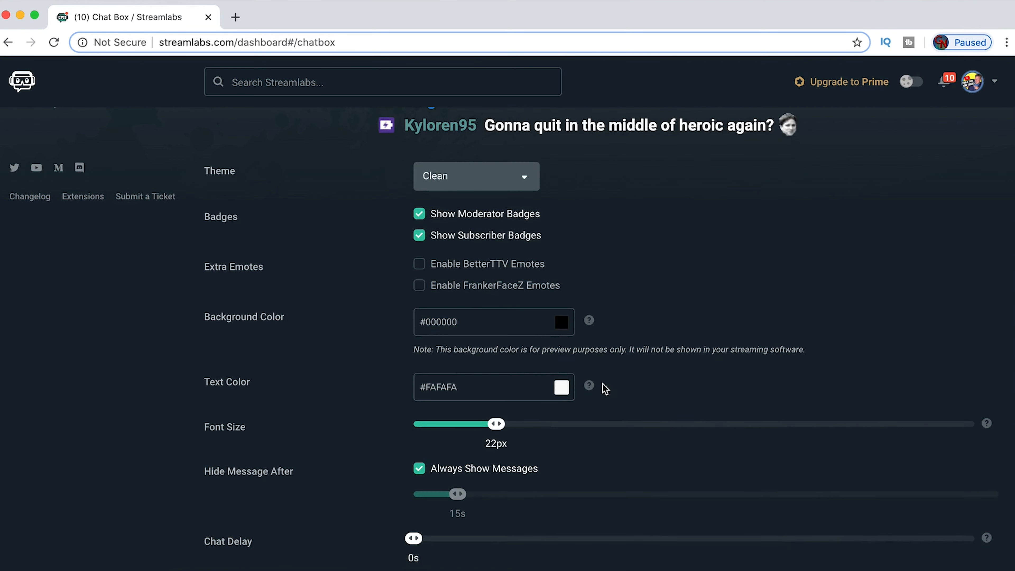
{"action": "scroll", "coordinate": [370, 373], "scroll_direction": "down", "scroll_amount": 5}
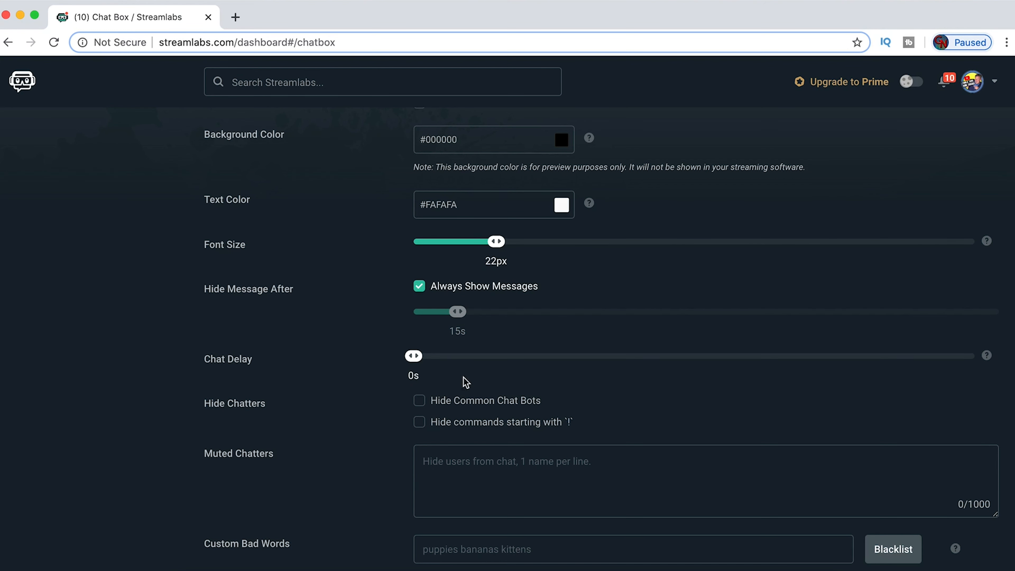
{"action": "scroll", "coordinate": [458, 400], "scroll_direction": "down", "scroll_amount": 3}
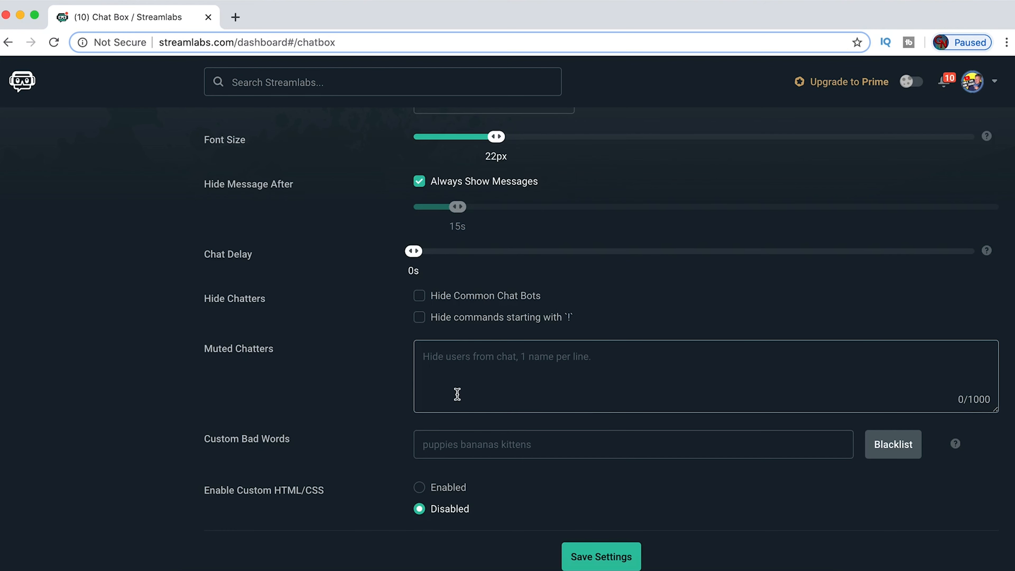
{"action": "left_click", "coordinate": [597, 560]}
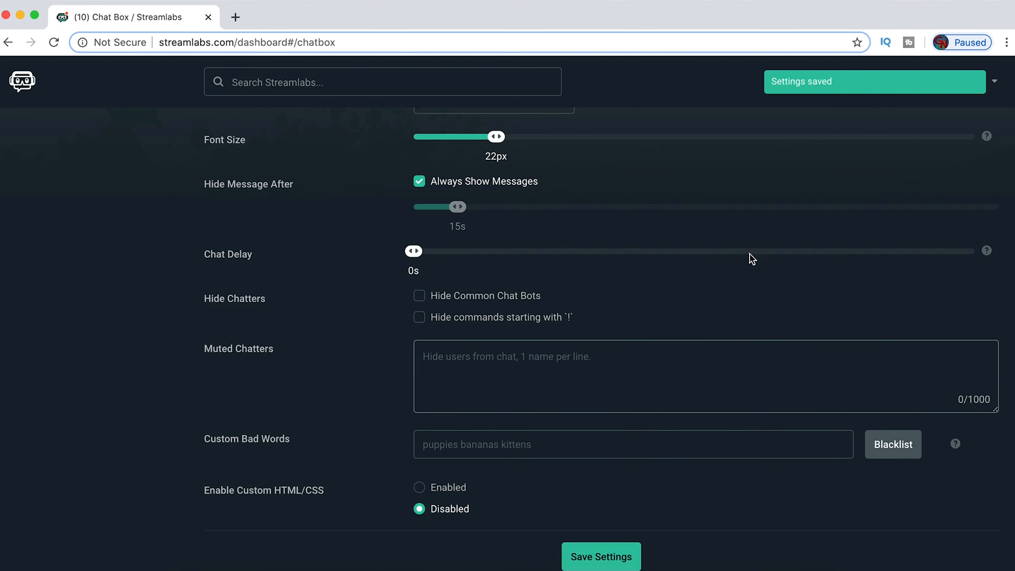
{"action": "scroll", "coordinate": [752, 252], "scroll_direction": "up", "scroll_amount": 10}
{"action": "left_click", "coordinate": [920, 316]}
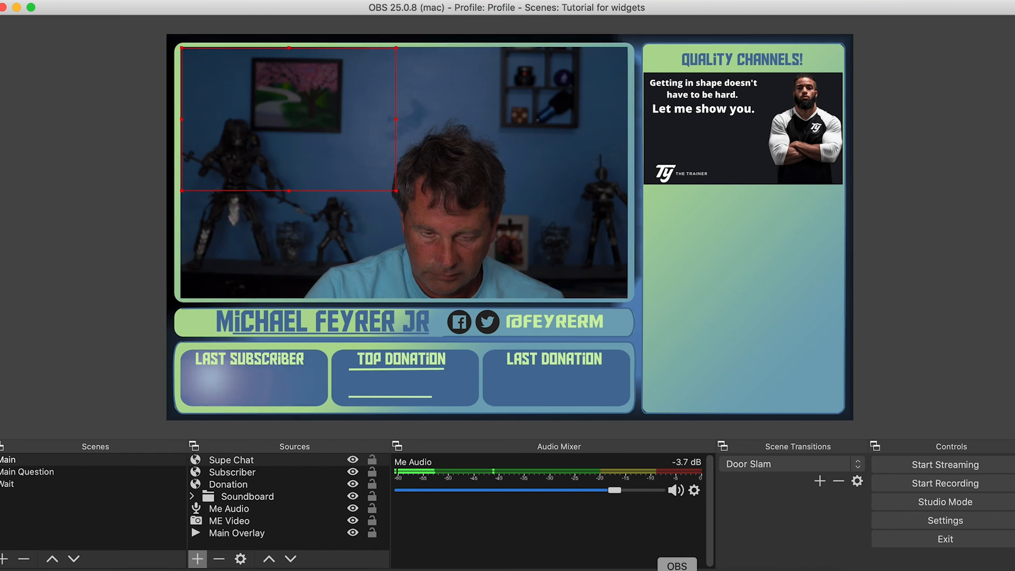
Step: Add a new browser source named Chat to the scene in OBS
{"action": "left_click", "coordinate": [195, 561]}
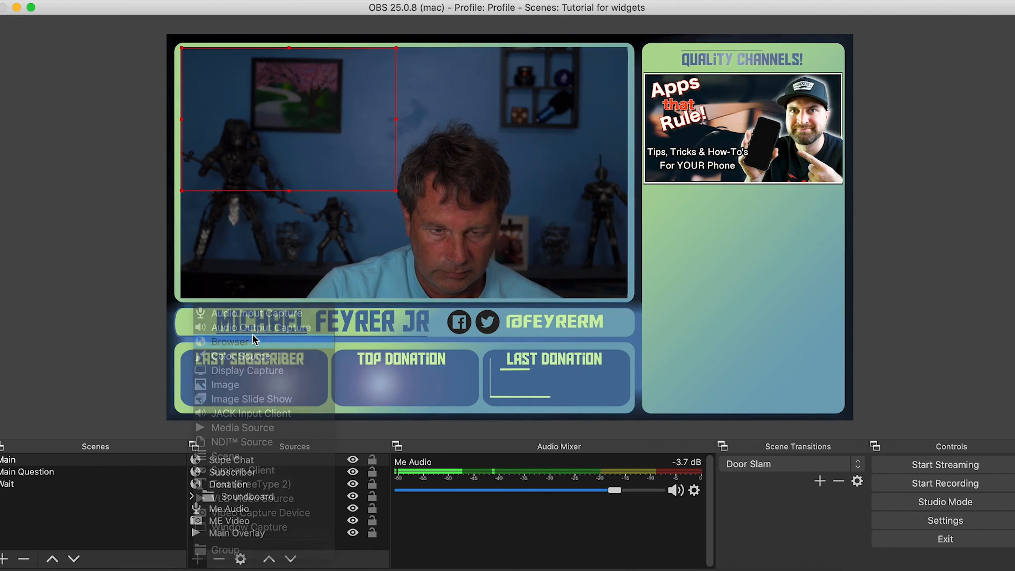
{"action": "left_click", "coordinate": [229, 342]}
{"action": "type", "text": "Chat"}
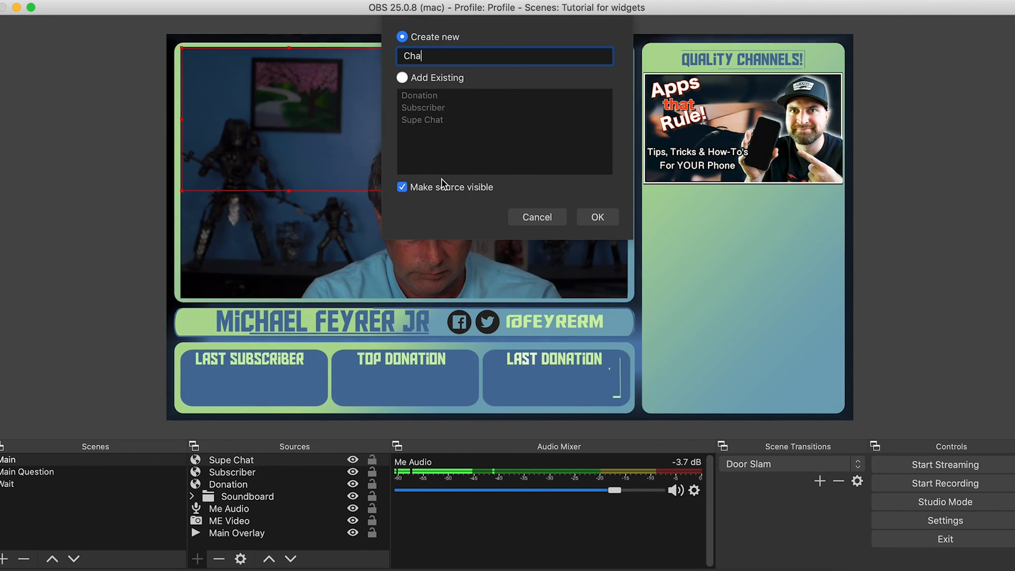
{"action": "left_click", "coordinate": [595, 217]}
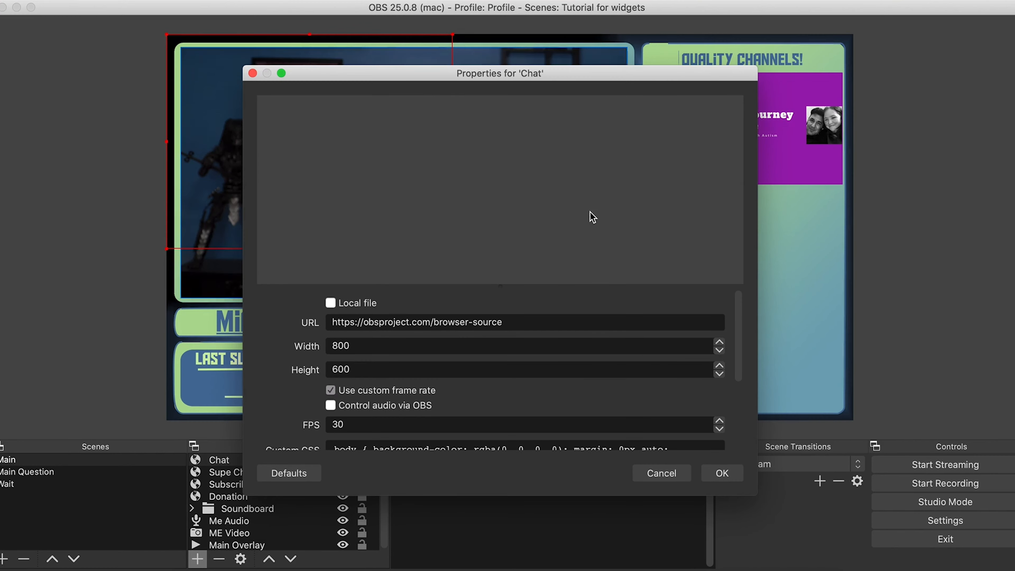
Step: Set the Chat source's width to 550 and height to 530, and replace its URL with the copied Chat Box widget URL
{"action": "left_click_drag", "start_coordinate": [365, 345], "coordinate": [326, 341]}
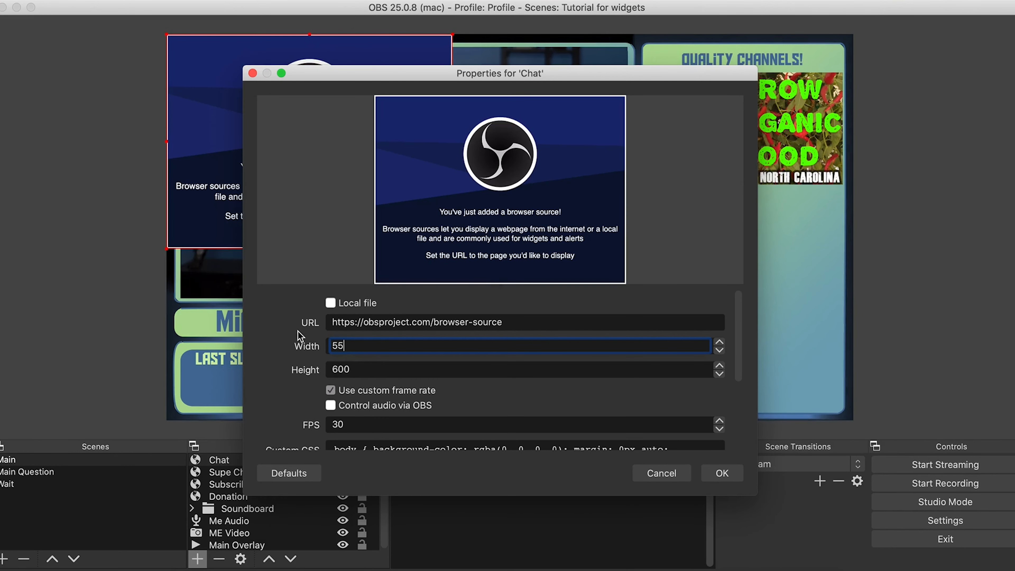
{"action": "left_click", "coordinate": [357, 371]}
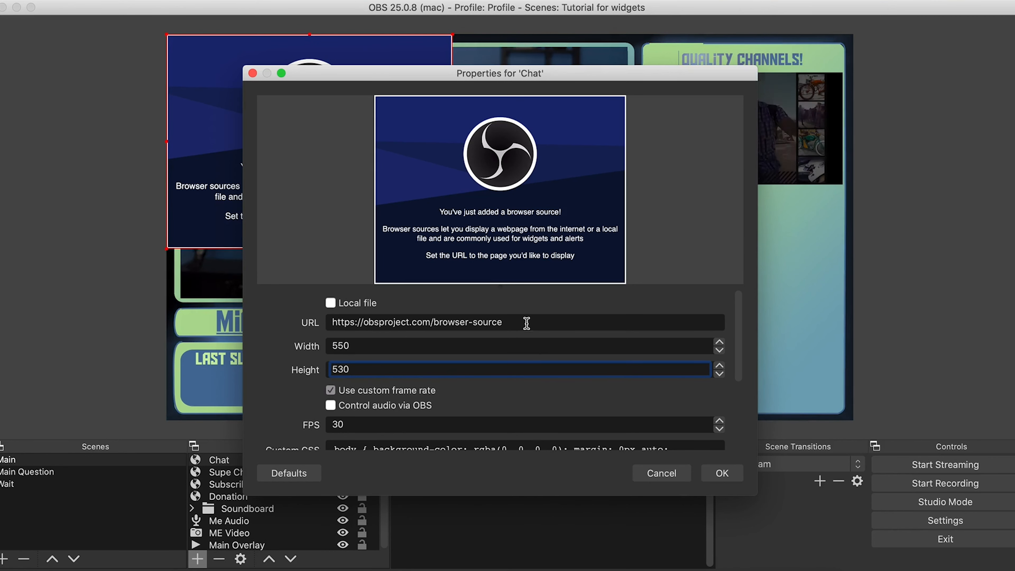
{"action": "left_click_drag", "start_coordinate": [526, 322], "coordinate": [393, 320]}
{"action": "left_click_drag", "start_coordinate": [294, 316], "coordinate": [296, 317]}
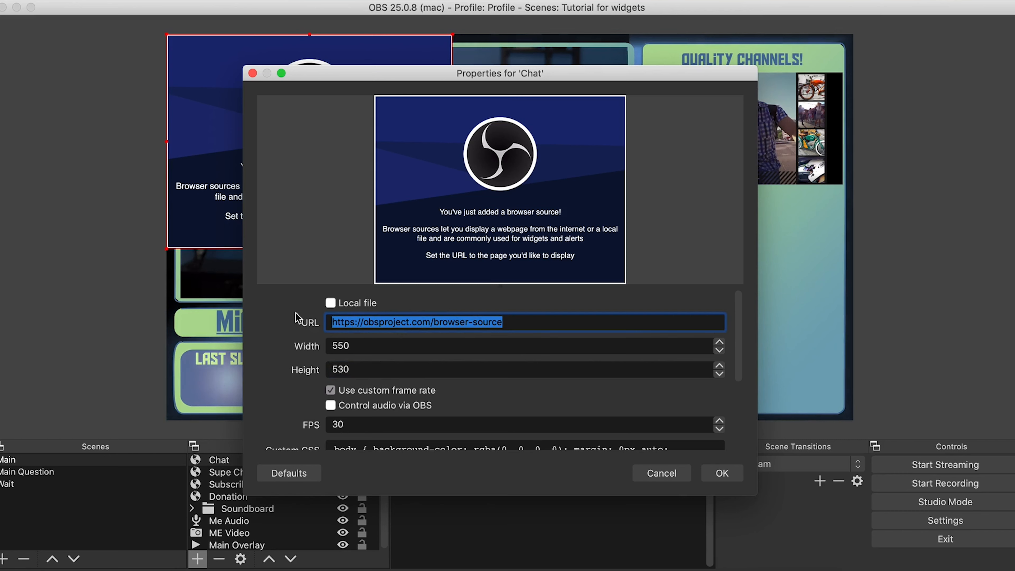
{"action": "key", "text": "super+v"}
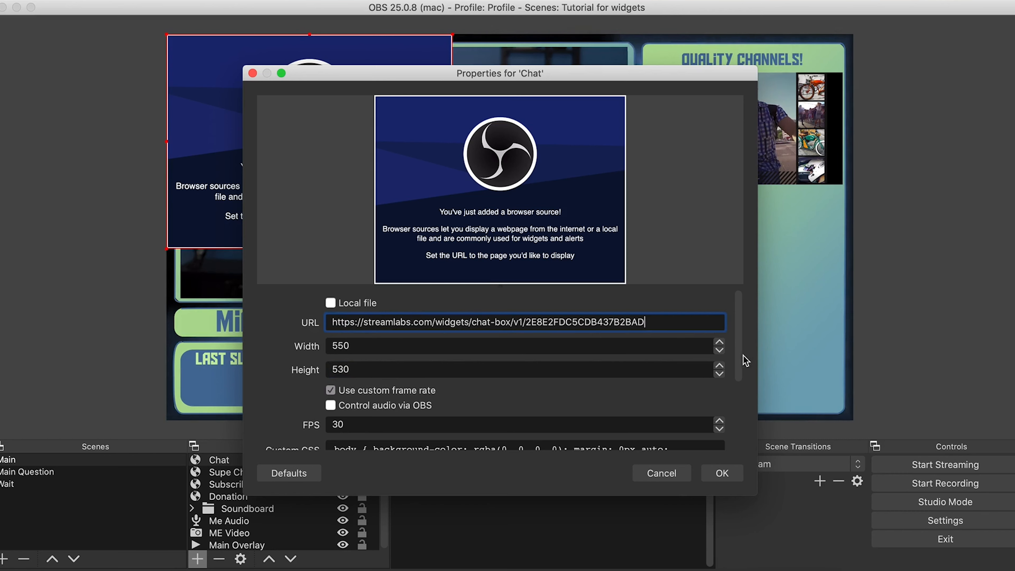
Step: Accept the Chat source's properties and move the source into the empty area below the Quality Channels image
{"action": "left_click_drag", "start_coordinate": [738, 356], "coordinate": [726, 459]}
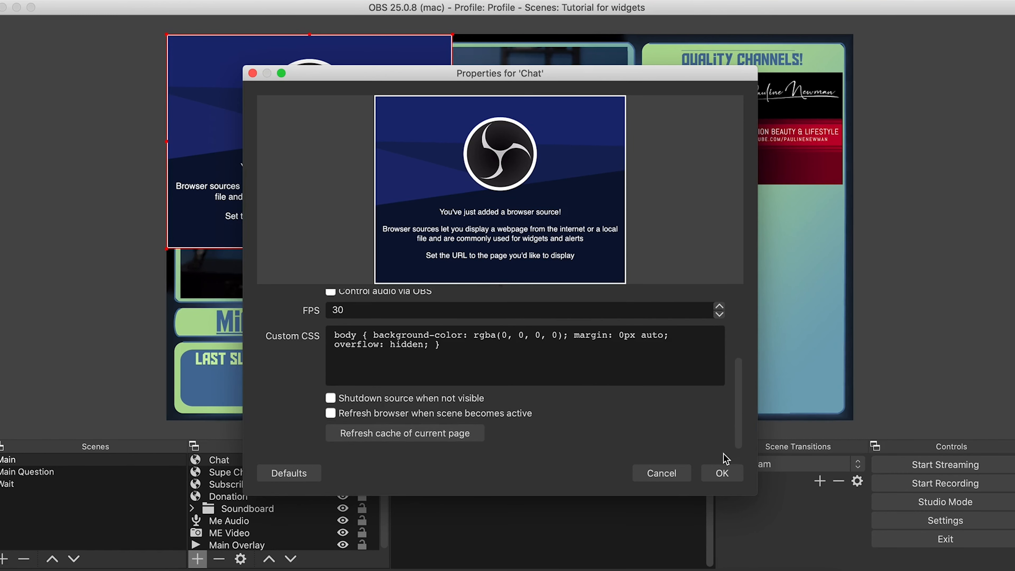
{"action": "left_click", "coordinate": [720, 475]}
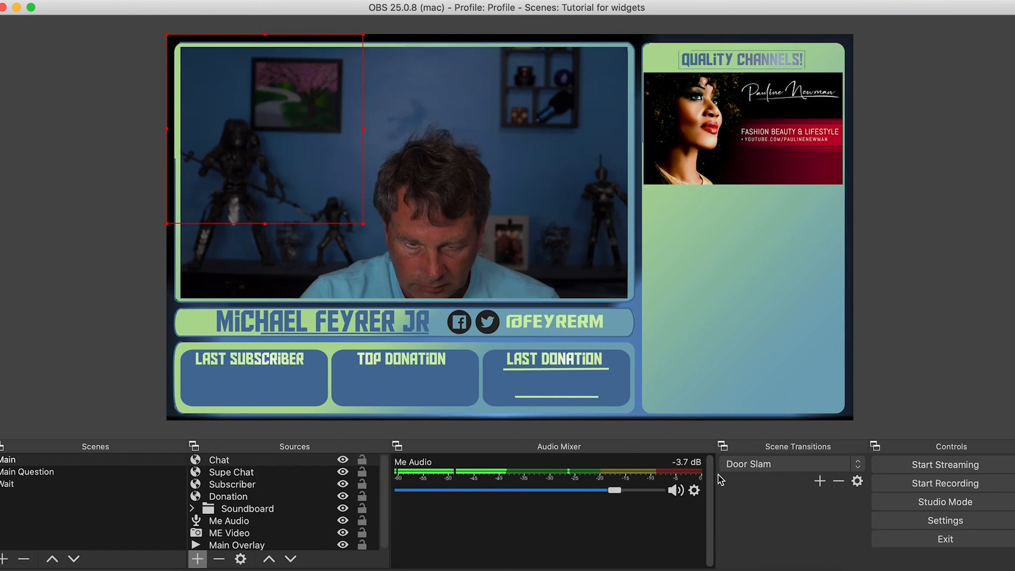
{"action": "left_click_drag", "start_coordinate": [296, 184], "coordinate": [772, 363]}
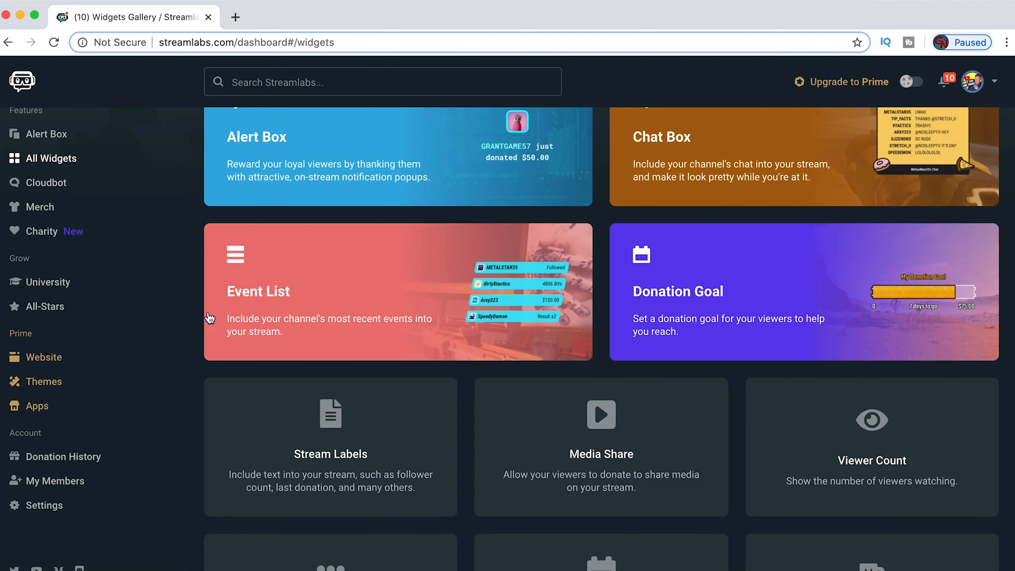
Step: Open the Donation Goal widget's settings in the Streamlabs widgets gallery and end the existing May Goal
{"action": "left_click", "coordinate": [764, 305]}
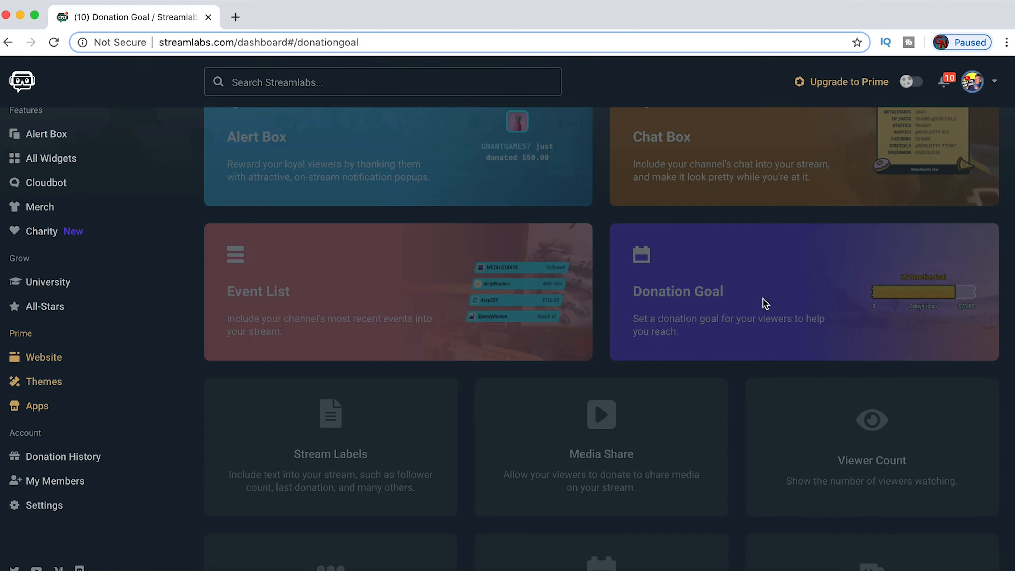
{"action": "scroll", "coordinate": [529, 339], "scroll_direction": "down", "scroll_amount": 5}
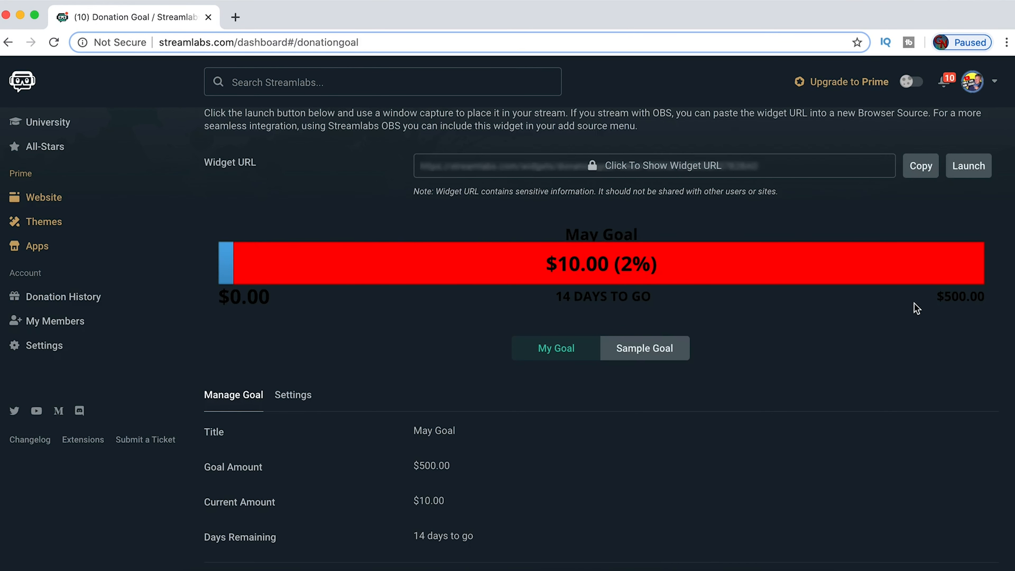
{"action": "scroll", "coordinate": [912, 326], "scroll_direction": "down", "scroll_amount": 1}
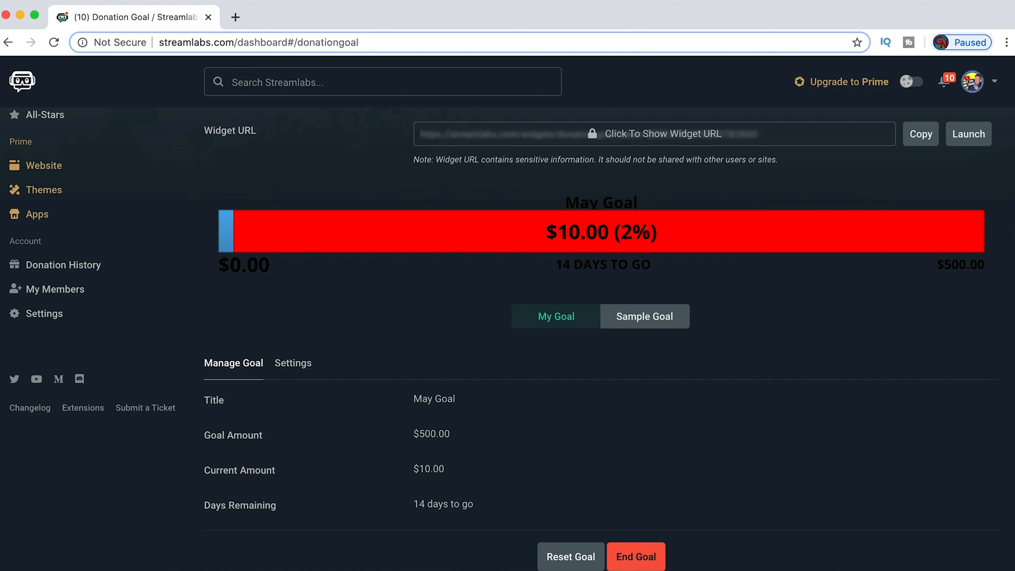
{"action": "left_click", "coordinate": [648, 560]}
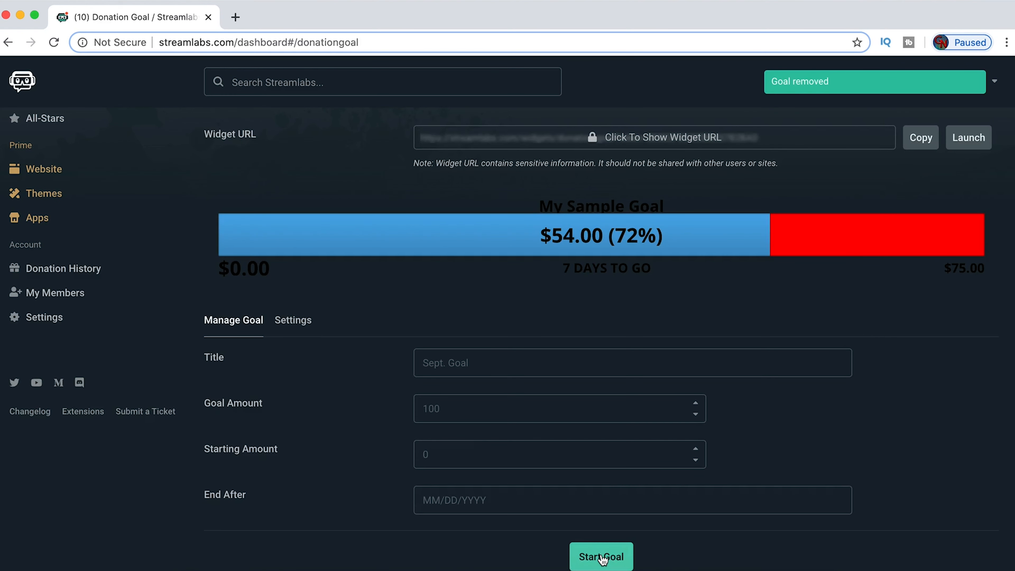
Step: Title the new donation goal May Goal, with a goal amount of 500 and a starting amount of 10
{"action": "left_click", "coordinate": [603, 559]}
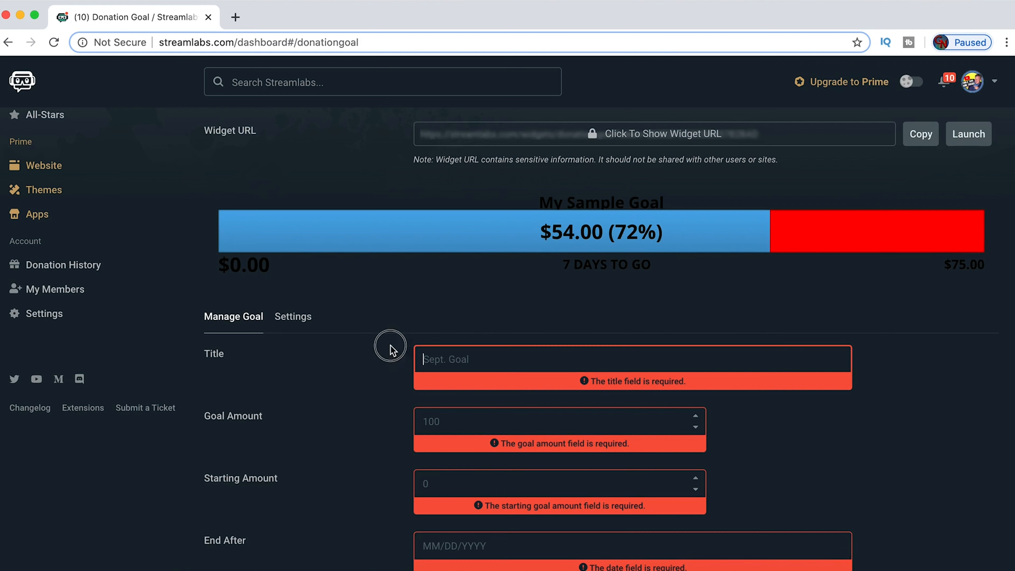
{"action": "type", "text": "May Goal"}
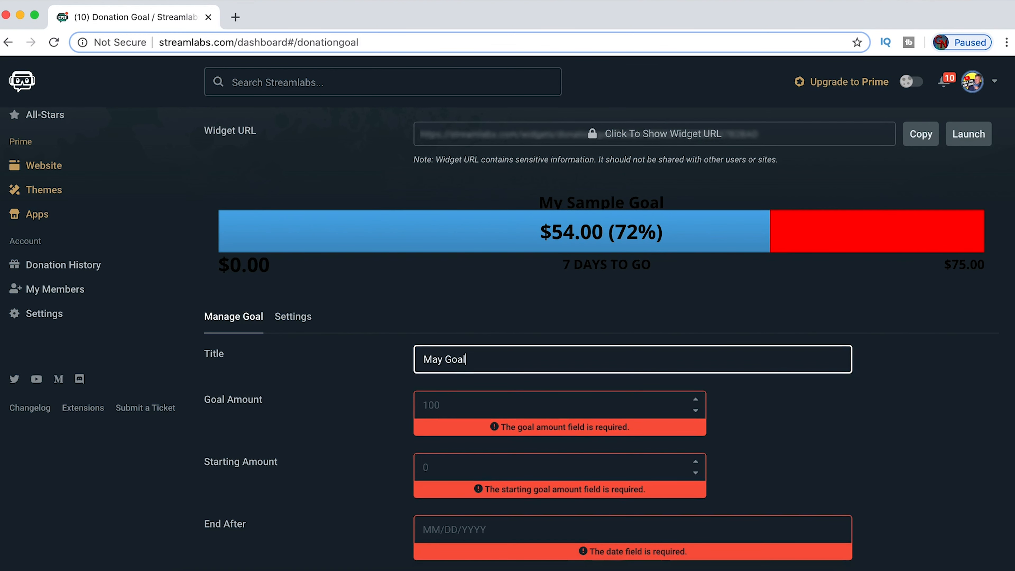
{"action": "left_click", "coordinate": [443, 407]}
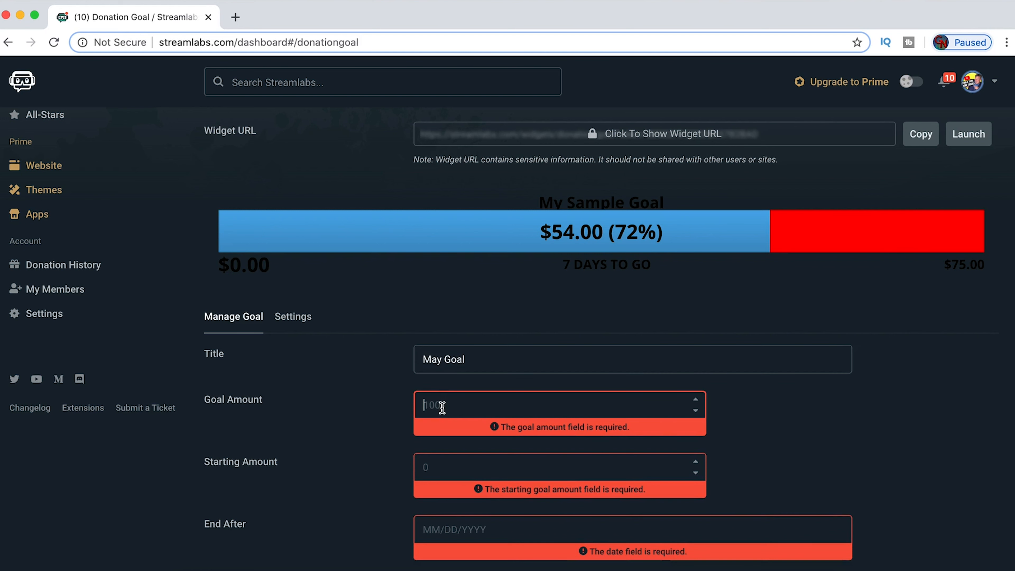
{"action": "type", "text": "500"}
{"action": "left_click", "coordinate": [454, 450]}
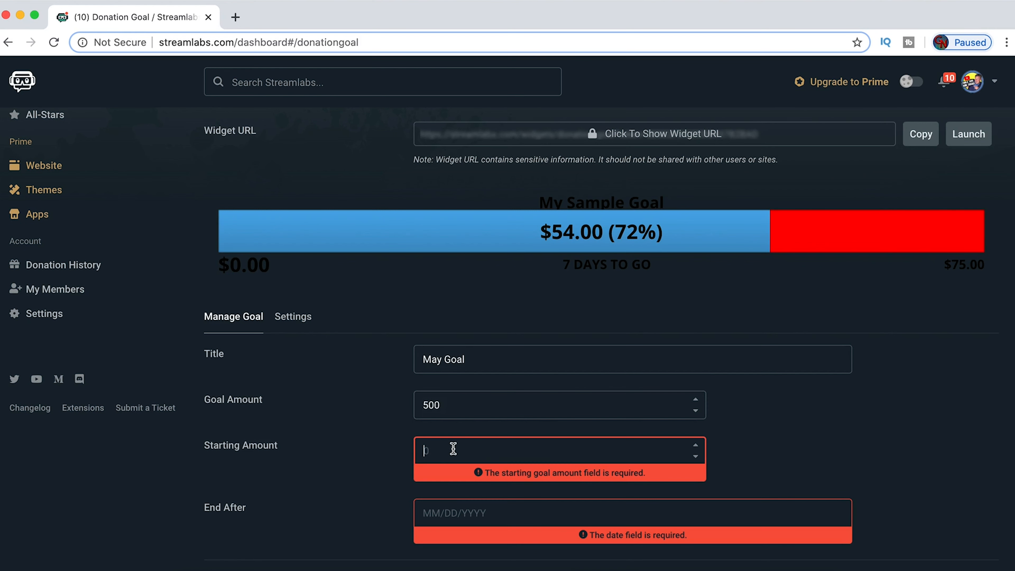
{"action": "type", "text": "10"}
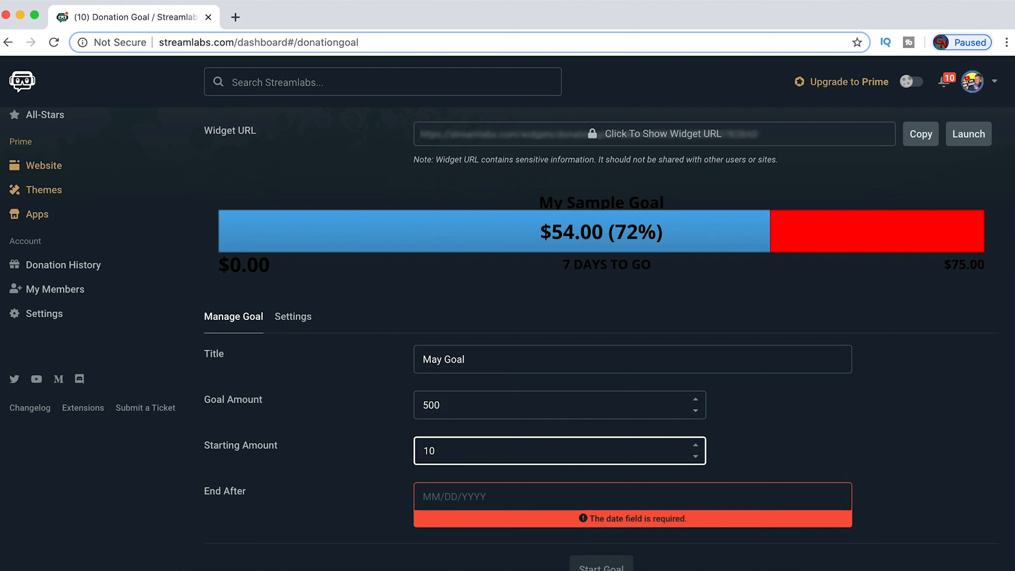
Step: Set the donation goal's end date to 05/31/2020 and start the goal
{"action": "left_click", "coordinate": [458, 498]}
{"action": "type", "text": "05"}
{"action": "key", "text": "BackSpace"}
{"action": "key", "text": "BackSpace"}
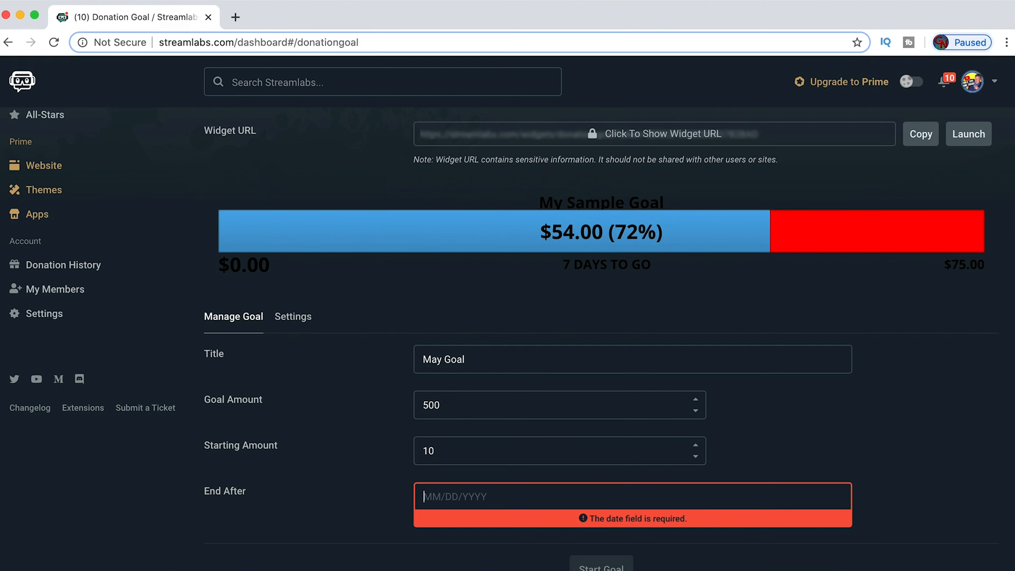
{"action": "type", "text": "05/31/2020"}
{"action": "left_click", "coordinate": [605, 557]}
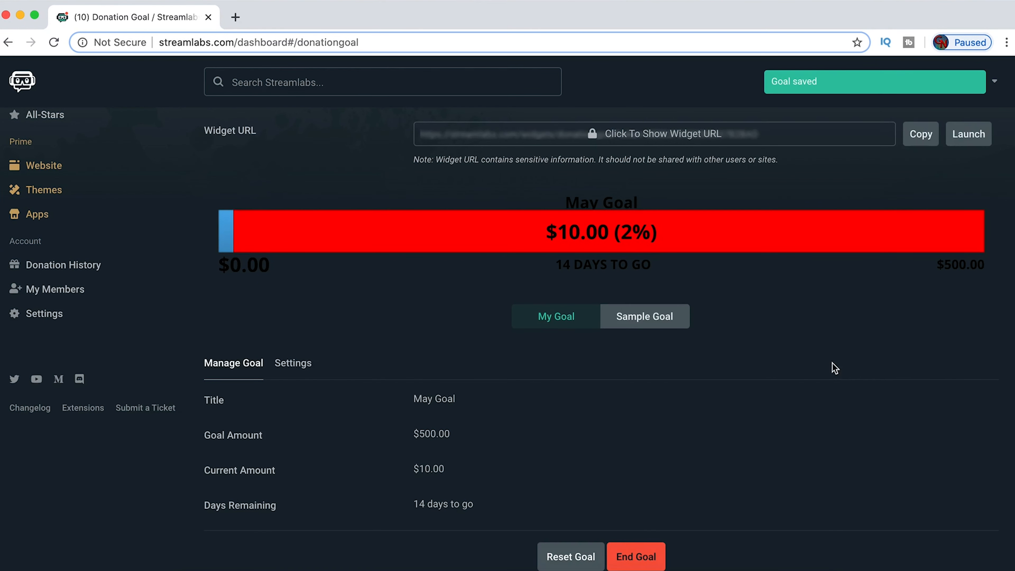
Step: Copy the URL of the Donation Goal widget
{"action": "scroll", "coordinate": [920, 352], "scroll_direction": "up", "scroll_amount": 1}
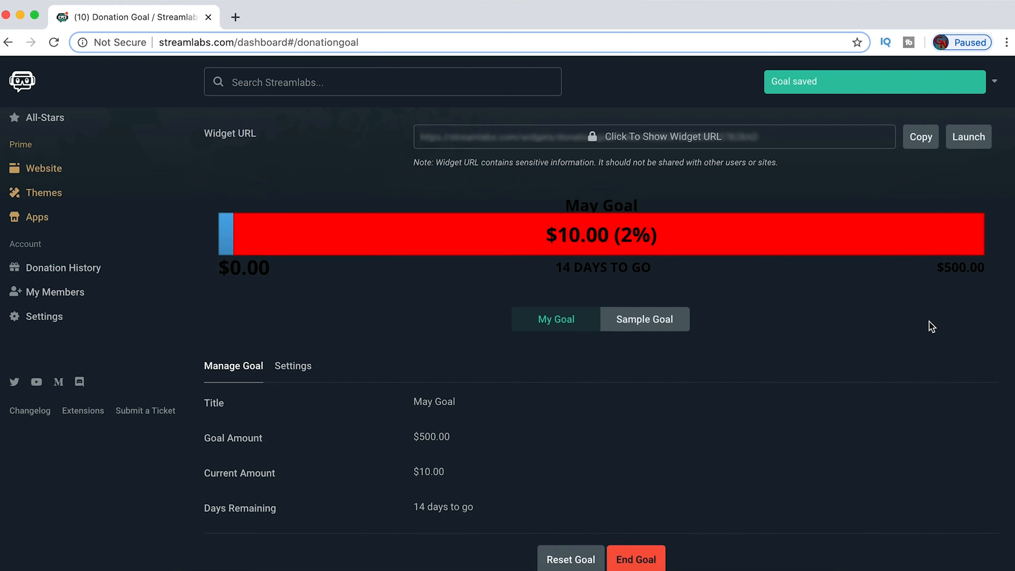
{"action": "scroll", "coordinate": [930, 324], "scroll_direction": "up", "scroll_amount": 8}
{"action": "left_click", "coordinate": [923, 447]}
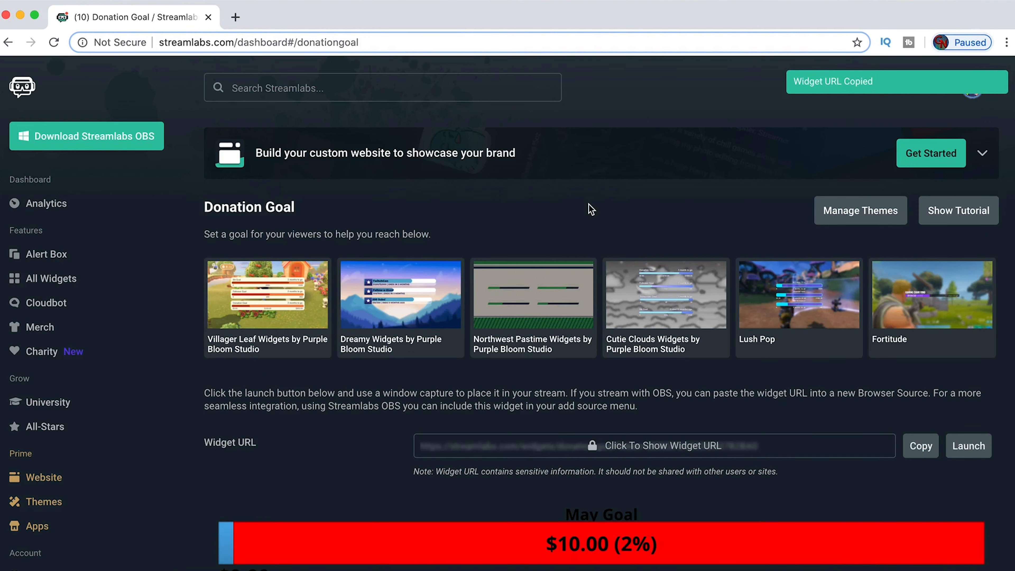
{"action": "left_click", "coordinate": [922, 446]}
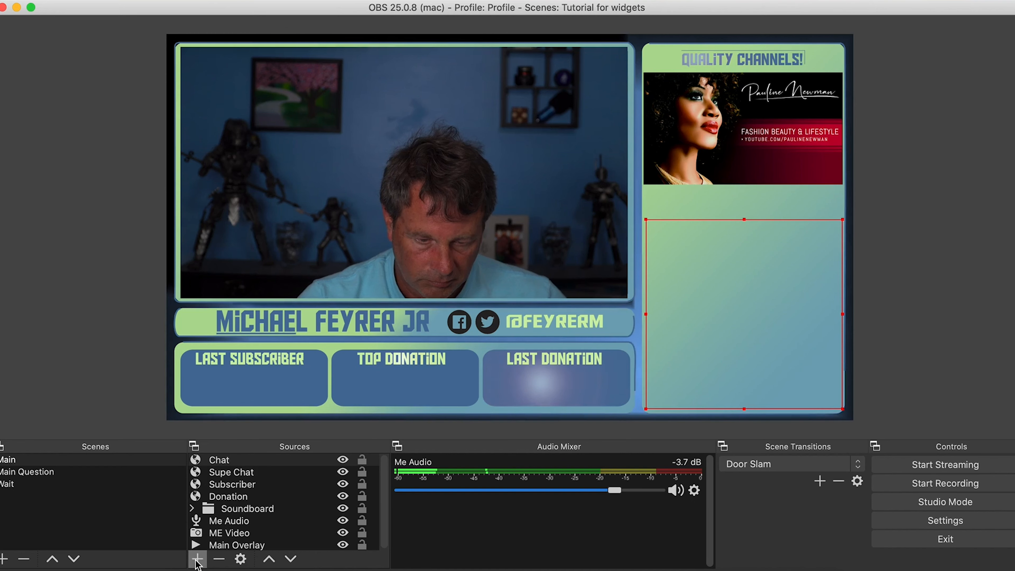
Step: Switch to OBS and add a new browser source named Goal to the scene
{"action": "left_click", "coordinate": [197, 560]}
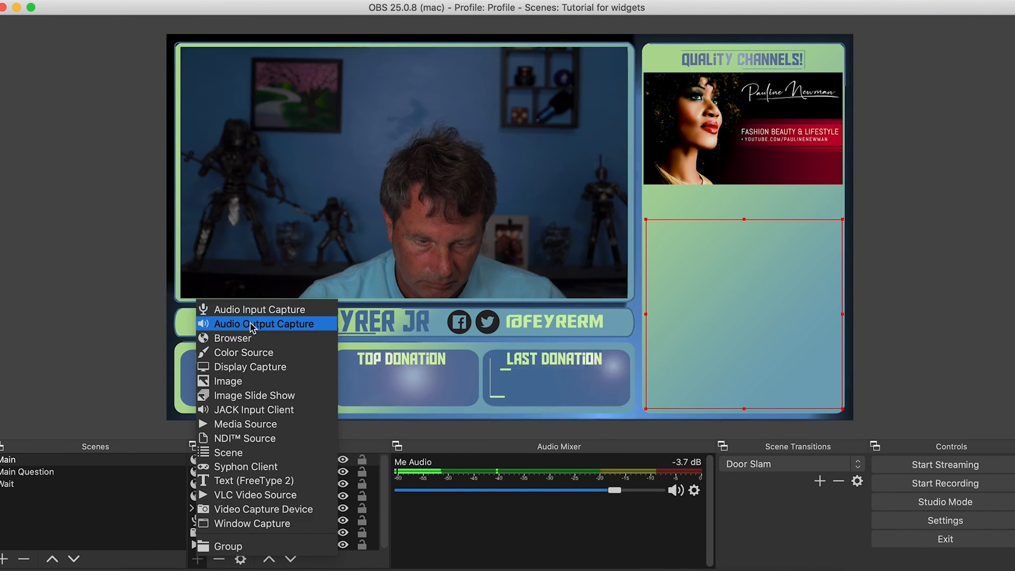
{"action": "left_click", "coordinate": [244, 339]}
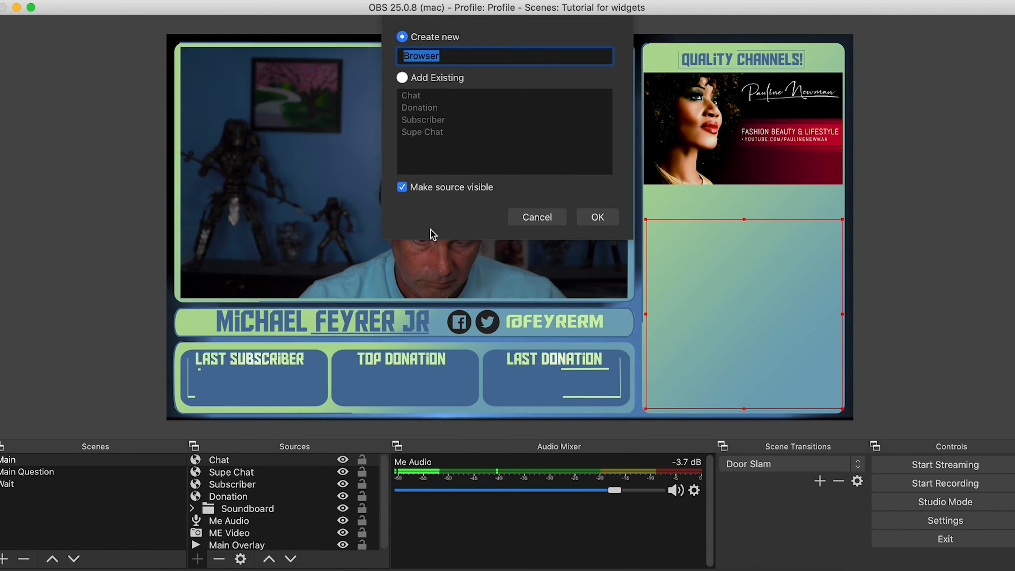
{"action": "type", "text": "Goal"}
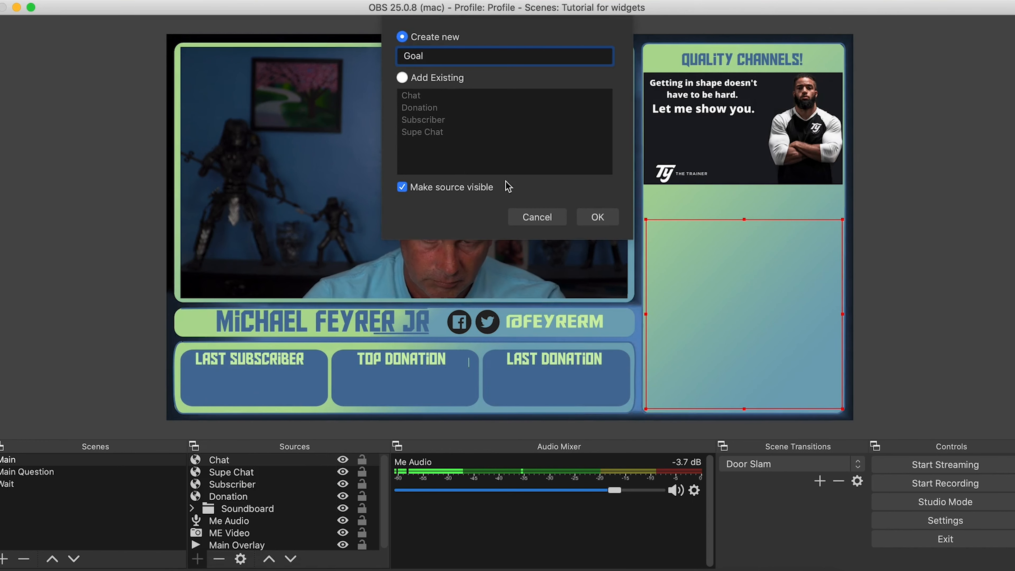
{"action": "left_click", "coordinate": [597, 217]}
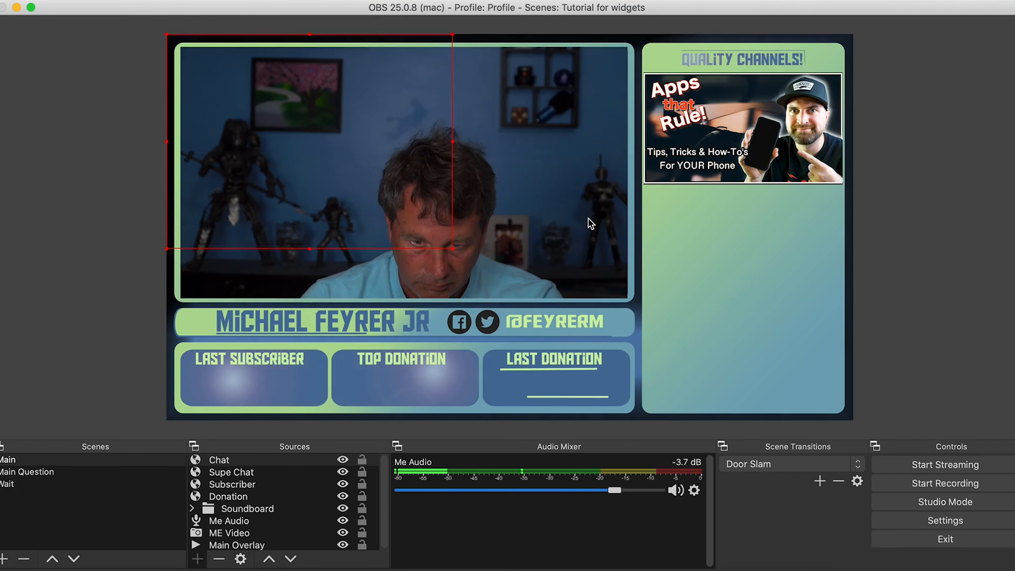
Step: Replace the Goal source's default URL with the copied widget URL containing its token and accept the properties
{"action": "left_click_drag", "start_coordinate": [515, 322], "coordinate": [310, 326]}
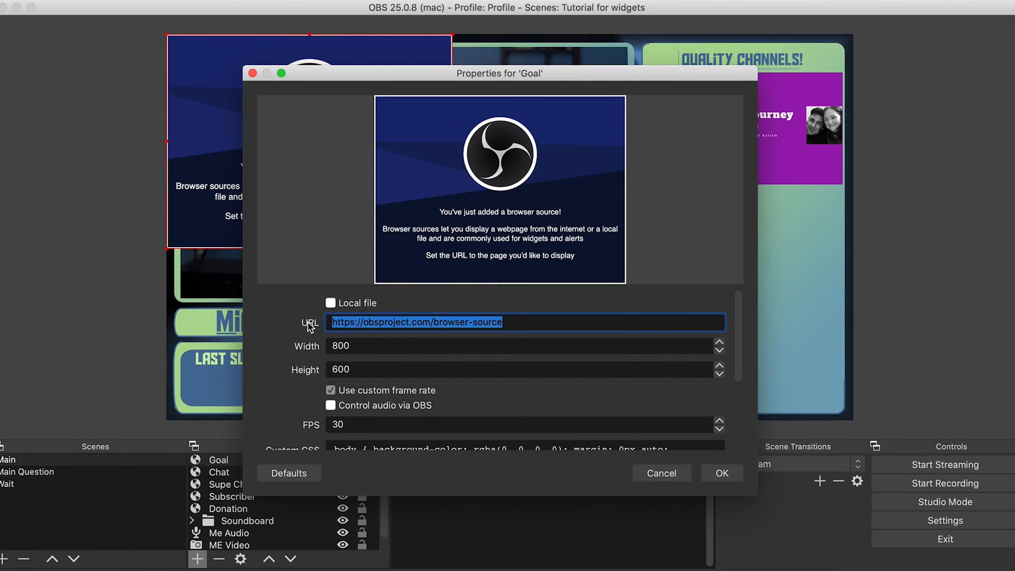
{"action": "key", "text": "super+v"}
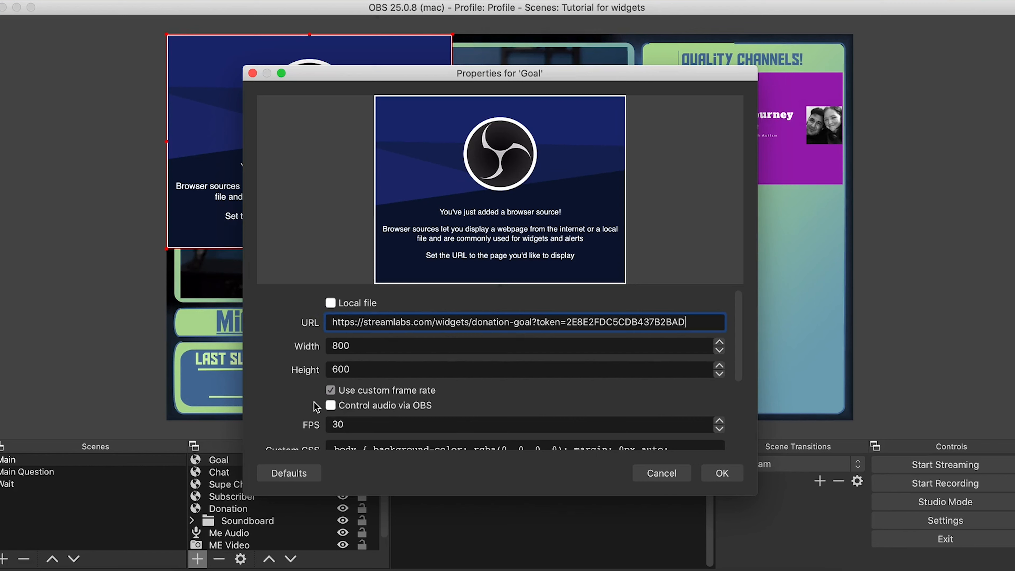
{"action": "scroll", "coordinate": [320, 405], "scroll_direction": "down", "scroll_amount": 5}
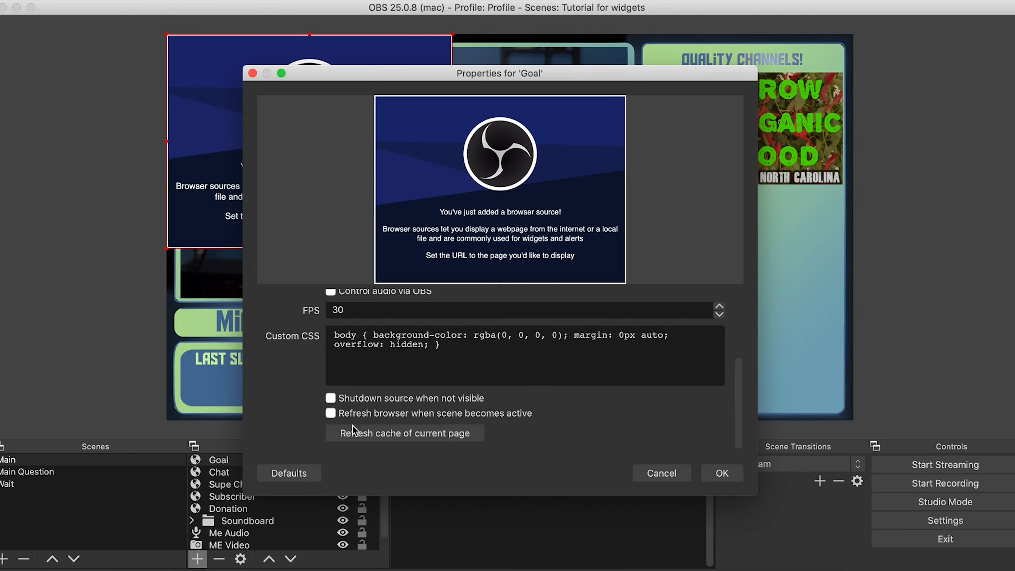
{"action": "left_click", "coordinate": [722, 473]}
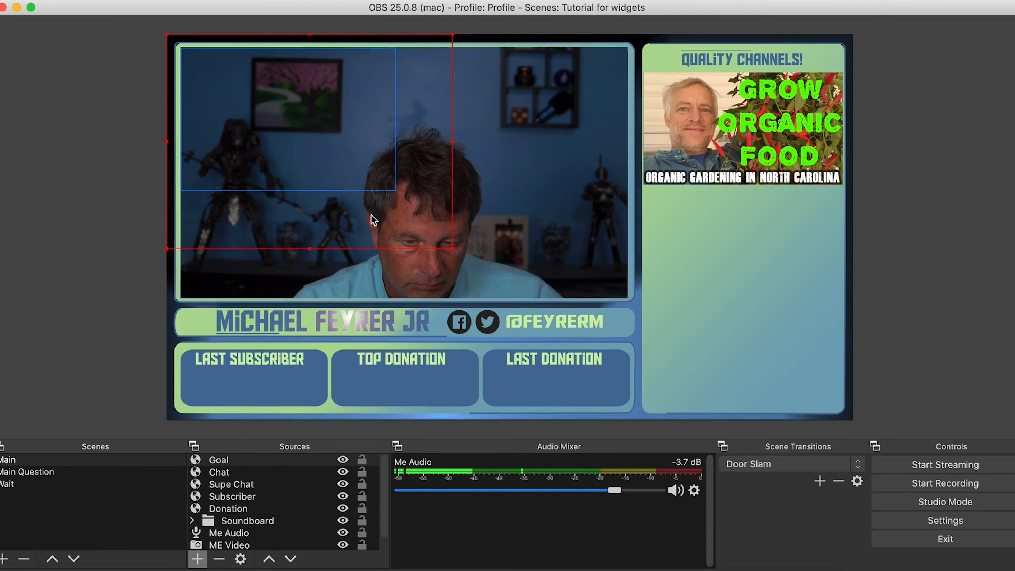
Step: Move the Goal source directly below the Quality Channels image and scale it down to that column's width
{"action": "left_click_drag", "start_coordinate": [331, 249], "coordinate": [704, 396]}
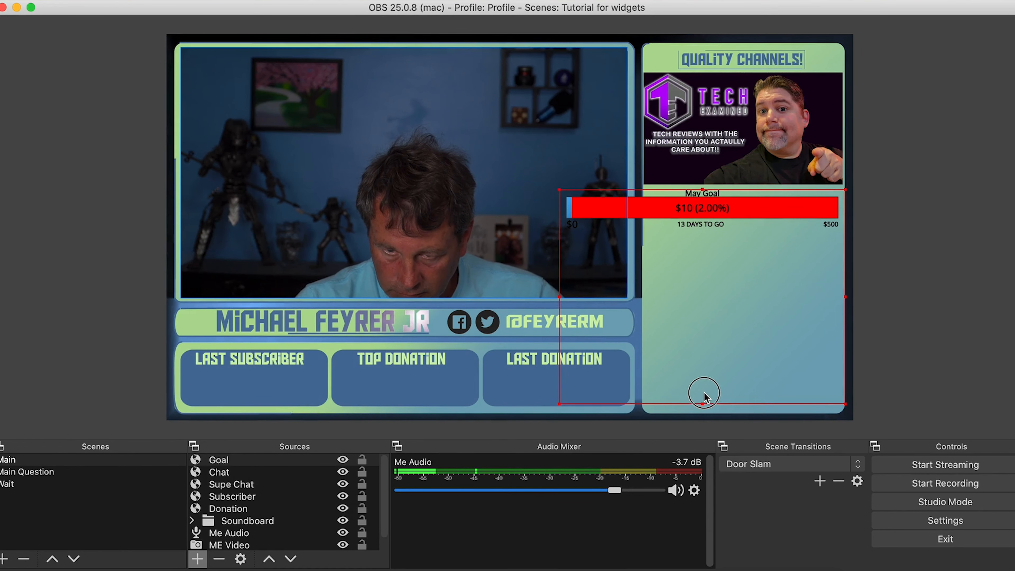
{"action": "left_click_drag", "start_coordinate": [559, 405], "coordinate": [749, 344]}
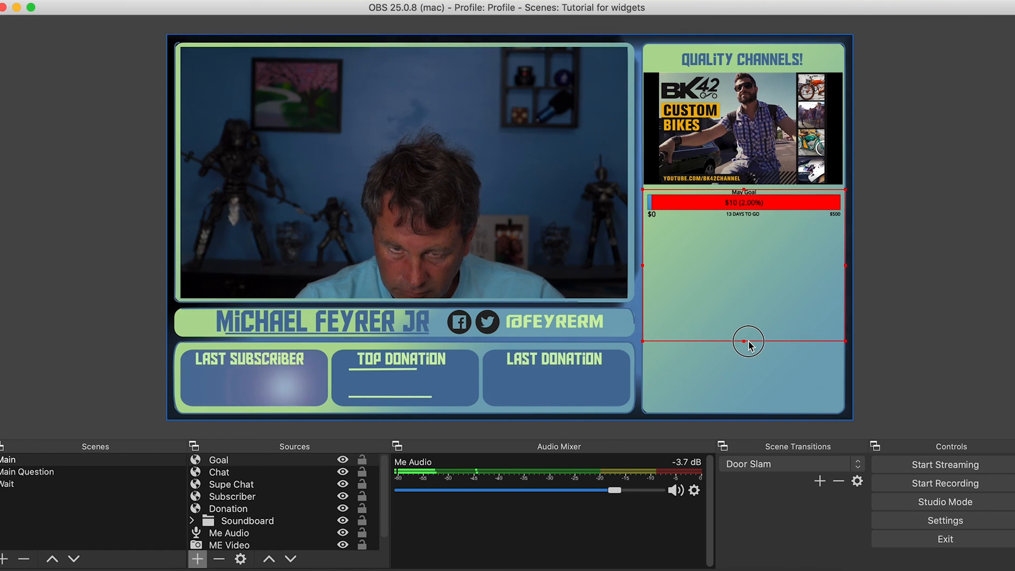
{"action": "left_click", "coordinate": [252, 472]}
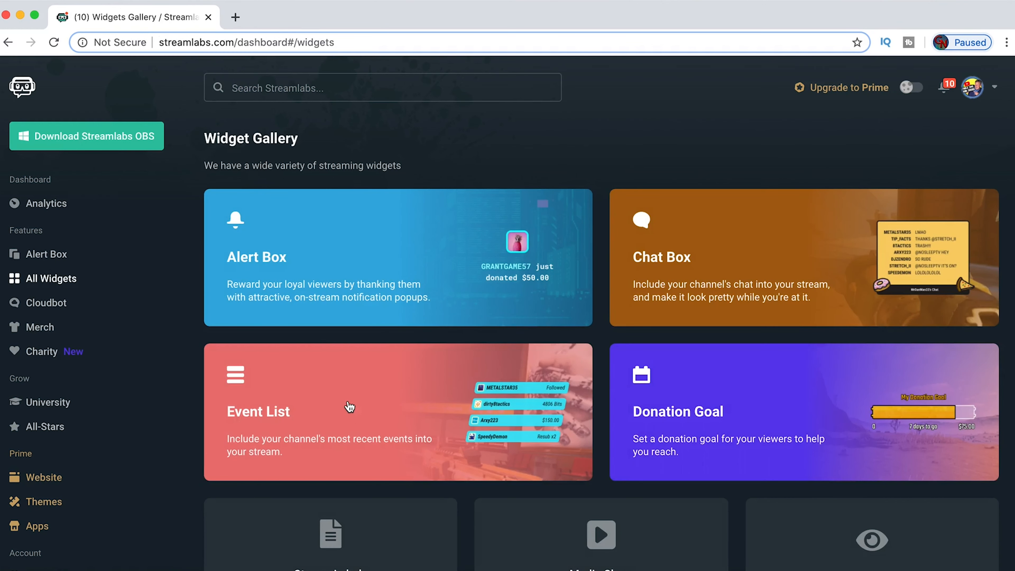
Step: Open the Event List widget's settings on Streamlabs, try the Chevrons theme and set the theme to Carbon
{"action": "left_click", "coordinate": [350, 407]}
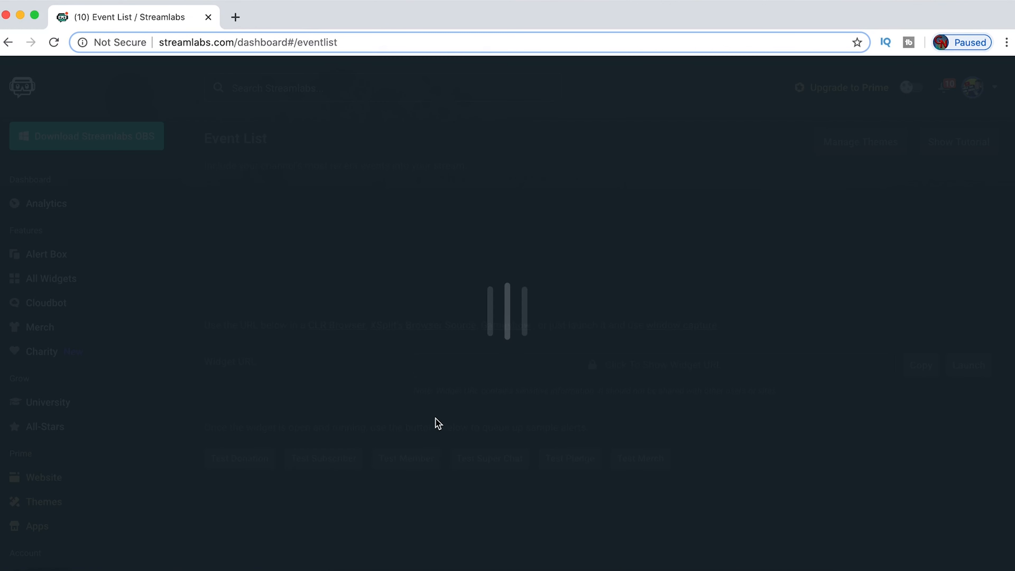
{"action": "scroll", "coordinate": [759, 481], "scroll_direction": "down", "scroll_amount": 9}
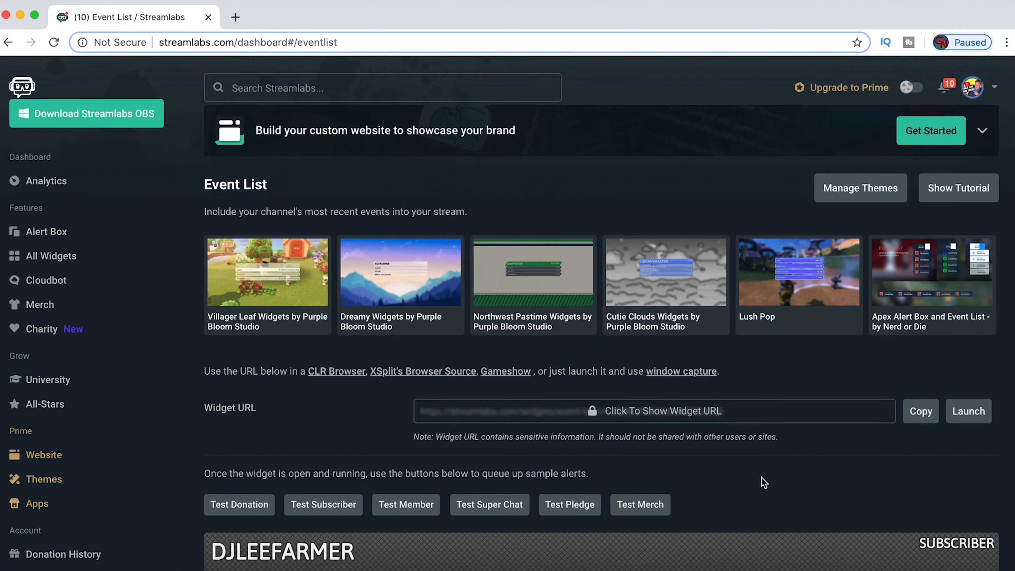
{"action": "left_click", "coordinate": [523, 348]}
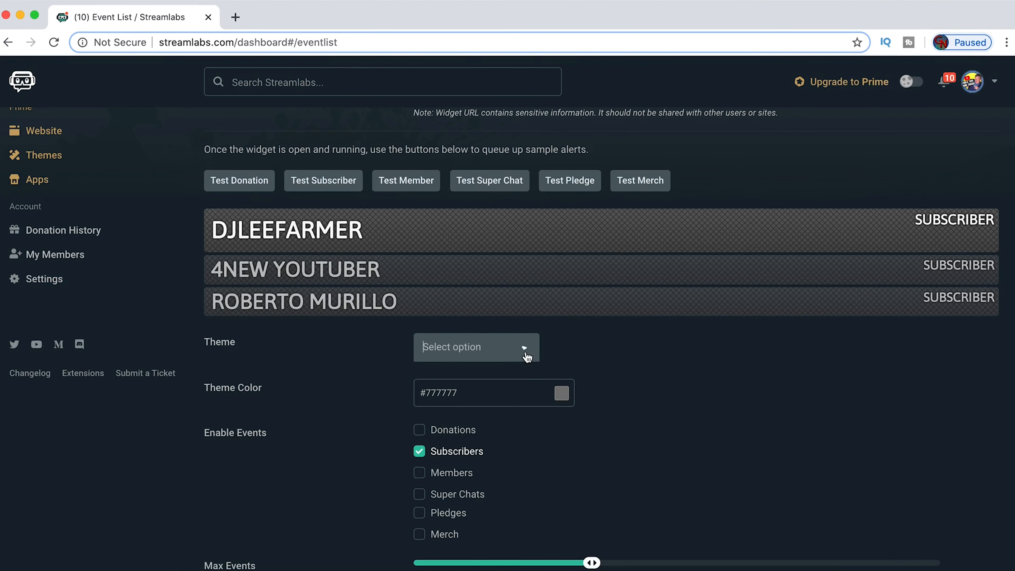
{"action": "left_click", "coordinate": [532, 408]}
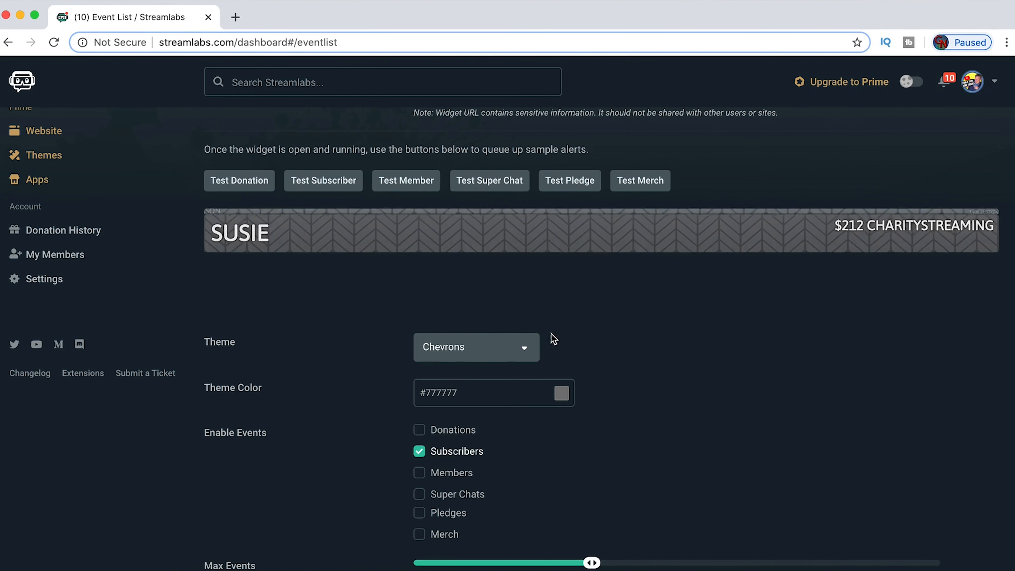
{"action": "left_click", "coordinate": [524, 349]}
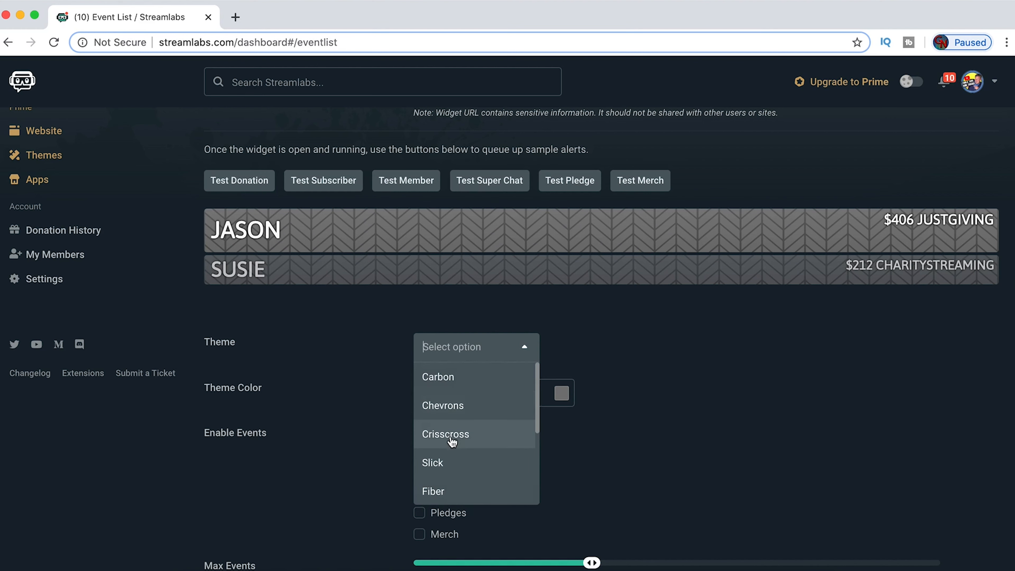
{"action": "left_click", "coordinate": [683, 439]}
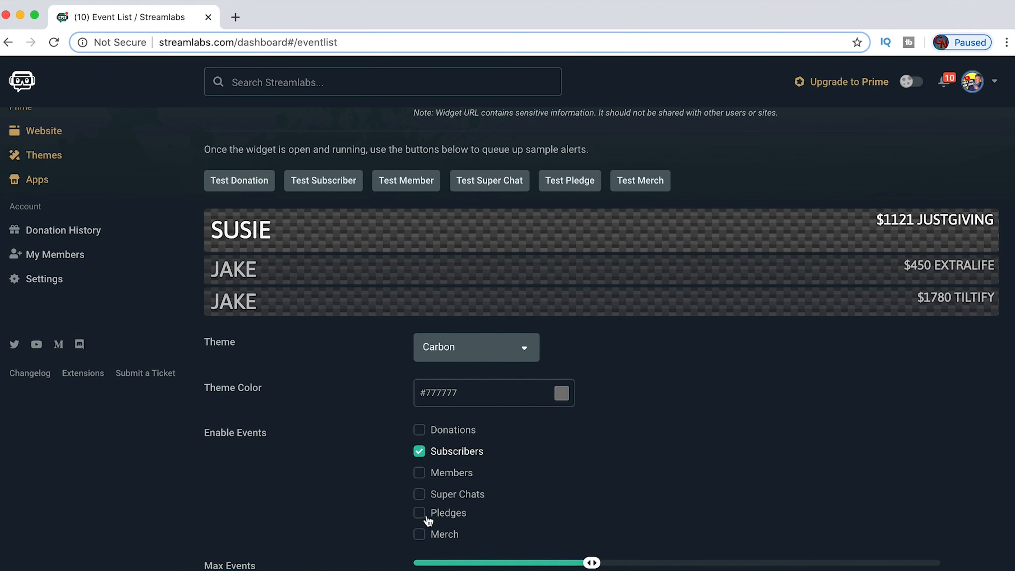
Step: Examine the Event List widget's remaining settings for events, colors, font, animation and fade time
{"action": "scroll", "coordinate": [328, 476], "scroll_direction": "down", "scroll_amount": 7}
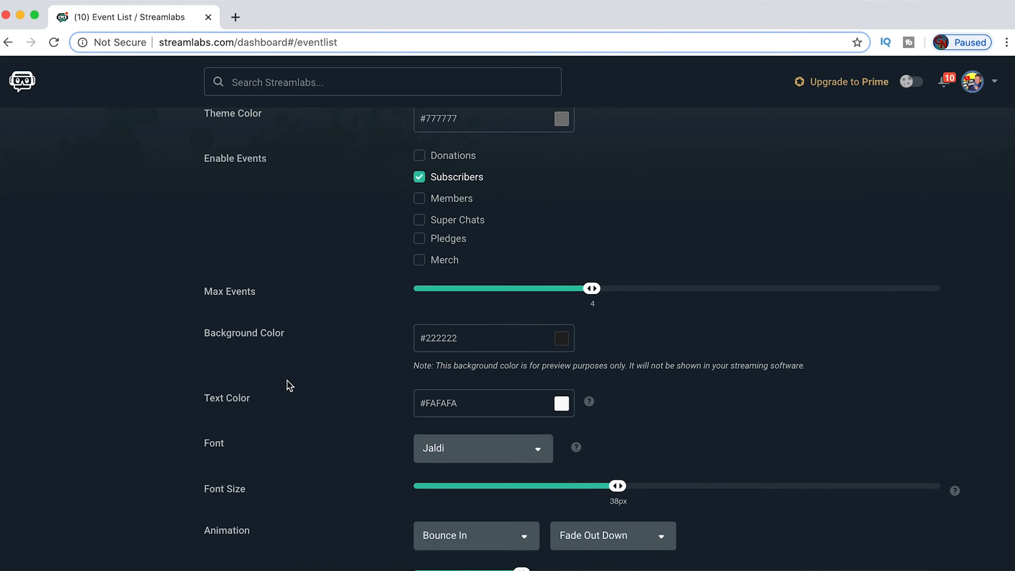
{"action": "scroll", "coordinate": [292, 392], "scroll_direction": "down", "scroll_amount": 2}
{"action": "scroll", "coordinate": [304, 399], "scroll_direction": "down", "scroll_amount": 5}
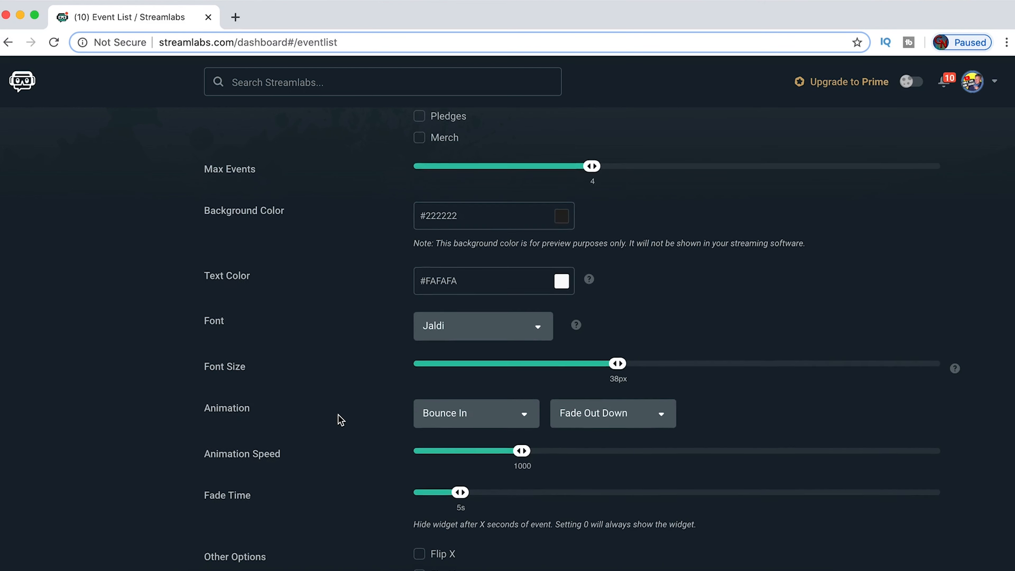
{"action": "scroll", "coordinate": [372, 436], "scroll_direction": "down", "scroll_amount": 1}
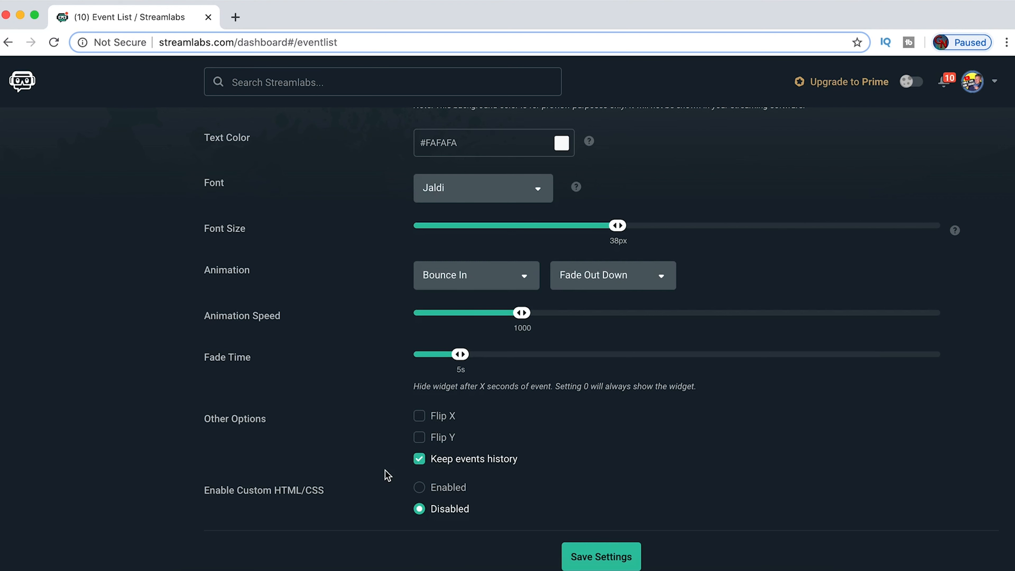
{"action": "scroll", "coordinate": [386, 471], "scroll_direction": "up", "scroll_amount": 15}
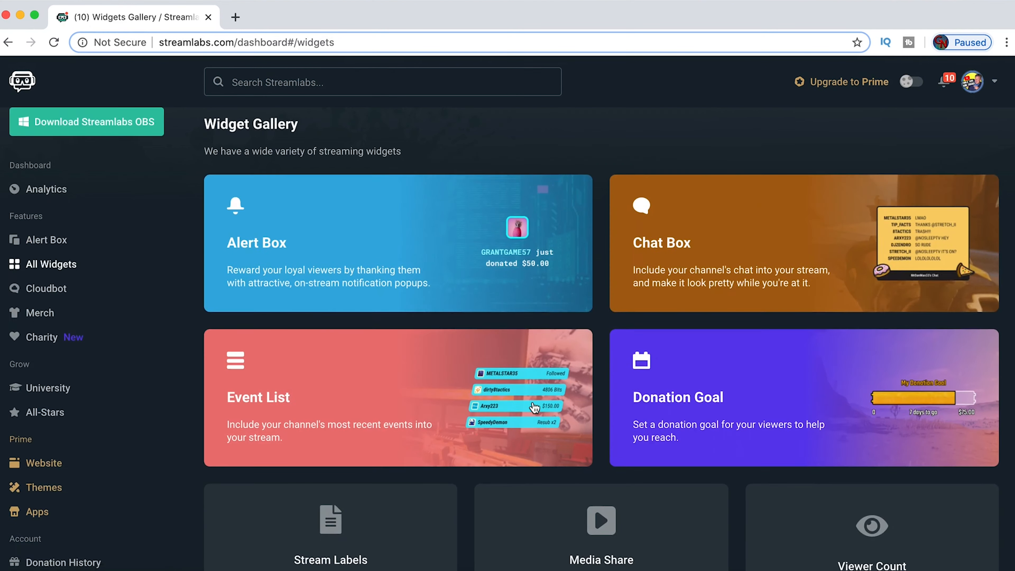
Step: Look through the widget gallery and open the Stream Labels page
{"action": "scroll", "coordinate": [535, 409], "scroll_direction": "down", "scroll_amount": 3}
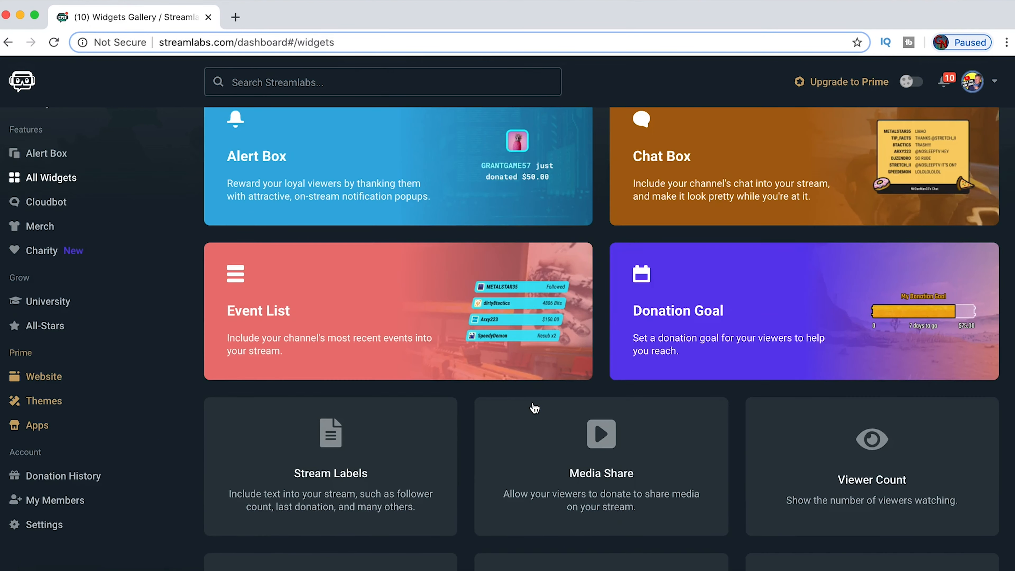
{"action": "scroll", "coordinate": [531, 407], "scroll_direction": "down", "scroll_amount": 1}
{"action": "scroll", "coordinate": [530, 408], "scroll_direction": "down", "scroll_amount": 3}
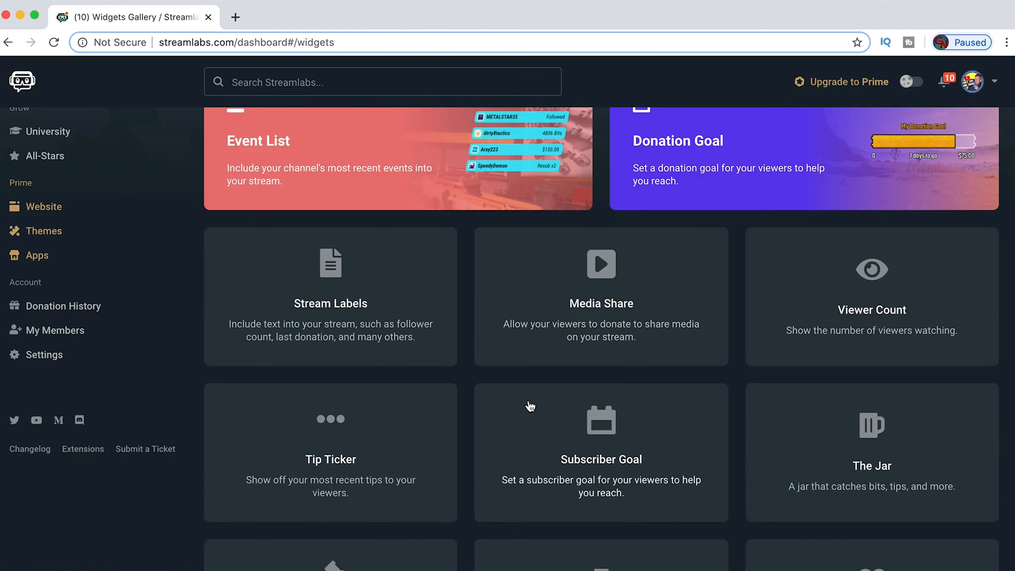
{"action": "scroll", "coordinate": [515, 394], "scroll_direction": "down", "scroll_amount": 1}
{"action": "left_click", "coordinate": [306, 267]}
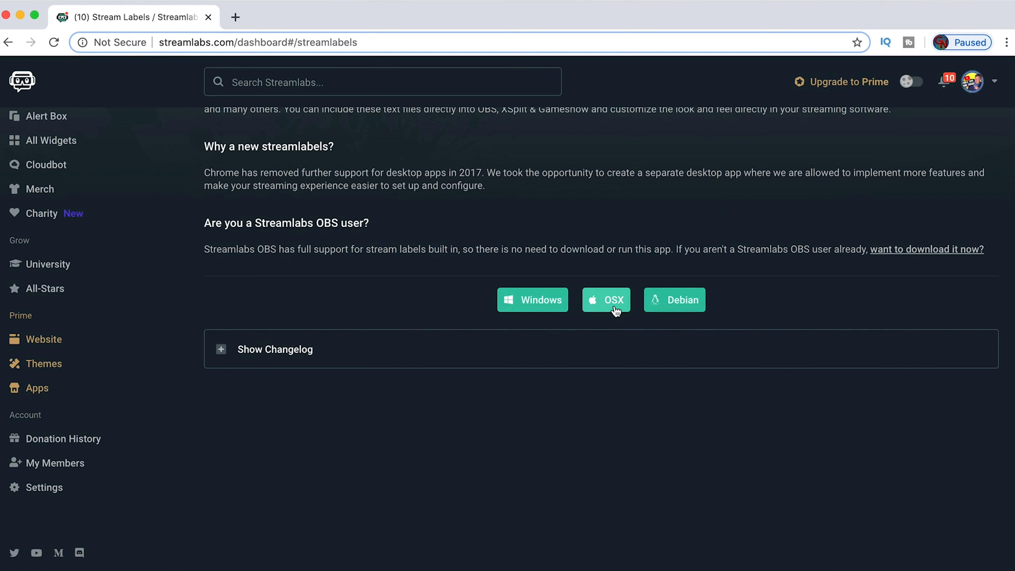
Step: Review the Stream Labels changelog below the download options and collapse it again
{"action": "left_click", "coordinate": [246, 362]}
{"action": "scroll", "coordinate": [400, 464], "scroll_direction": "down", "scroll_amount": 5}
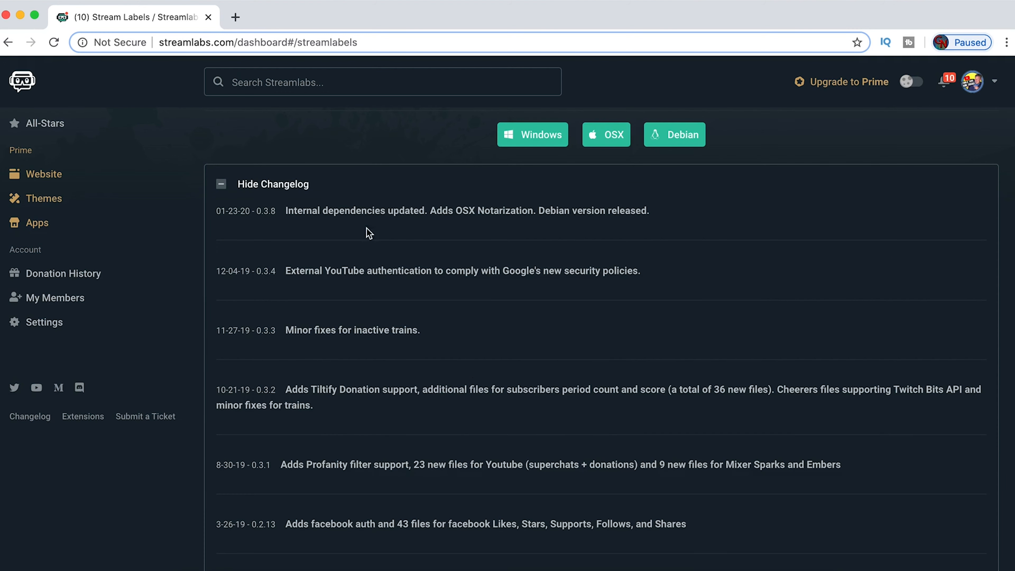
{"action": "left_click", "coordinate": [222, 184]}
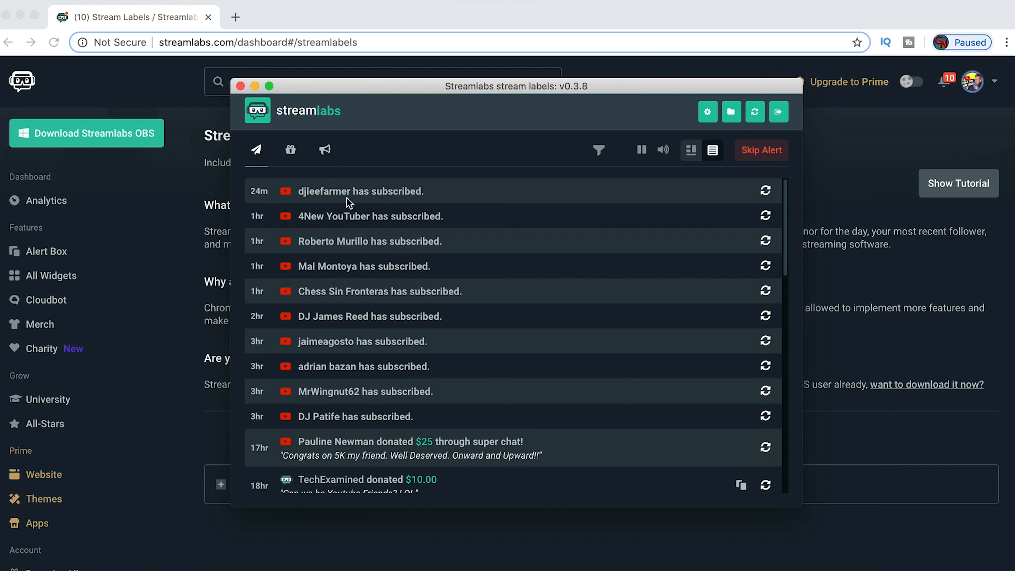
Step: In the Streamlabs stream labels app, examine the grouped view of recent events, the master volume controls and the giveaway section
{"action": "left_click", "coordinate": [642, 154]}
{"action": "left_click", "coordinate": [644, 154]}
{"action": "left_click", "coordinate": [692, 150]}
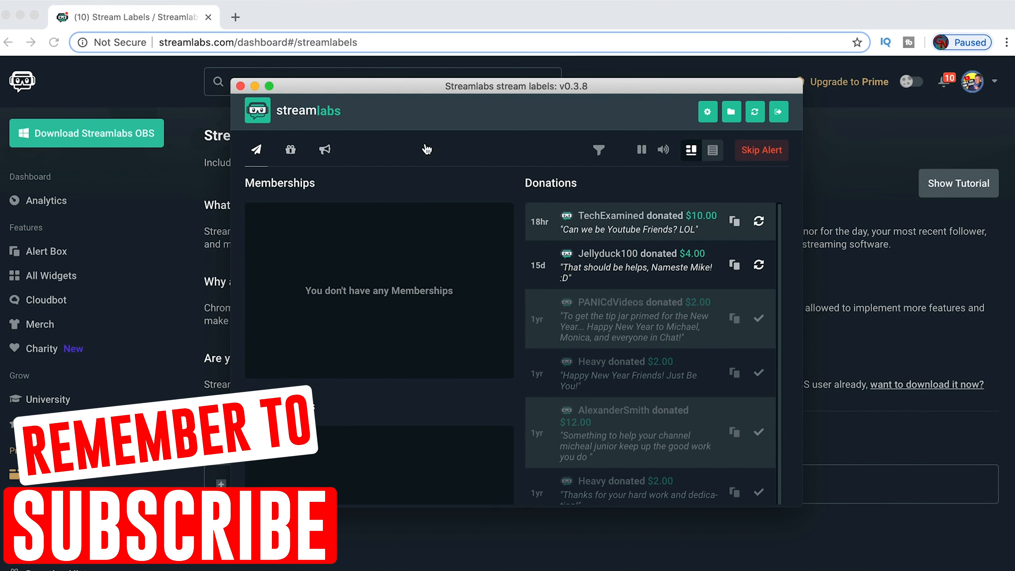
{"action": "left_click", "coordinate": [324, 151]}
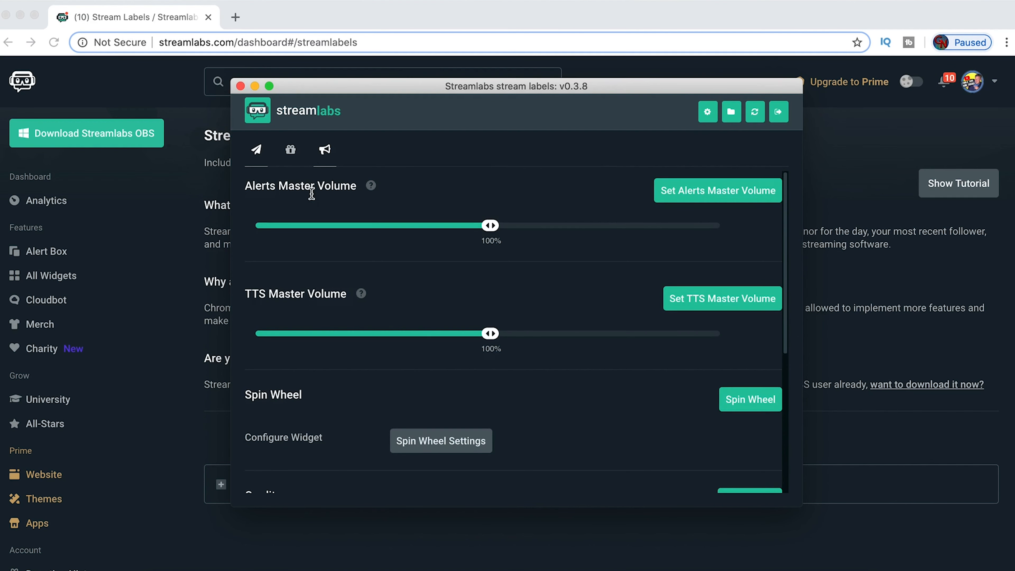
{"action": "left_click", "coordinate": [290, 153]}
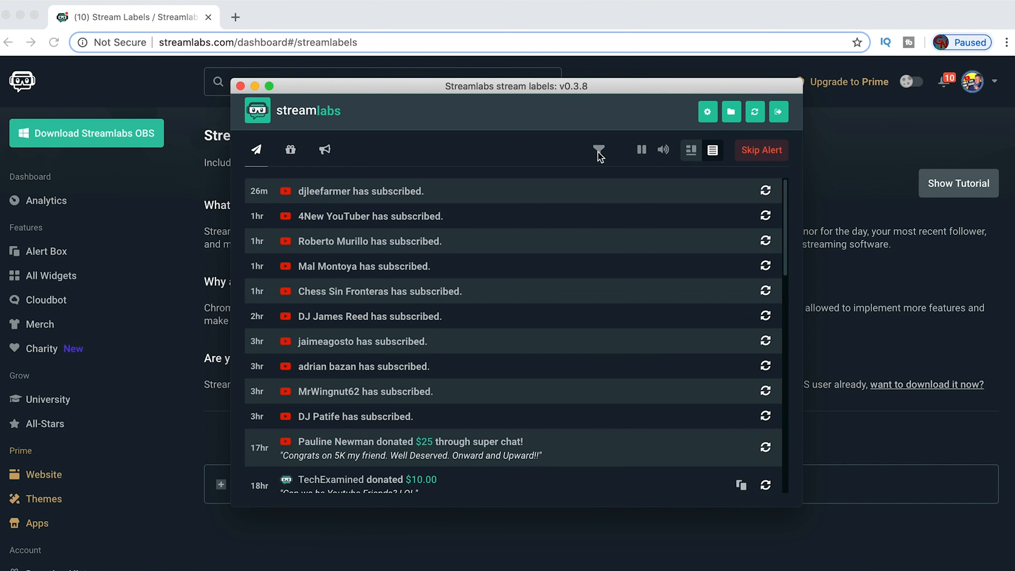
Step: Check the event filters for recent events and open the stream labels settings
{"action": "left_click", "coordinate": [599, 156]}
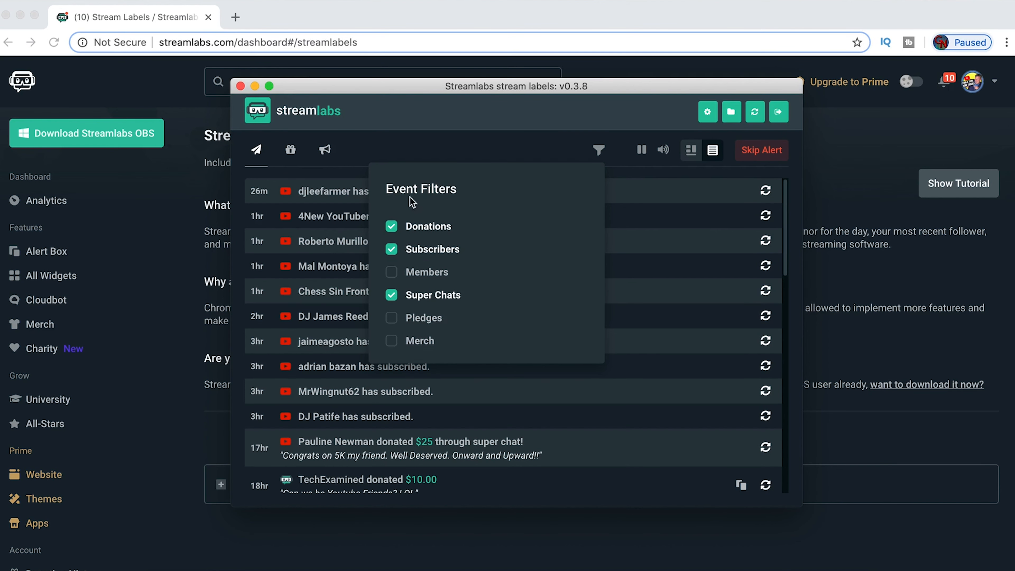
{"action": "left_click", "coordinate": [546, 141]}
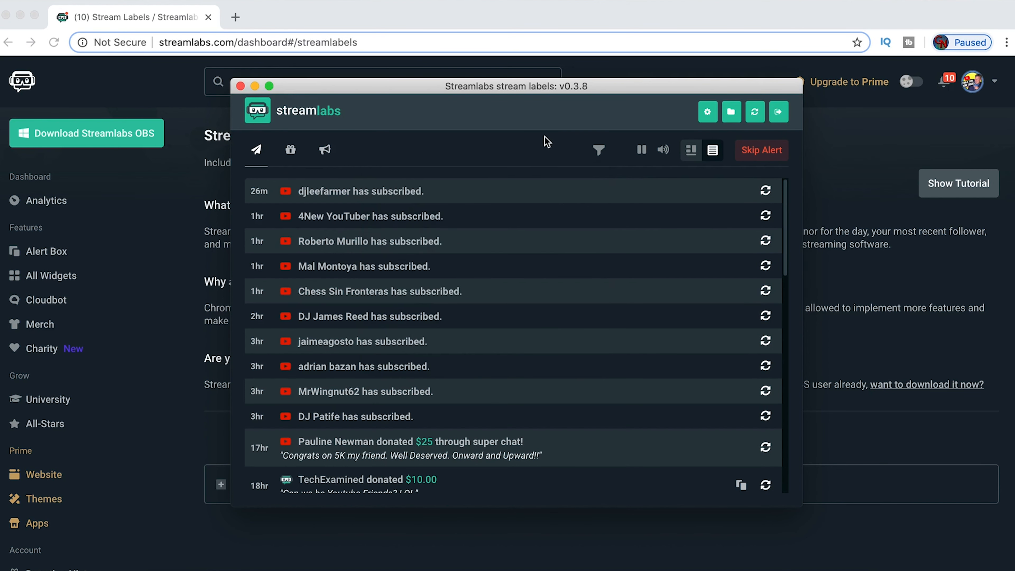
{"action": "left_click", "coordinate": [707, 111]}
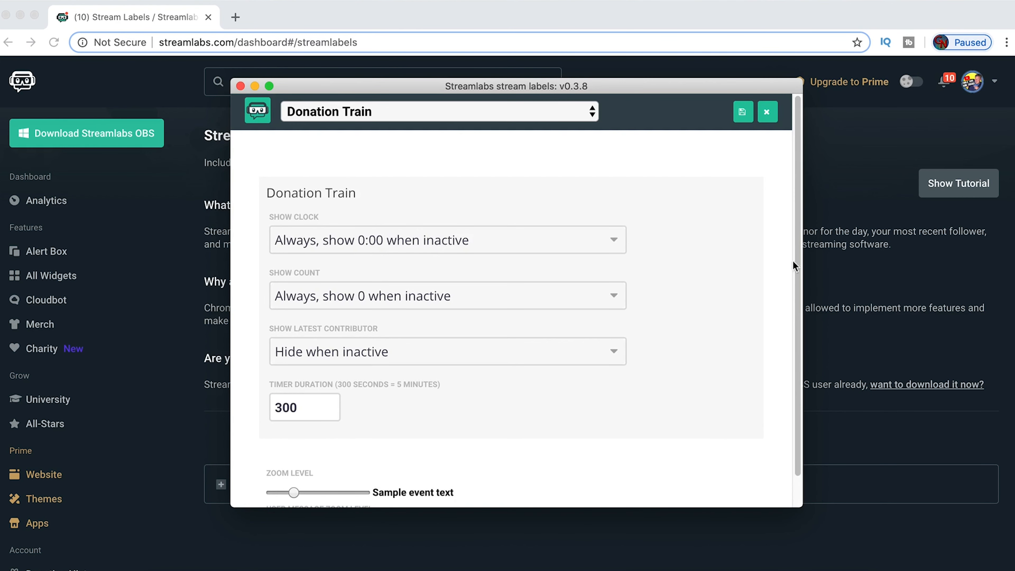
Step: Look over the Donation Train settings, close them, and view the Streamlables output folder without choosing anything
{"action": "left_click_drag", "start_coordinate": [794, 260], "coordinate": [803, 390]}
{"action": "scroll", "coordinate": [802, 284], "scroll_direction": "up", "scroll_amount": 2}
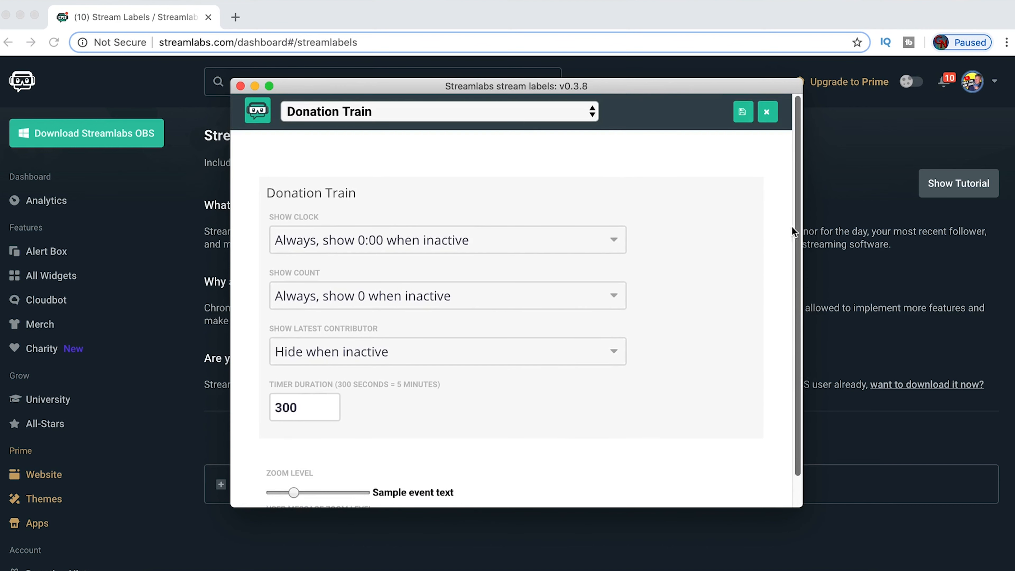
{"action": "left_click", "coordinate": [765, 113]}
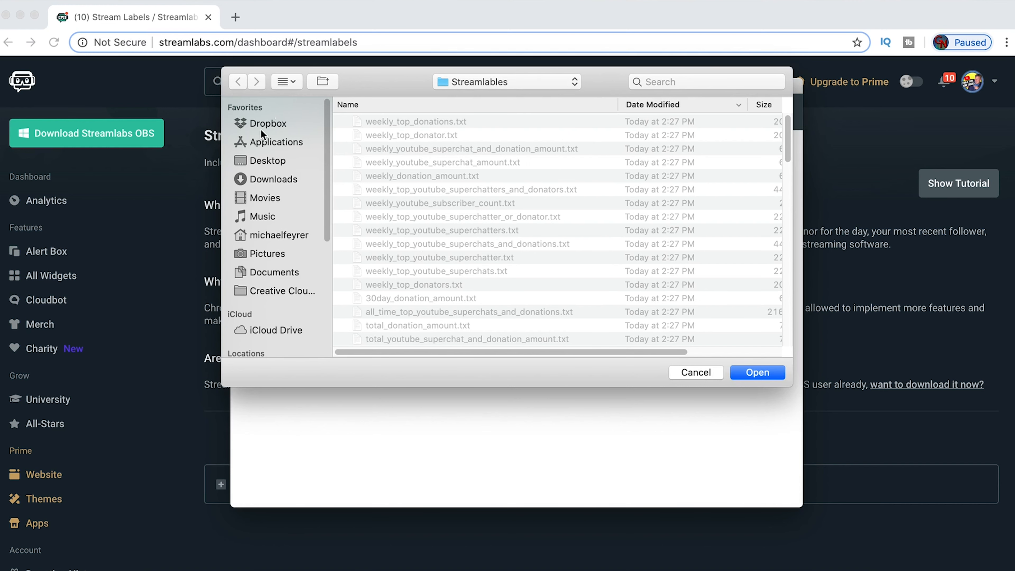
{"action": "left_click", "coordinate": [702, 373]}
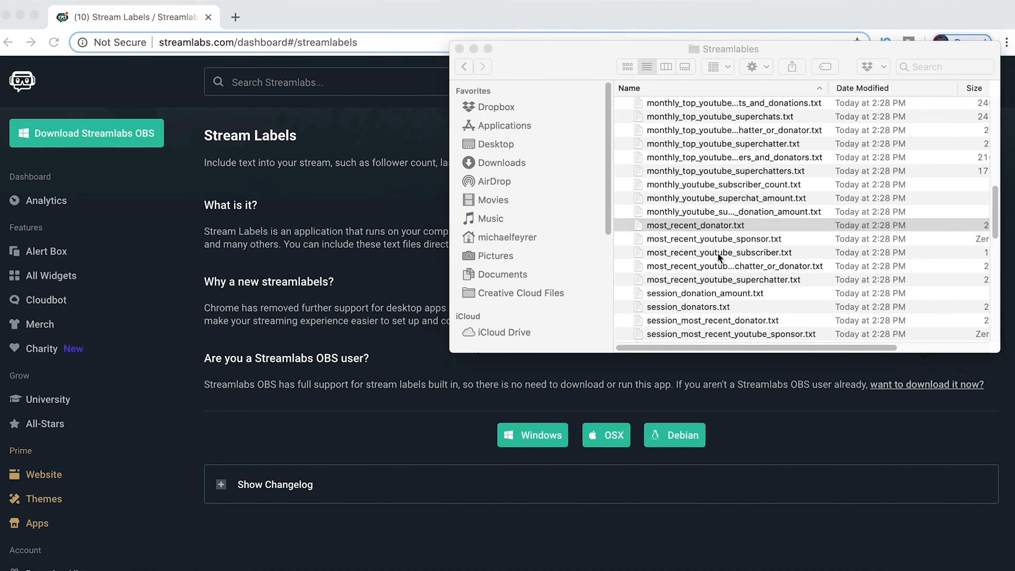
Step: View the contents of most_recent_donator.txt from the Streamlables folder and close the file
{"action": "left_click", "coordinate": [132, 35]}
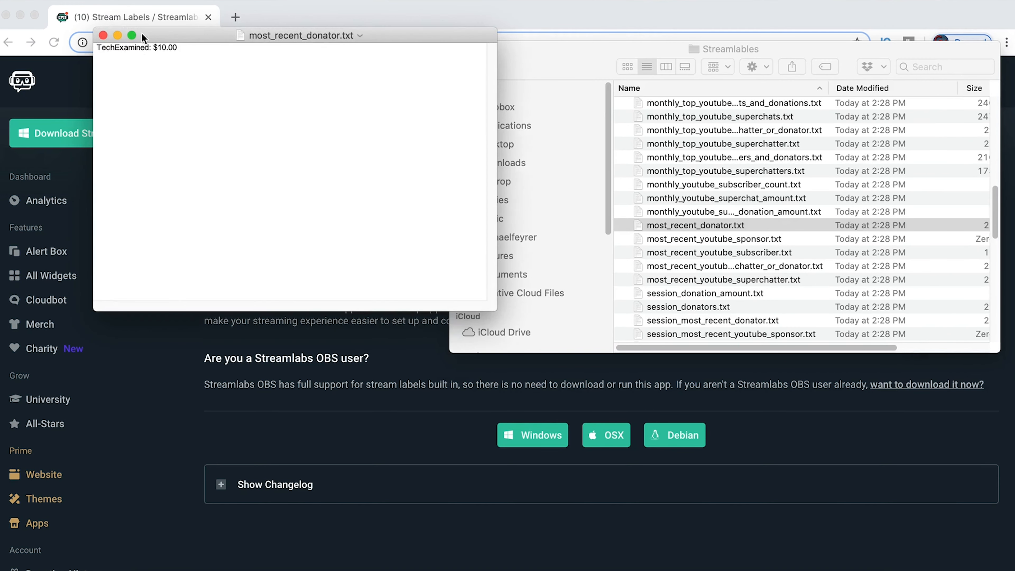
{"action": "left_click", "coordinate": [103, 35]}
{"action": "left_click", "coordinate": [74, 12]}
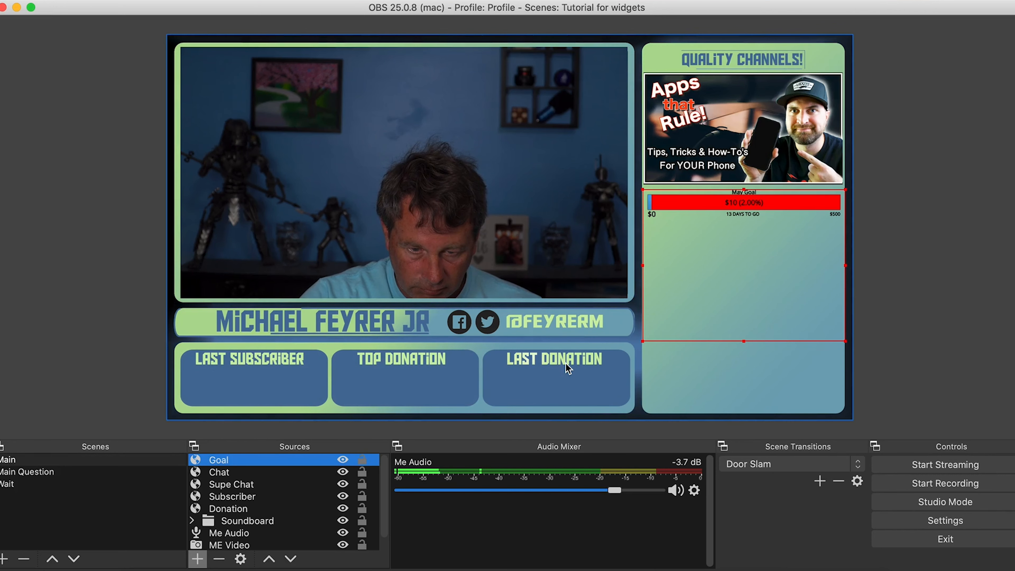
Step: In OBS, add a new visible Text (FreeType 2) source named "Las Sub"
{"action": "left_click", "coordinate": [199, 563]}
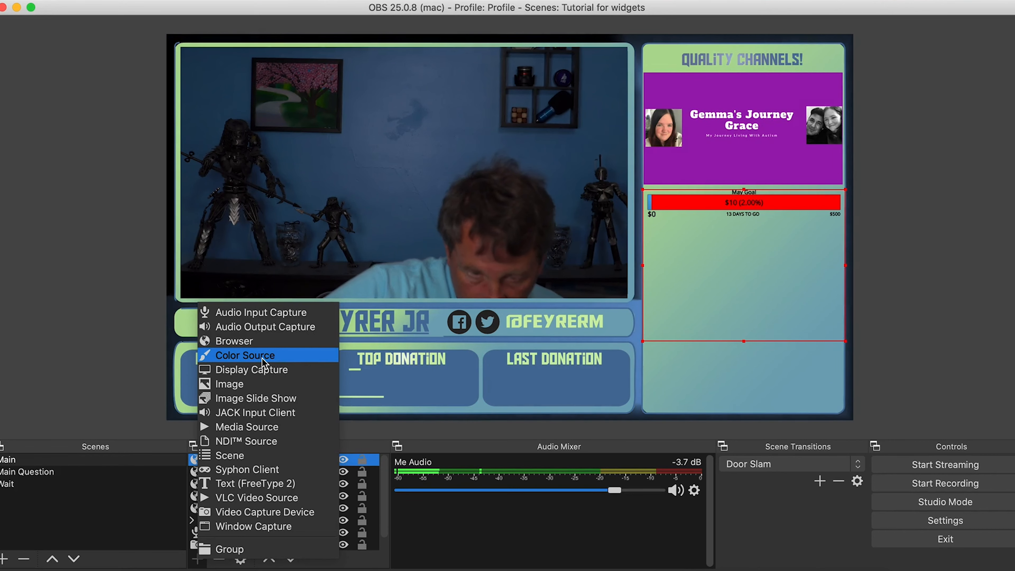
{"action": "left_click", "coordinate": [243, 484]}
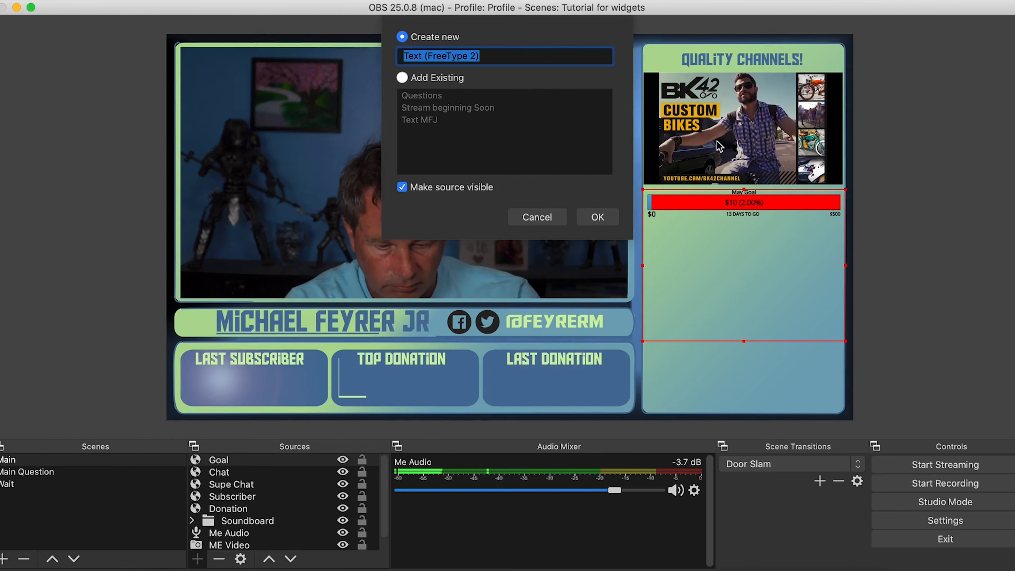
{"action": "type", "text": "Last Sub"}
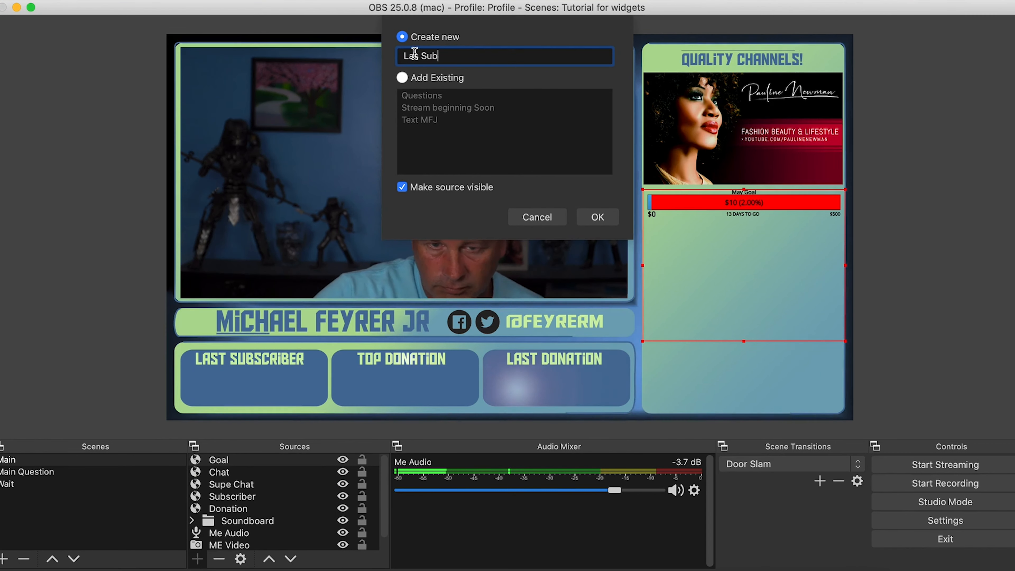
{"action": "left_click", "coordinate": [593, 219]}
Step: Set the Las Sub text font to Aldo the Apache Regular at a smaller size
{"action": "left_click", "coordinate": [644, 309]}
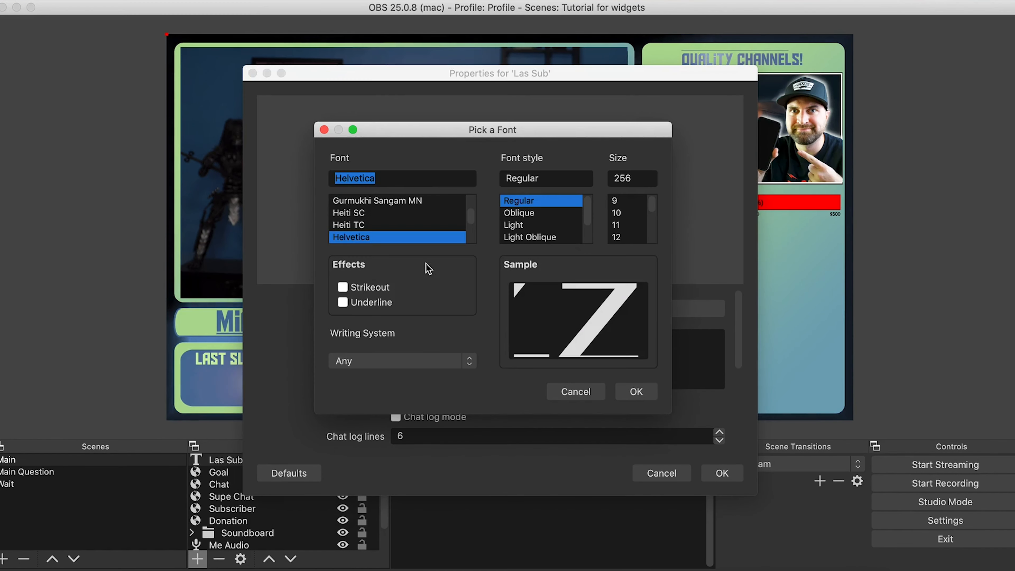
{"action": "type", "text": "aints"}
{"action": "left_click_drag", "start_coordinate": [472, 219], "coordinate": [476, 212]}
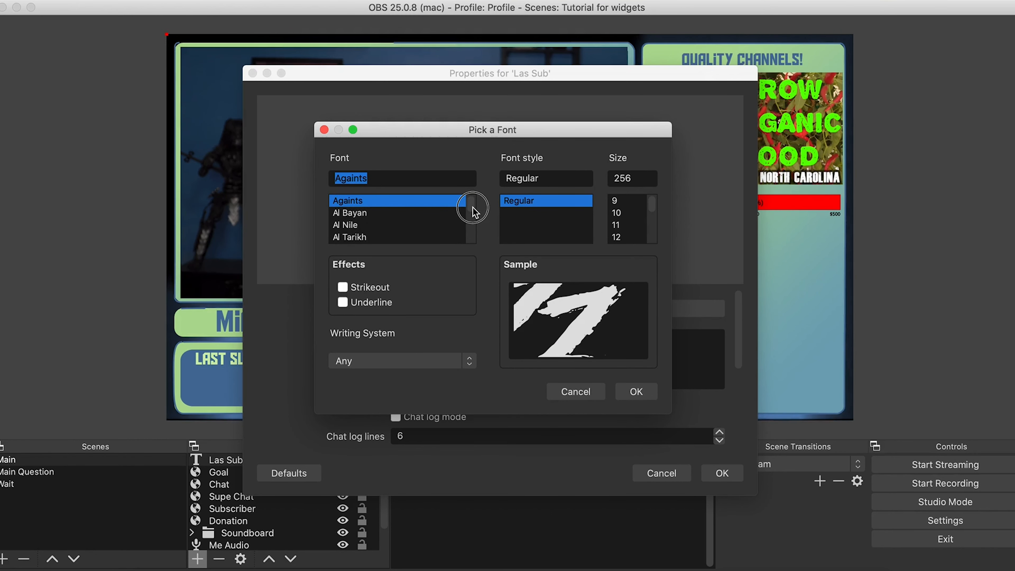
{"action": "key", "text": "Down"}
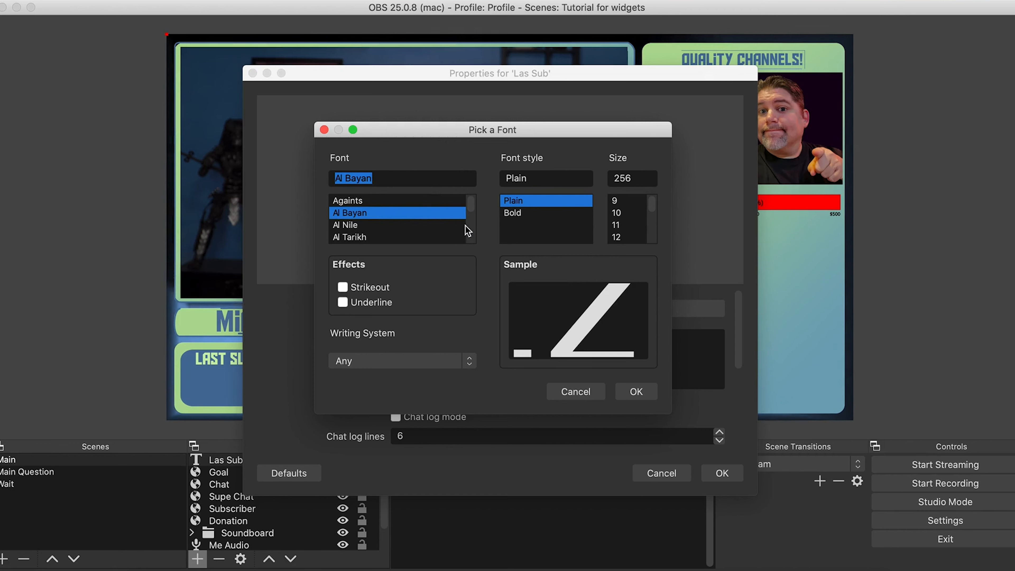
{"action": "left_click_drag", "start_coordinate": [471, 204], "coordinate": [472, 212]}
{"action": "mouse_move", "coordinate": [463, 122]}
{"action": "left_mouse_down"}
{"action": "mouse_move", "coordinate": [463, 51]}
{"action": "mouse_move", "coordinate": [468, 140]}
{"action": "mouse_move", "coordinate": [472, 131]}
{"action": "left_mouse_up"}
{"action": "left_click", "coordinate": [393, 181]}
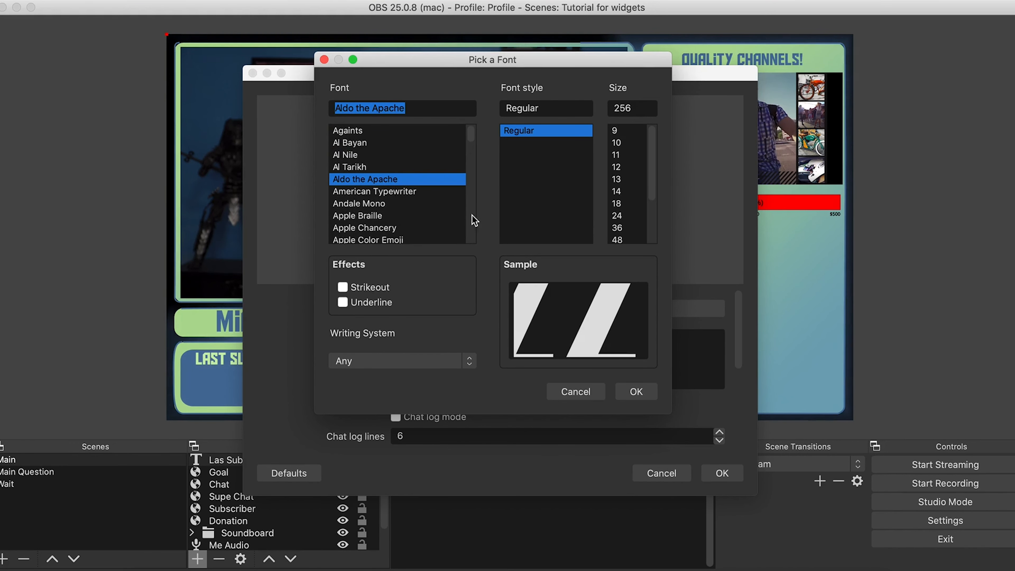
{"action": "left_click", "coordinate": [627, 240]}
{"action": "scroll", "coordinate": [640, 216], "scroll_direction": "down", "scroll_amount": 3}
{"action": "left_click", "coordinate": [620, 214]}
{"action": "left_click", "coordinate": [620, 190]}
{"action": "left_click", "coordinate": [622, 214]}
{"action": "left_click", "coordinate": [637, 392]}
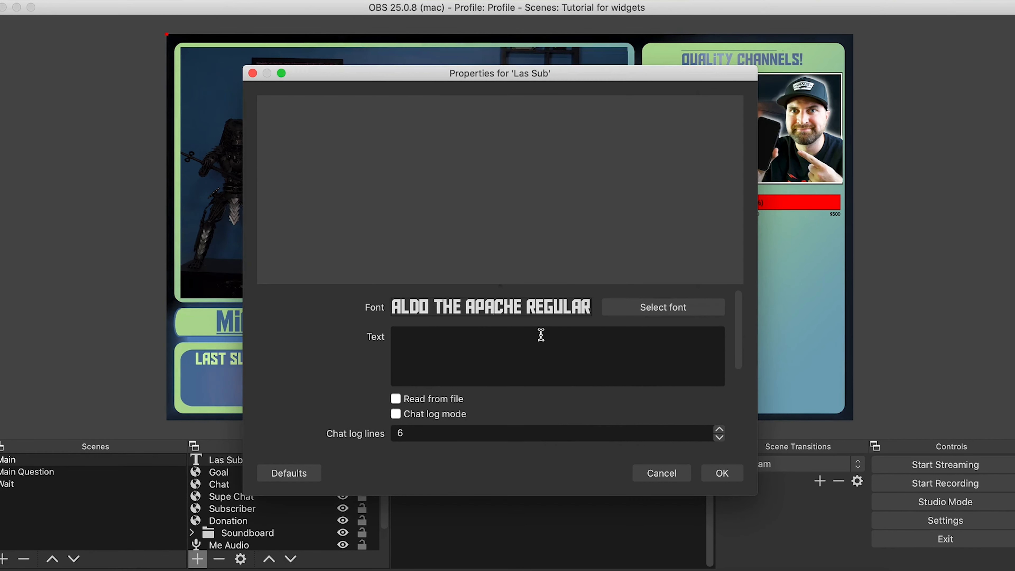
Step: Make the Las Sub text read from session_most_recent_youtube_subscriber.txt in the Streamlables folder
{"action": "left_click_drag", "start_coordinate": [738, 348], "coordinate": [736, 370]}
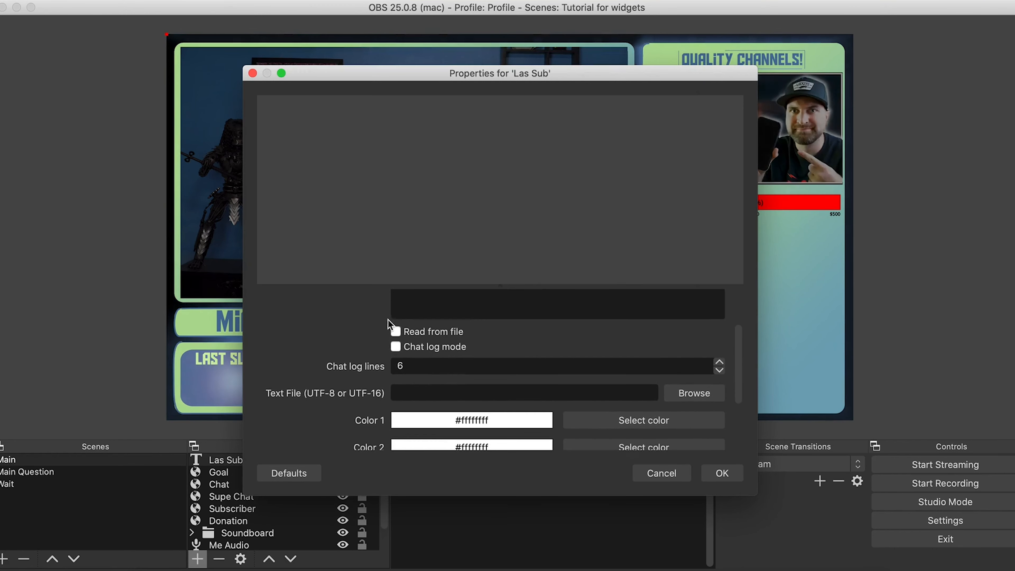
{"action": "left_click", "coordinate": [695, 393]}
{"action": "left_click", "coordinate": [507, 82]}
{"action": "left_click", "coordinate": [464, 156]}
{"action": "scroll", "coordinate": [440, 212], "scroll_direction": "down", "scroll_amount": 5}
{"action": "double_click", "coordinate": [379, 239]}
{"action": "left_click_drag", "start_coordinate": [787, 138], "coordinate": [794, 236]}
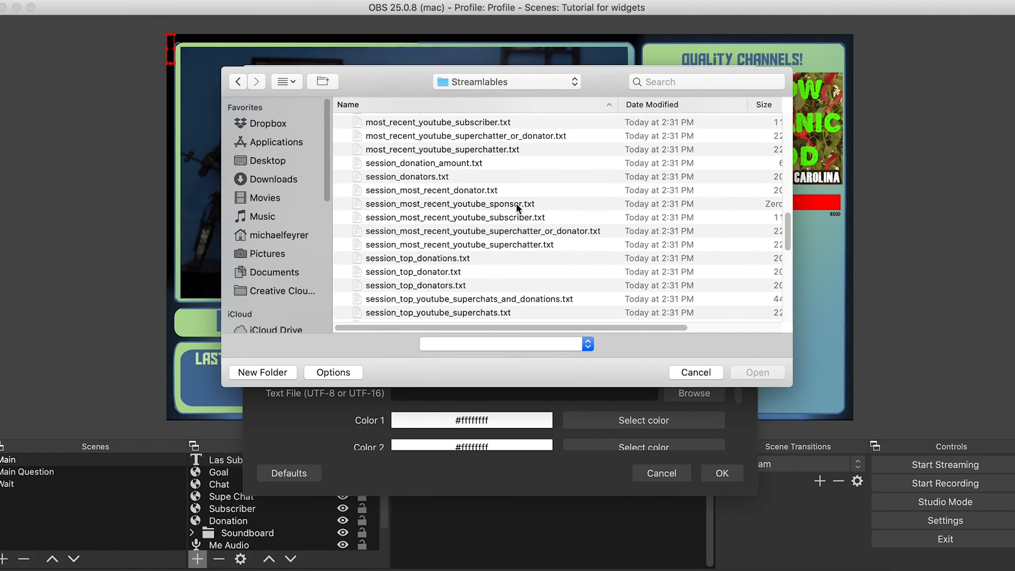
{"action": "left_click", "coordinate": [484, 217]}
{"action": "left_click", "coordinate": [746, 374]}
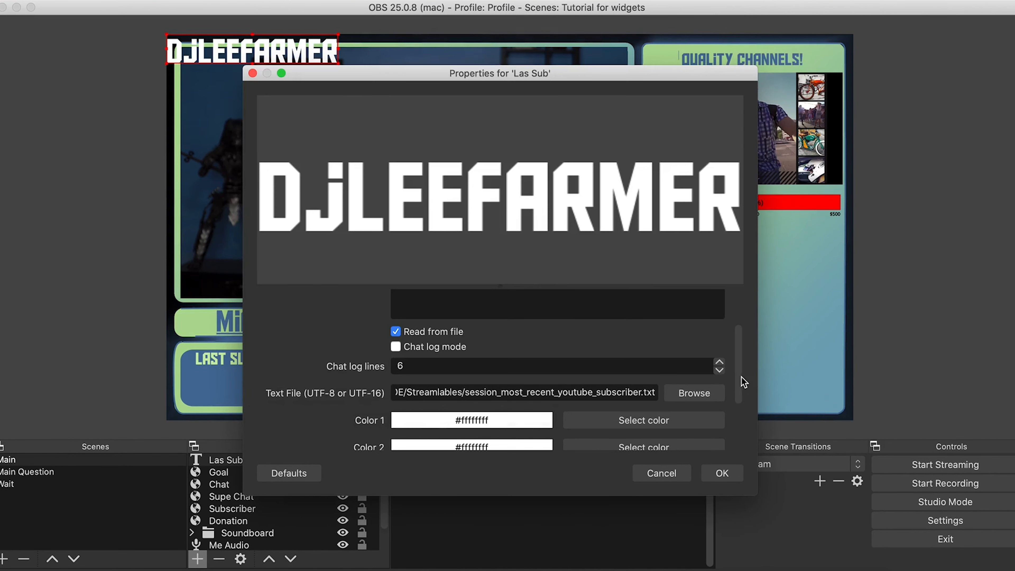
Step: Set both Color 1 and Color 2 of the Las Sub text to light blue #6cd8ff
{"action": "scroll", "coordinate": [739, 402], "scroll_direction": "down", "scroll_amount": 3}
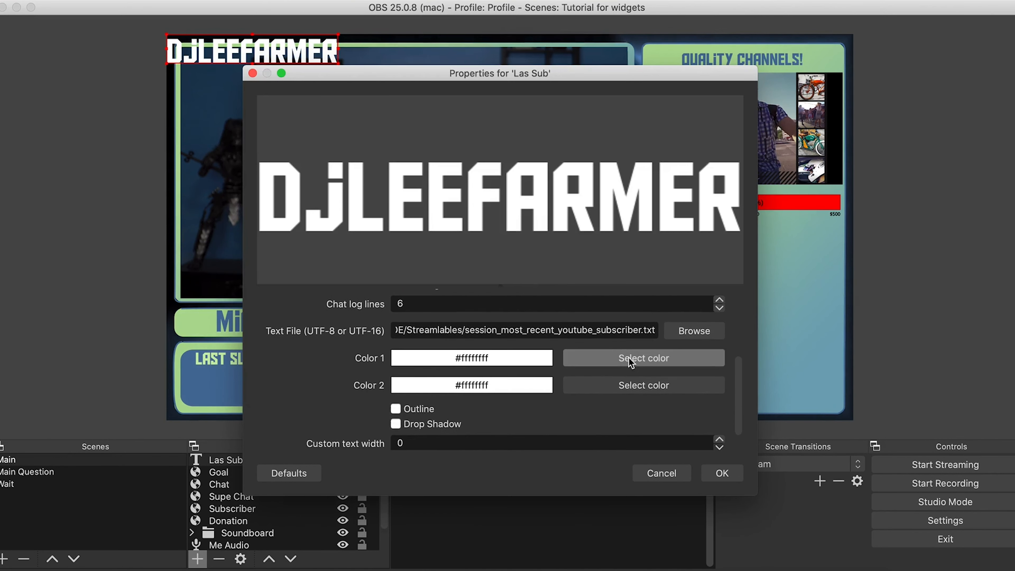
{"action": "left_click", "coordinate": [643, 358]}
{"action": "left_click_drag", "start_coordinate": [520, 164], "coordinate": [543, 191]}
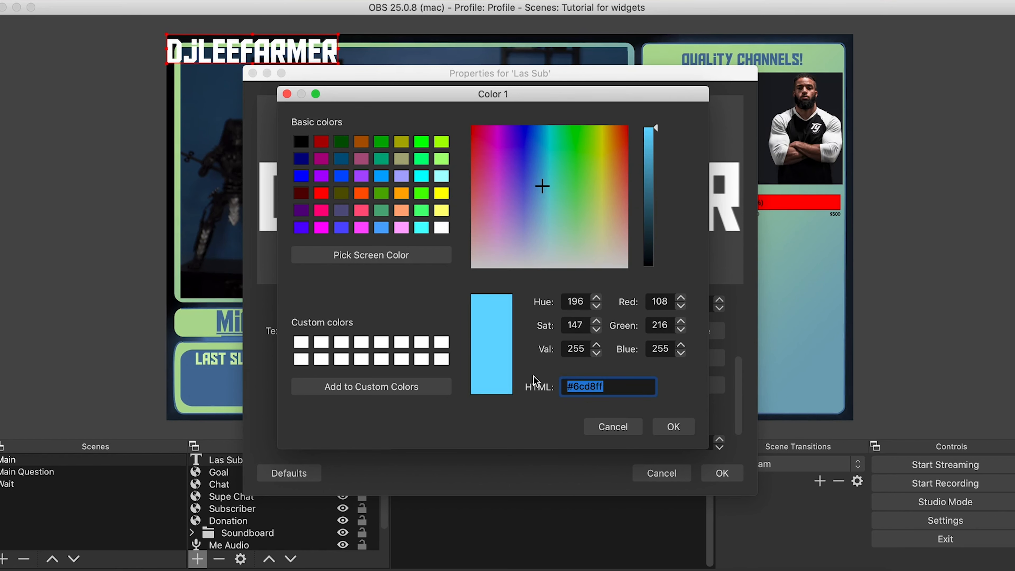
{"action": "left_click", "coordinate": [674, 427]}
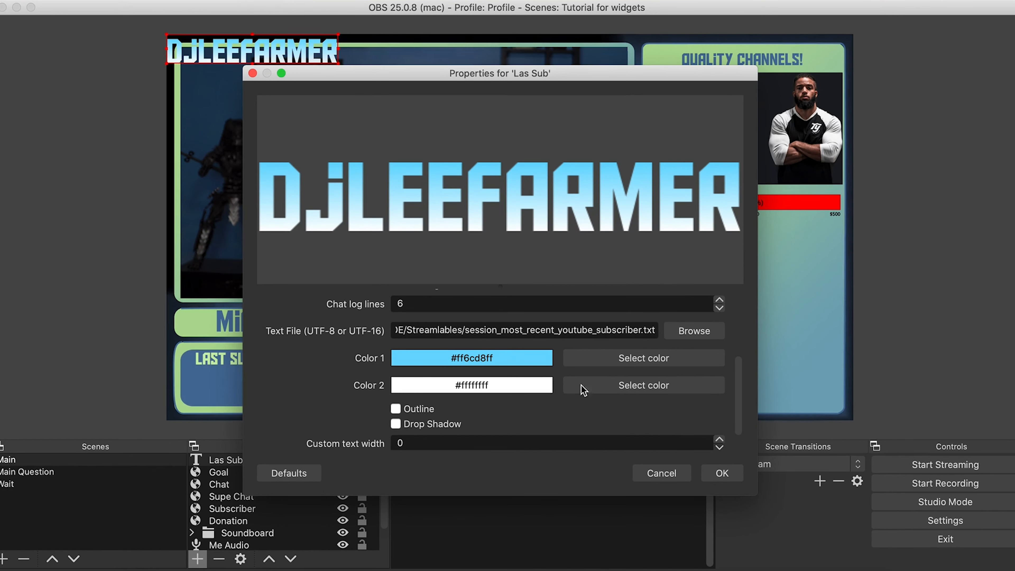
{"action": "left_click", "coordinate": [616, 391]}
{"action": "type", "text": "#6cd8ff"}
{"action": "left_click", "coordinate": [674, 426]}
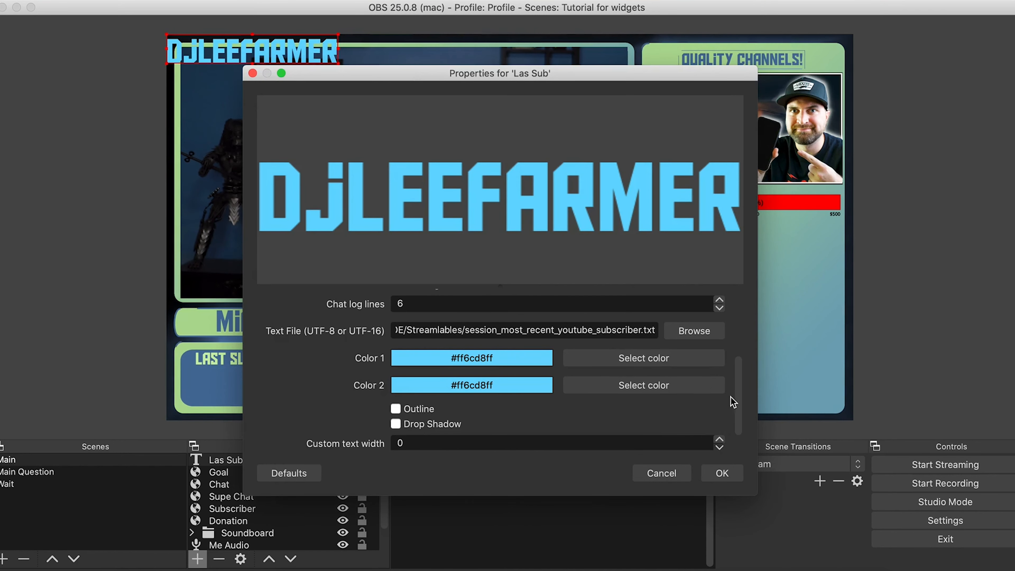
Step: Turn on the outline and drop shadow for the Las Sub text and accept its properties
{"action": "scroll", "coordinate": [740, 412], "scroll_direction": "down", "scroll_amount": 2}
{"action": "left_click", "coordinate": [396, 383]}
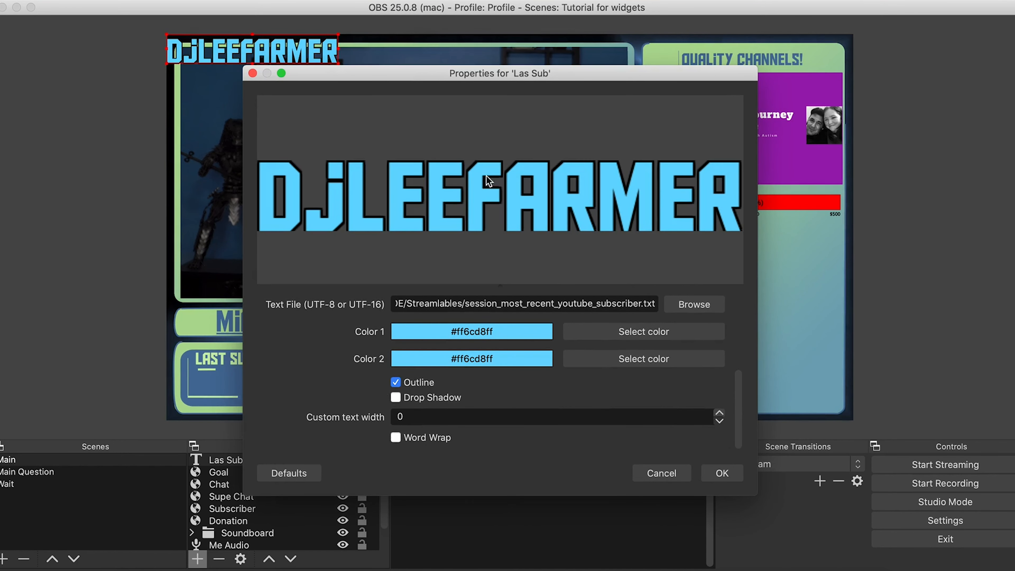
{"action": "left_click", "coordinate": [395, 398]}
{"action": "left_click", "coordinate": [722, 473]}
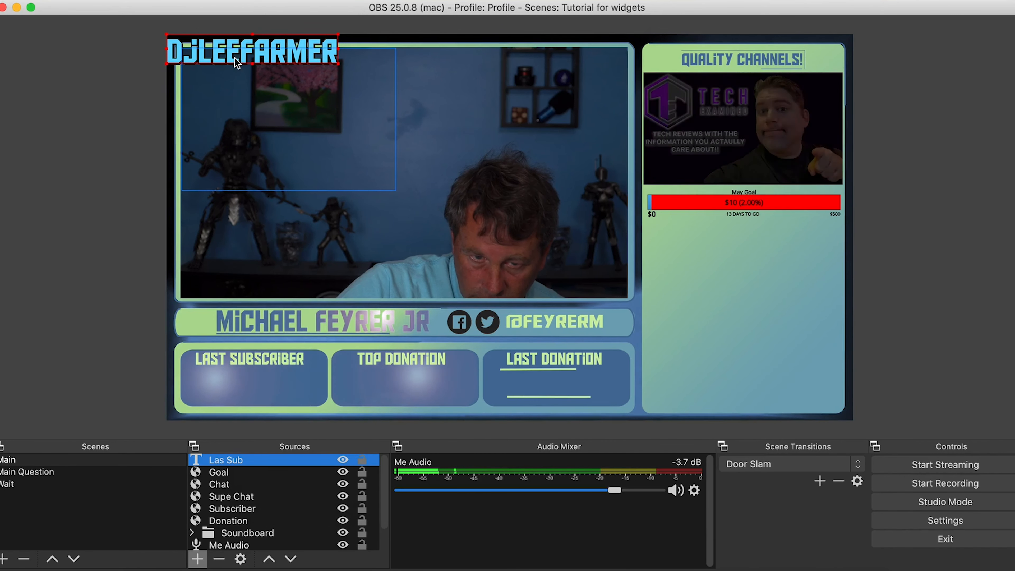
Step: Move the Las Sub text into the Last Subscriber box and shrink it to fit
{"action": "left_click_drag", "start_coordinate": [251, 50], "coordinate": [276, 395]}
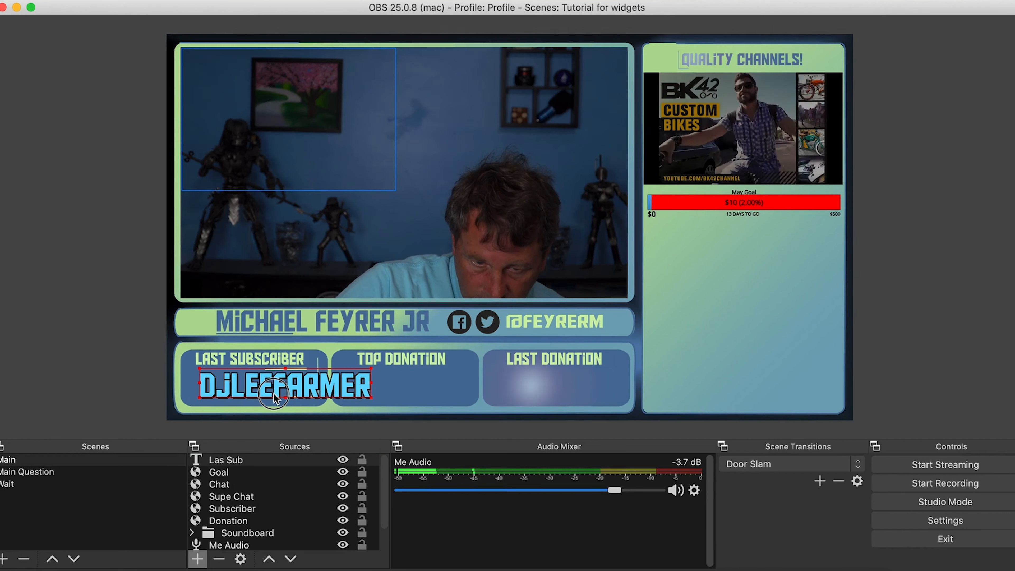
{"action": "left_click_drag", "start_coordinate": [369, 386], "coordinate": [309, 387]}
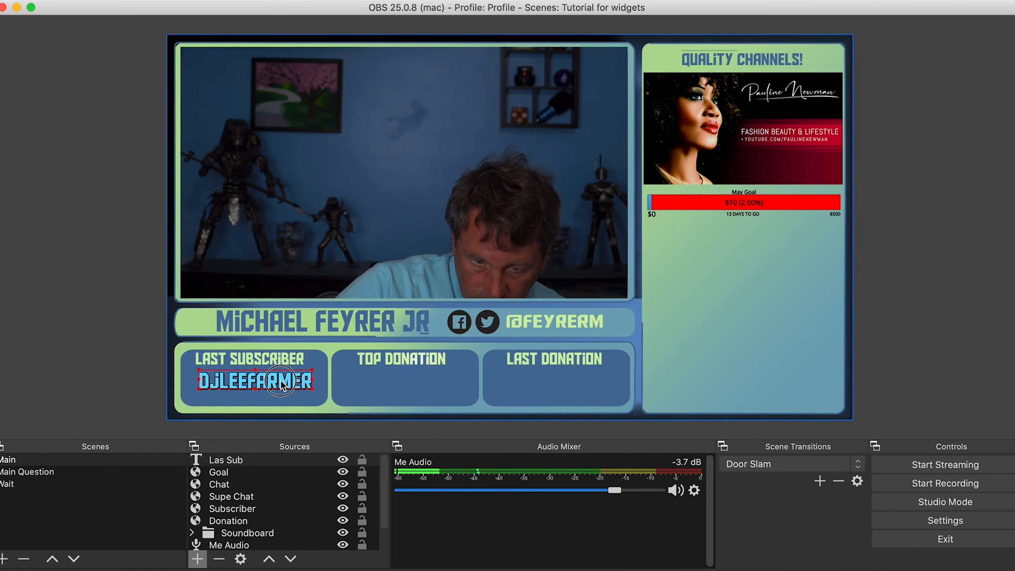
Step: Turn off the outline and drop shadow of the Las Sub text
{"action": "right_click", "coordinate": [282, 390]}
{"action": "left_click", "coordinate": [293, 447]}
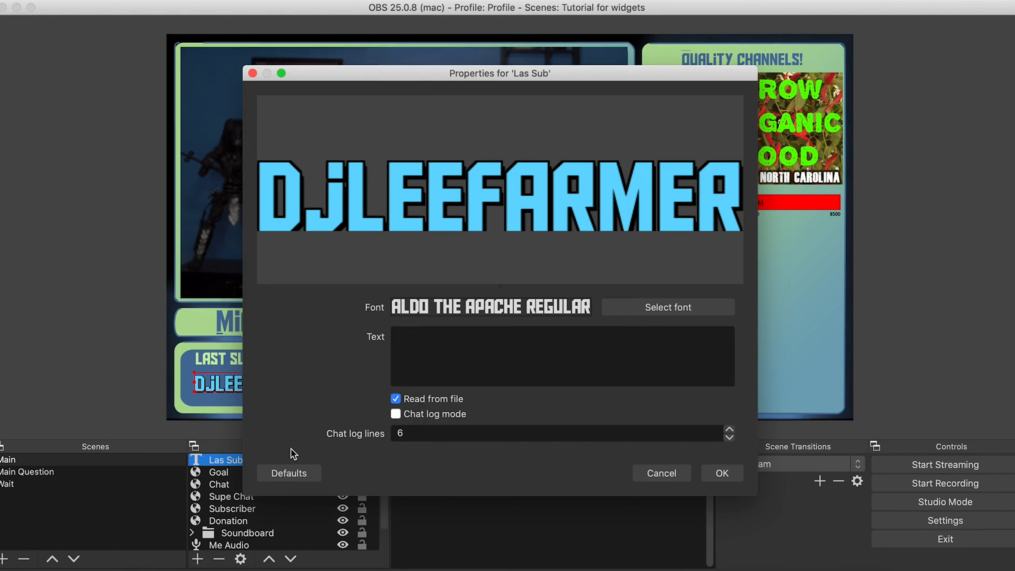
{"action": "scroll", "coordinate": [438, 399], "scroll_direction": "down", "scroll_amount": 5}
{"action": "left_click", "coordinate": [418, 382]}
{"action": "left_click", "coordinate": [418, 397]}
{"action": "key", "text": "Return"}
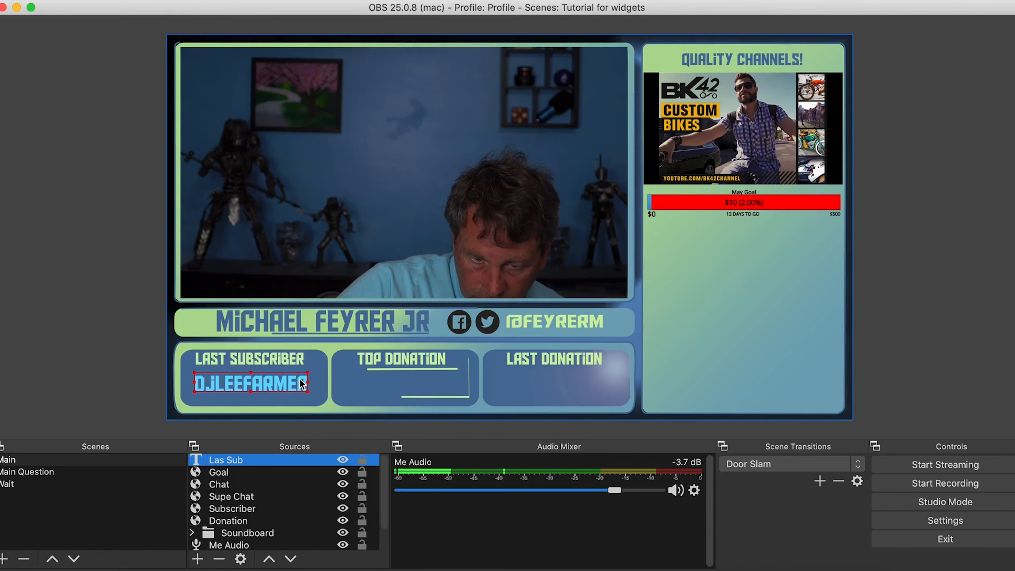
Step: Add a new visible Text (FreeType 2) source named "Top donator"
{"action": "left_click", "coordinate": [198, 559]}
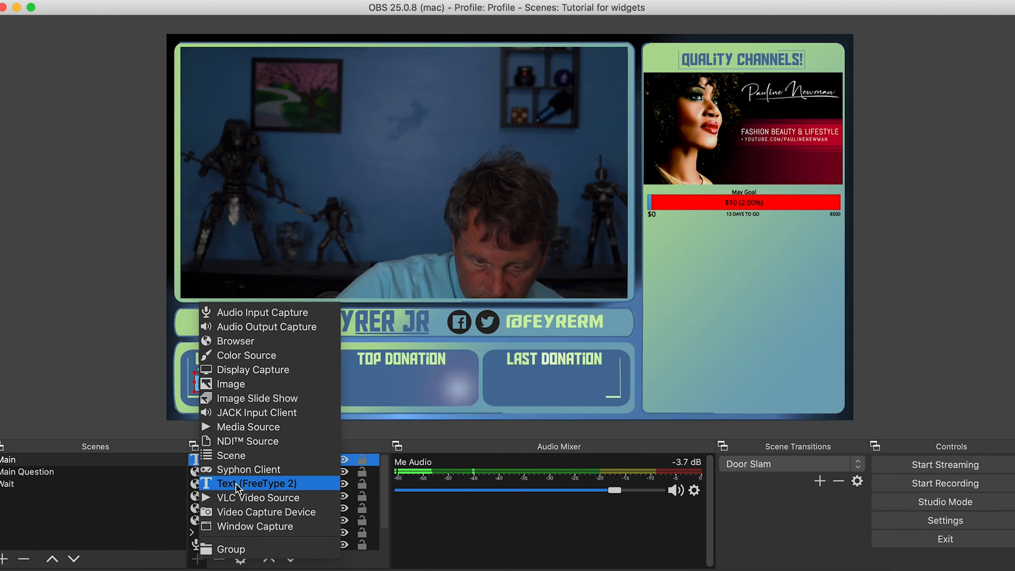
{"action": "key", "text": "Return"}
{"action": "type", "text": "Top "}
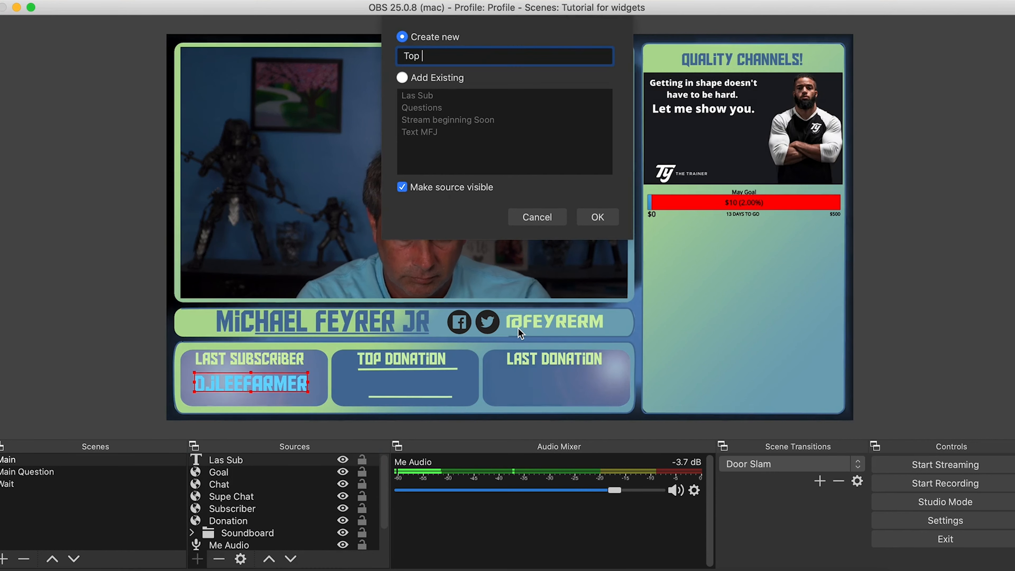
{"action": "type", "text": "donator"}
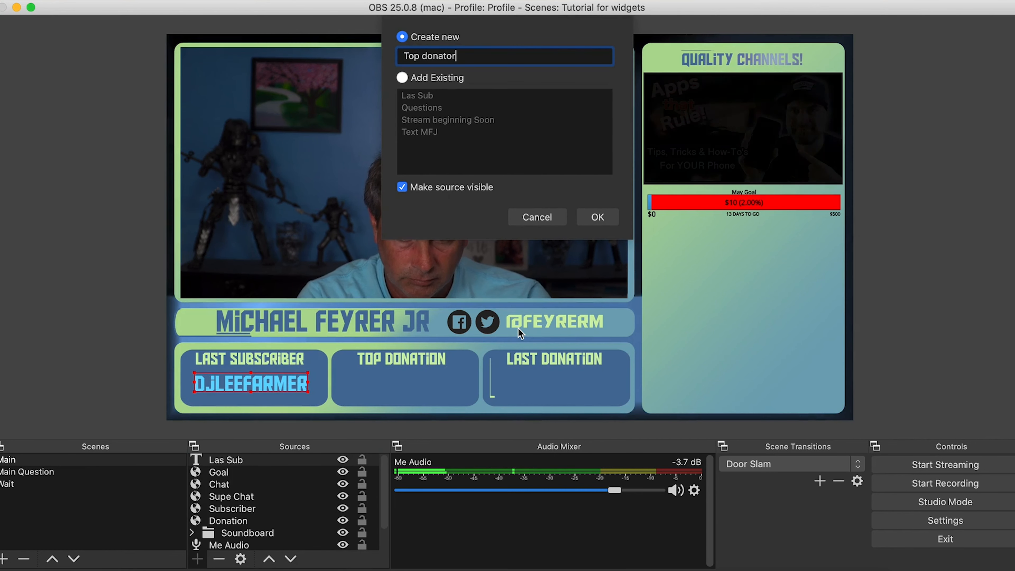
{"action": "left_click", "coordinate": [597, 217]}
Step: Set the Top donator text font to Aldo the Apache Regular, size 64
{"action": "left_click", "coordinate": [644, 309]}
{"action": "type", "text": "al"}
{"action": "scroll", "coordinate": [396, 230], "scroll_direction": "down", "scroll_amount": 2}
{"action": "type", "text": "d"}
{"action": "left_click", "coordinate": [617, 214]}
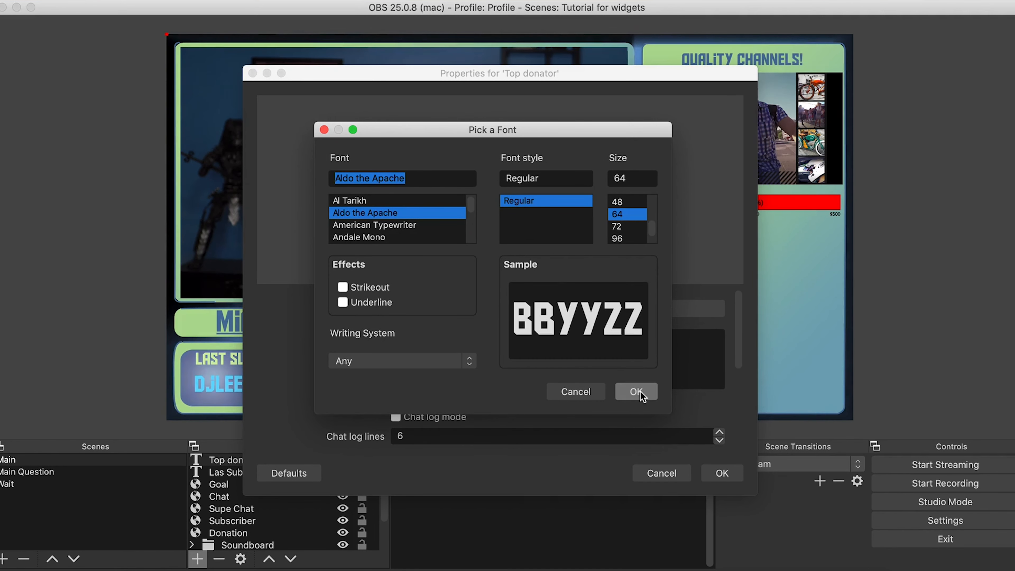
{"action": "left_click", "coordinate": [637, 392]}
Step: Enable reading from a file for the Top donator text and set both of its colors to #6cd8ff
{"action": "left_click", "coordinate": [395, 397]}
{"action": "left_click", "coordinate": [665, 403]}
{"action": "left_click_drag", "start_coordinate": [602, 387], "coordinate": [493, 379]}
{"action": "type", "text": "#6cd8ff"}
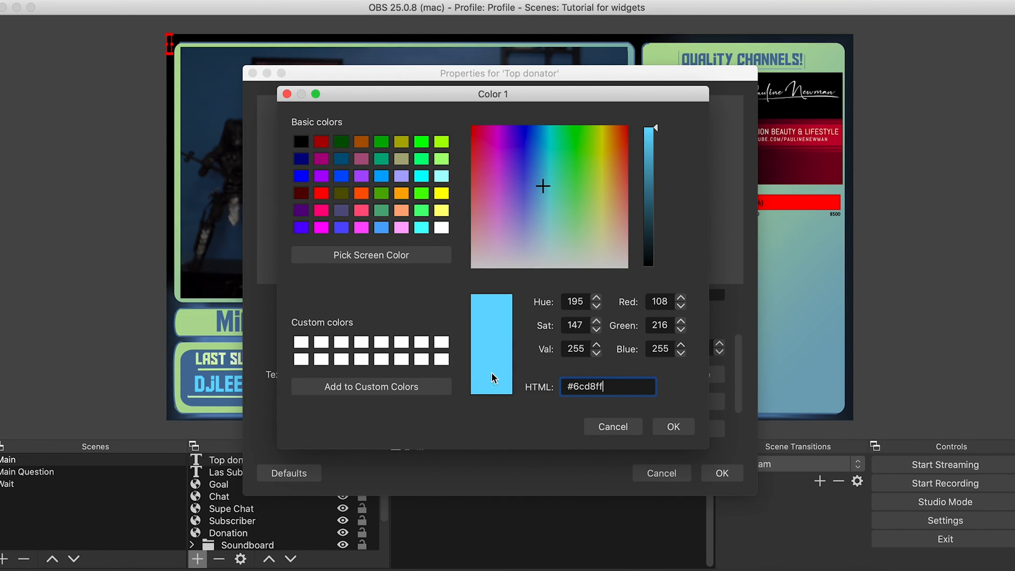
{"action": "left_click", "coordinate": [673, 426]}
{"action": "left_click", "coordinate": [636, 430]}
{"action": "left_click_drag", "start_coordinate": [602, 387], "coordinate": [520, 385]}
{"action": "type", "text": "#6cd8ff"}
{"action": "left_click", "coordinate": [673, 427]}
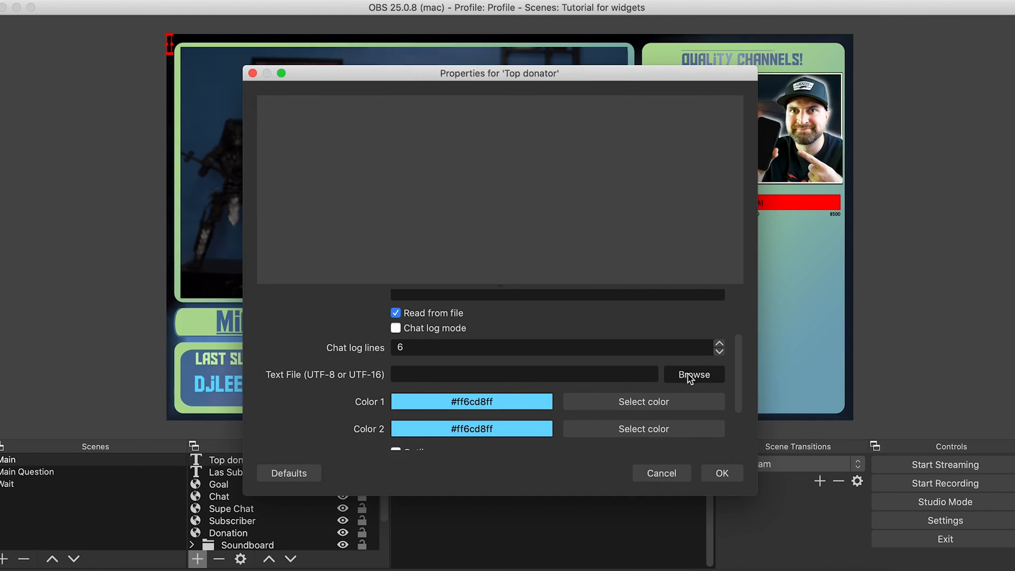
Step: Load all_time_top_donator.txt as the Top donator text file, accept the properties and move the text into the Top Donation box
{"action": "left_click", "coordinate": [690, 383]}
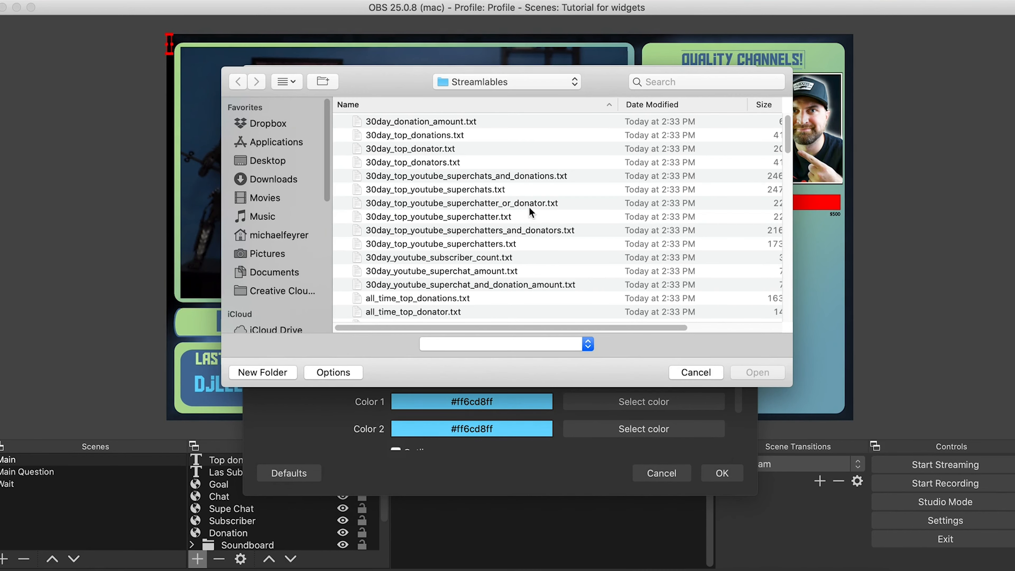
{"action": "scroll", "coordinate": [789, 148], "scroll_direction": "down", "scroll_amount": 5}
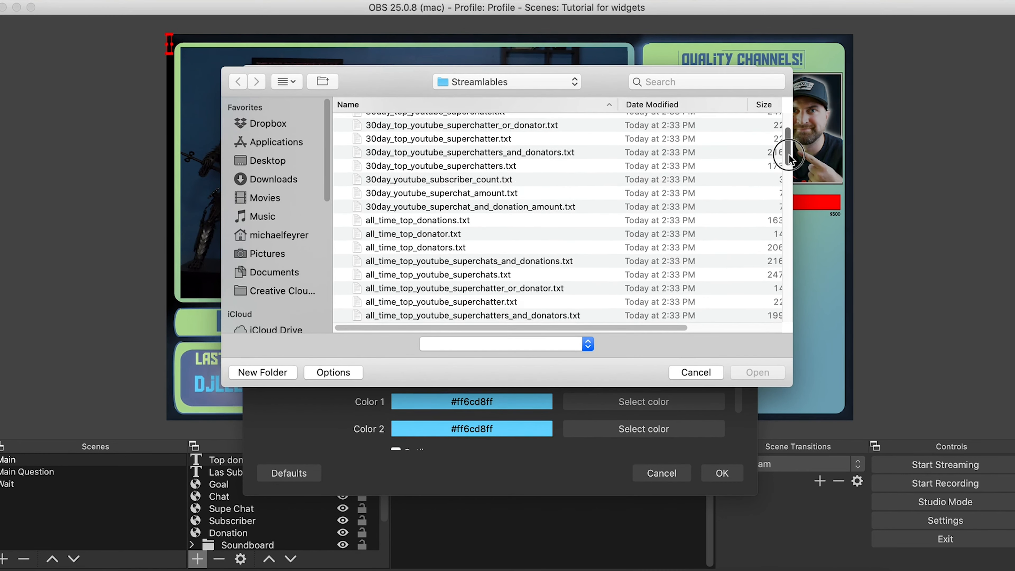
{"action": "left_click", "coordinate": [401, 235]}
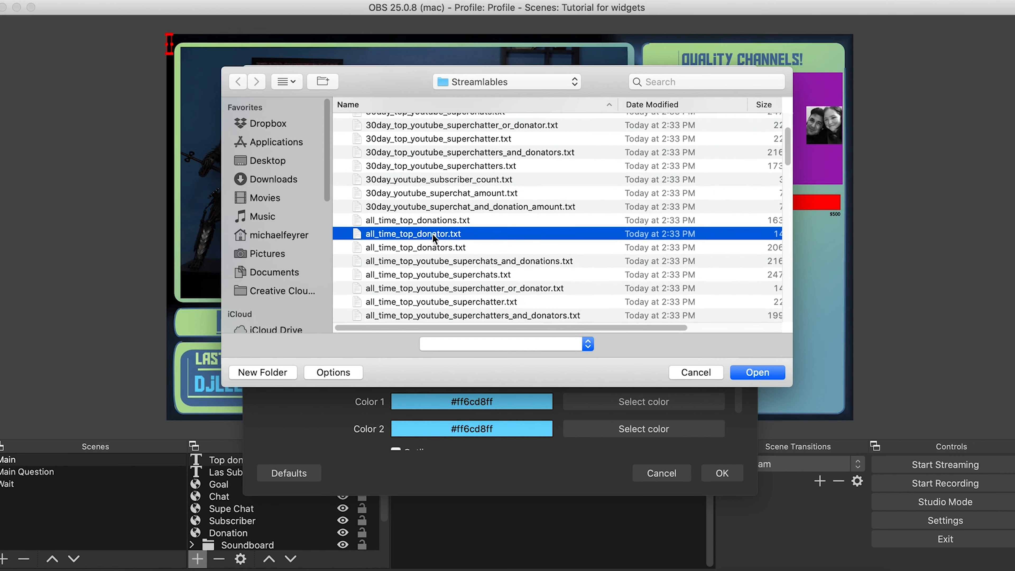
{"action": "left_click", "coordinate": [758, 373]}
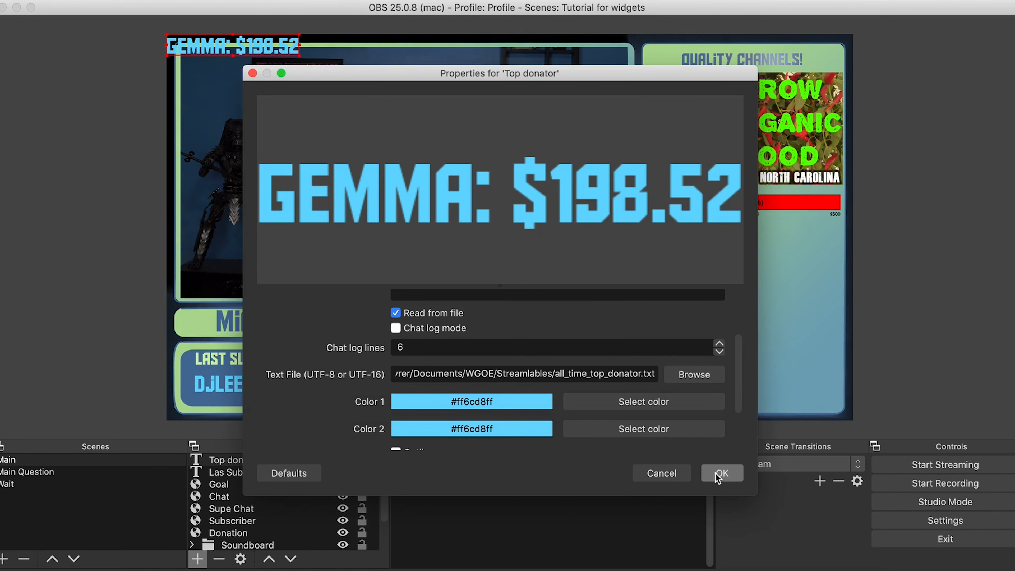
{"action": "left_click_drag", "start_coordinate": [739, 402], "coordinate": [739, 448]}
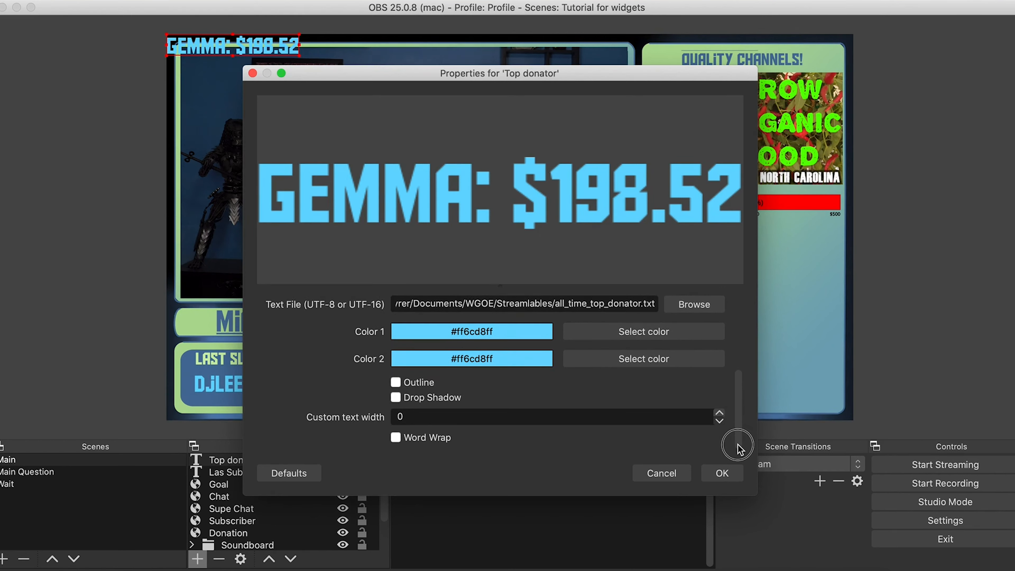
{"action": "left_click", "coordinate": [726, 481]}
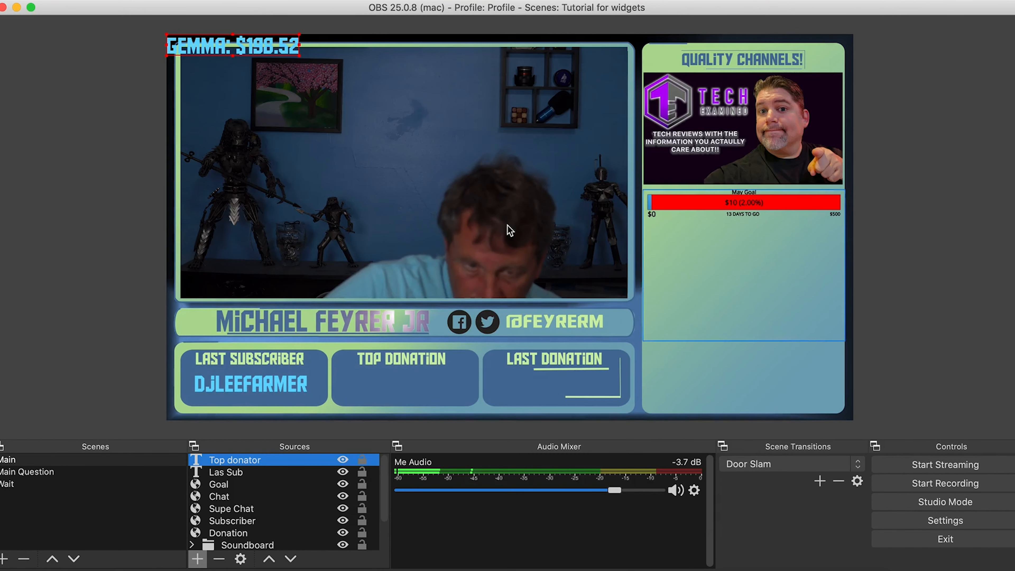
{"action": "left_click_drag", "start_coordinate": [240, 47], "coordinate": [415, 389]}
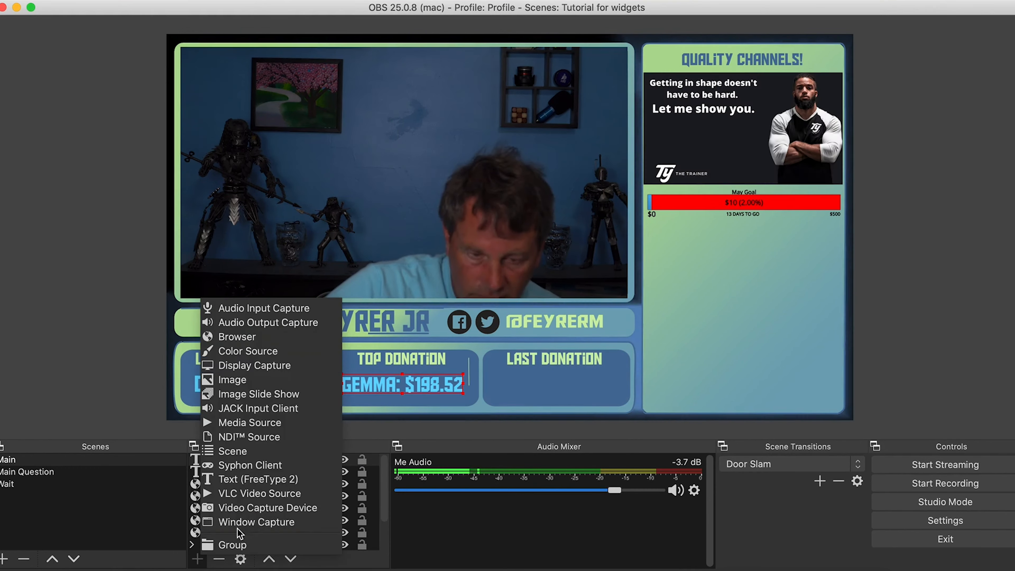
Step: Add a new visible Text (FreeType 2) source named "Last Donation"
{"action": "left_click", "coordinate": [197, 559]}
{"action": "left_click", "coordinate": [247, 487]}
{"action": "type", "text": "Last Donation"}
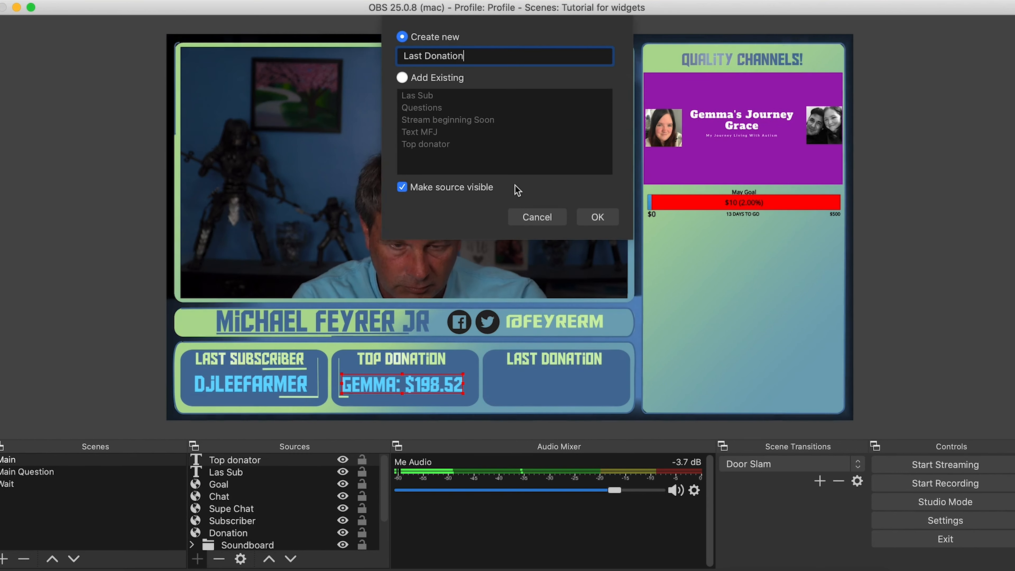
{"action": "key", "text": "Return"}
Step: Set the Last Donation text font to Aldo the Apache at the same size as the Top donator text
{"action": "left_click", "coordinate": [623, 308]}
{"action": "scroll", "coordinate": [398, 219], "scroll_direction": "down", "scroll_amount": 2}
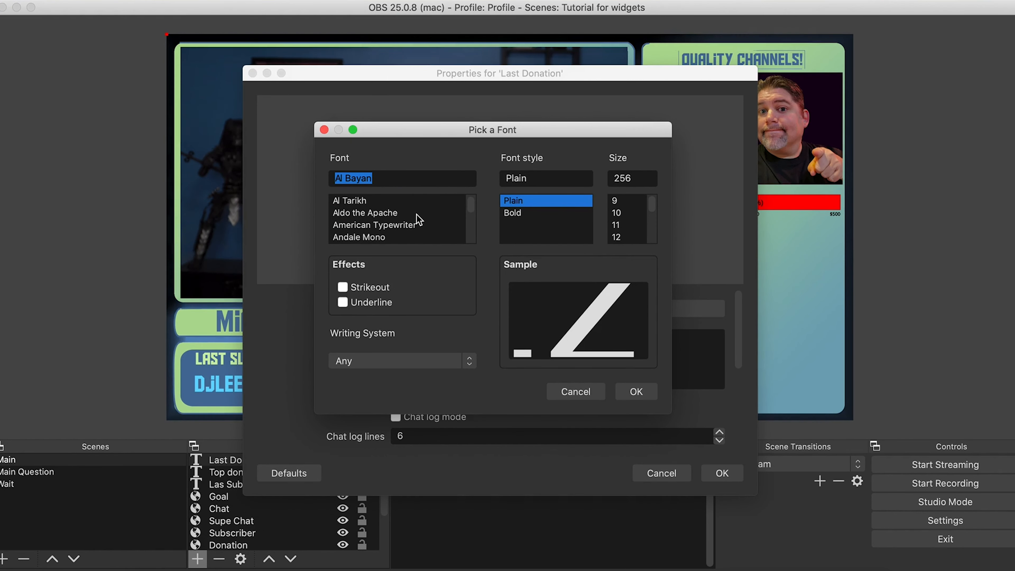
{"action": "left_click", "coordinate": [365, 213]}
{"action": "left_click", "coordinate": [625, 233]}
{"action": "left_click", "coordinate": [636, 392]}
Step: Enable reading from a file for the Last Donation text and load most_recent_donator.txt from the Streamlables folder
{"action": "left_click", "coordinate": [396, 397]}
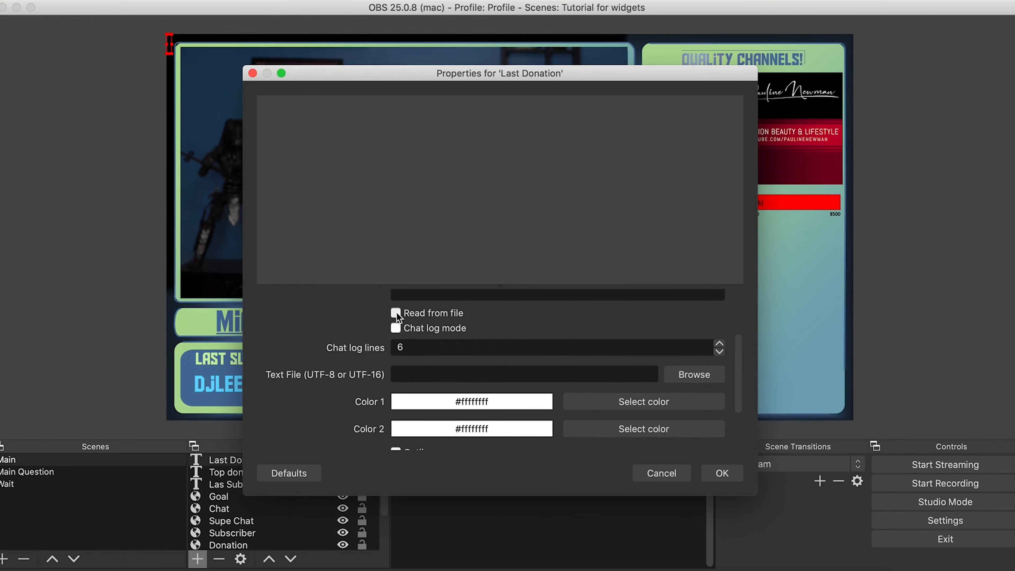
{"action": "scroll", "coordinate": [472, 239], "scroll_direction": "down", "scroll_amount": 5}
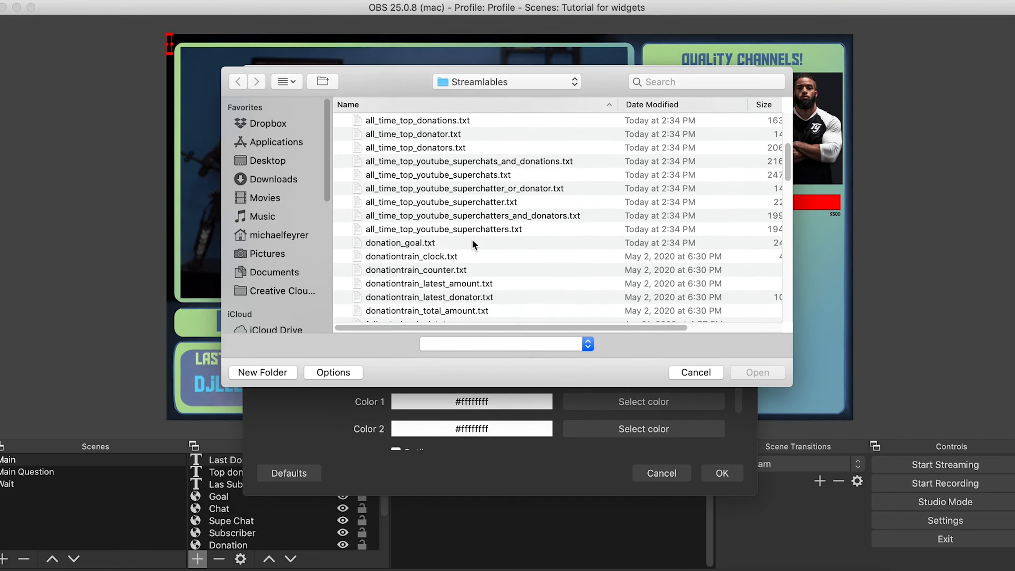
{"action": "scroll", "coordinate": [499, 260], "scroll_direction": "down", "scroll_amount": 10}
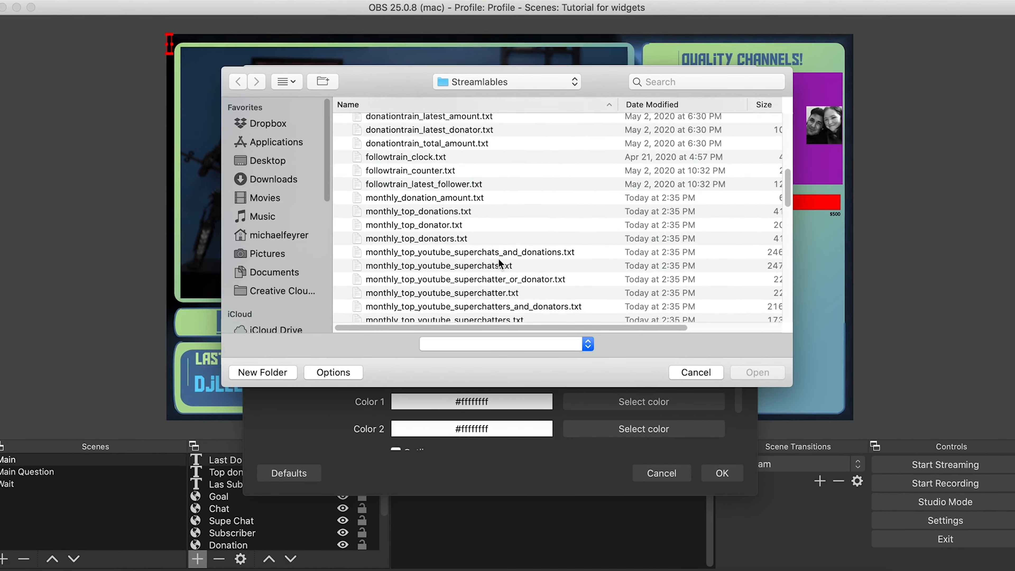
{"action": "left_click", "coordinate": [420, 201]}
{"action": "left_click", "coordinate": [751, 376]}
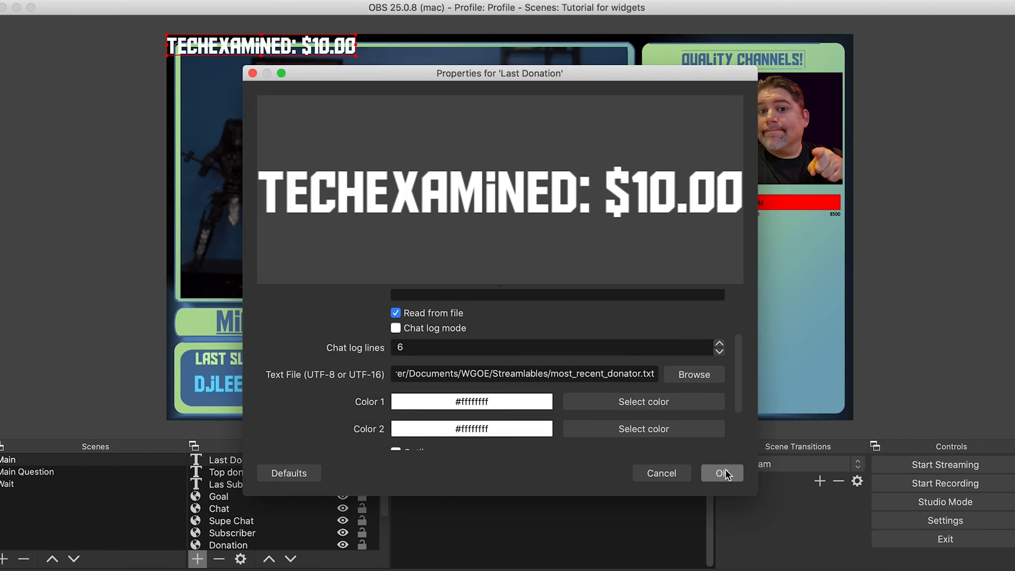
Step: Set both colors of the Last Donation text to #6cd8ff and accept the source properties
{"action": "scroll", "coordinate": [680, 420], "scroll_direction": "down", "scroll_amount": 2}
{"action": "left_click", "coordinate": [626, 363]}
{"action": "left_click_drag", "start_coordinate": [606, 387], "coordinate": [512, 392]}
{"action": "type", "text": "#6cd8ff"}
{"action": "left_click", "coordinate": [674, 427]}
{"action": "left_click", "coordinate": [636, 387]}
{"action": "left_click_drag", "start_coordinate": [605, 387], "coordinate": [514, 393]}
{"action": "type", "text": "#6cd8ff"}
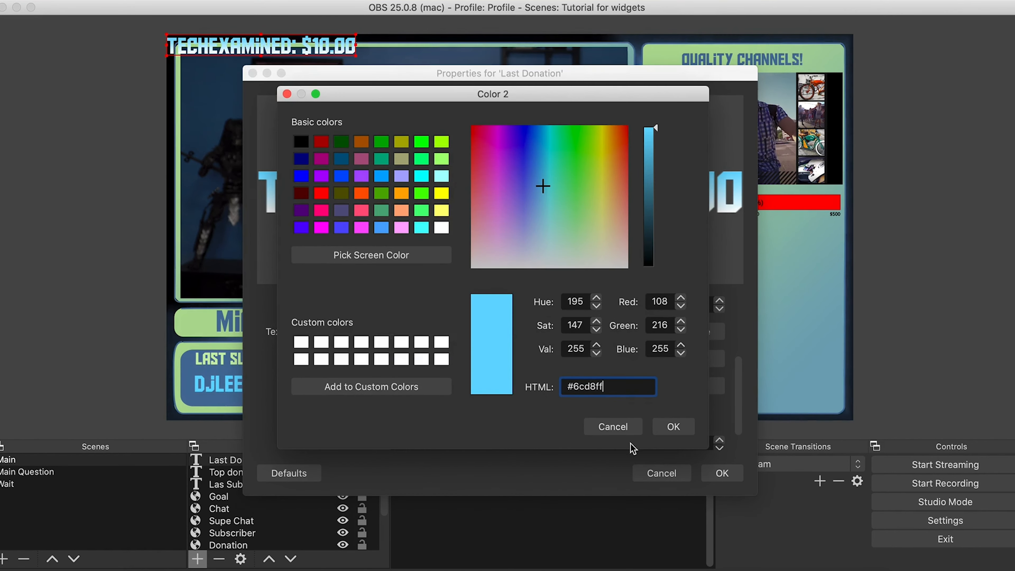
{"action": "left_click", "coordinate": [674, 427]}
{"action": "left_click", "coordinate": [723, 475]}
Step: Place the Last Donation text in the Last Donation box, scale it to fit, and shrink the Top donator text
{"action": "left_click_drag", "start_coordinate": [257, 49], "coordinate": [586, 389]}
{"action": "left_click_drag", "start_coordinate": [683, 393], "coordinate": [585, 387]}
{"action": "left_click", "coordinate": [442, 386]}
{"action": "left_click_drag", "start_coordinate": [463, 394], "coordinate": [431, 388]}
{"action": "left_click", "coordinate": [279, 384]}
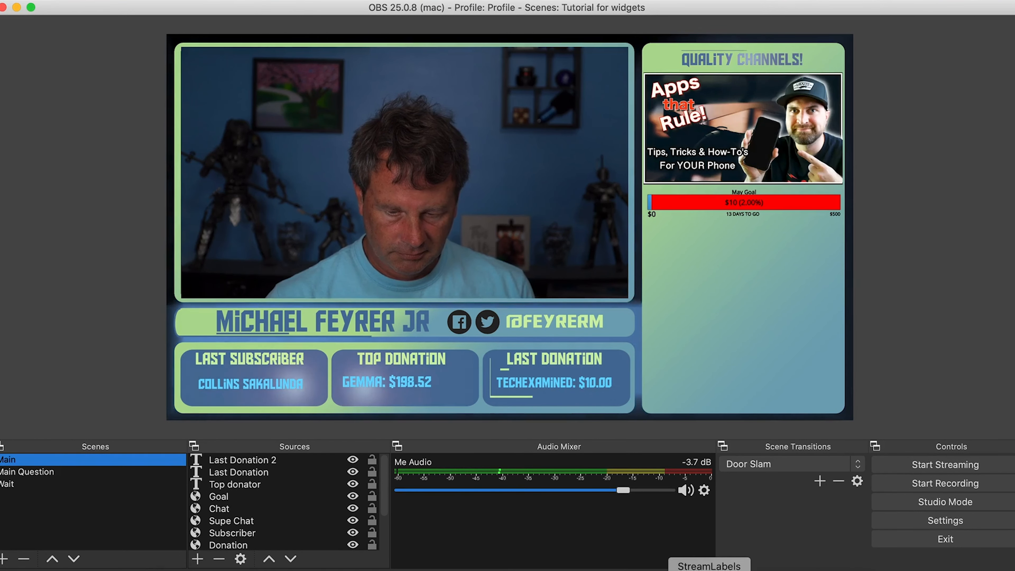
Step: Switch to the StreamLabels app, refresh the label data and minimize its window
{"action": "left_click", "coordinate": [710, 568]}
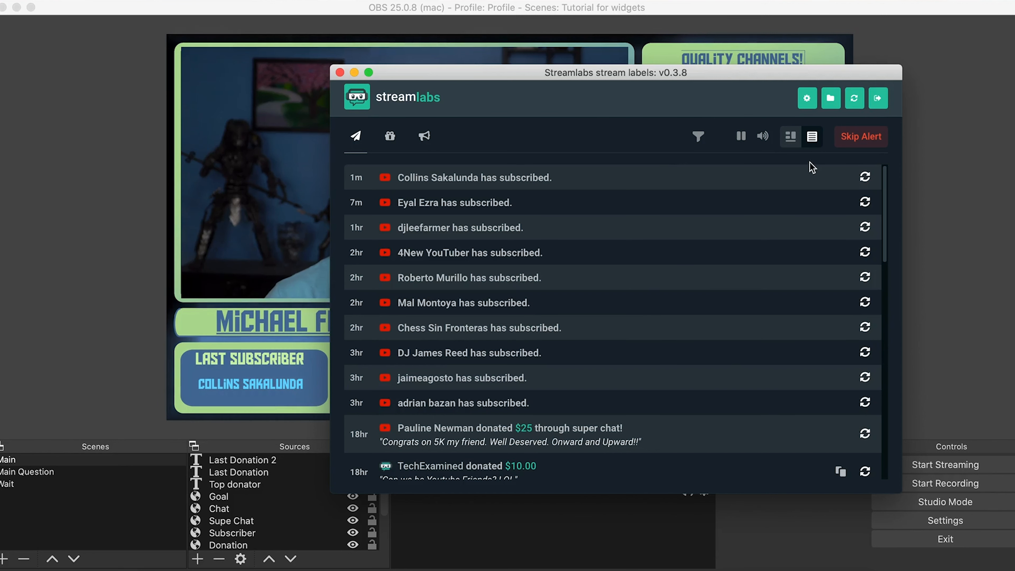
{"action": "left_click", "coordinate": [853, 102]}
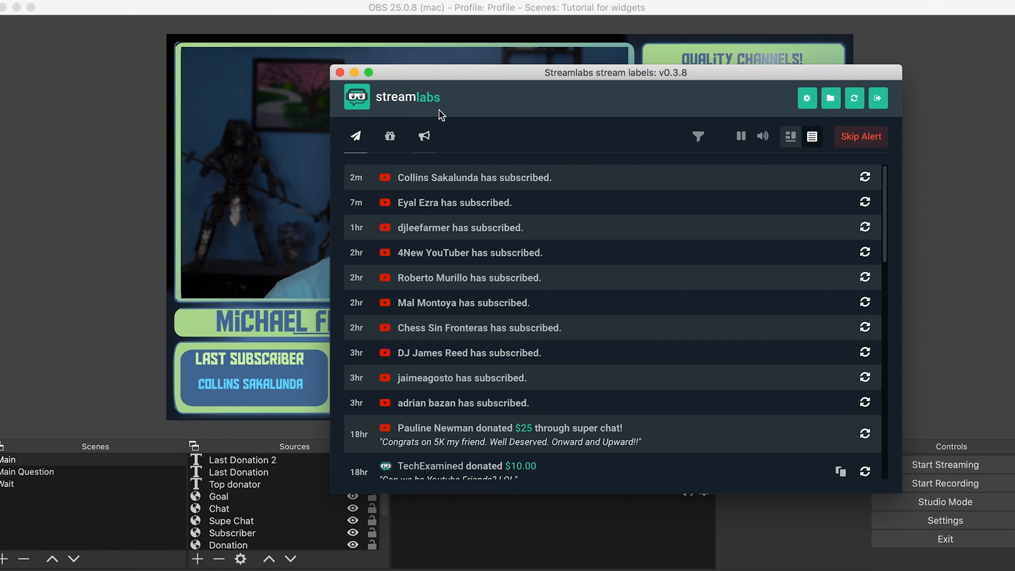
{"action": "left_click", "coordinate": [354, 72]}
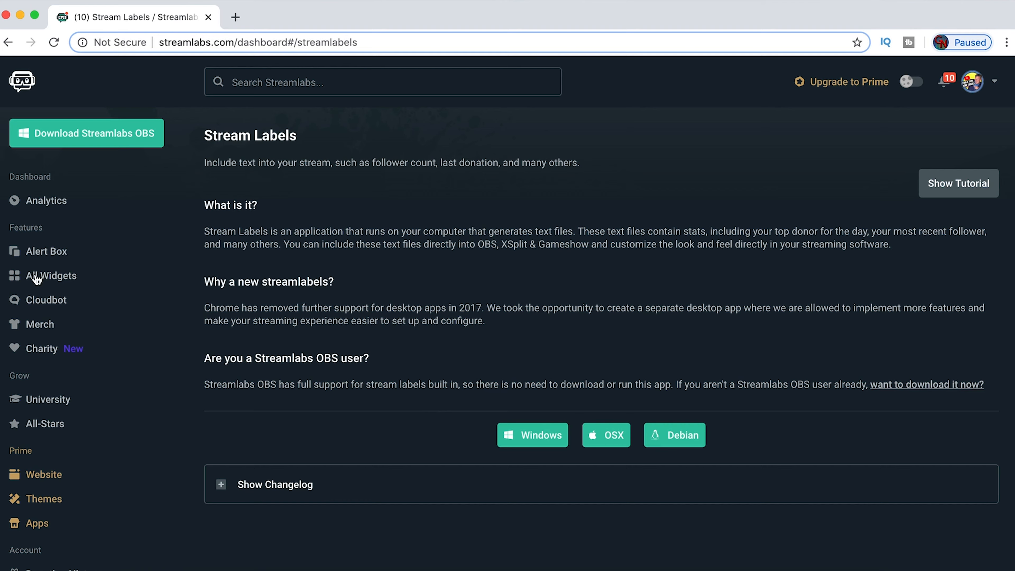
Step: Open the Media Share widget settings from the Streamlabs widget gallery
{"action": "left_click", "coordinate": [37, 276]}
{"action": "scroll", "coordinate": [359, 352], "scroll_direction": "down", "scroll_amount": 5}
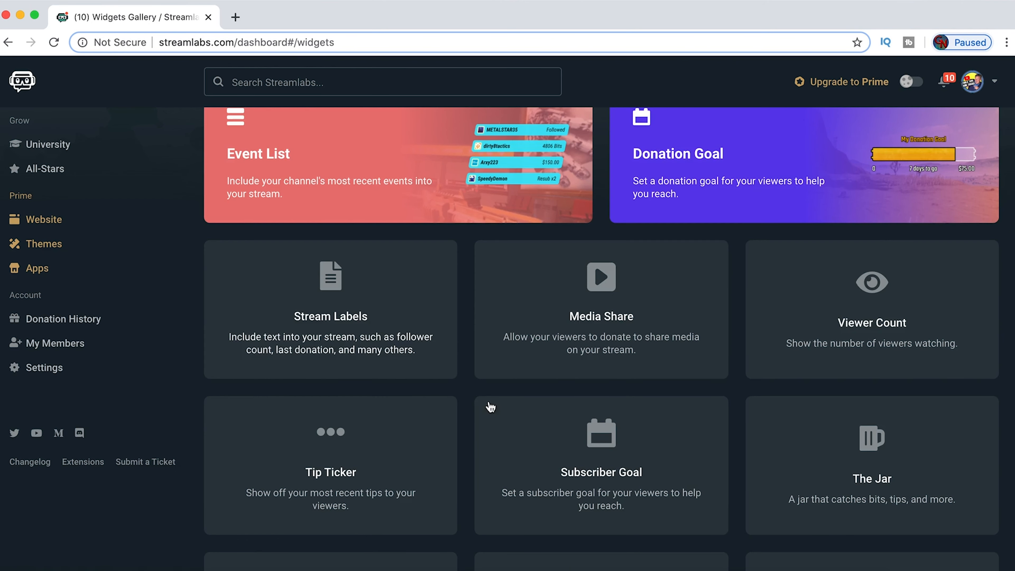
{"action": "left_click", "coordinate": [657, 297]}
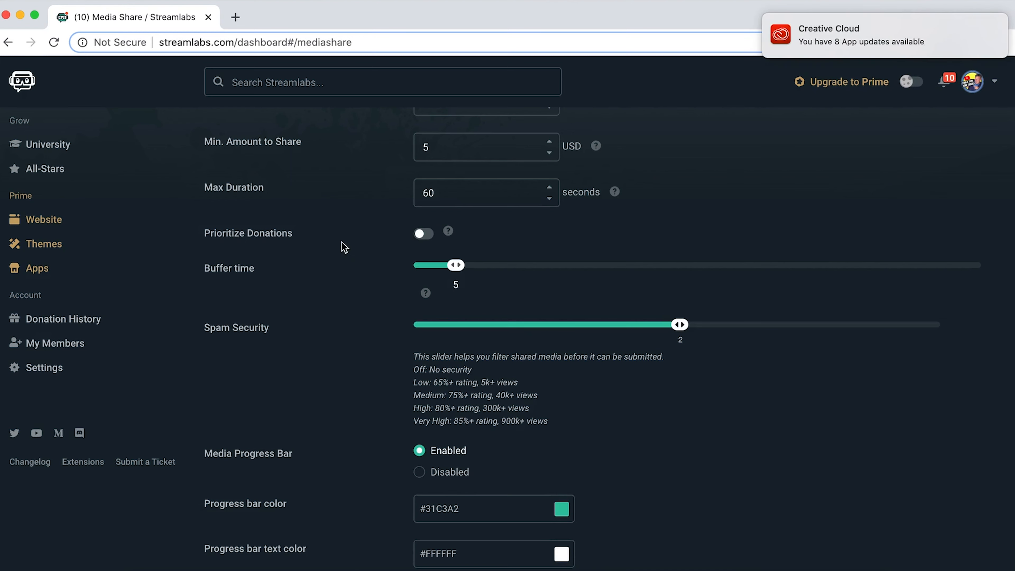
Step: Review the Media Share pricing, minimum amount, duration, donation priority, buffer time, spam security and progress bar settings
{"action": "scroll", "coordinate": [342, 246], "scroll_direction": "up", "scroll_amount": 5}
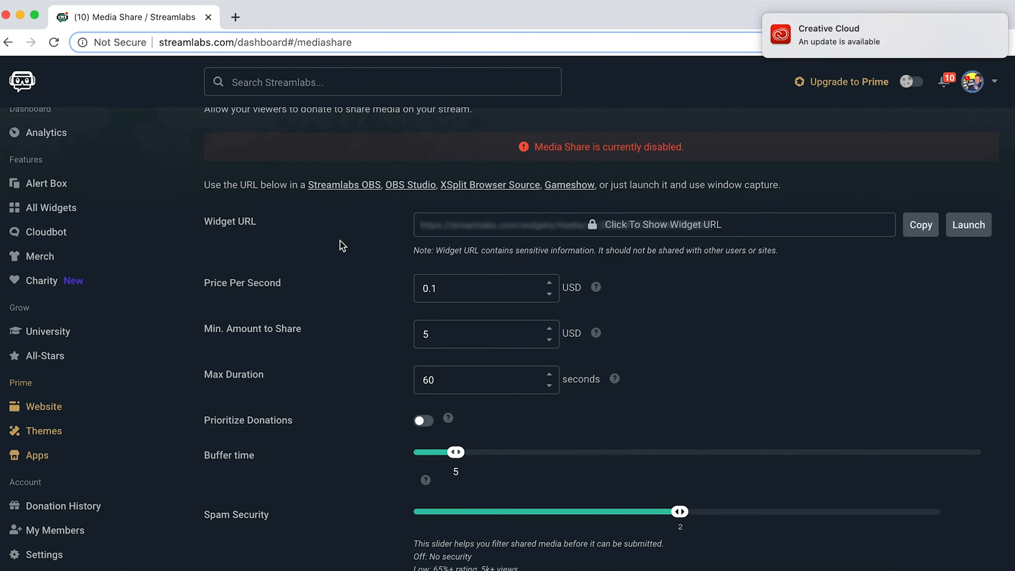
{"action": "scroll", "coordinate": [342, 245], "scroll_direction": "down", "scroll_amount": 1}
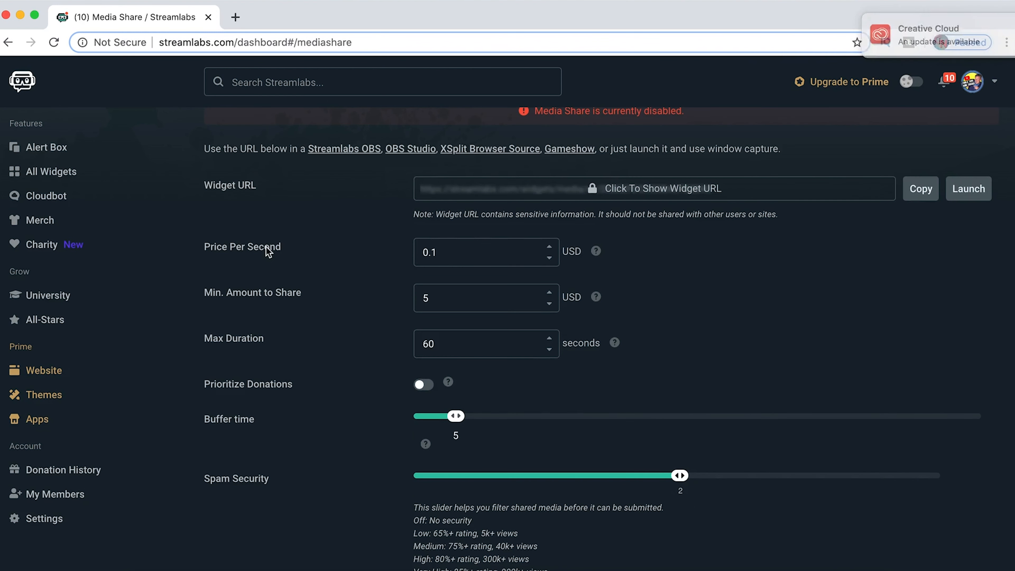
{"action": "scroll", "coordinate": [343, 276], "scroll_direction": "down", "scroll_amount": 1}
{"action": "scroll", "coordinate": [341, 272], "scroll_direction": "down", "scroll_amount": 2}
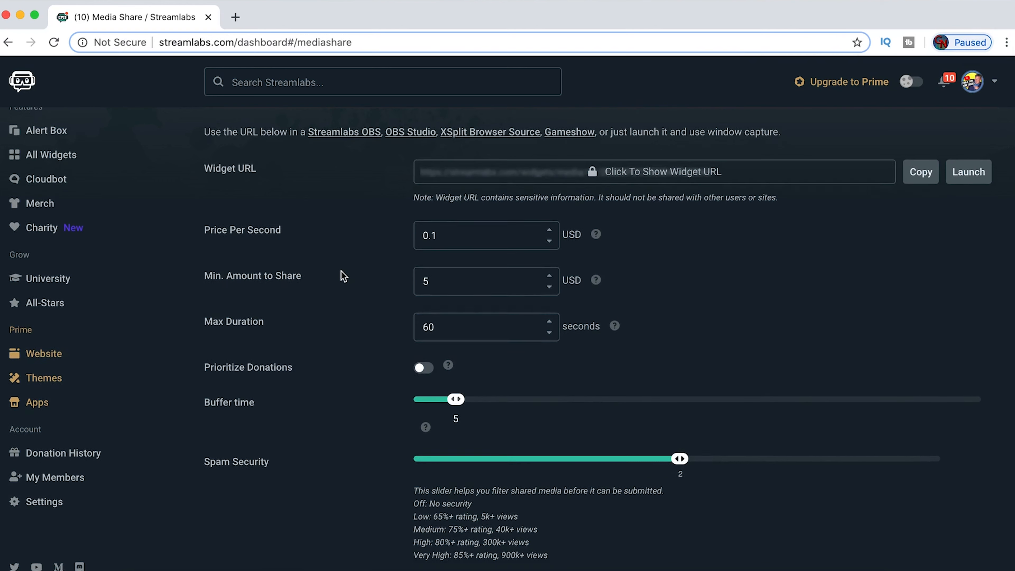
{"action": "scroll", "coordinate": [328, 278], "scroll_direction": "down", "scroll_amount": 1}
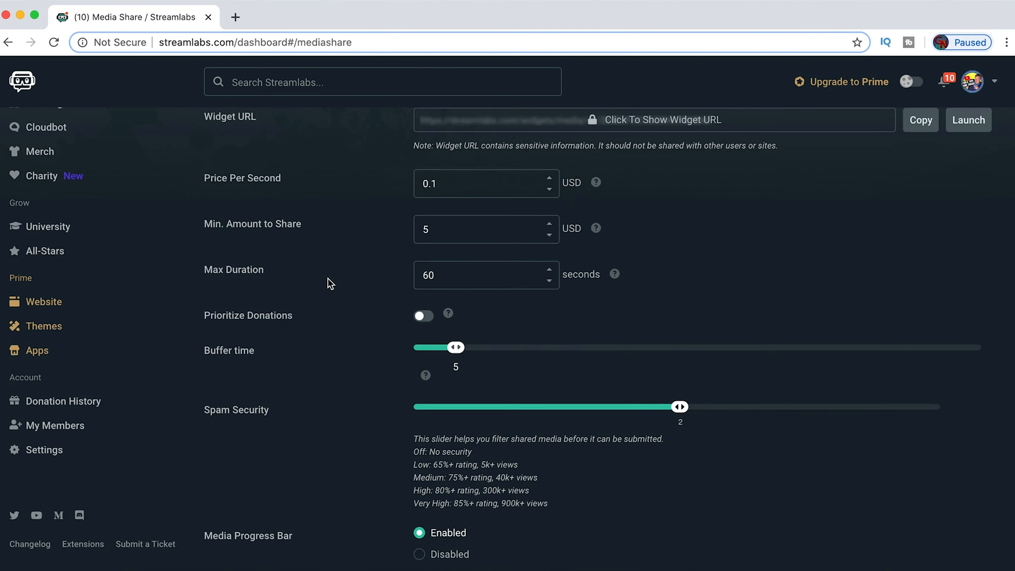
{"action": "scroll", "coordinate": [350, 285], "scroll_direction": "down", "scroll_amount": 3}
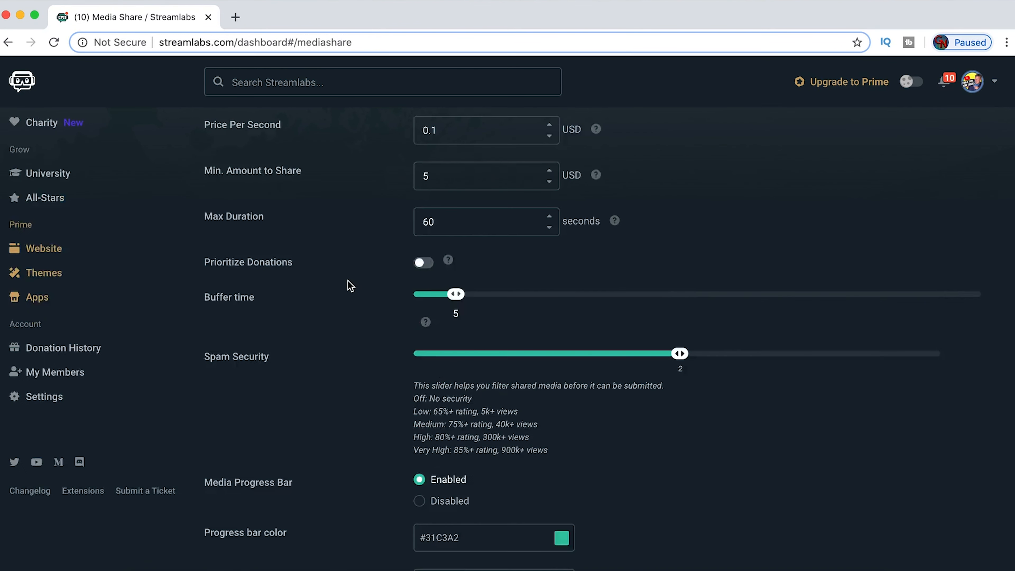
{"action": "mouse_move", "coordinate": [450, 204]}
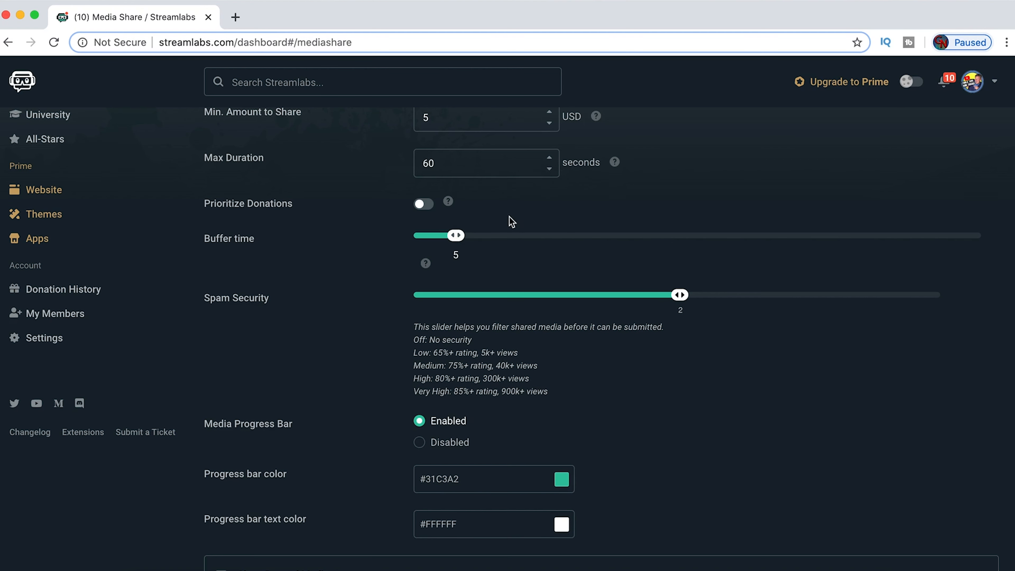
{"action": "scroll", "coordinate": [329, 247], "scroll_direction": "down", "scroll_amount": 2}
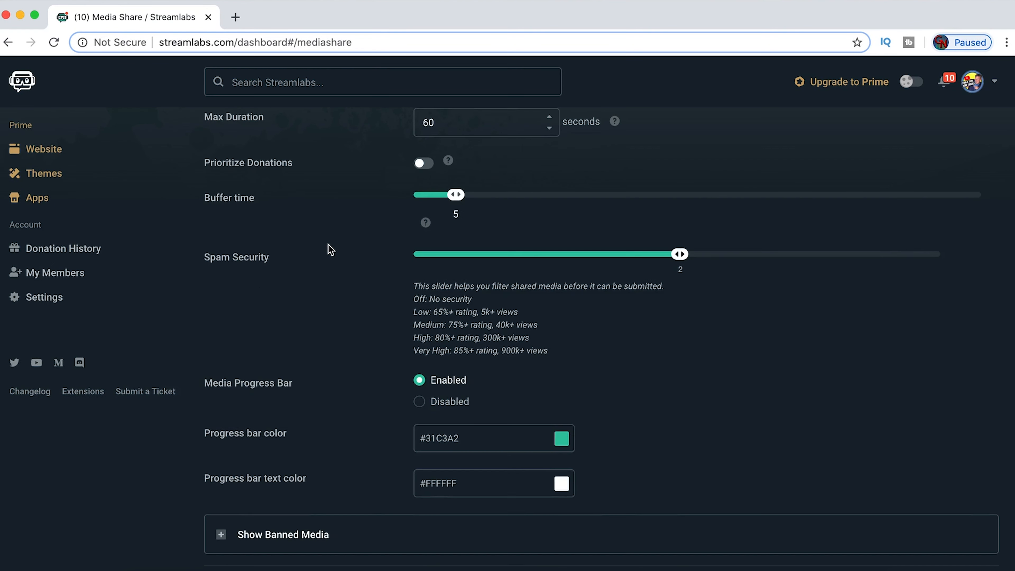
{"action": "scroll", "coordinate": [331, 250], "scroll_direction": "down", "scroll_amount": 1}
{"action": "scroll", "coordinate": [334, 252], "scroll_direction": "down", "scroll_amount": 2}
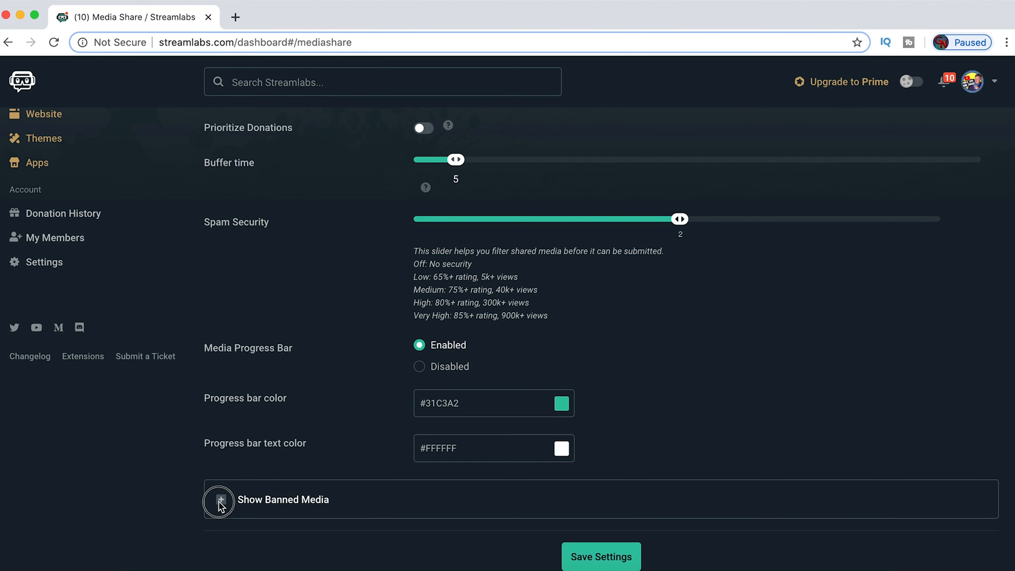
Step: Expand the banned media list to inspect it, collapse it and return to the start of the Media Share settings
{"action": "left_click", "coordinate": [238, 502]}
{"action": "scroll", "coordinate": [283, 393], "scroll_direction": "down", "scroll_amount": 1}
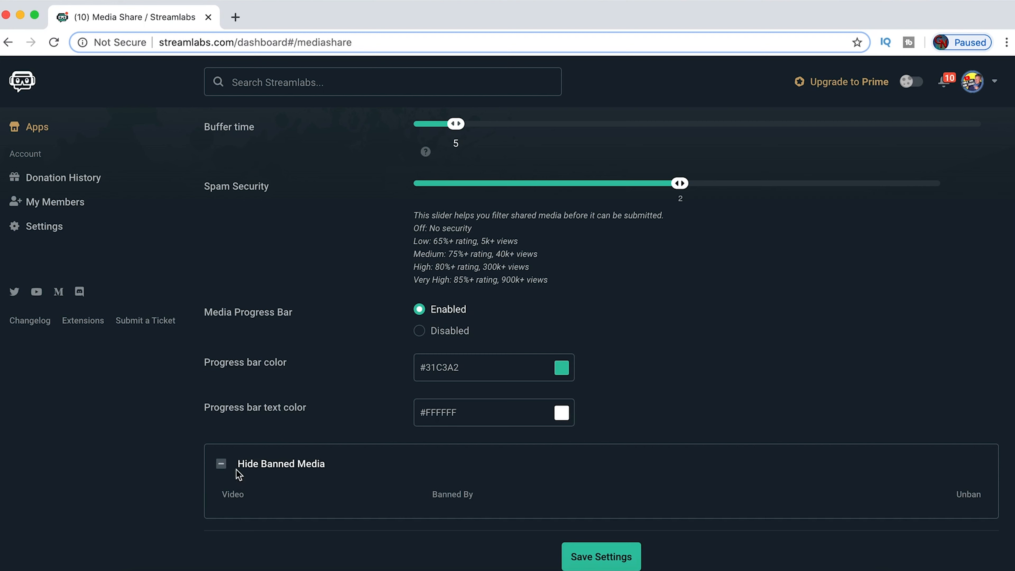
{"action": "left_click", "coordinate": [223, 469]}
{"action": "scroll", "coordinate": [310, 332], "scroll_direction": "up", "scroll_amount": 5}
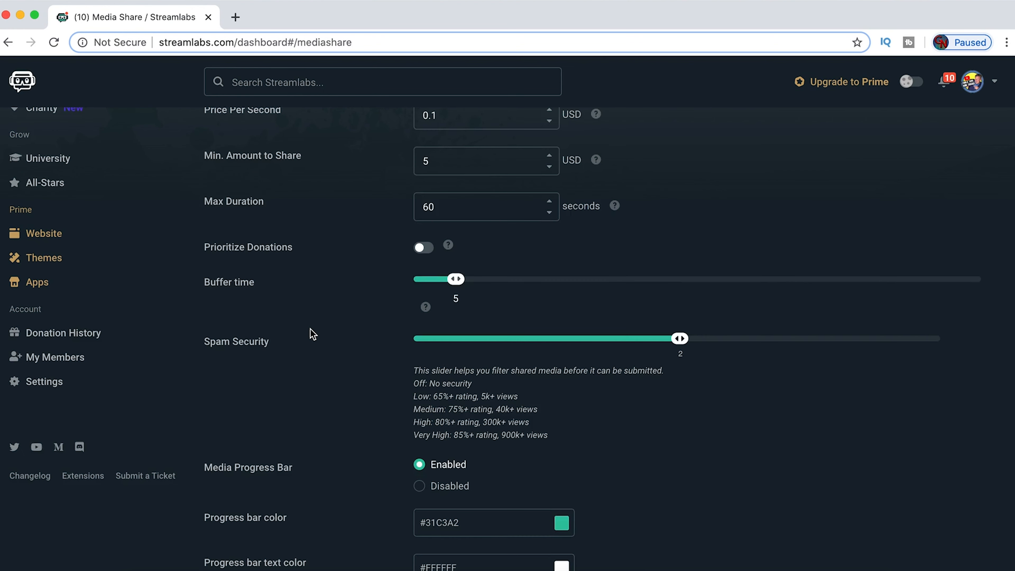
{"action": "scroll", "coordinate": [310, 329], "scroll_direction": "up", "scroll_amount": 4}
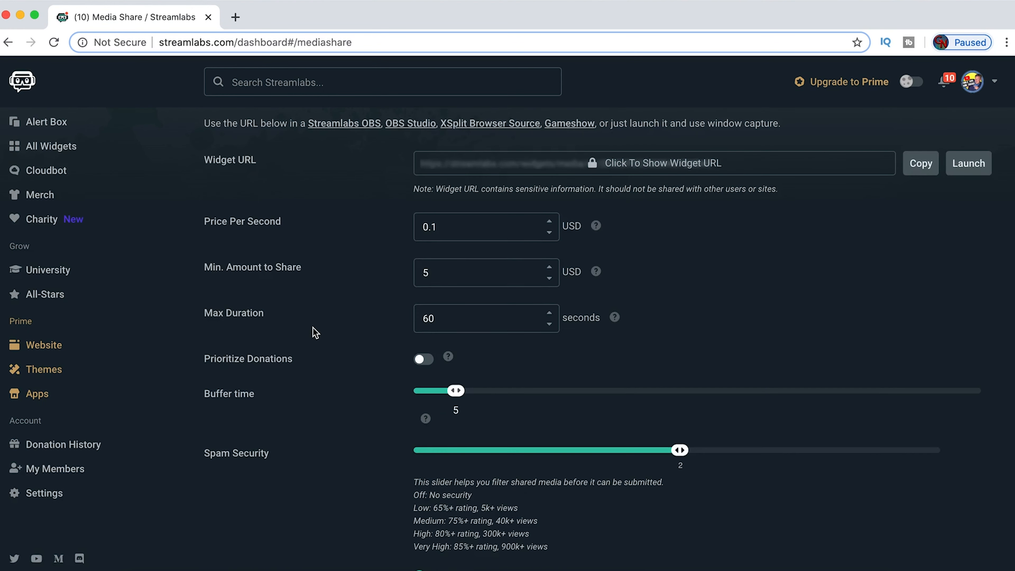
{"action": "scroll", "coordinate": [316, 332], "scroll_direction": "up", "scroll_amount": 3}
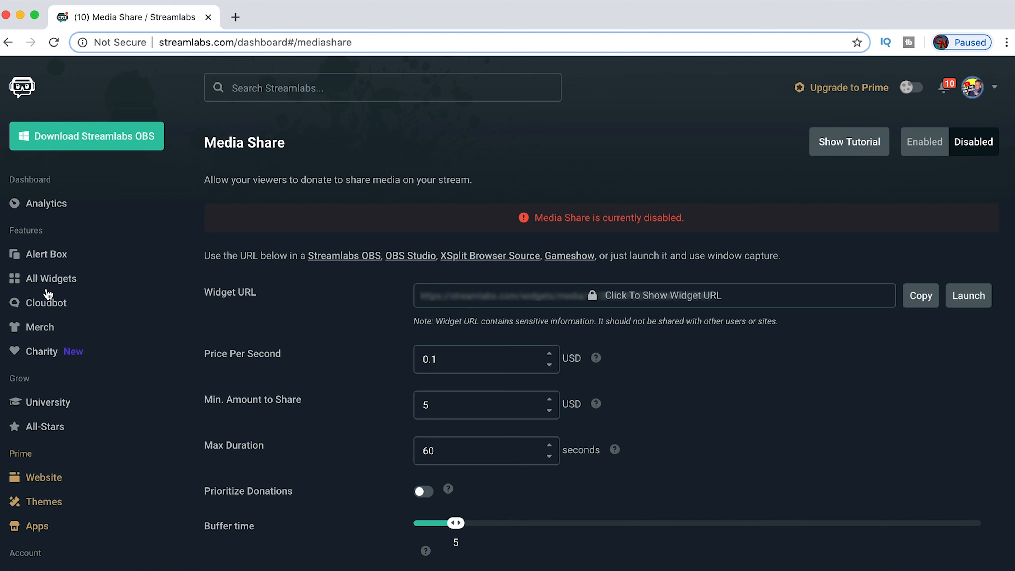
Step: Go back to the widget gallery and open the Viewer Count widget settings
{"action": "left_click", "coordinate": [48, 279]}
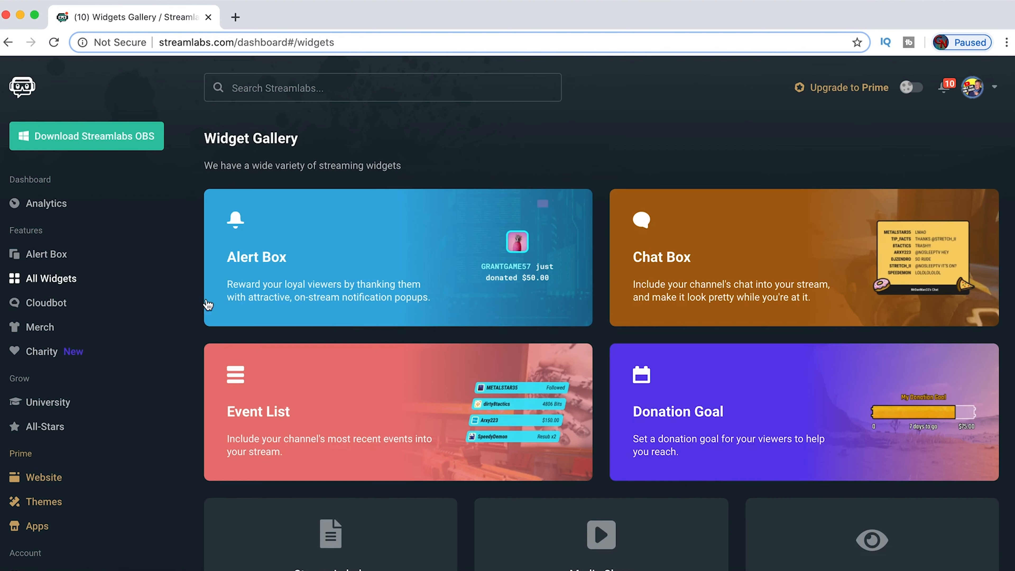
{"action": "scroll", "coordinate": [722, 472], "scroll_direction": "down", "scroll_amount": 5}
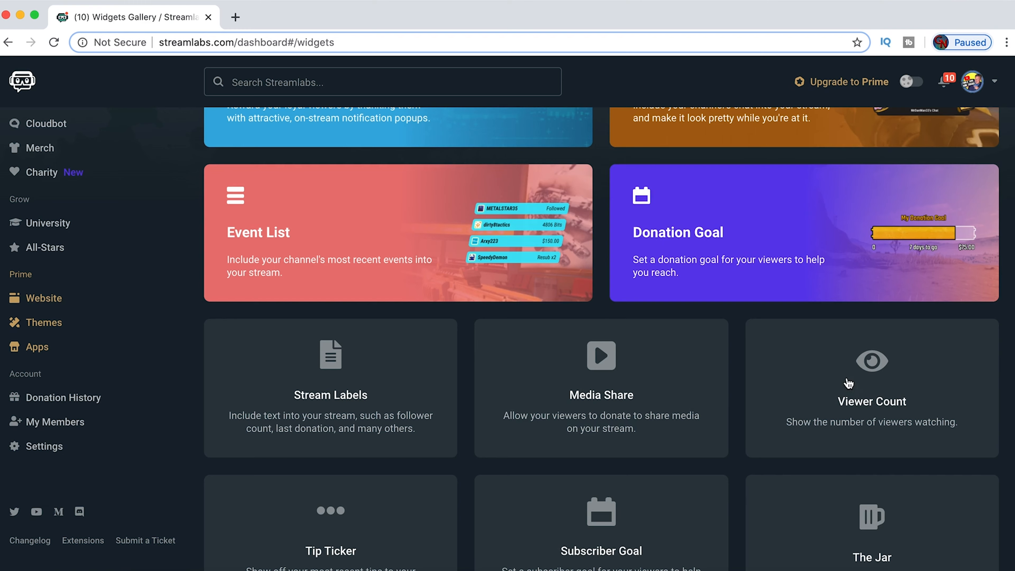
{"action": "left_click", "coordinate": [867, 358]}
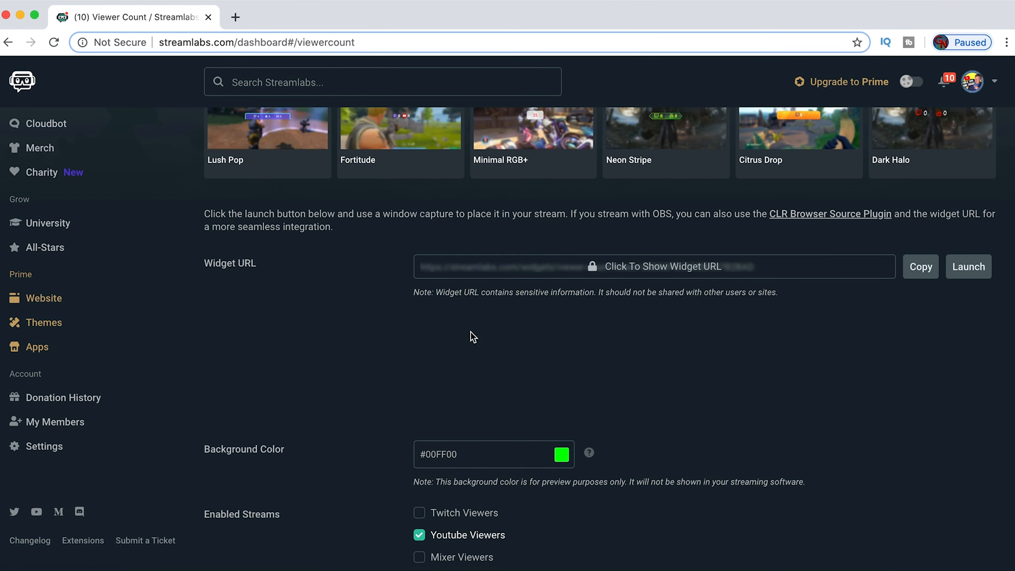
Step: Enable Twitch and Mixer viewers in the Viewer Count widget, save the settings and check the preview
{"action": "scroll", "coordinate": [473, 338], "scroll_direction": "down", "scroll_amount": 7}
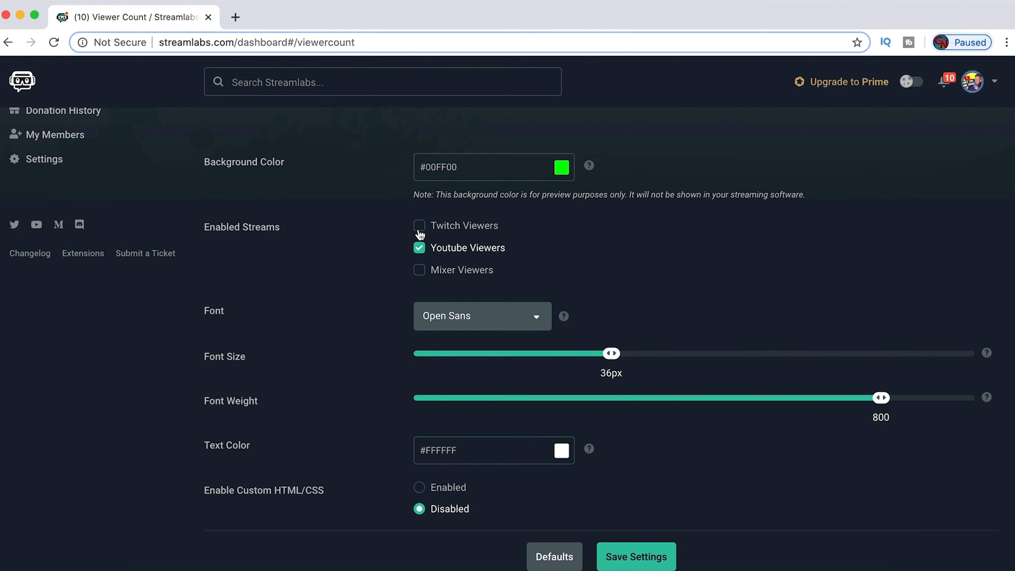
{"action": "left_click", "coordinate": [421, 228]}
{"action": "left_click", "coordinate": [419, 270]}
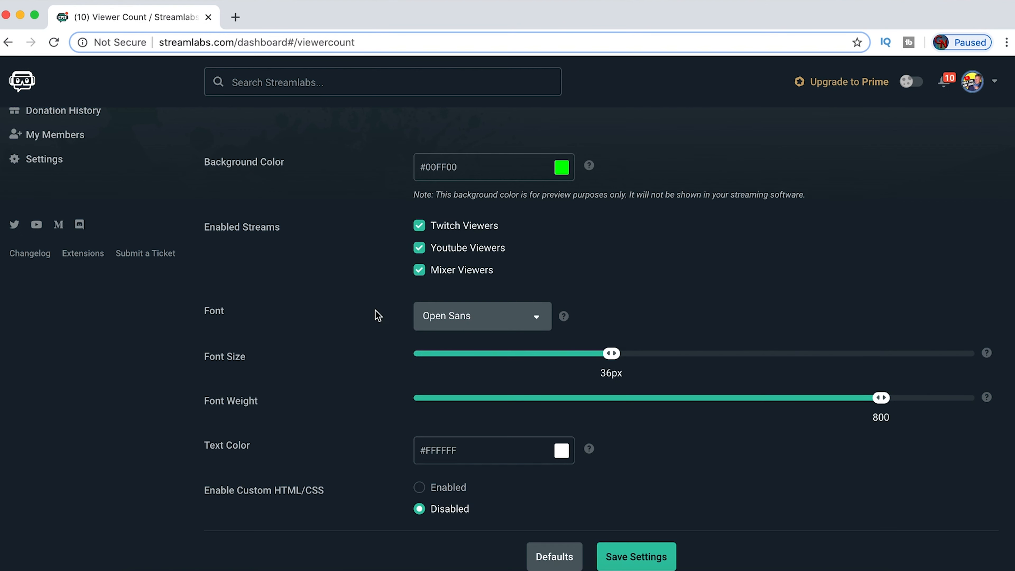
{"action": "scroll", "coordinate": [365, 418], "scroll_direction": "up", "scroll_amount": 5}
{"action": "scroll", "coordinate": [337, 376], "scroll_direction": "down", "scroll_amount": 5}
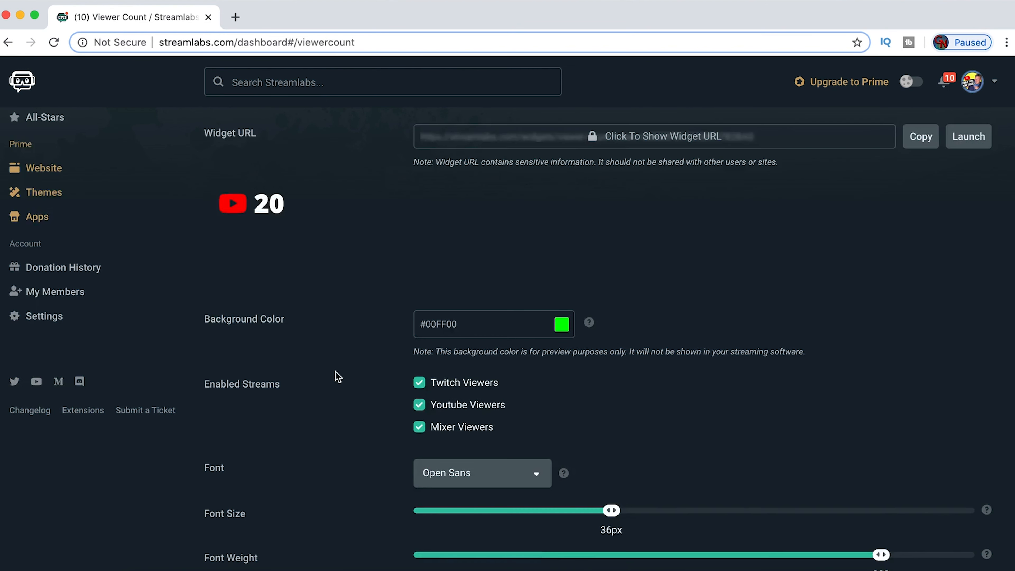
{"action": "left_click", "coordinate": [615, 553]}
{"action": "scroll", "coordinate": [315, 268], "scroll_direction": "up", "scroll_amount": 4}
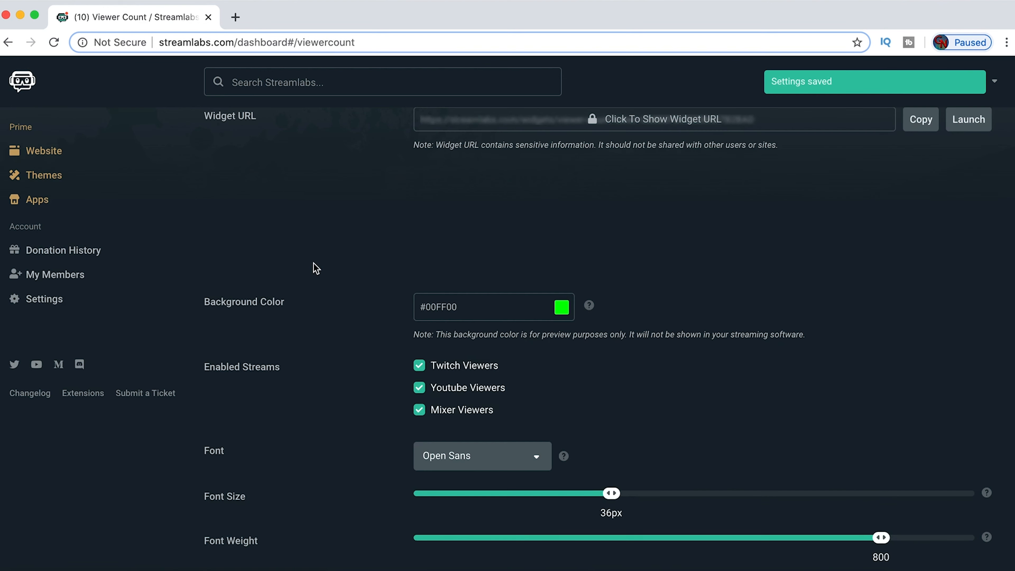
{"action": "scroll", "coordinate": [356, 368], "scroll_direction": "down", "scroll_amount": 2}
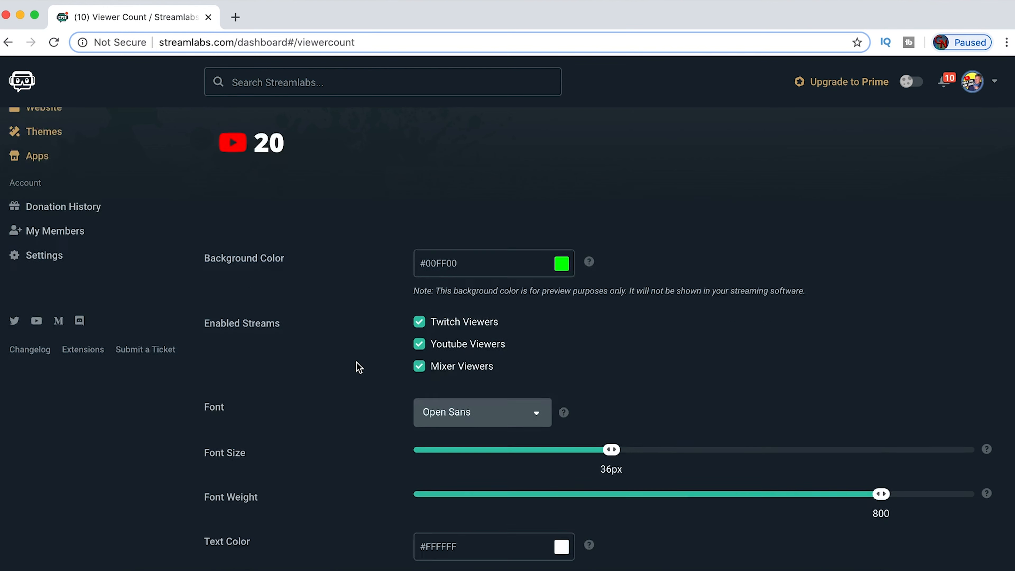
{"action": "scroll", "coordinate": [357, 367], "scroll_direction": "up", "scroll_amount": 4}
{"action": "scroll", "coordinate": [356, 363], "scroll_direction": "up", "scroll_amount": 6}
{"action": "scroll", "coordinate": [356, 362], "scroll_direction": "down", "scroll_amount": 12}
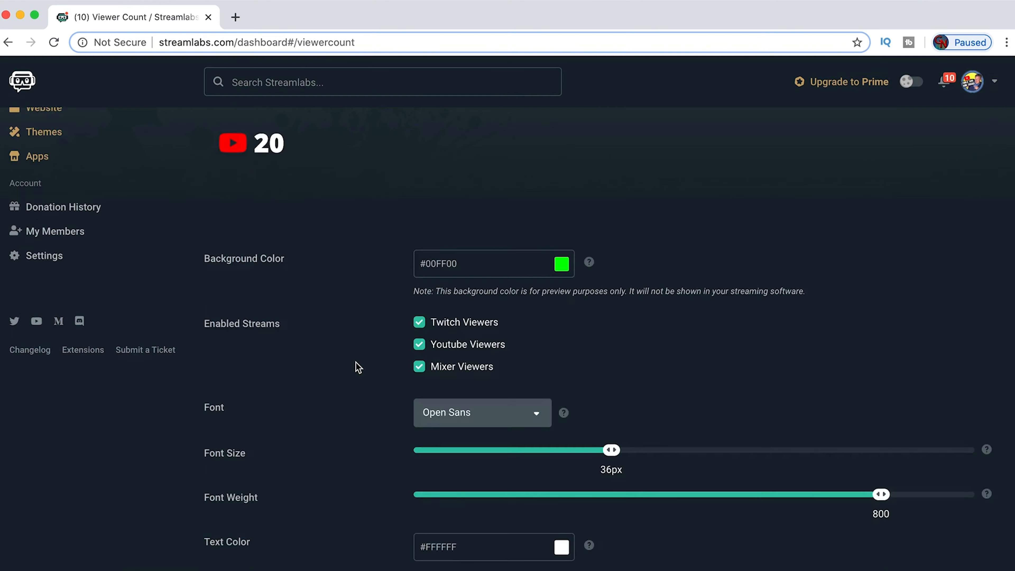
{"action": "scroll", "coordinate": [359, 368], "scroll_direction": "up", "scroll_amount": 2}
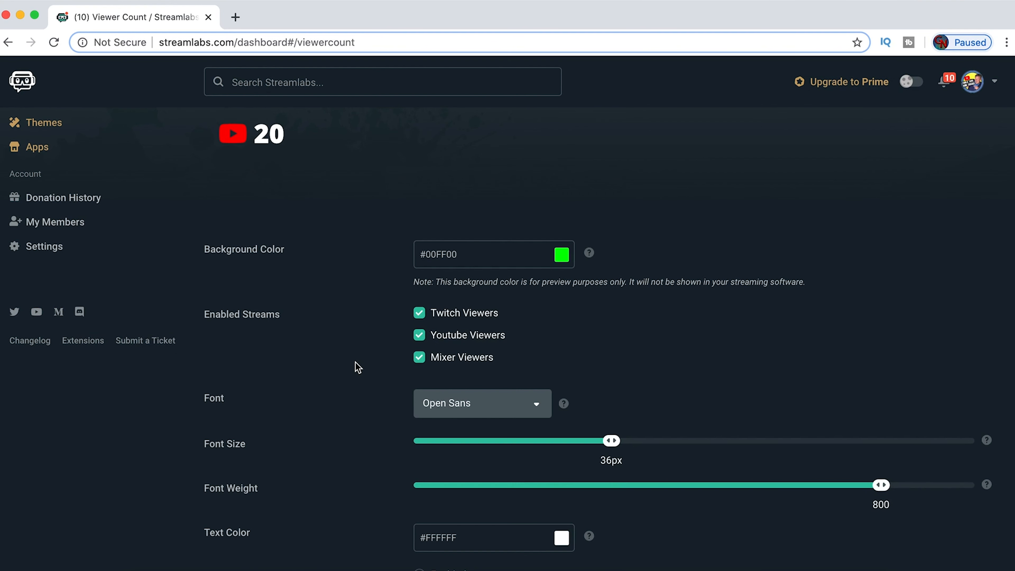
Step: Disable the Twitch and Mixer viewers so only YouTube viewers are counted, and save the widget settings
{"action": "left_click", "coordinate": [419, 357]}
{"action": "scroll", "coordinate": [371, 374], "scroll_direction": "down", "scroll_amount": 2}
{"action": "left_click", "coordinate": [615, 559]}
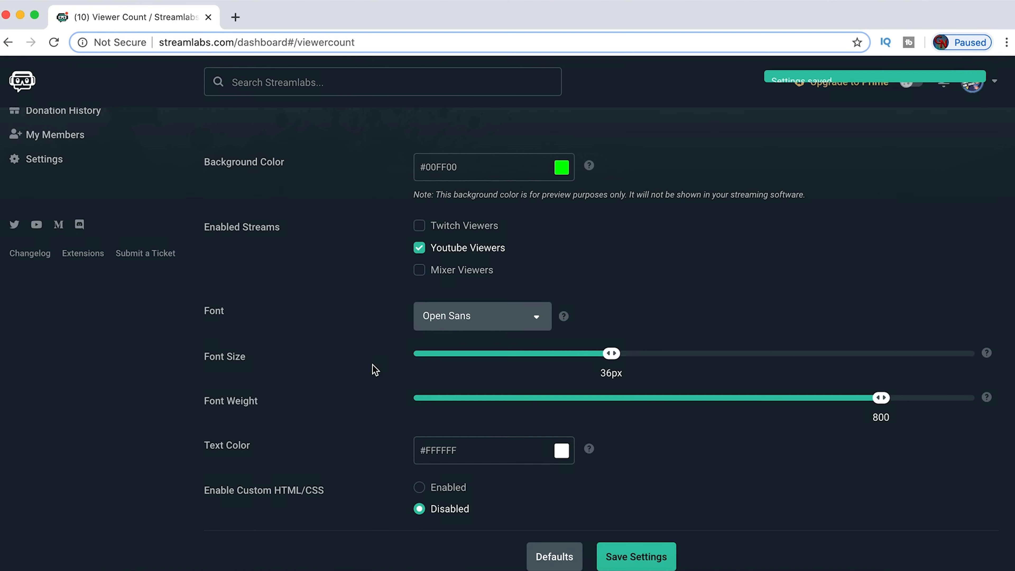
{"action": "scroll", "coordinate": [364, 339], "scroll_direction": "up", "scroll_amount": 3}
{"action": "scroll", "coordinate": [364, 340], "scroll_direction": "up", "scroll_amount": 5}
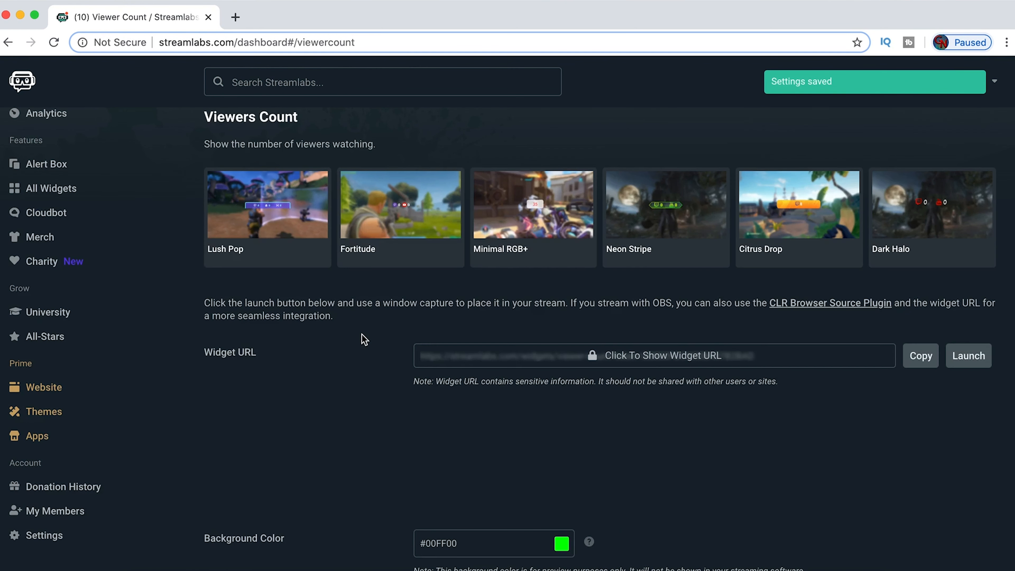
Step: Copy the Viewer Count widget URL, switch to OBS and create a new Browser source named Viewers
{"action": "scroll", "coordinate": [358, 447], "scroll_direction": "down", "scroll_amount": 3}
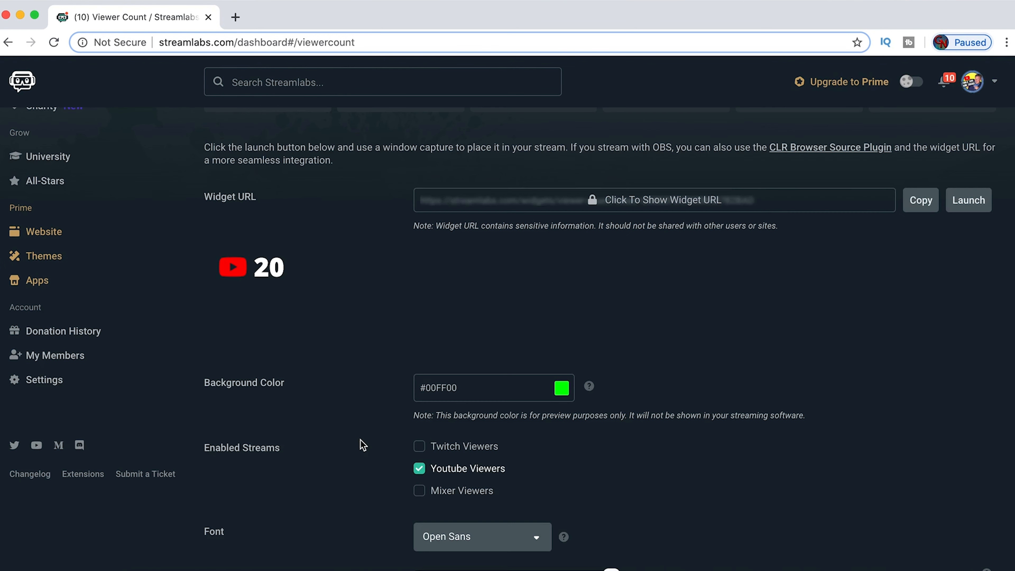
{"action": "left_click", "coordinate": [921, 200]}
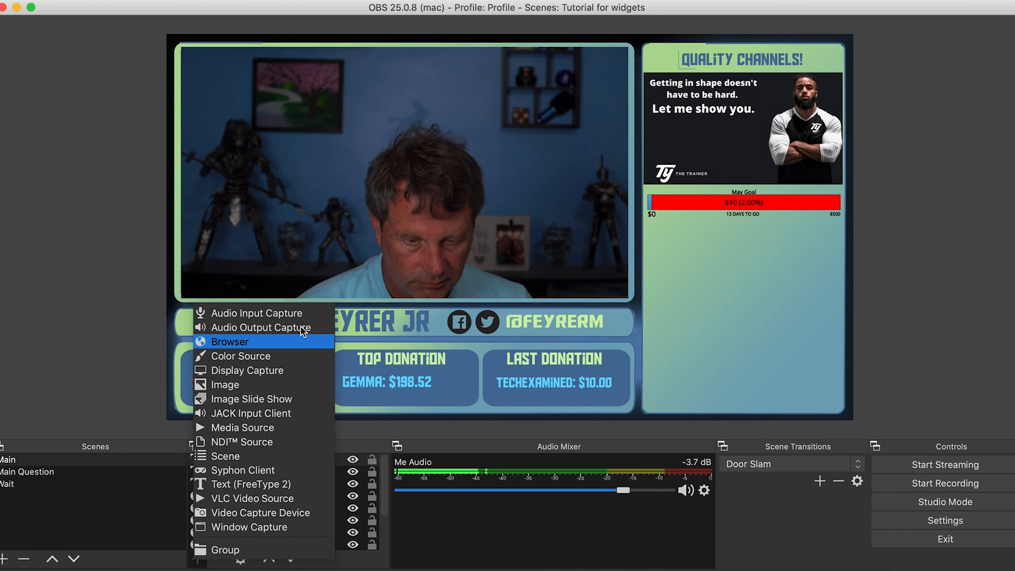
{"action": "left_click", "coordinate": [291, 338]}
{"action": "type", "text": "Viewers"}
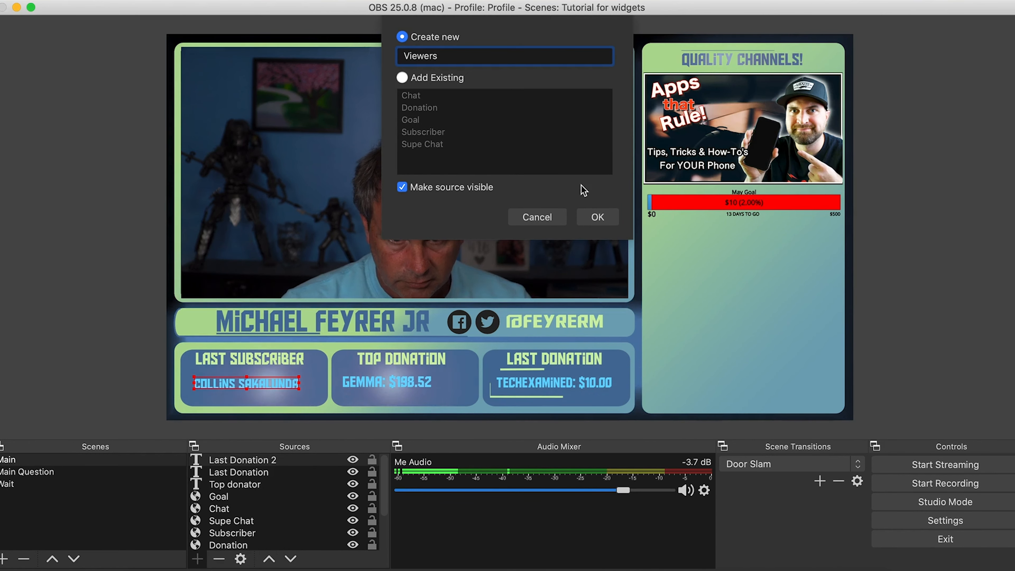
{"action": "left_click", "coordinate": [597, 217]}
Step: Replace the Viewers source's URL with the copied widget link, accept the properties and move the source onto the overlay's right-hand panel
{"action": "left_click_drag", "start_coordinate": [519, 318], "coordinate": [318, 321]}
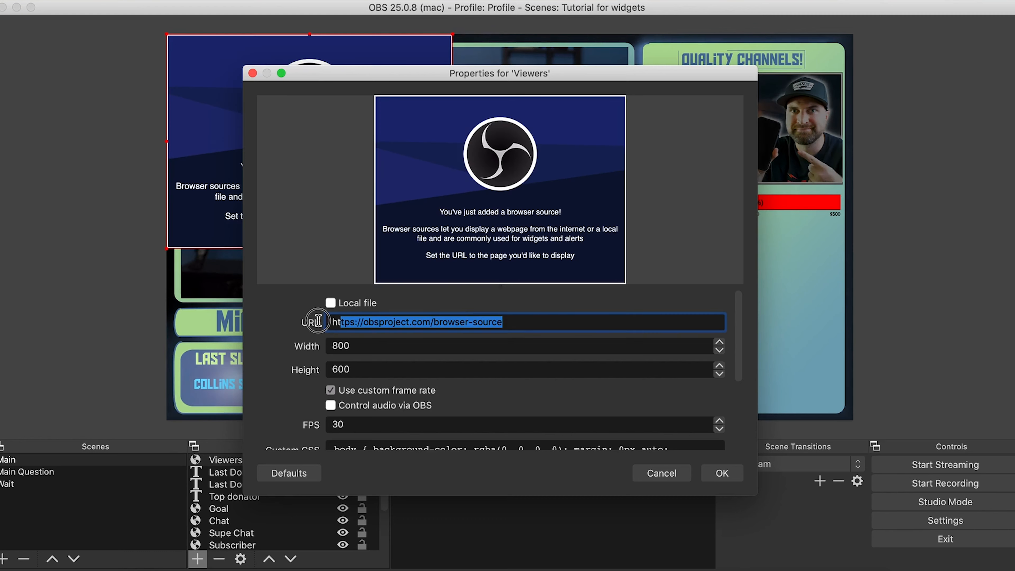
{"action": "key", "text": "Right"}
{"action": "key", "text": "super+v"}
{"action": "scroll", "coordinate": [742, 368], "scroll_direction": "down", "scroll_amount": 5}
{"action": "left_click", "coordinate": [722, 473]}
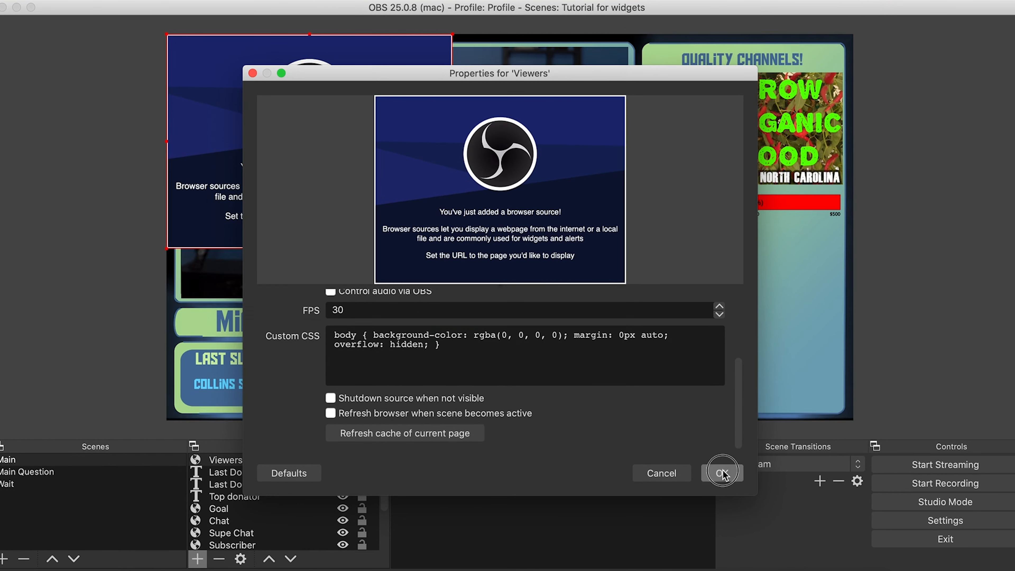
{"action": "left_click_drag", "start_coordinate": [279, 239], "coordinate": [695, 259]}
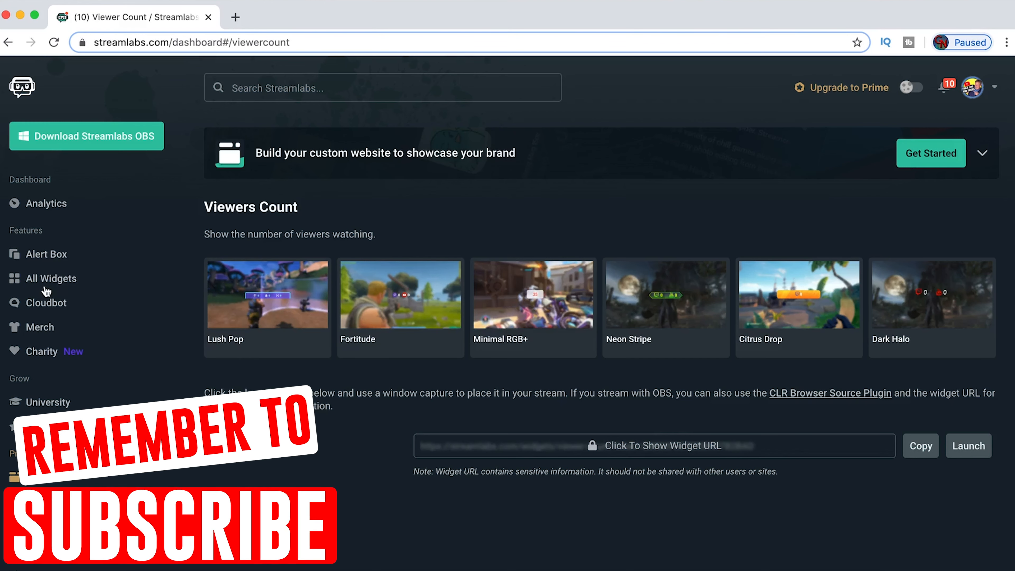
Step: Switch to Streamlabs in the browser, return to the widget gallery and open the Tip Ticker settings
{"action": "left_click", "coordinate": [51, 280]}
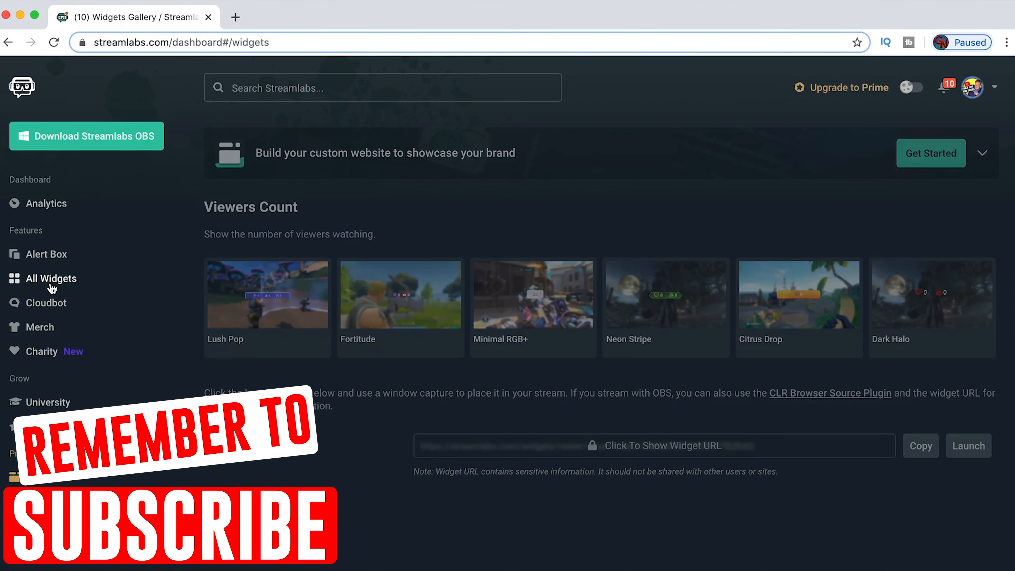
{"action": "scroll", "coordinate": [468, 371], "scroll_direction": "down", "scroll_amount": 5}
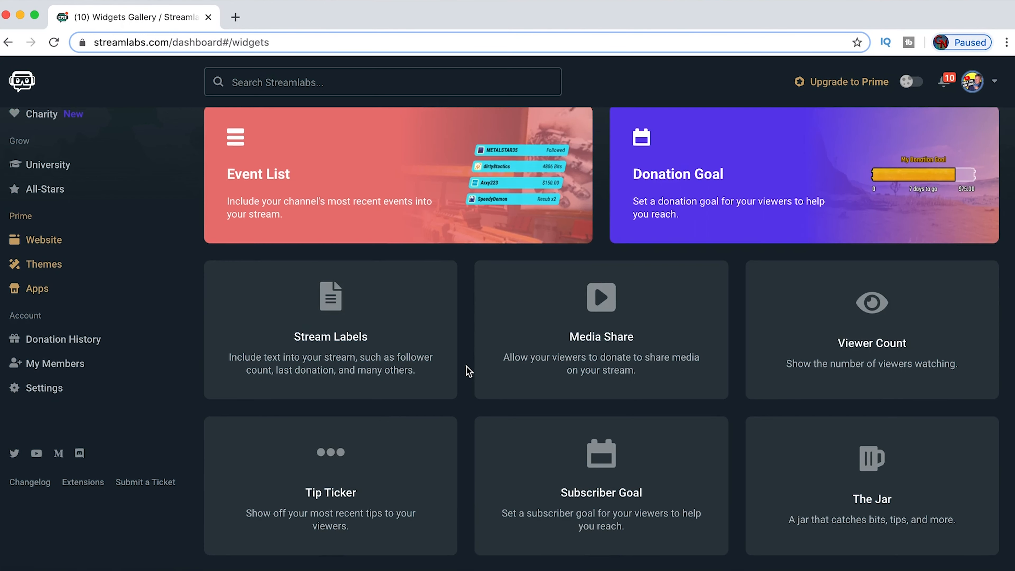
{"action": "scroll", "coordinate": [468, 371], "scroll_direction": "down", "scroll_amount": 4}
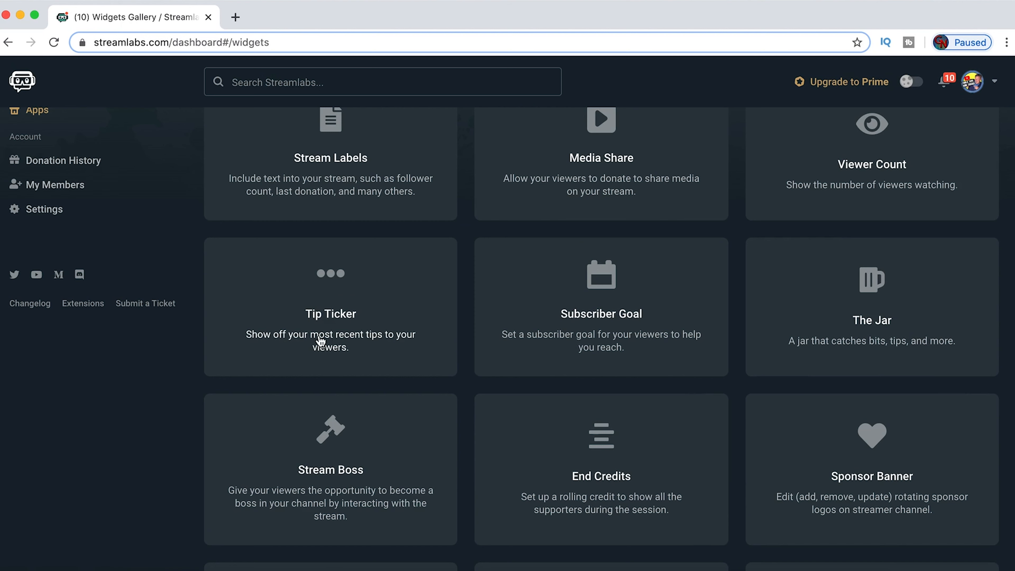
{"action": "left_click", "coordinate": [345, 327]}
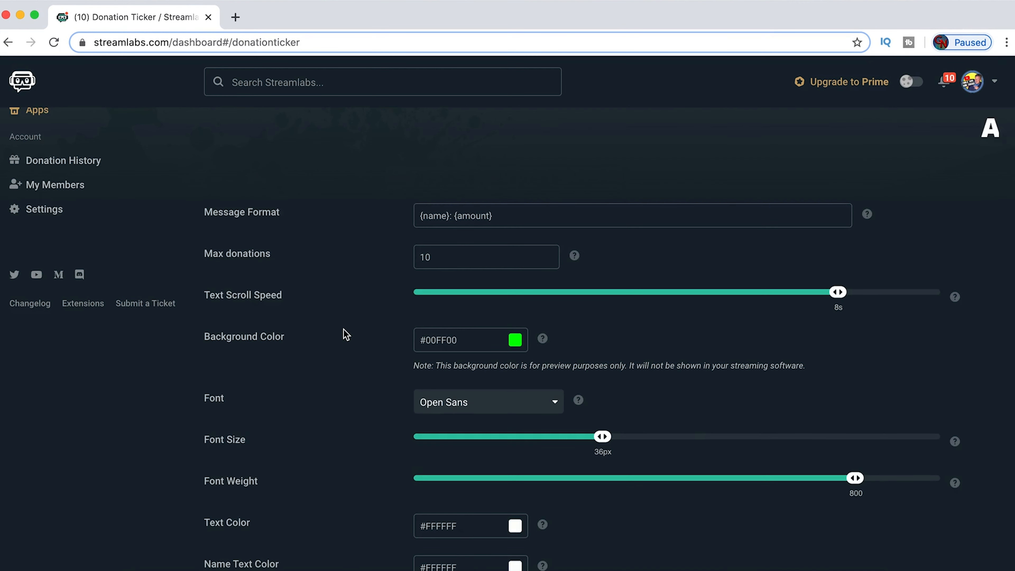
Step: Try a 3 s text scroll speed and the Open Sans Condensed and Oranienbaum fonts on the tip ticker, and review its colour options
{"action": "scroll", "coordinate": [344, 334], "scroll_direction": "up", "scroll_amount": 2}
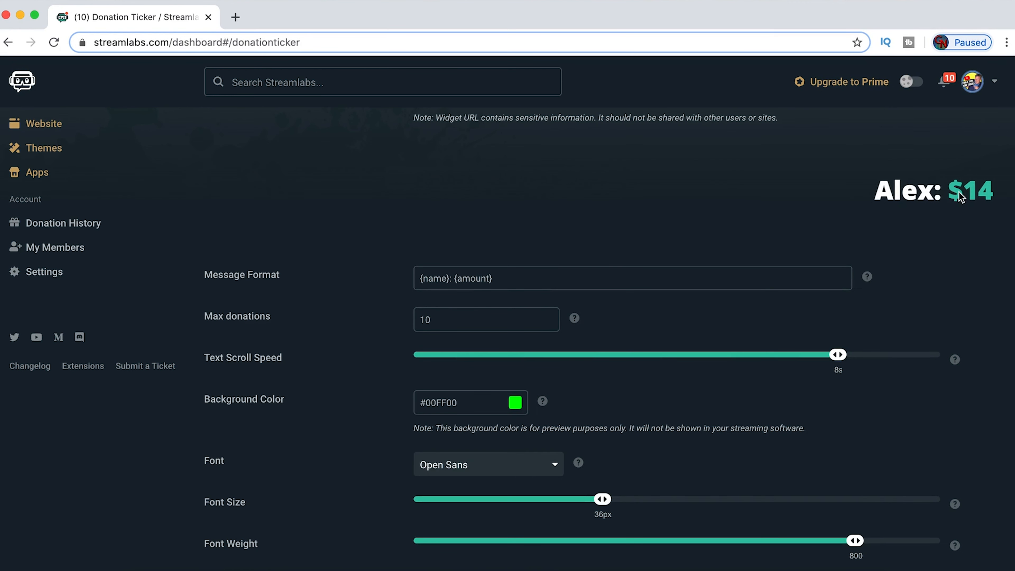
{"action": "scroll", "coordinate": [322, 284], "scroll_direction": "up", "scroll_amount": 1}
{"action": "scroll", "coordinate": [399, 320], "scroll_direction": "down", "scroll_amount": 1}
{"action": "mouse_move", "coordinate": [839, 392]}
{"action": "left_mouse_down"}
{"action": "mouse_move", "coordinate": [529, 400]}
{"action": "mouse_move", "coordinate": [890, 401]}
{"action": "mouse_move", "coordinate": [837, 402]}
{"action": "left_mouse_up"}
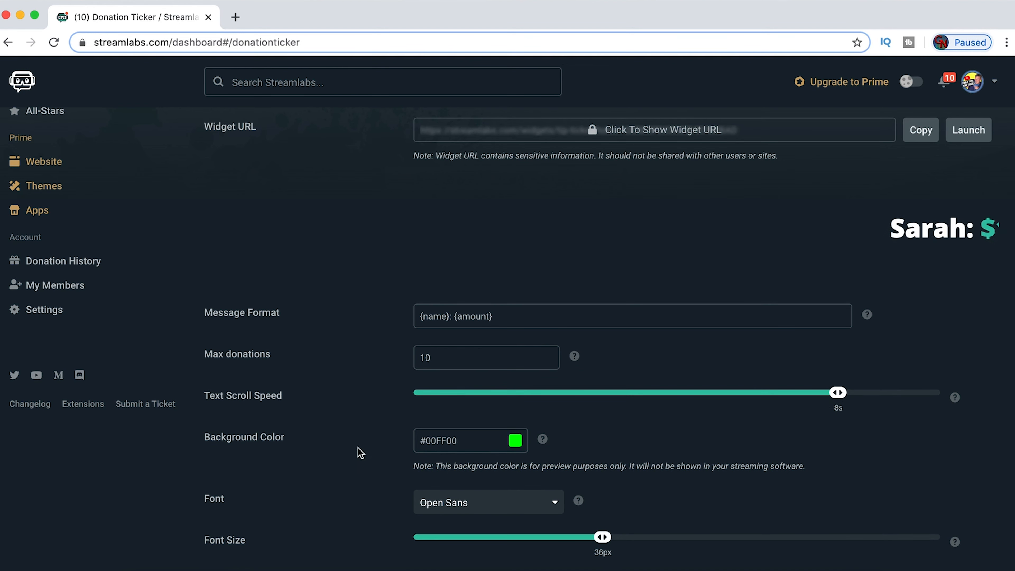
{"action": "scroll", "coordinate": [361, 453], "scroll_direction": "down", "scroll_amount": 3}
{"action": "scroll", "coordinate": [391, 431], "scroll_direction": "down", "scroll_amount": 2}
{"action": "left_click", "coordinate": [557, 412]}
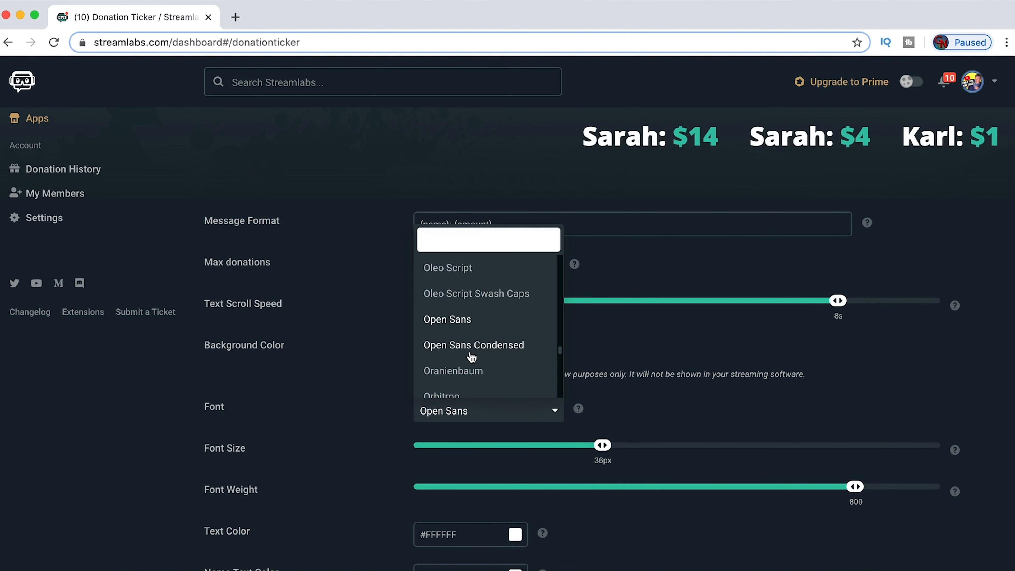
{"action": "left_click", "coordinate": [476, 351]}
{"action": "left_click_drag", "start_coordinate": [676, 300], "coordinate": [574, 301]}
{"action": "left_click", "coordinate": [557, 415]}
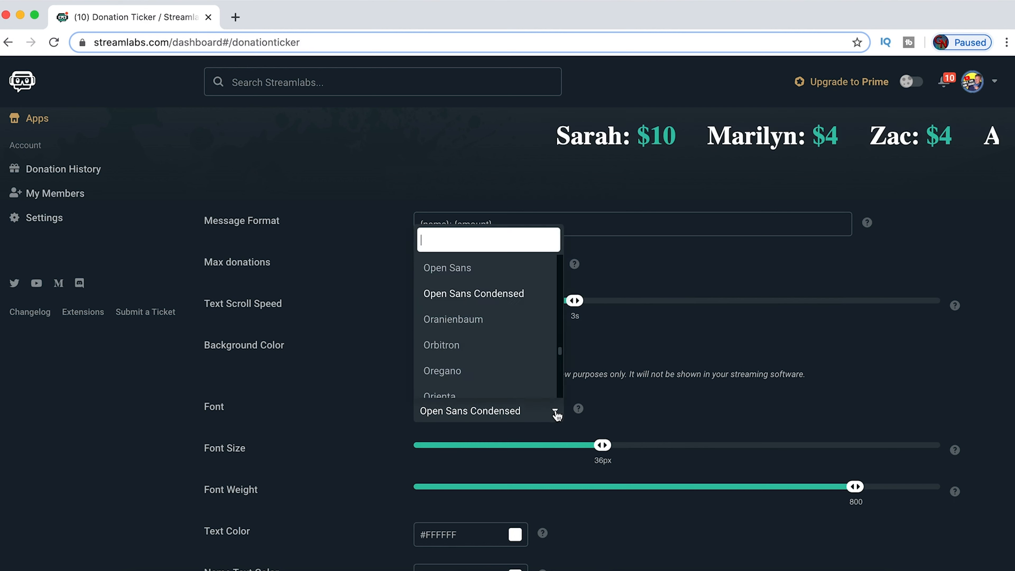
{"action": "left_click", "coordinate": [476, 324]}
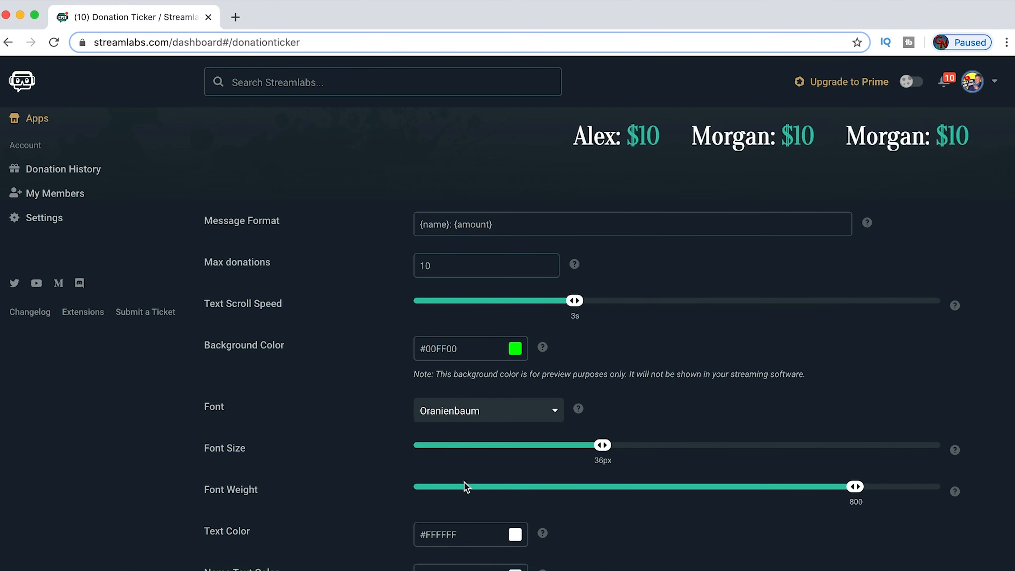
{"action": "scroll", "coordinate": [363, 452], "scroll_direction": "down", "scroll_amount": 4}
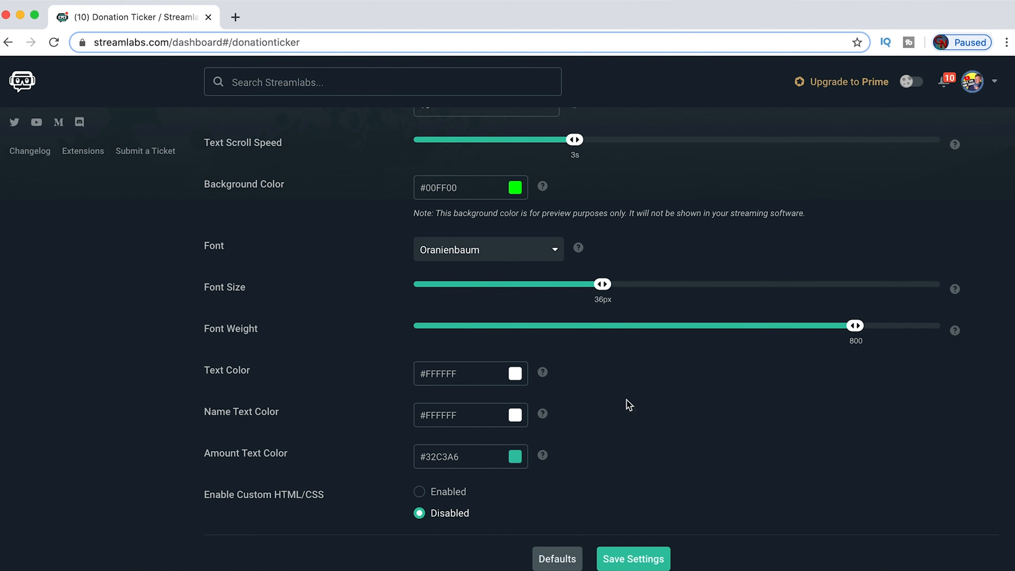
Step: Copy the Tip Ticker widget URL for use as a browser source
{"action": "scroll", "coordinate": [628, 404], "scroll_direction": "up", "scroll_amount": 13}
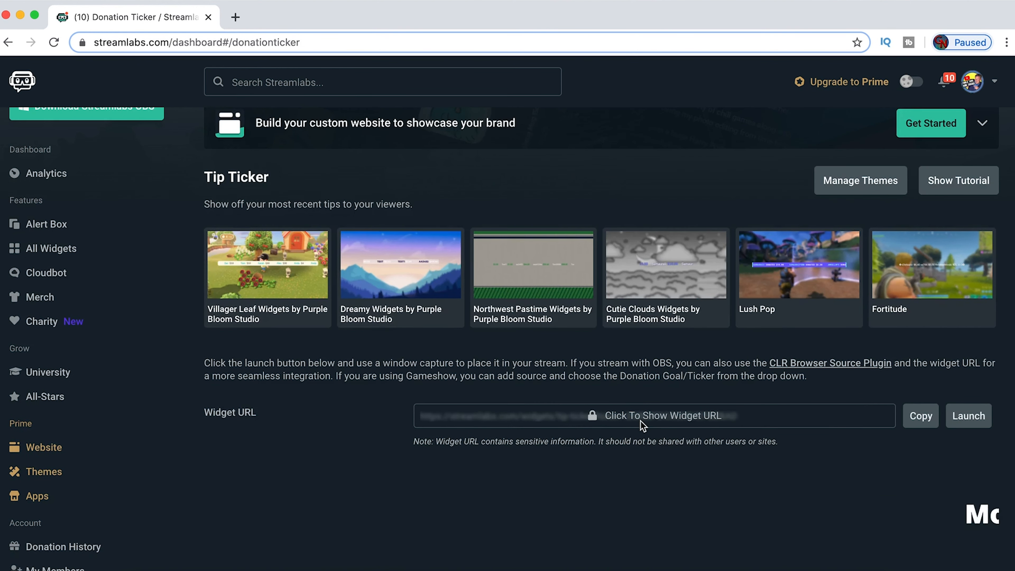
{"action": "scroll", "coordinate": [641, 422], "scroll_direction": "down", "scroll_amount": 5}
{"action": "left_click", "coordinate": [927, 227]}
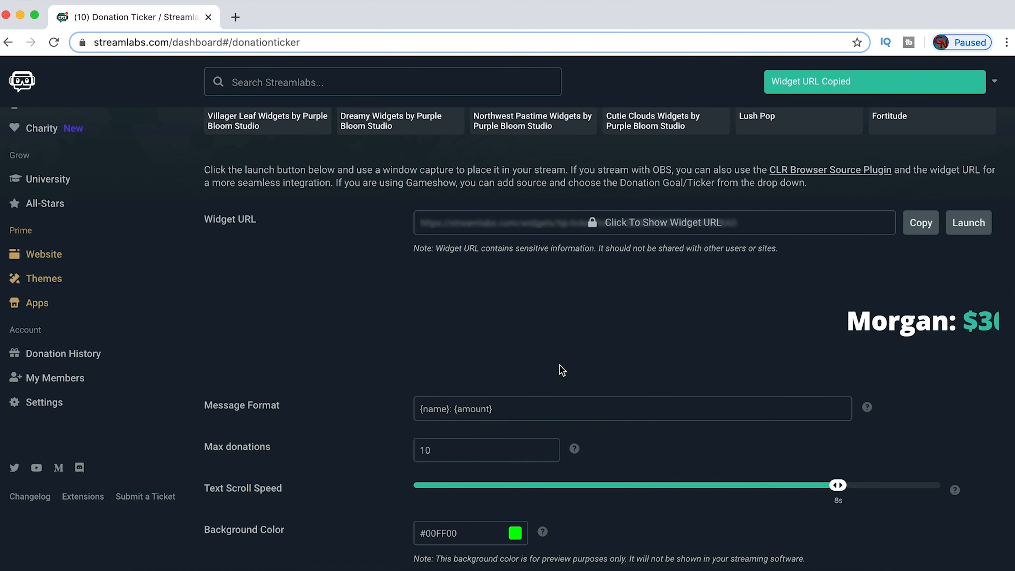
Step: Return to the widget gallery and open the Subscriber Goal widget
{"action": "scroll", "coordinate": [56, 256], "scroll_direction": "up", "scroll_amount": 3}
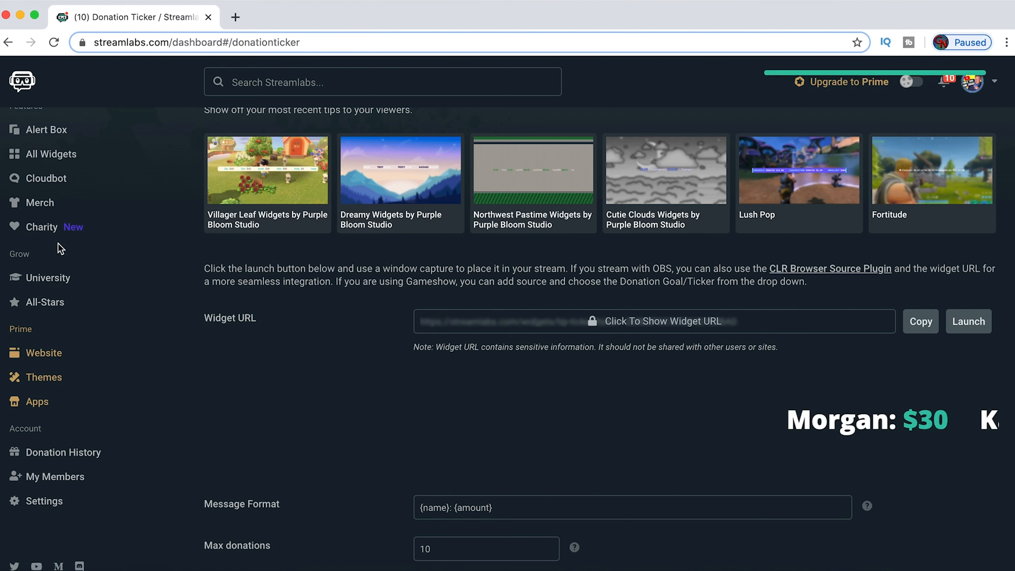
{"action": "left_click", "coordinate": [58, 159]}
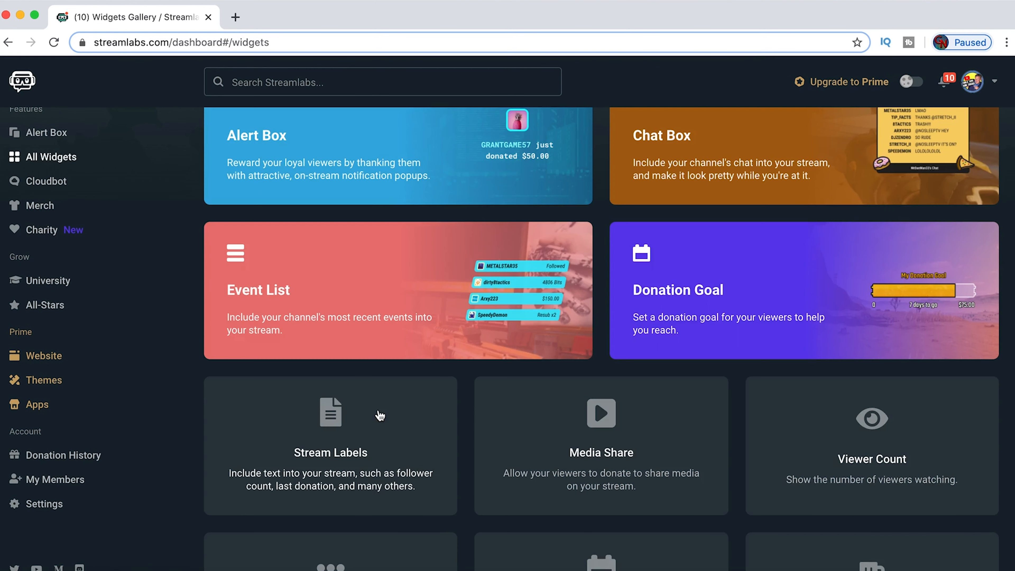
{"action": "scroll", "coordinate": [631, 503], "scroll_direction": "down", "scroll_amount": 5}
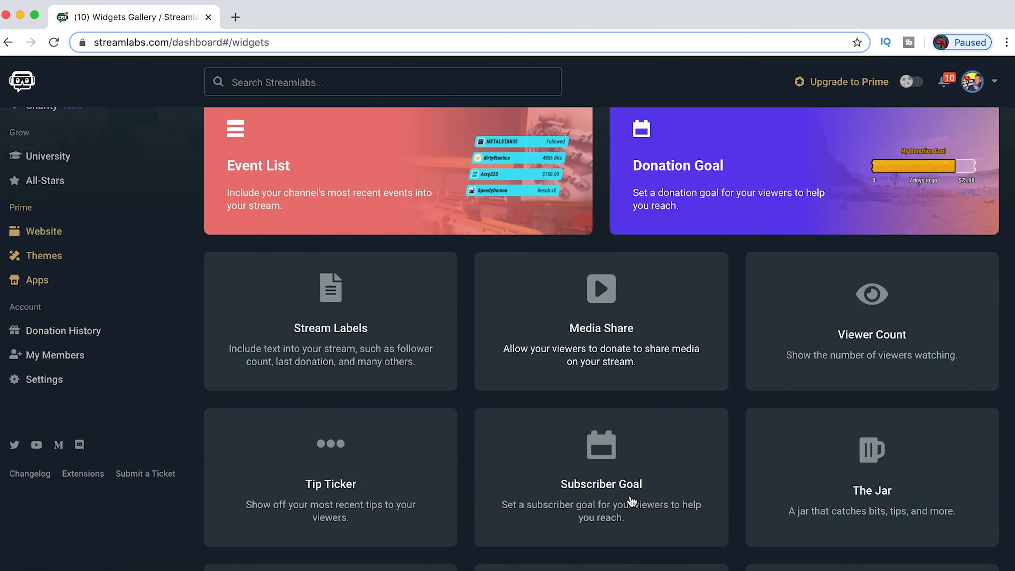
{"action": "left_click", "coordinate": [611, 408]}
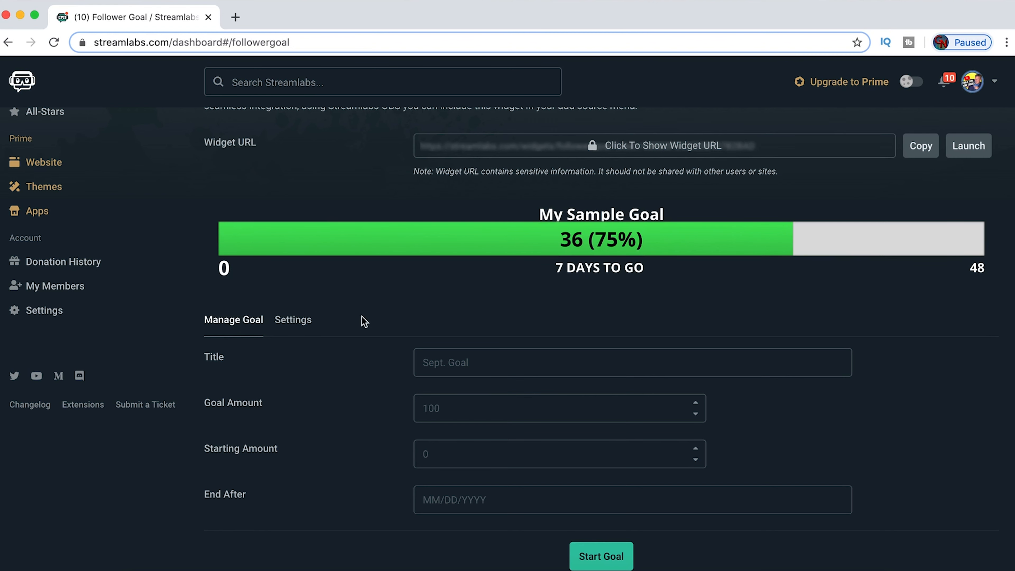
Step: Review the subscriber goal's layout, colour, bar and font settings, and its title, amount and end date fields
{"action": "left_click", "coordinate": [323, 320]}
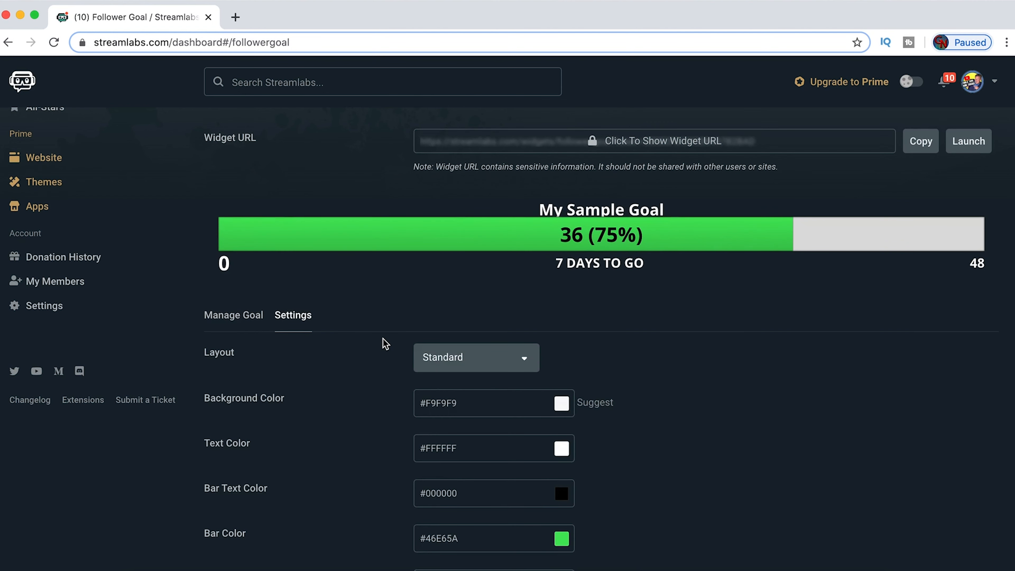
{"action": "scroll", "coordinate": [371, 351], "scroll_direction": "down", "scroll_amount": 3}
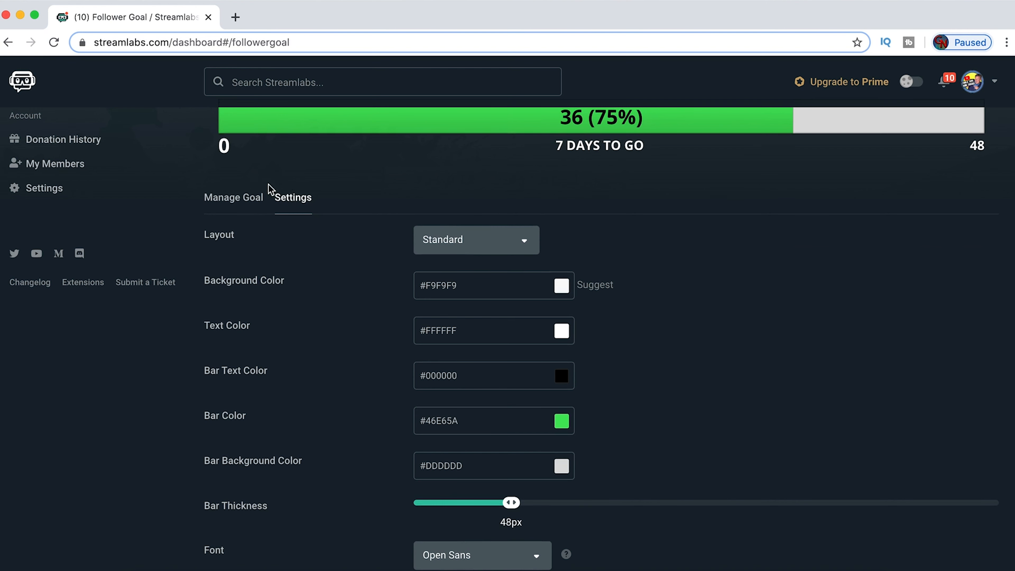
{"action": "left_click", "coordinate": [235, 202]}
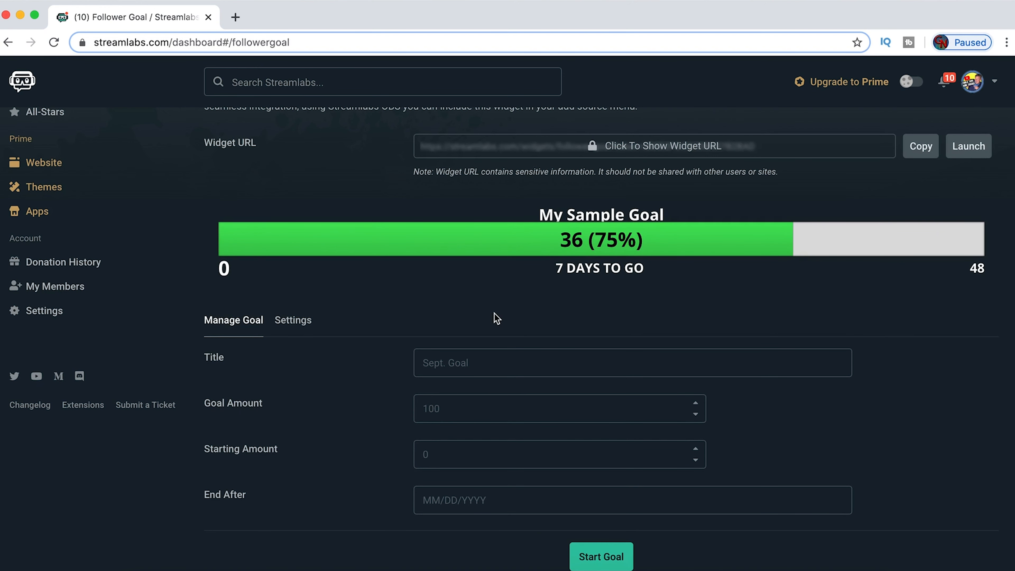
{"action": "scroll", "coordinate": [497, 319], "scroll_direction": "up", "scroll_amount": 1}
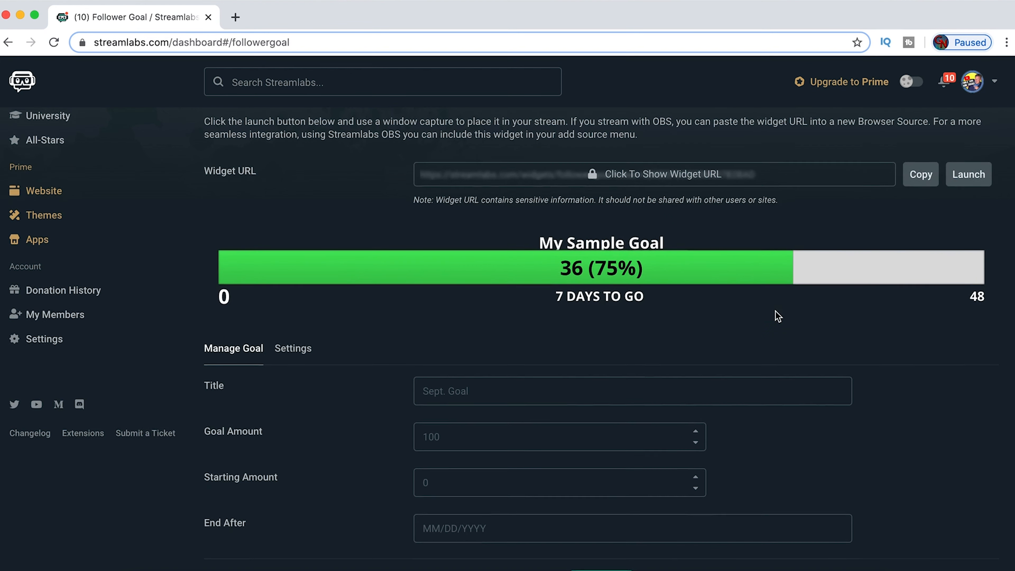
Step: Return to the widget gallery and open The Jar widget
{"action": "scroll", "coordinate": [776, 312], "scroll_direction": "up", "scroll_amount": 5}
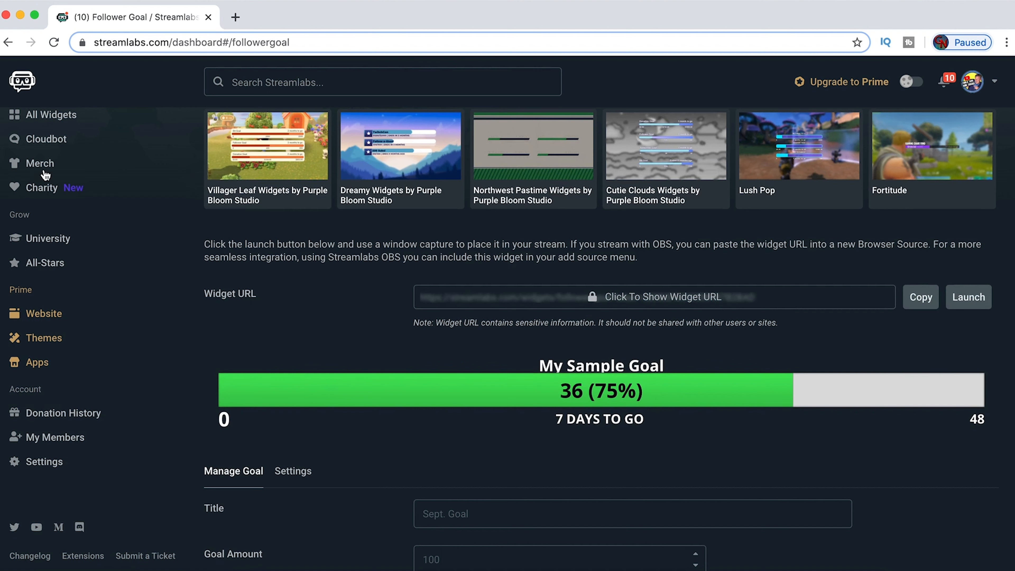
{"action": "left_click", "coordinate": [51, 115]}
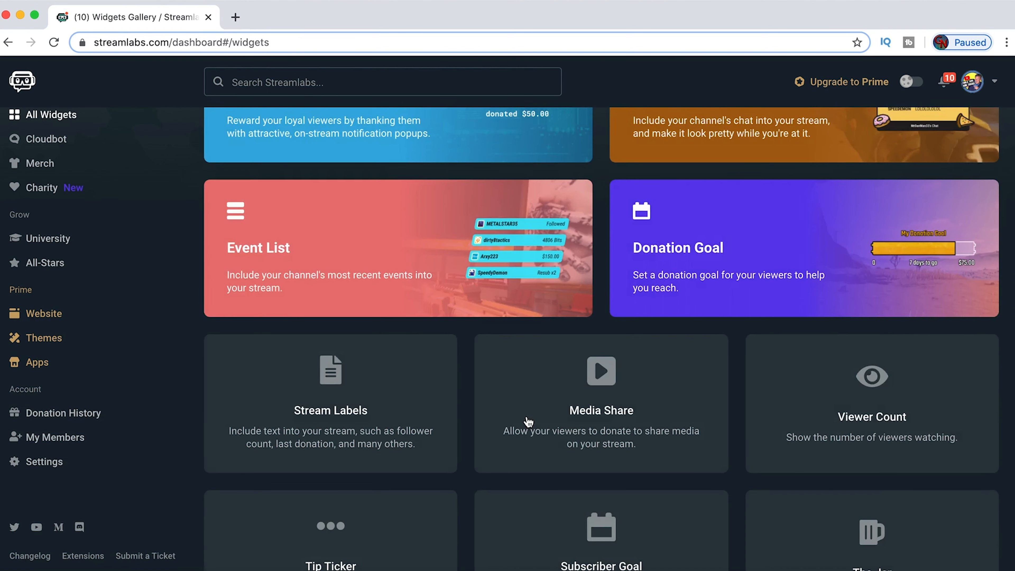
{"action": "scroll", "coordinate": [528, 422], "scroll_direction": "down", "scroll_amount": 7}
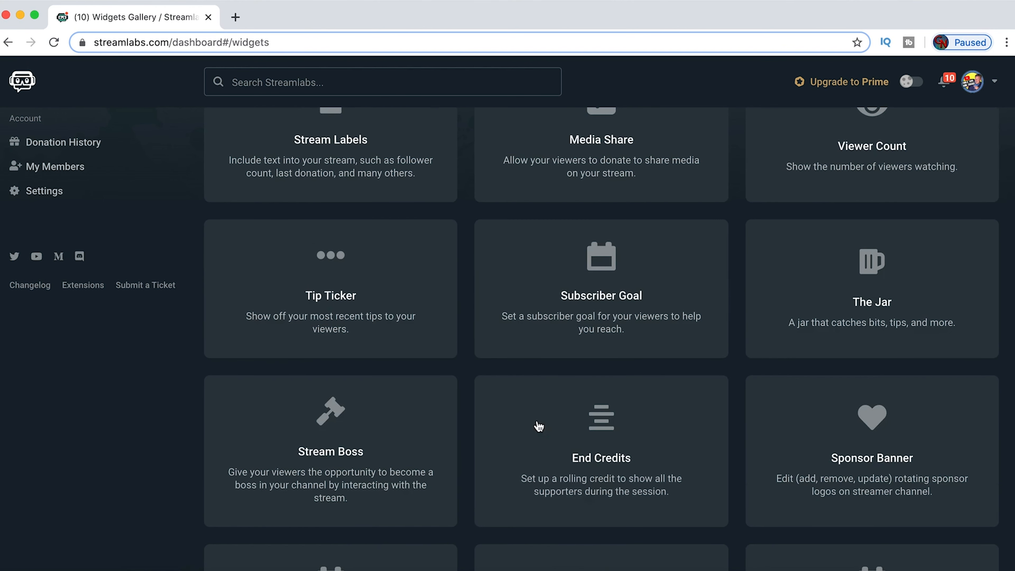
{"action": "left_click", "coordinate": [893, 311]}
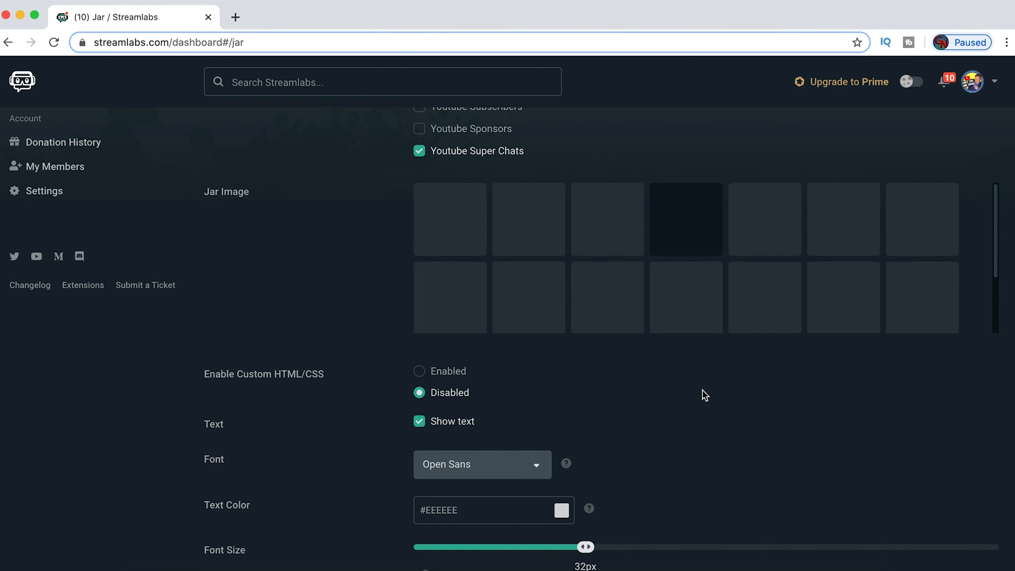
Step: Review the tip jar's options, enable Youtube Subscribers as a jar event and save the settings
{"action": "scroll", "coordinate": [364, 391], "scroll_direction": "up", "scroll_amount": 2}
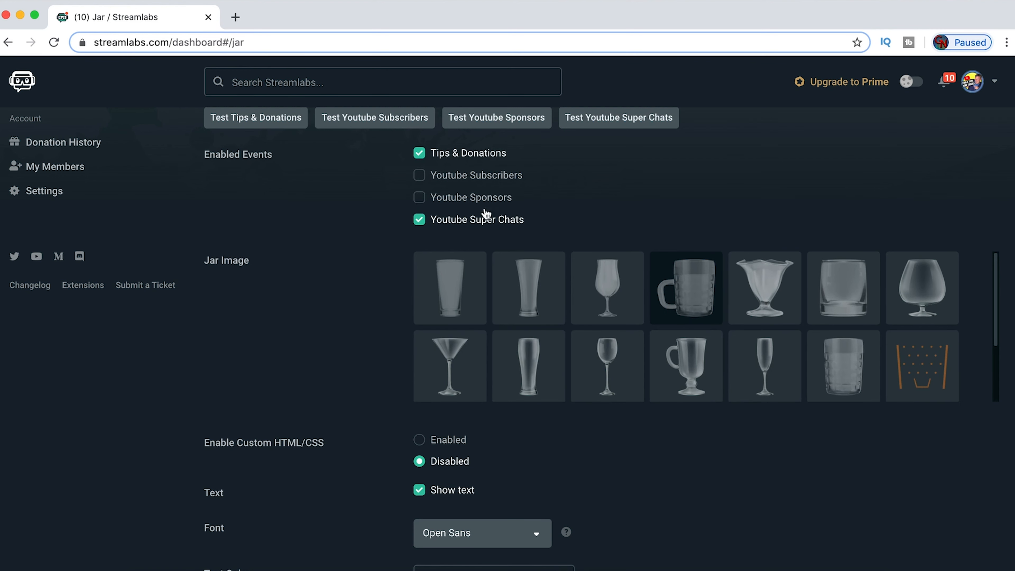
{"action": "scroll", "coordinate": [375, 342], "scroll_direction": "down", "scroll_amount": 5}
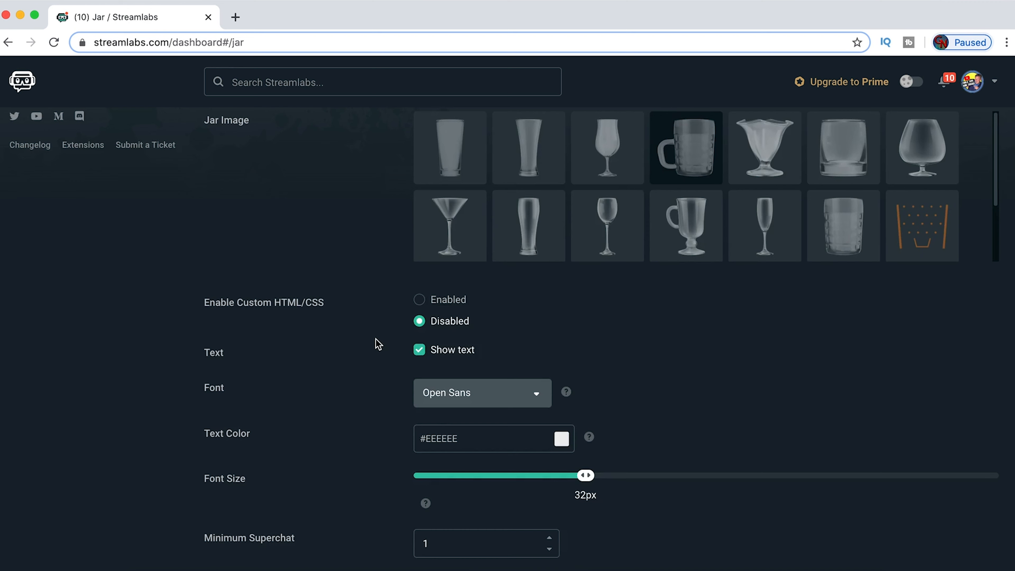
{"action": "scroll", "coordinate": [378, 344], "scroll_direction": "down", "scroll_amount": 8}
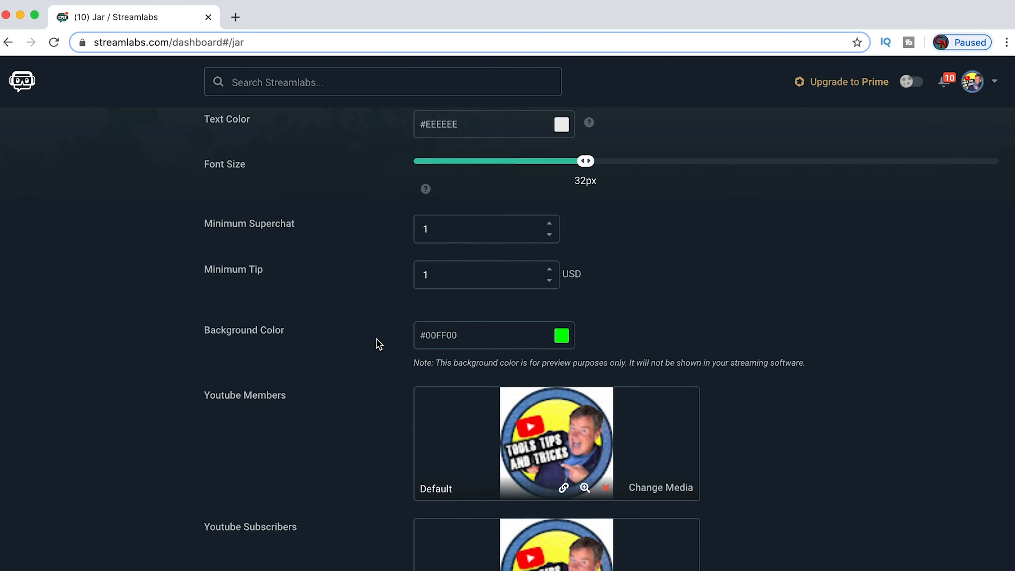
{"action": "scroll", "coordinate": [377, 339], "scroll_direction": "down", "scroll_amount": 14}
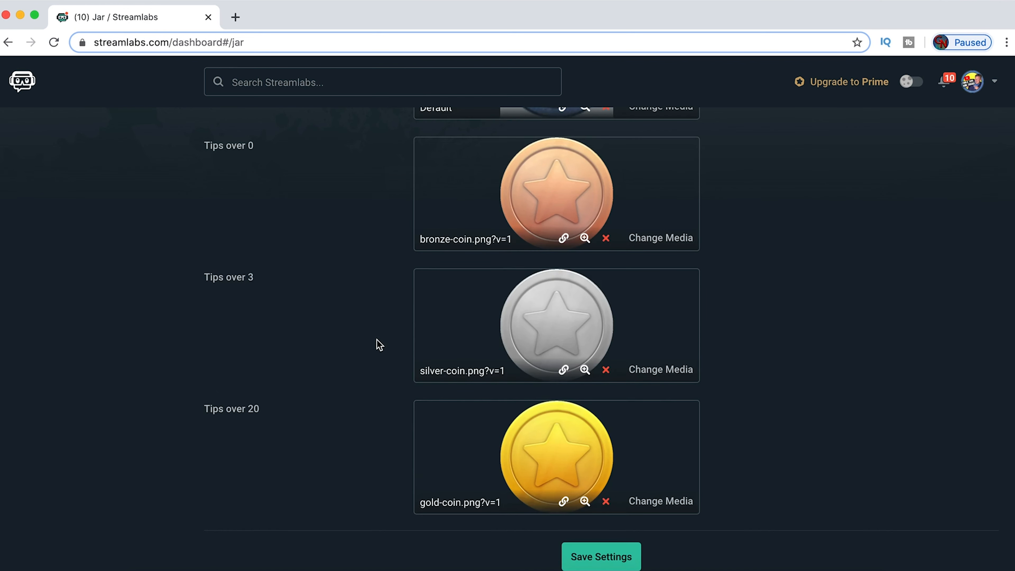
{"action": "scroll", "coordinate": [380, 343], "scroll_direction": "up", "scroll_amount": 20}
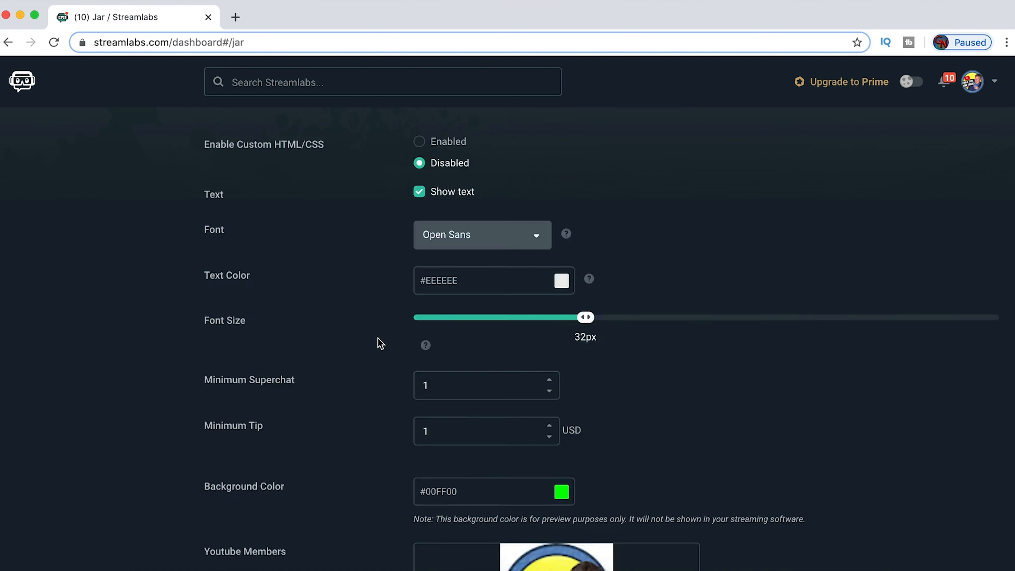
{"action": "scroll", "coordinate": [380, 343], "scroll_direction": "up", "scroll_amount": 3}
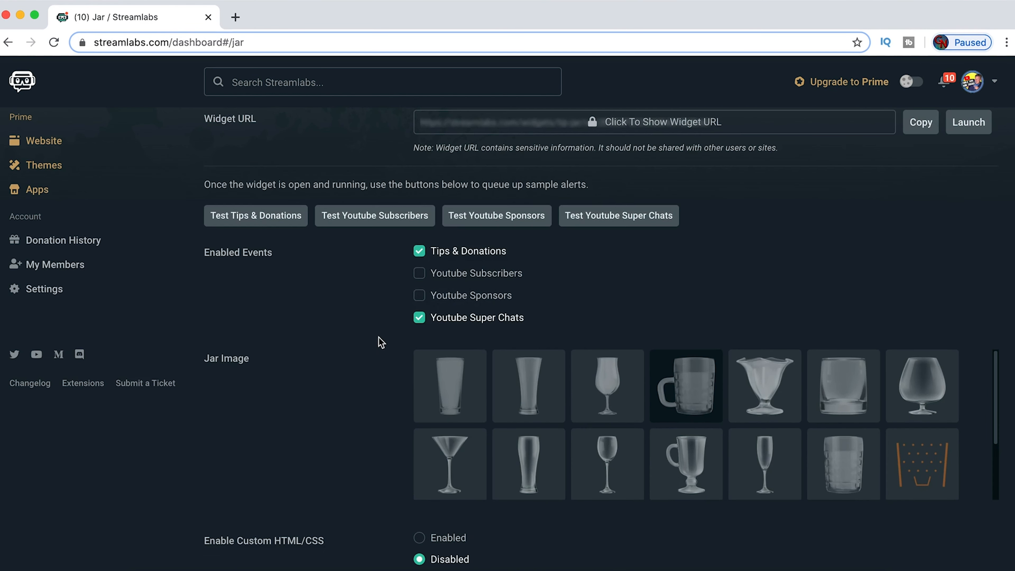
{"action": "left_click", "coordinate": [421, 276]}
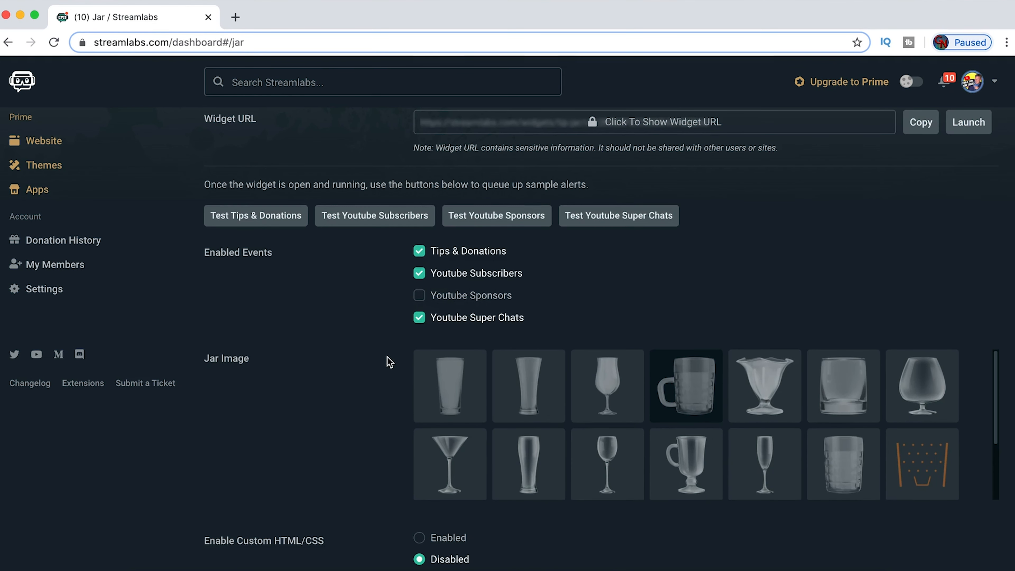
{"action": "scroll", "coordinate": [390, 362], "scroll_direction": "down", "scroll_amount": 11}
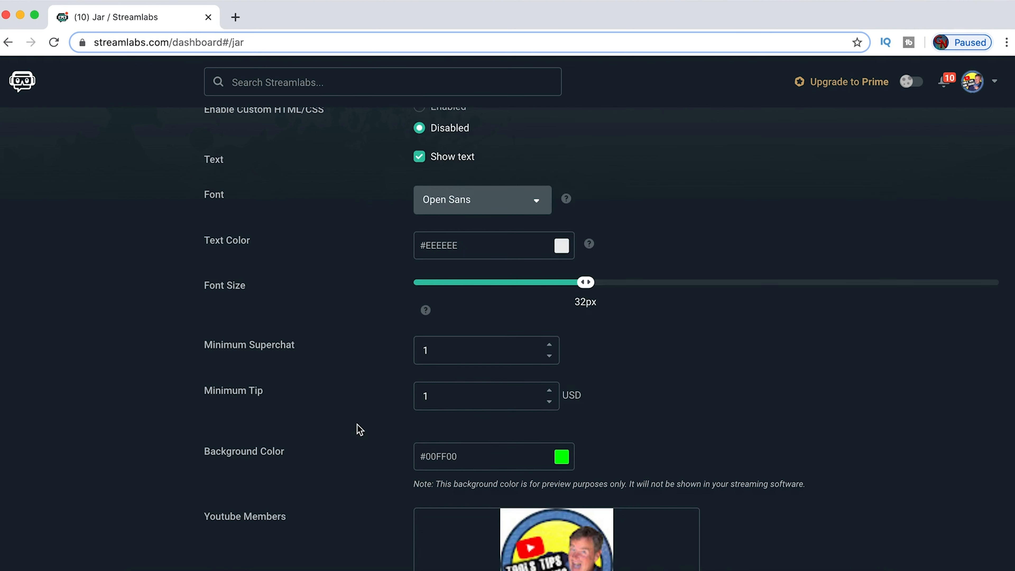
{"action": "scroll", "coordinate": [360, 429], "scroll_direction": "down", "scroll_amount": 15}
{"action": "left_click", "coordinate": [590, 563]}
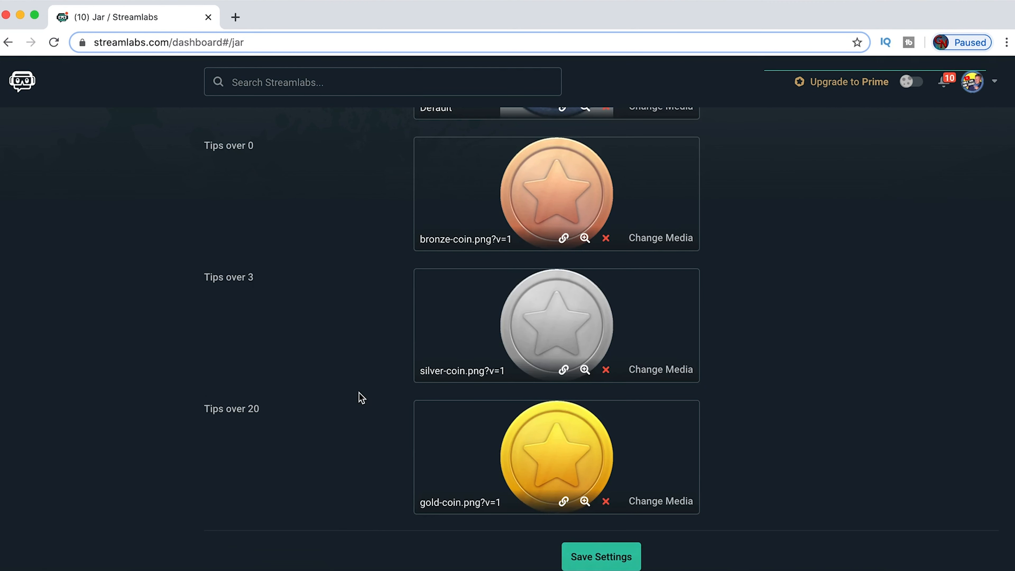
Step: Copy the Tip Jar widget URL for use as a browser source
{"action": "scroll", "coordinate": [396, 362], "scroll_direction": "up", "scroll_amount": 20}
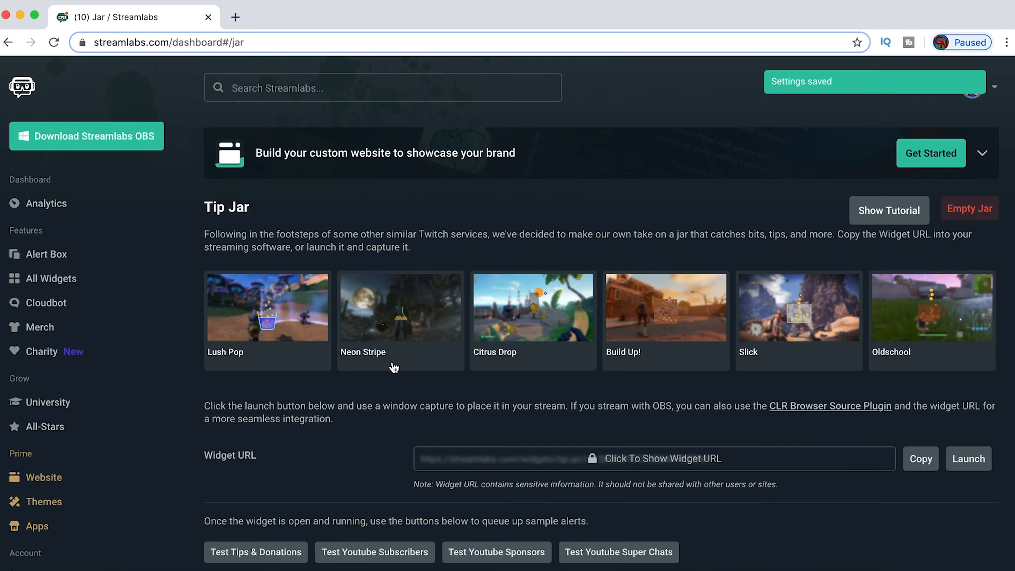
{"action": "scroll", "coordinate": [394, 368], "scroll_direction": "down", "scroll_amount": 5}
{"action": "left_click", "coordinate": [919, 283]}
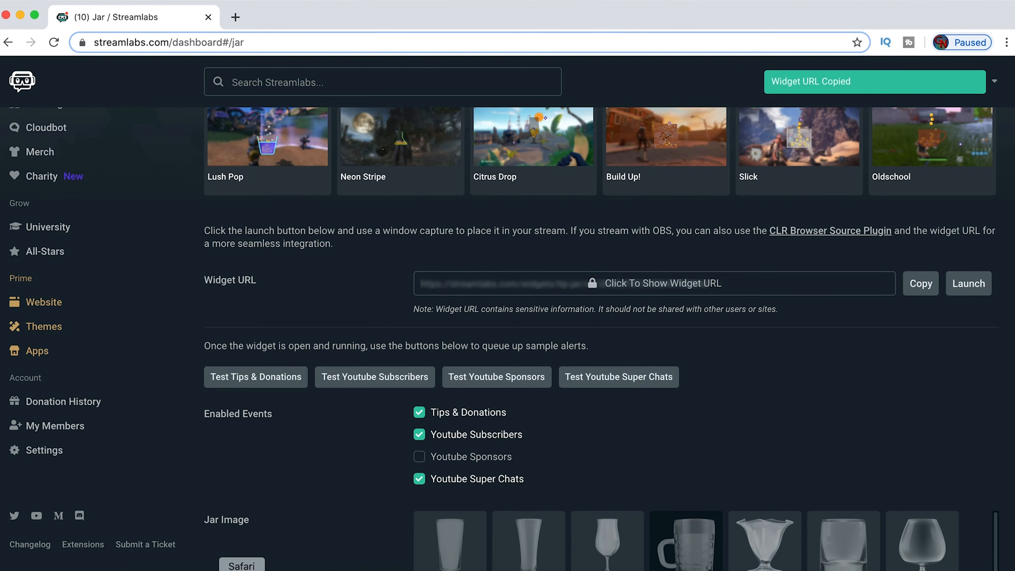
Step: Switch to OBS and add a new Browser source named Jar
{"action": "left_click", "coordinate": [844, 548]}
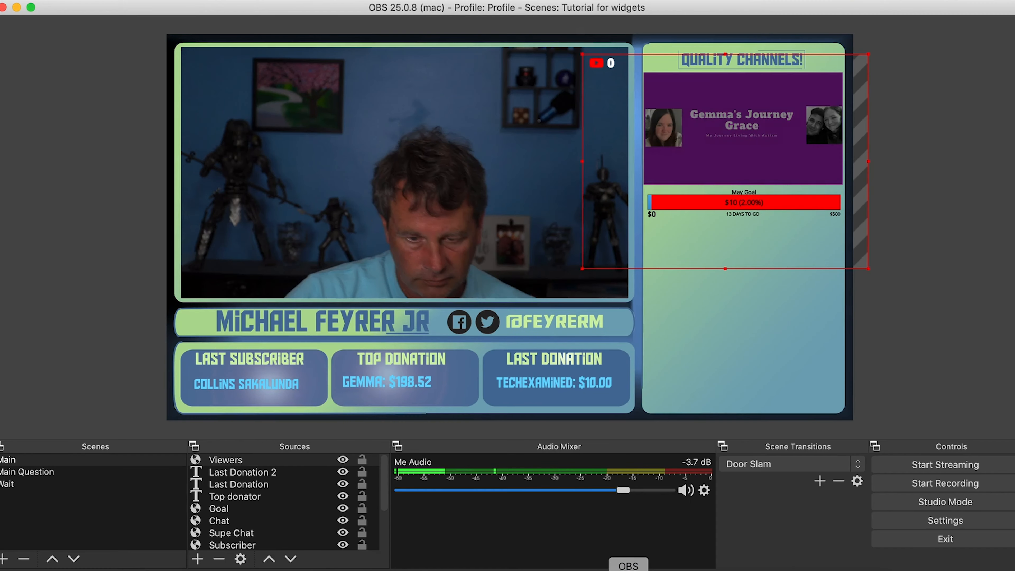
{"action": "left_click", "coordinate": [198, 559]}
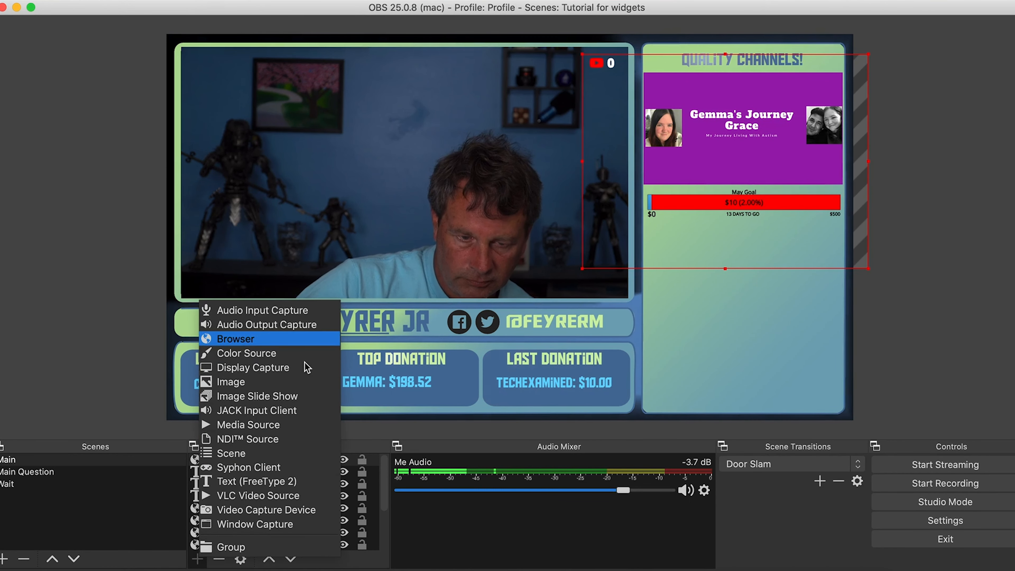
{"action": "left_click", "coordinate": [280, 338]}
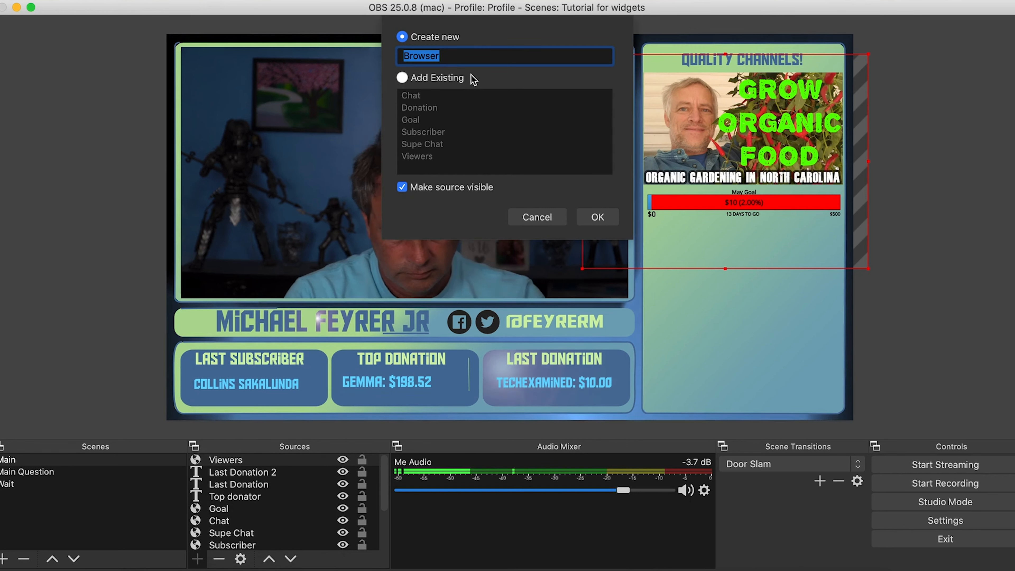
{"action": "type", "text": "Jar"}
{"action": "left_click", "coordinate": [597, 217]}
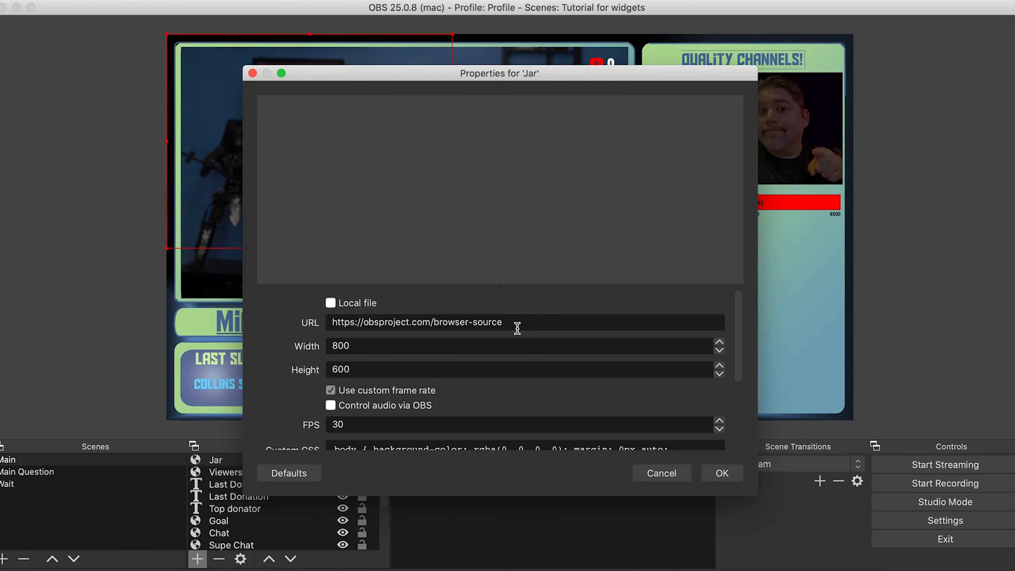
Step: Replace the Jar source's default URL with the copied widget URL and accept its properties
{"action": "left_click_drag", "start_coordinate": [517, 328], "coordinate": [254, 326]}
{"action": "key", "text": "super+v"}
{"action": "scroll", "coordinate": [496, 307], "scroll_direction": "down", "scroll_amount": 2}
{"action": "scroll", "coordinate": [493, 312], "scroll_direction": "down", "scroll_amount": 3}
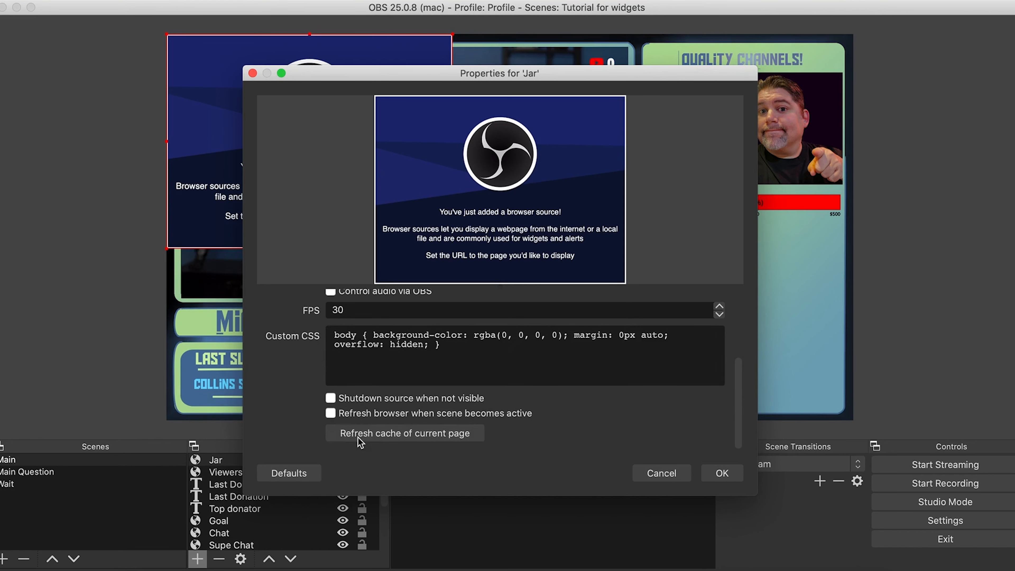
{"action": "left_click", "coordinate": [716, 475]}
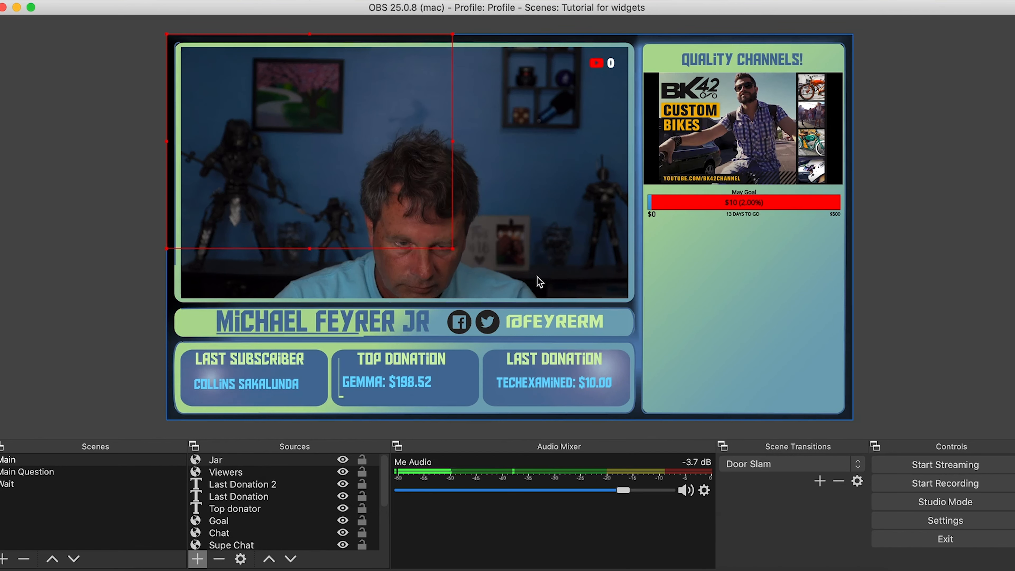
Step: Move the jar to the webcam frame's lower-right corner and scale it to about half its size
{"action": "left_click_drag", "start_coordinate": [422, 250], "coordinate": [578, 292]}
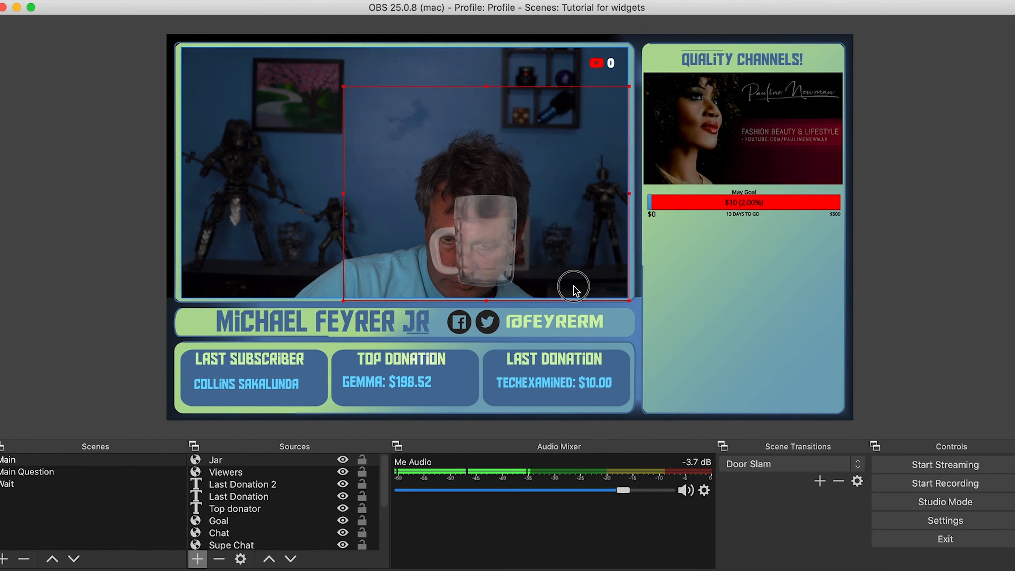
{"action": "left_click_drag", "start_coordinate": [343, 87], "coordinate": [487, 211]}
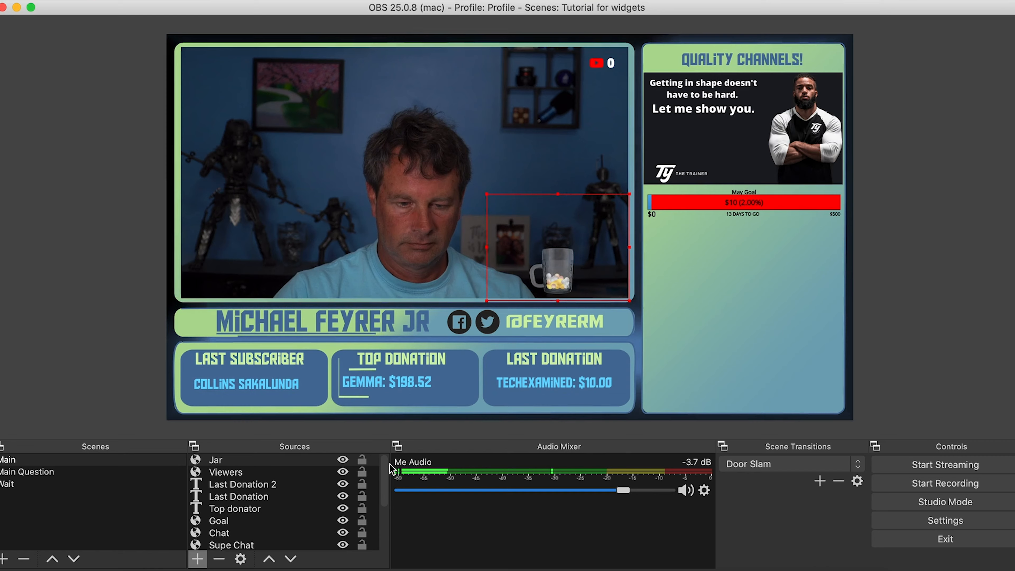
Step: Switch to the Streamlabs page, send a test Tips & Donations alert to the jar, and return to OBS to watch it
{"action": "left_click", "coordinate": [210, 568]}
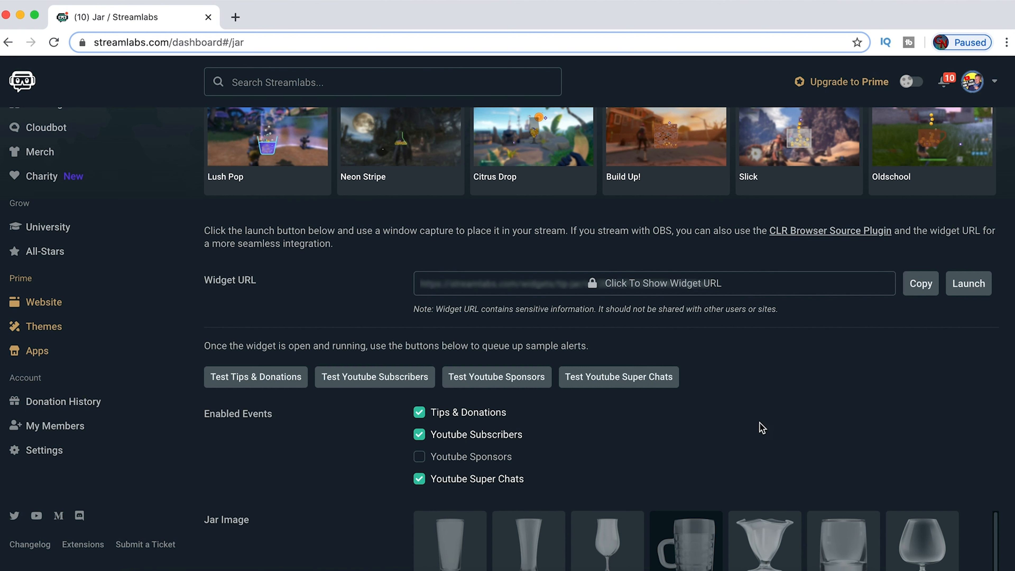
{"action": "left_click", "coordinate": [241, 380]}
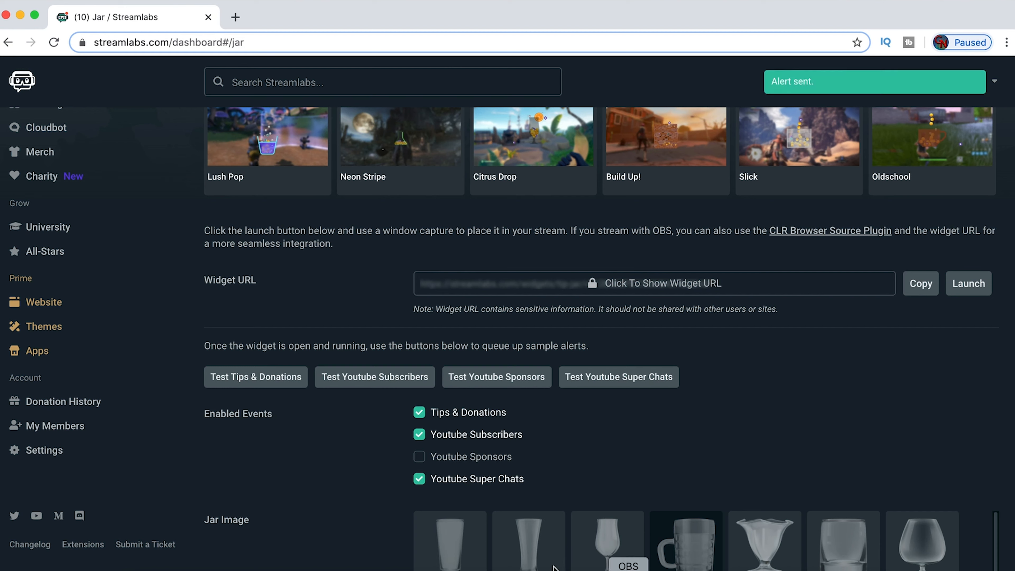
{"action": "left_click", "coordinate": [629, 568]}
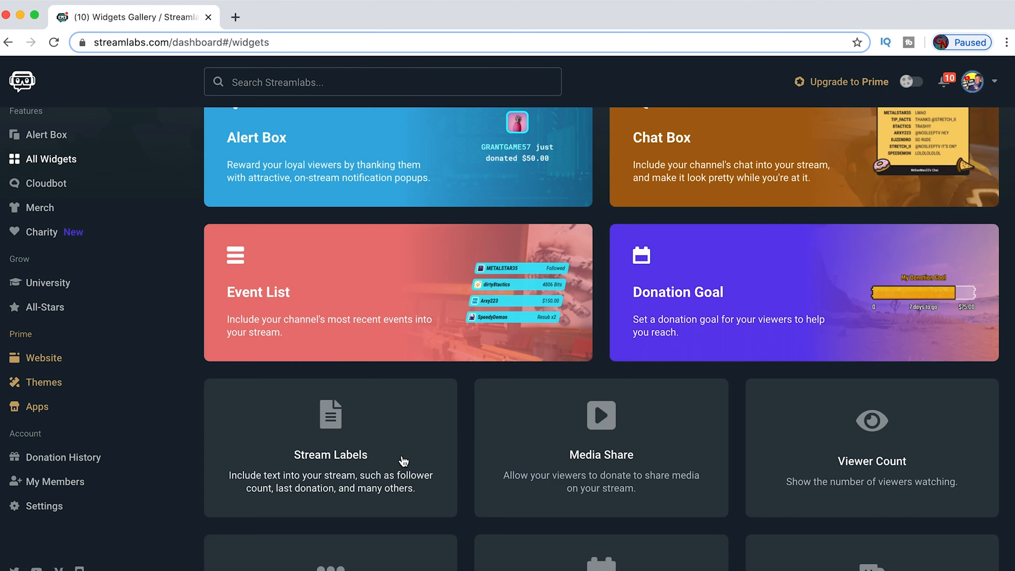
Step: Browse the remaining widgets in the Streamlabs gallery and open the End Credits widget
{"action": "scroll", "coordinate": [666, 414], "scroll_direction": "down", "scroll_amount": 5}
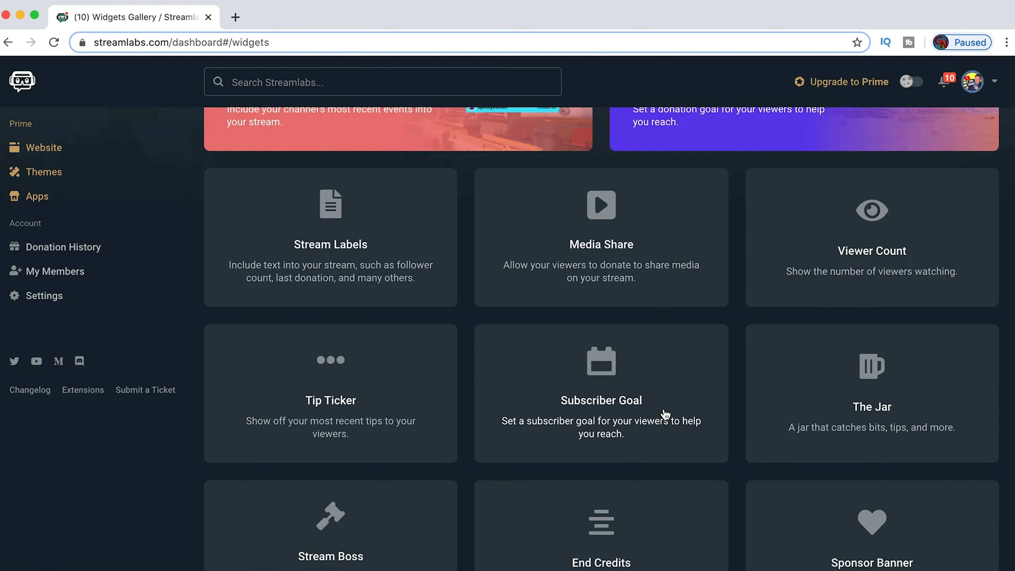
{"action": "scroll", "coordinate": [665, 414], "scroll_direction": "down", "scroll_amount": 1}
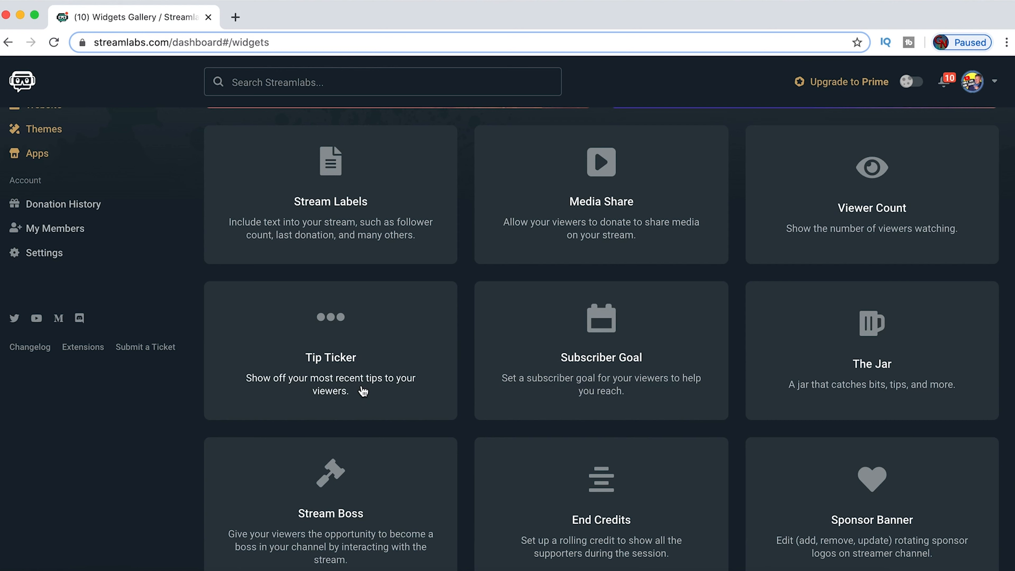
{"action": "scroll", "coordinate": [363, 391], "scroll_direction": "down", "scroll_amount": 4}
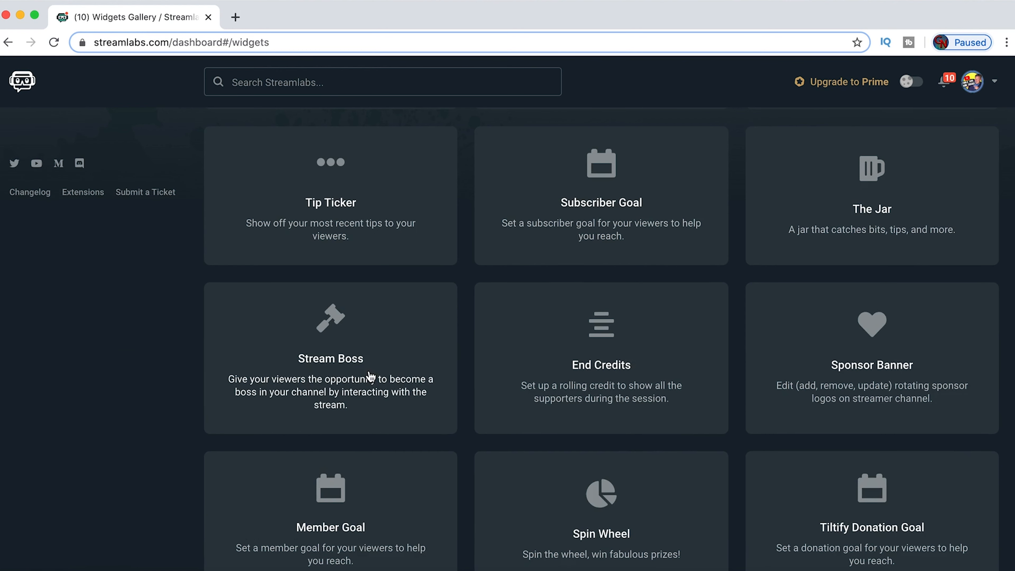
{"action": "scroll", "coordinate": [368, 362], "scroll_direction": "down", "scroll_amount": 2}
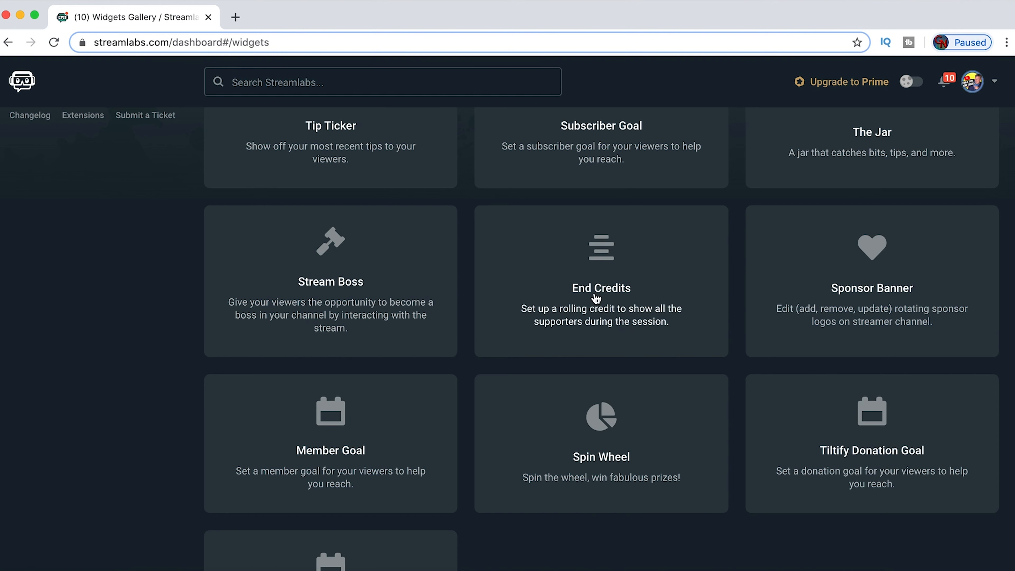
{"action": "left_click", "coordinate": [600, 260]}
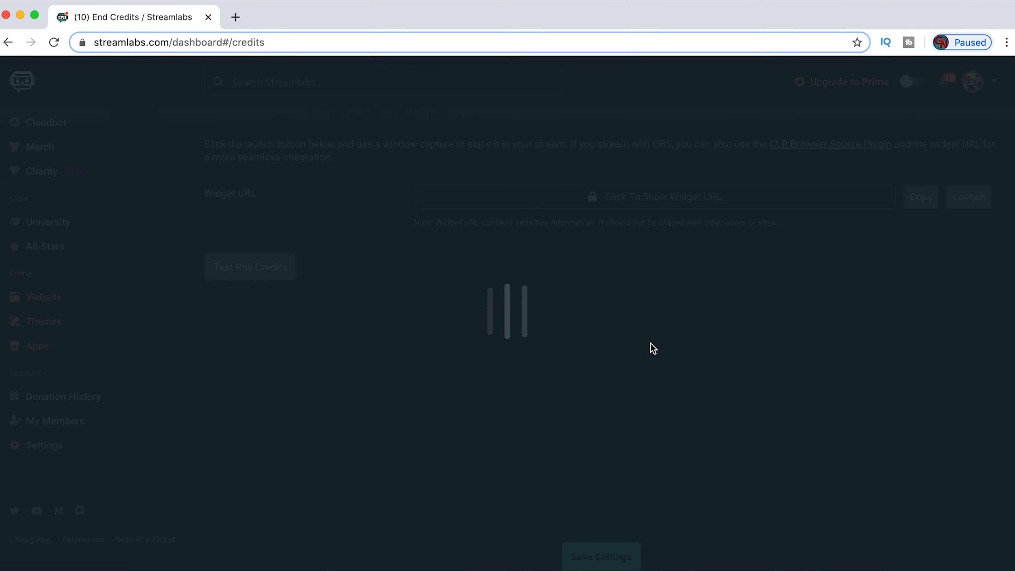
Step: Look over the end credits settings and preview, and set the credits theme to Default
{"action": "scroll", "coordinate": [651, 343], "scroll_direction": "down", "scroll_amount": 10}
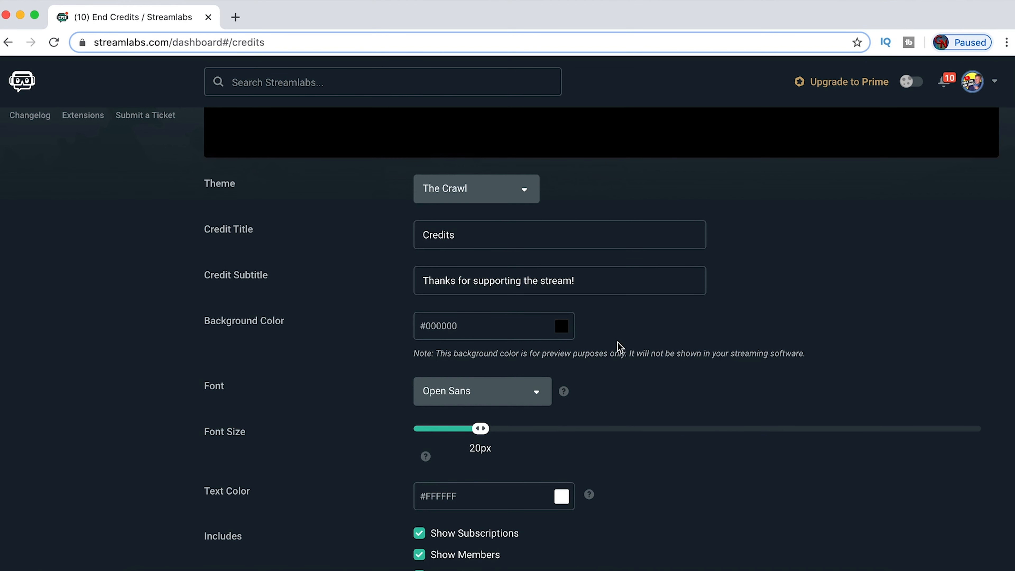
{"action": "scroll", "coordinate": [620, 347], "scroll_direction": "up", "scroll_amount": 1}
{"action": "scroll", "coordinate": [622, 347], "scroll_direction": "up", "scroll_amount": 5}
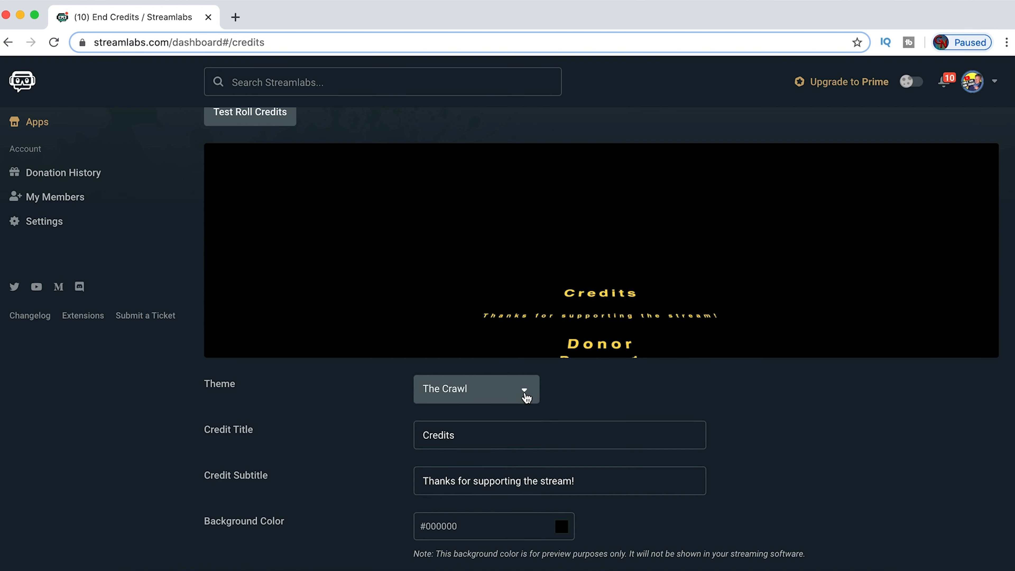
{"action": "left_click", "coordinate": [526, 395]}
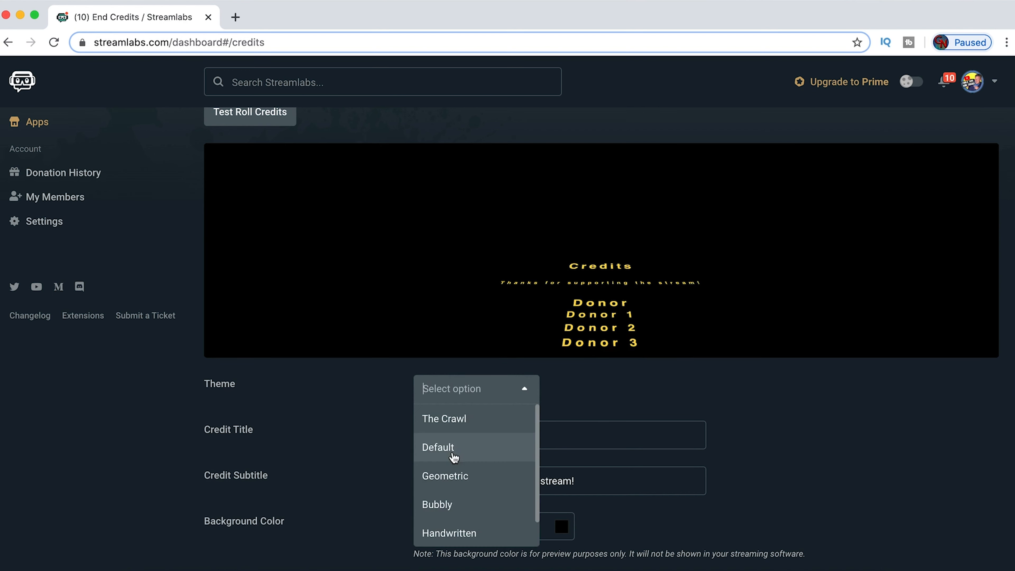
{"action": "left_click", "coordinate": [528, 455]}
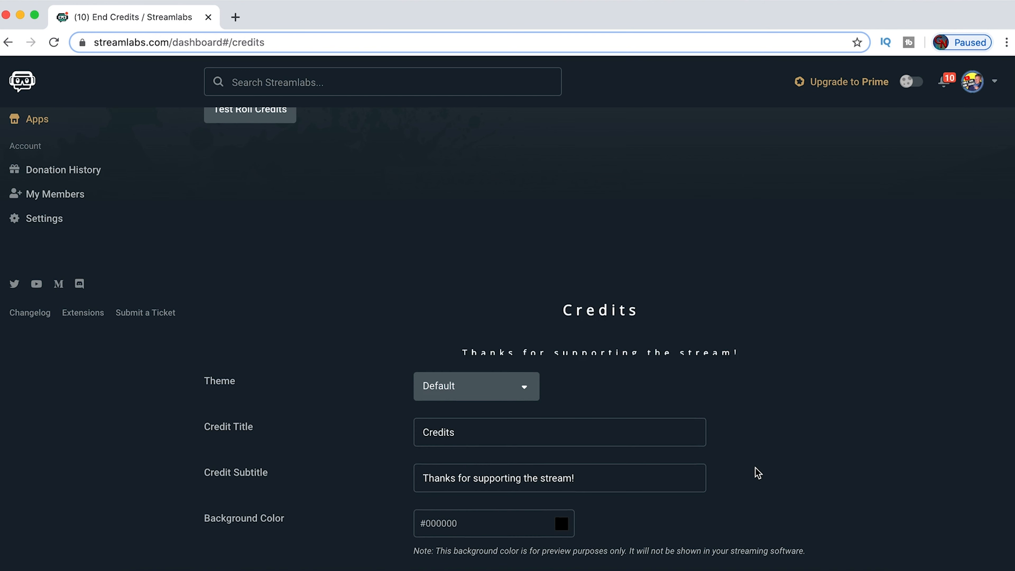
Step: Replace the end credits title with "People Who Rock!"
{"action": "double_click", "coordinate": [431, 425]}
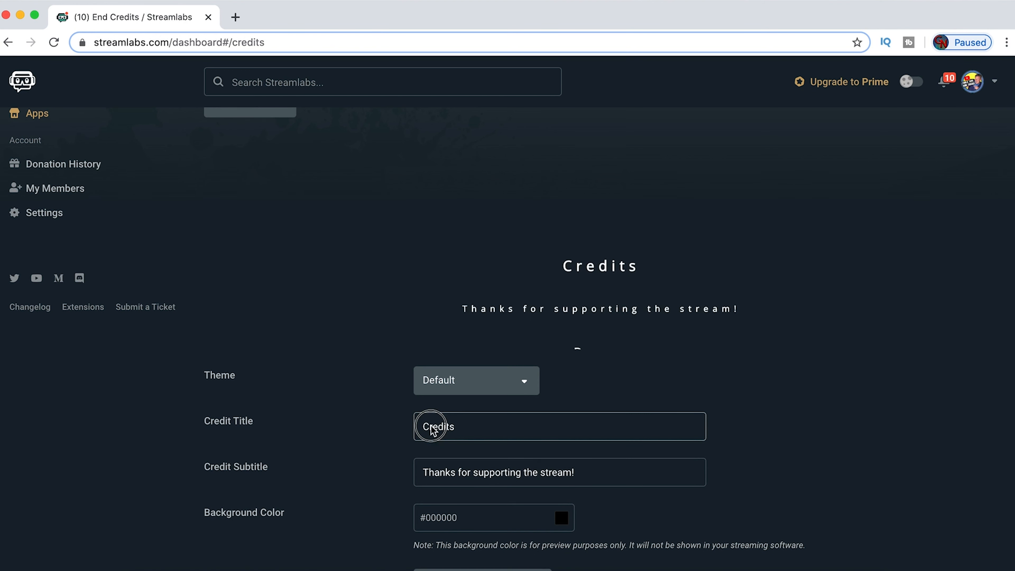
{"action": "type", "text": "People Who Rock!"}
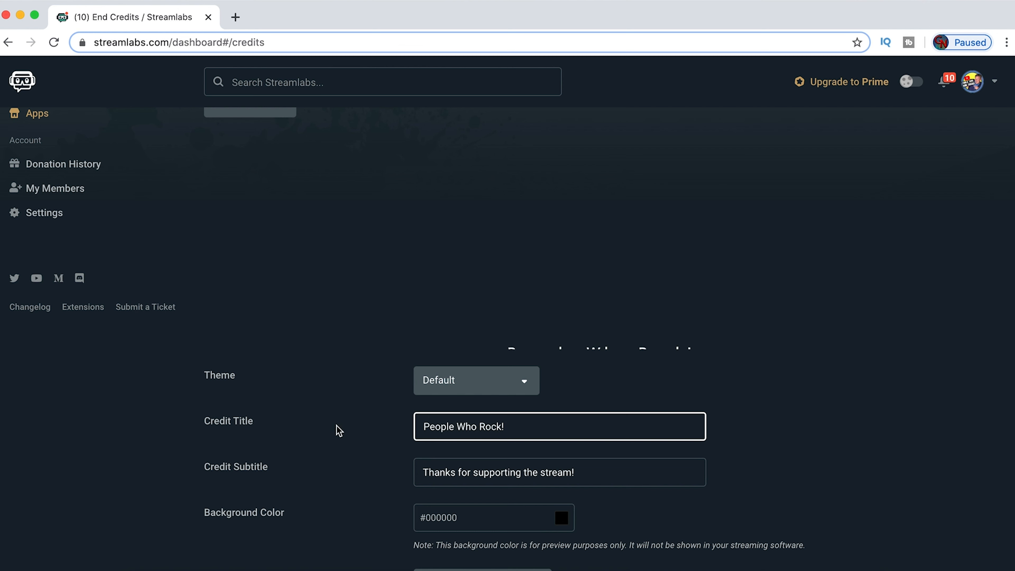
{"action": "left_click", "coordinate": [346, 457]}
Step: Look over the credits preview, font and text colour, included supporter groups, group labels, and the loop, delay and roll options
{"action": "scroll", "coordinate": [346, 457], "scroll_direction": "down", "scroll_amount": 2}
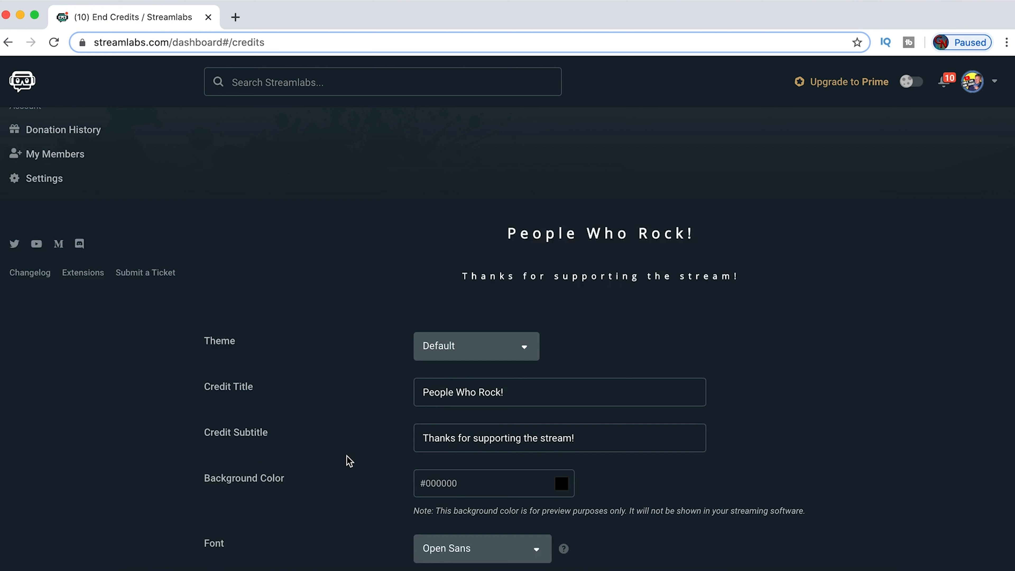
{"action": "scroll", "coordinate": [347, 457], "scroll_direction": "down", "scroll_amount": 2}
{"action": "scroll", "coordinate": [373, 453], "scroll_direction": "down", "scroll_amount": 1}
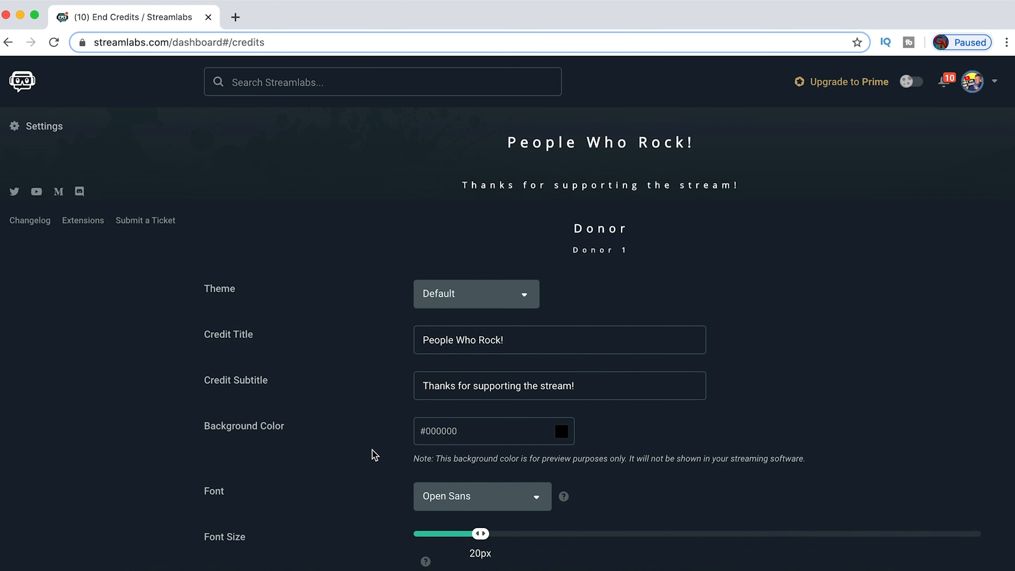
{"action": "scroll", "coordinate": [373, 454], "scroll_direction": "down", "scroll_amount": 1}
{"action": "scroll", "coordinate": [390, 468], "scroll_direction": "down", "scroll_amount": 5}
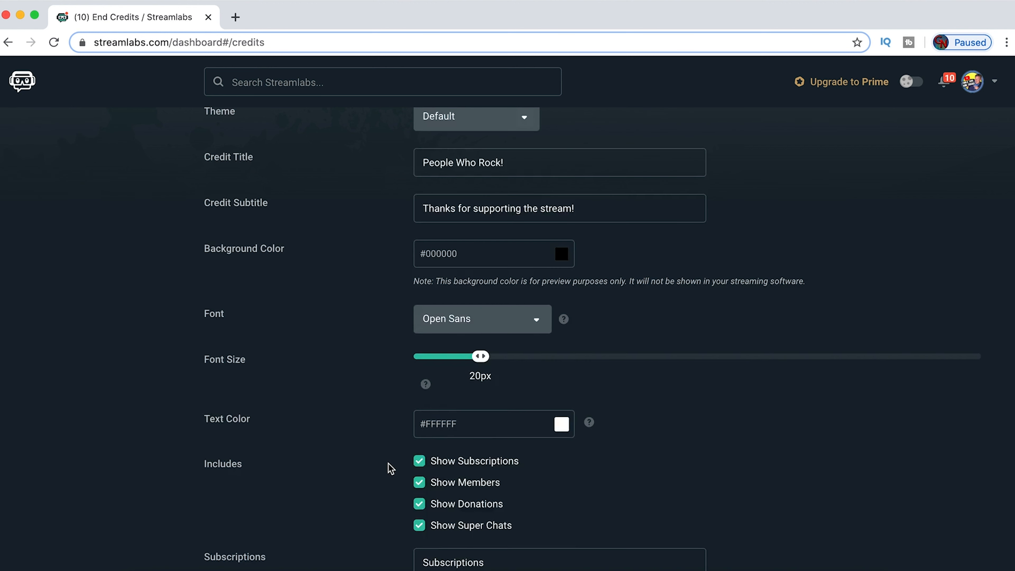
{"action": "scroll", "coordinate": [391, 470], "scroll_direction": "up", "scroll_amount": 12}
{"action": "scroll", "coordinate": [394, 470], "scroll_direction": "down", "scroll_amount": 10}
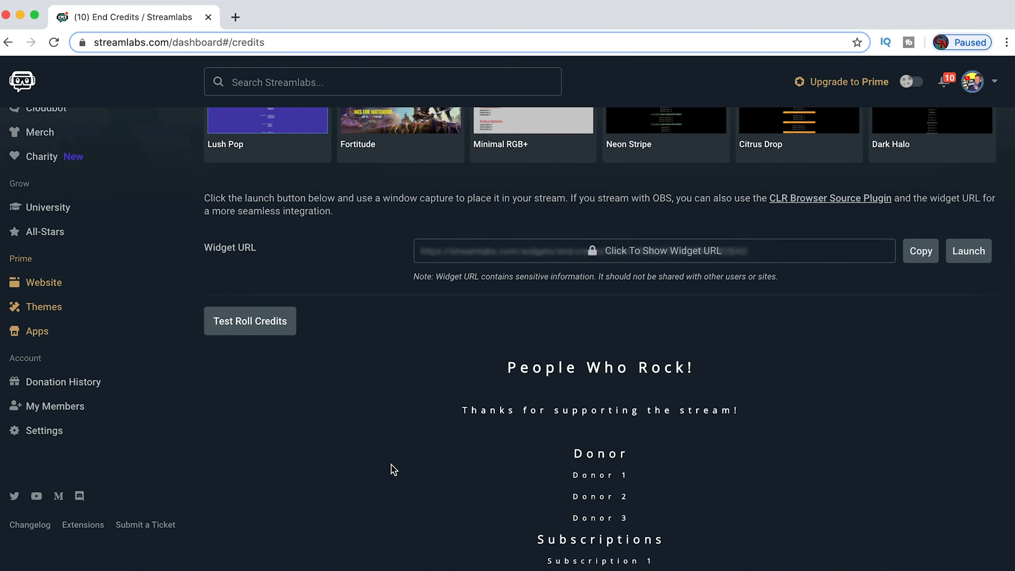
{"action": "scroll", "coordinate": [394, 470], "scroll_direction": "down", "scroll_amount": 4}
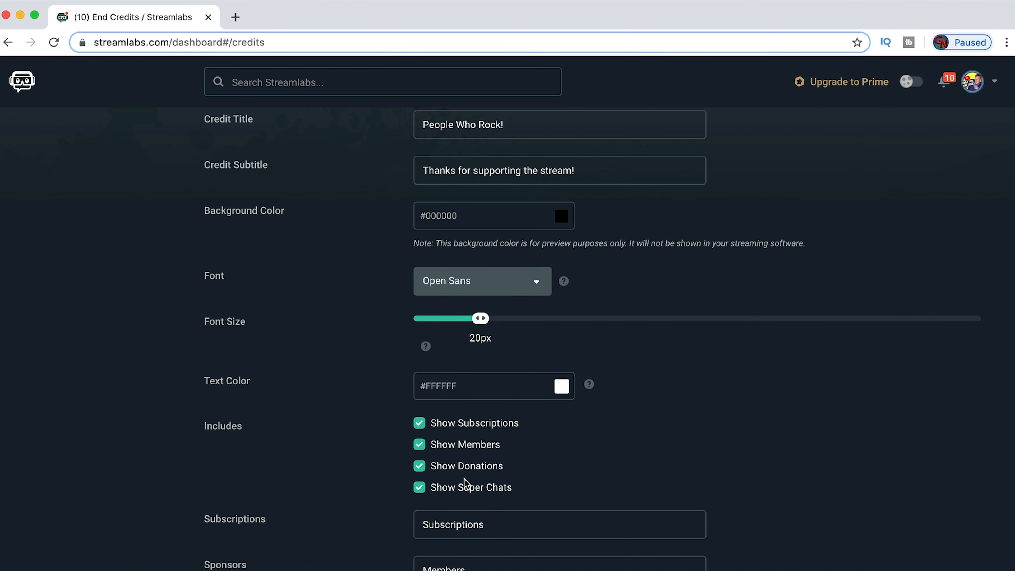
{"action": "scroll", "coordinate": [375, 477], "scroll_direction": "down", "scroll_amount": 4}
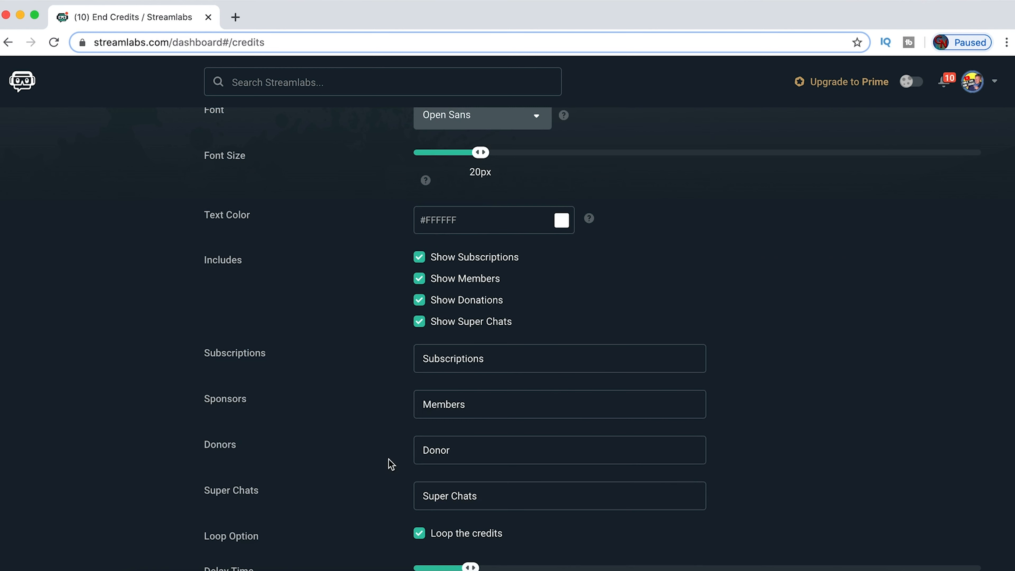
{"action": "scroll", "coordinate": [456, 484], "scroll_direction": "down", "scroll_amount": 3}
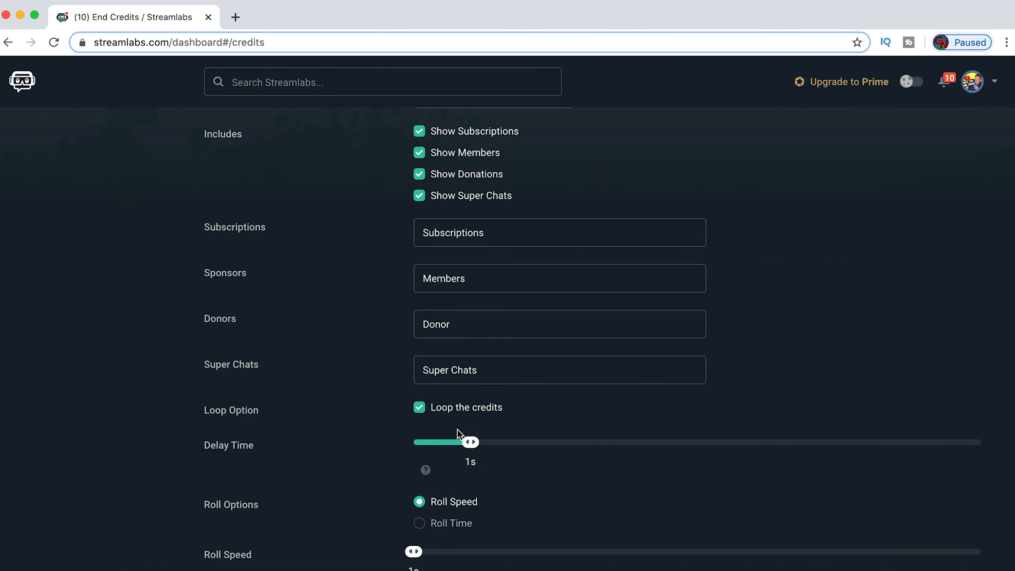
{"action": "scroll", "coordinate": [545, 514], "scroll_direction": "down", "scroll_amount": 1}
{"action": "scroll", "coordinate": [545, 510], "scroll_direction": "down", "scroll_amount": 2}
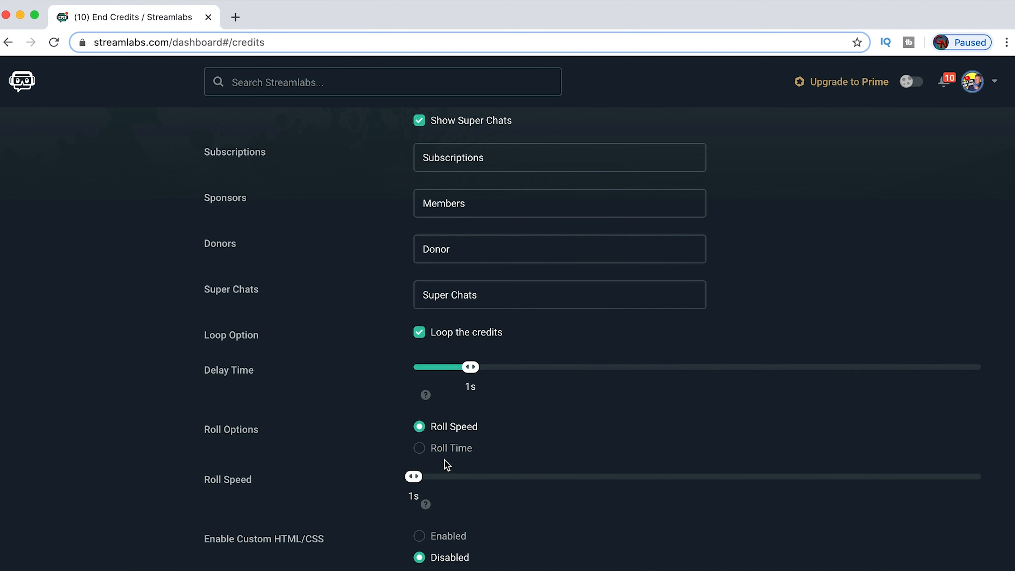
Step: Try the Roll Time option with a roll time of 35 s, and return the credits to Roll Speed
{"action": "left_click", "coordinate": [467, 484]}
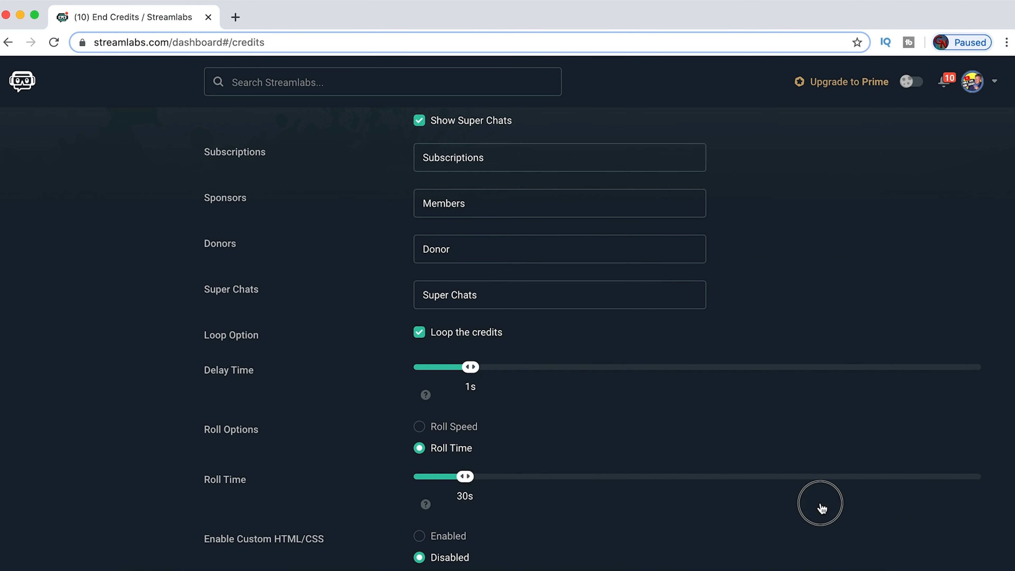
{"action": "left_click_drag", "start_coordinate": [821, 504], "coordinate": [478, 480]}
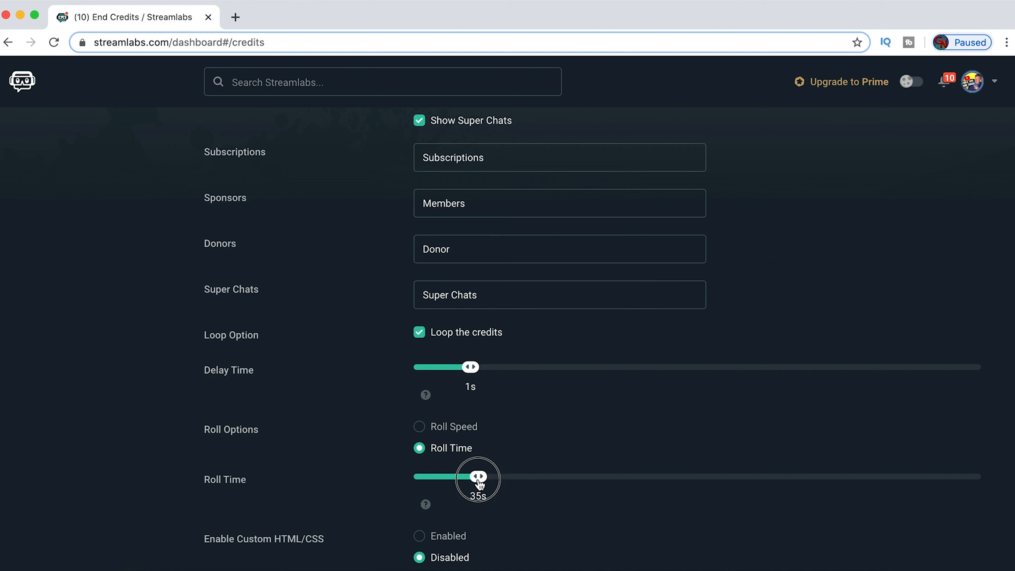
{"action": "left_click", "coordinate": [425, 428]}
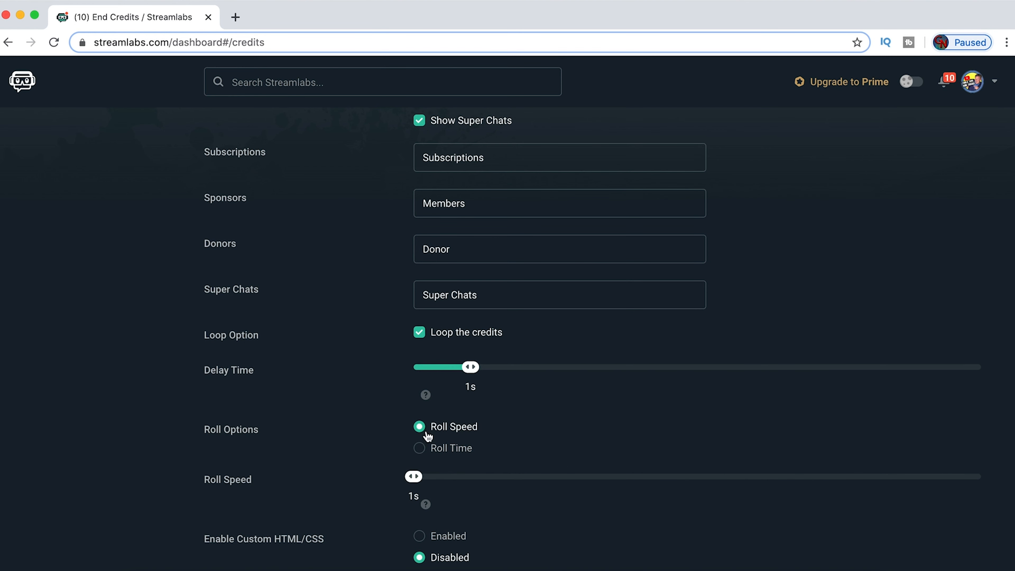
Step: Save the end credits settings and copy the widget URL
{"action": "scroll", "coordinate": [530, 517], "scroll_direction": "down", "scroll_amount": 1}
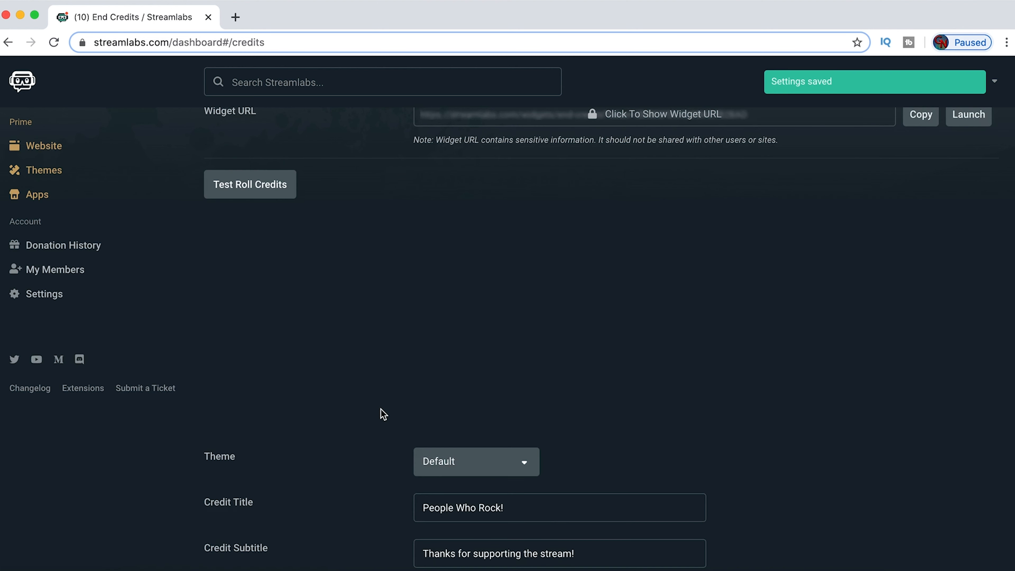
{"action": "scroll", "coordinate": [381, 409], "scroll_direction": "down", "scroll_amount": 1}
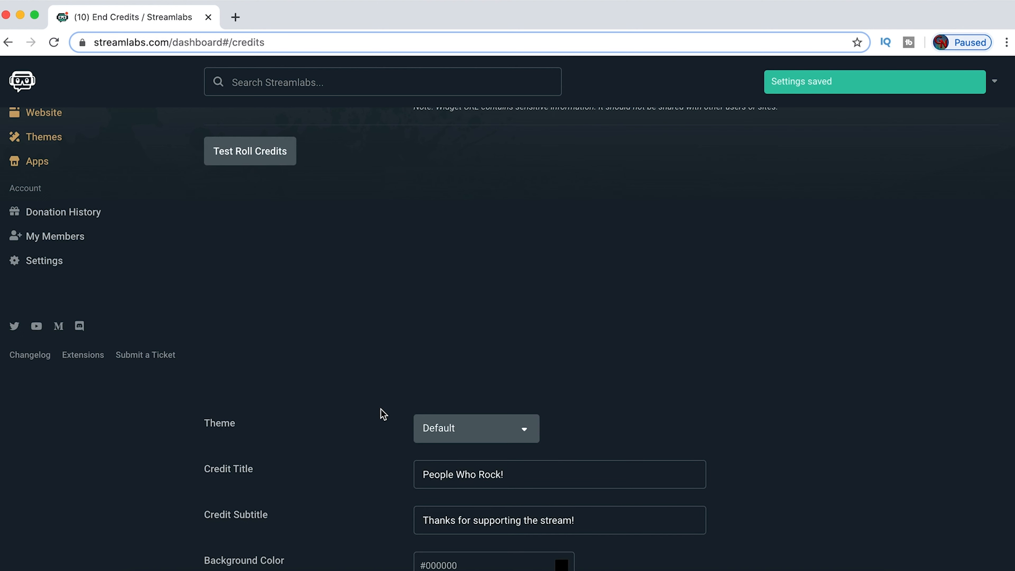
{"action": "left_click", "coordinate": [915, 252]}
{"action": "scroll", "coordinate": [905, 264], "scroll_direction": "up", "scroll_amount": 4}
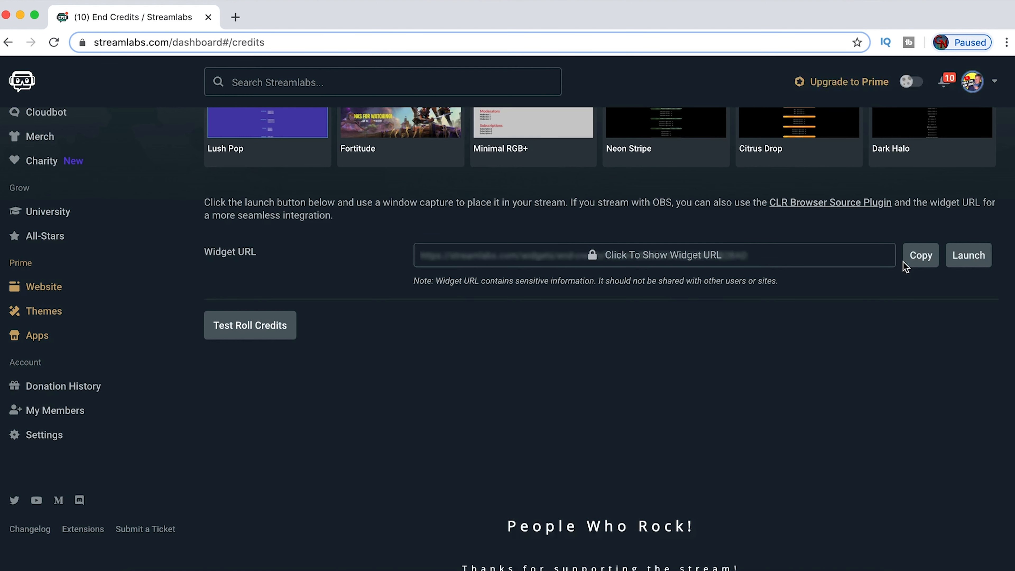
{"action": "left_click", "coordinate": [908, 259]}
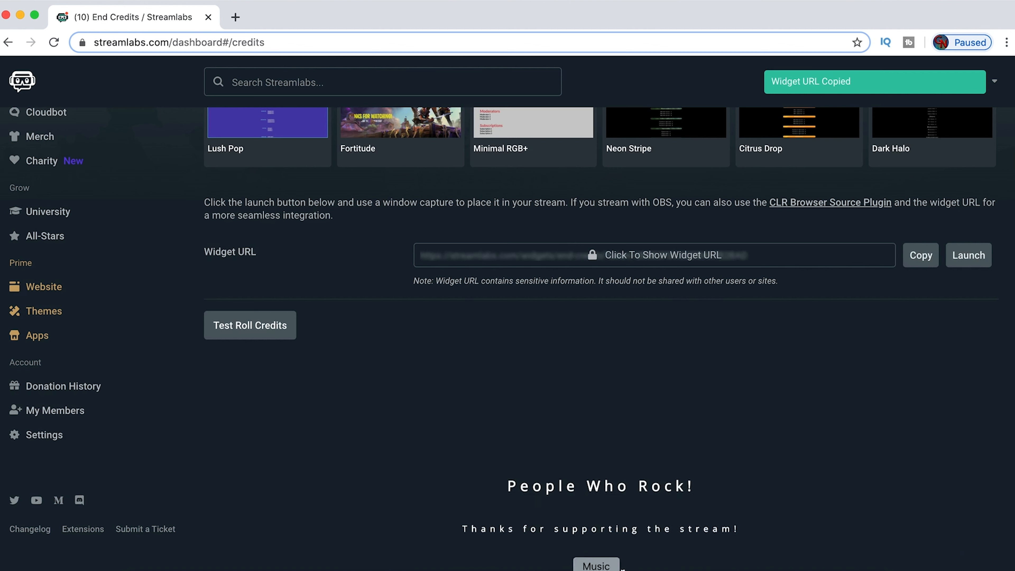
Step: Switch to OBS and add a new scene named "credits"
{"action": "left_click", "coordinate": [628, 570]}
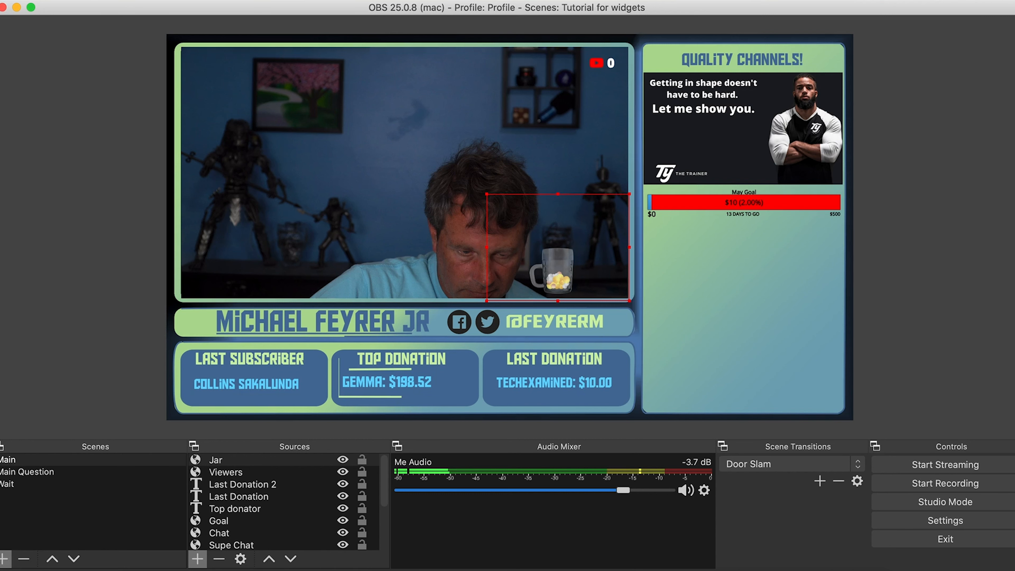
{"action": "left_click", "coordinate": [4, 558]}
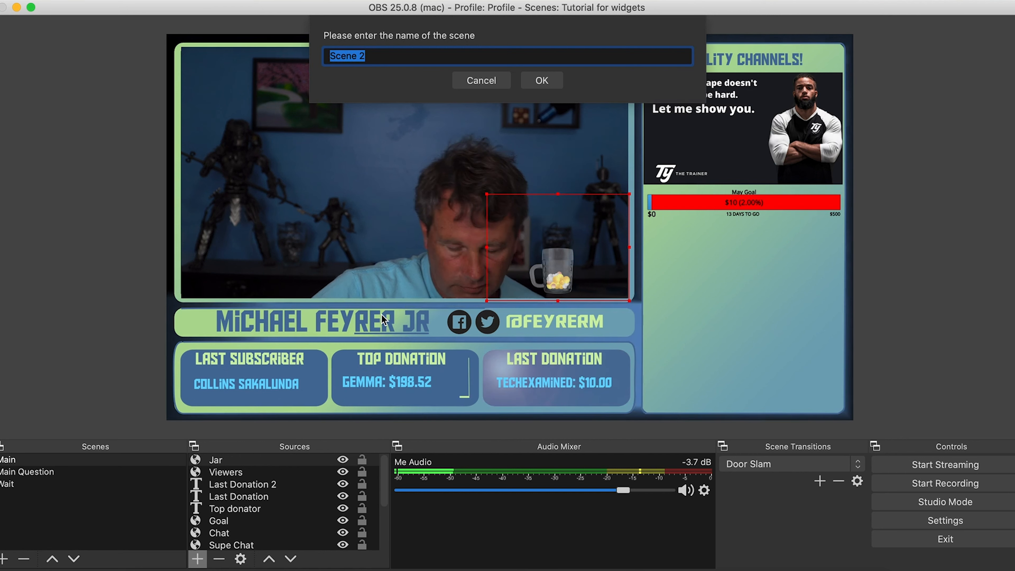
{"action": "type", "text": "credits"}
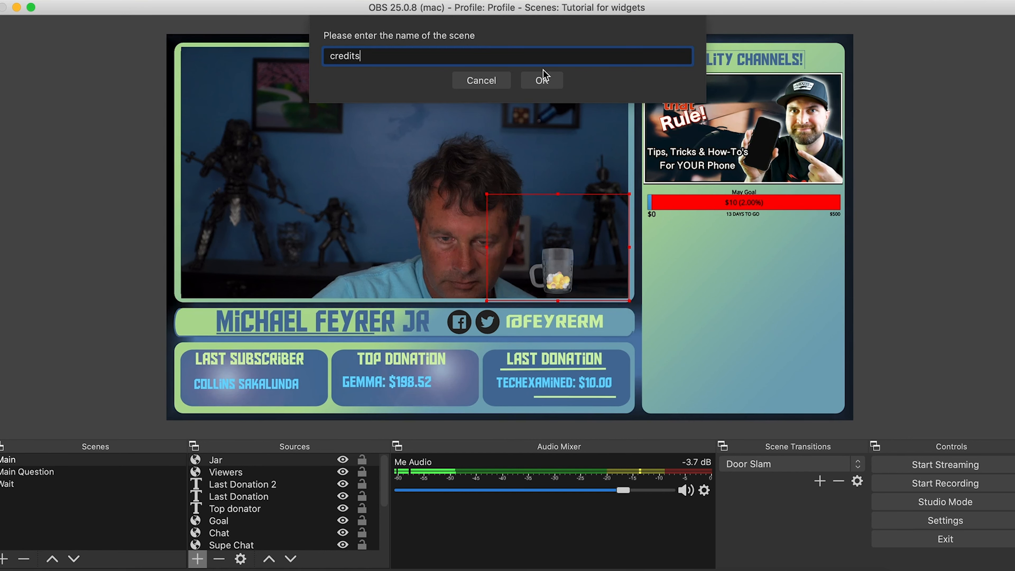
{"action": "left_click", "coordinate": [543, 79]}
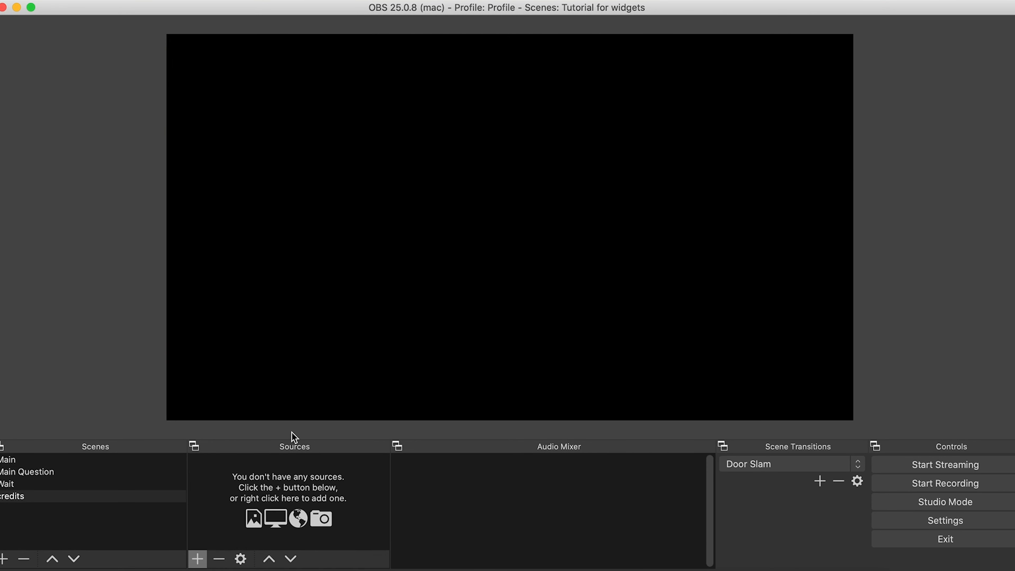
Step: Add a new Browser source named "credits scroll" to the credits scene
{"action": "left_click", "coordinate": [197, 559]}
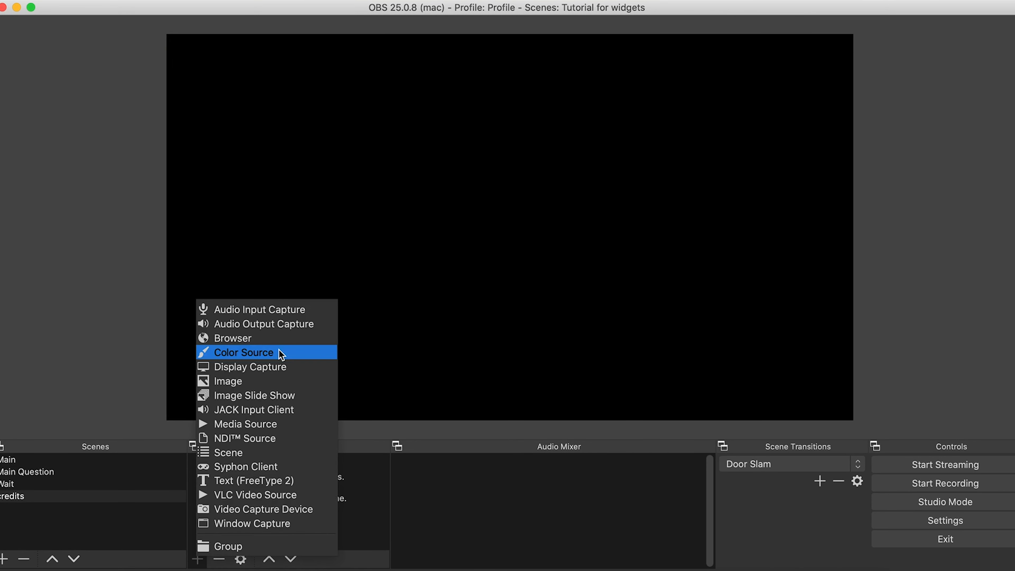
{"action": "left_click", "coordinate": [253, 340]}
{"action": "type", "text": "credits scroll"}
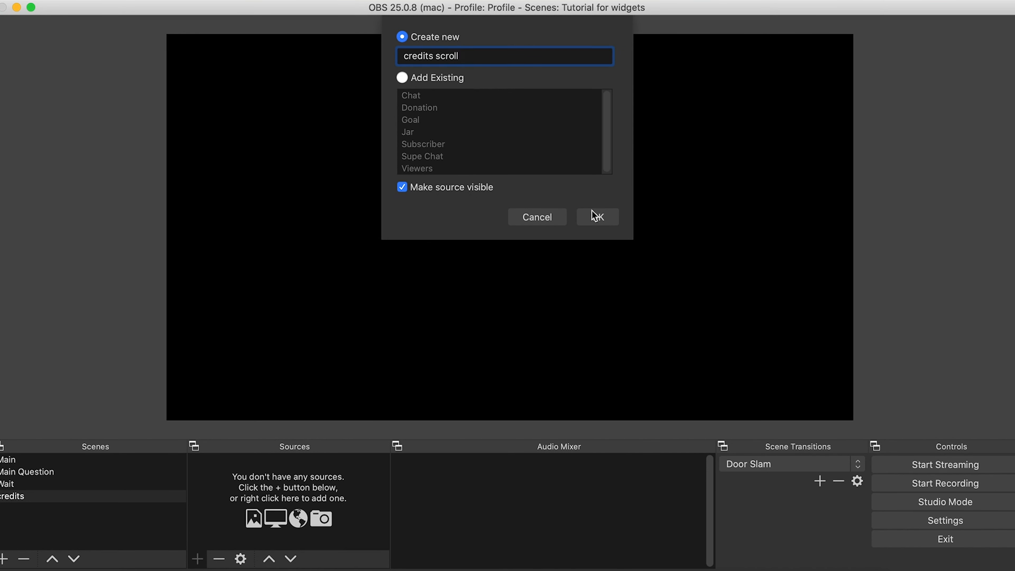
{"action": "left_click", "coordinate": [597, 216]}
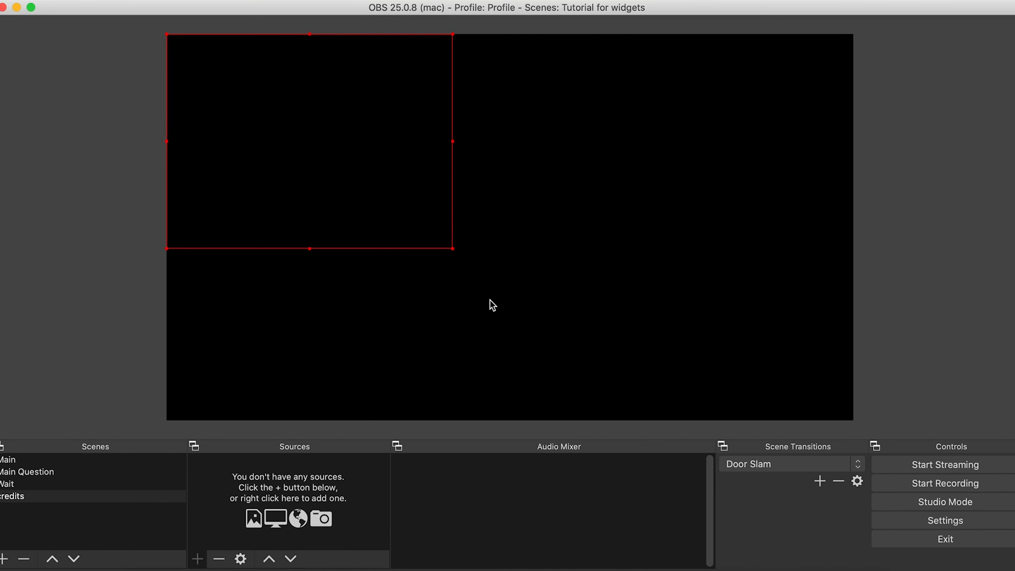
Step: Replace the browser source's default URL with the copied end credits widget URL and accept its properties
{"action": "left_click", "coordinate": [314, 319]}
{"action": "key", "text": "super+a"}
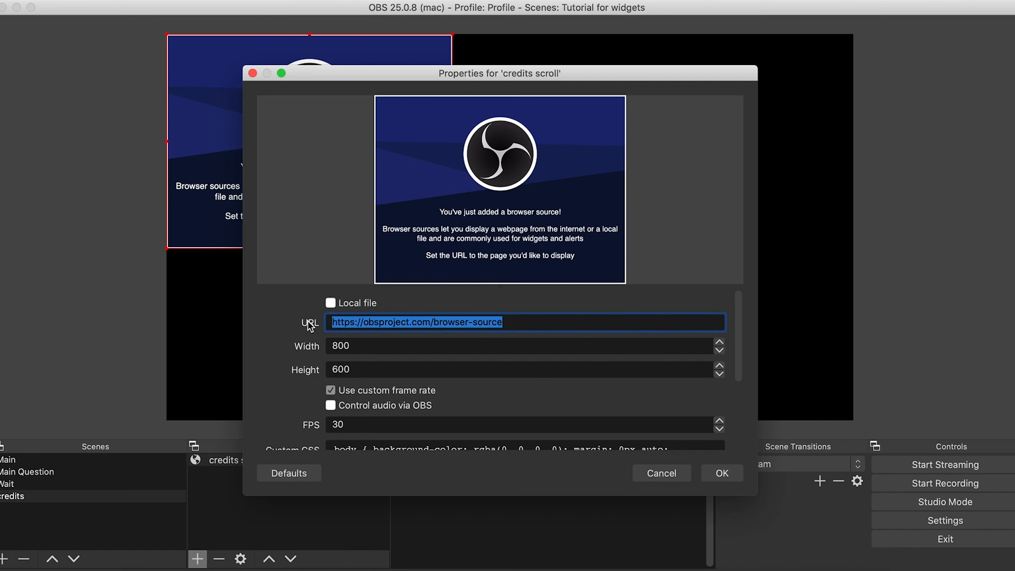
{"action": "key", "text": "super+v"}
{"action": "scroll", "coordinate": [733, 415], "scroll_direction": "down", "scroll_amount": 5}
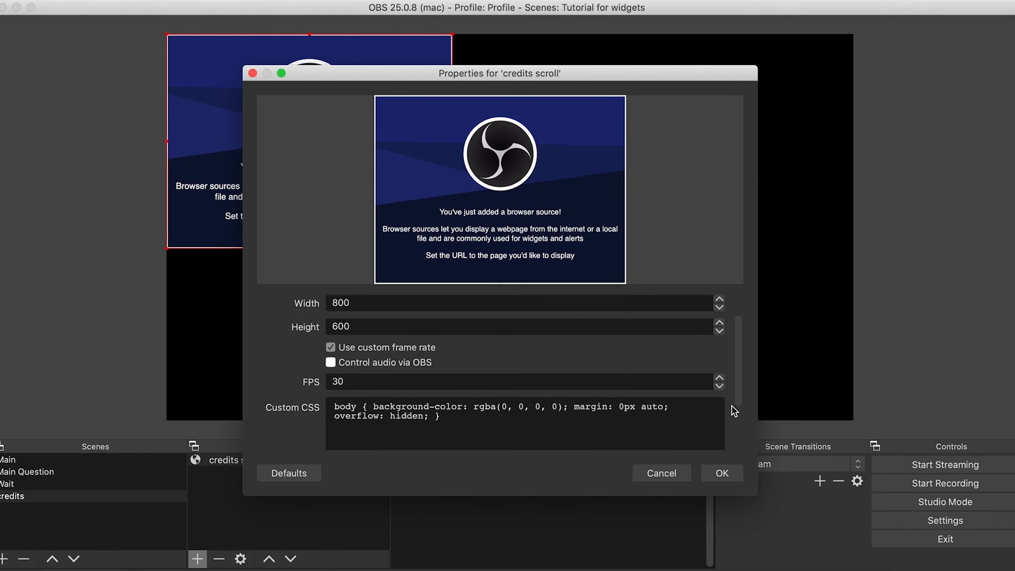
{"action": "left_click", "coordinate": [722, 473]}
Step: Enlarge the credits scroll source to the full canvas height and centre it horizontally
{"action": "left_click_drag", "start_coordinate": [454, 248], "coordinate": [676, 401]}
{"action": "left_click_drag", "start_coordinate": [538, 333], "coordinate": [574, 334]}
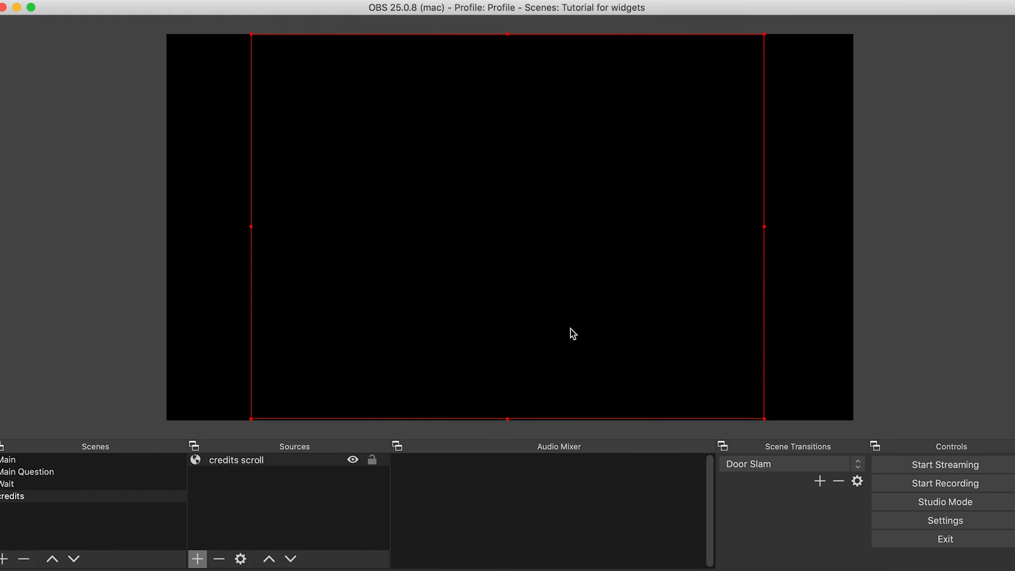
Step: Reopen the credits scroll source's properties and refresh the cache of its current page
{"action": "right_click", "coordinate": [571, 330]}
{"action": "left_click", "coordinate": [596, 414]}
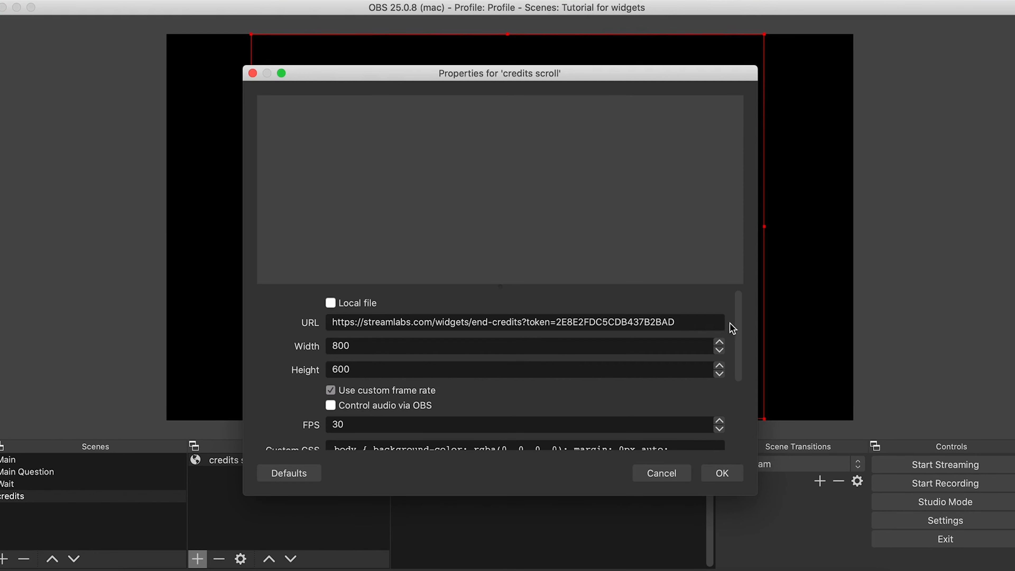
{"action": "left_click_drag", "start_coordinate": [742, 300], "coordinate": [754, 400]}
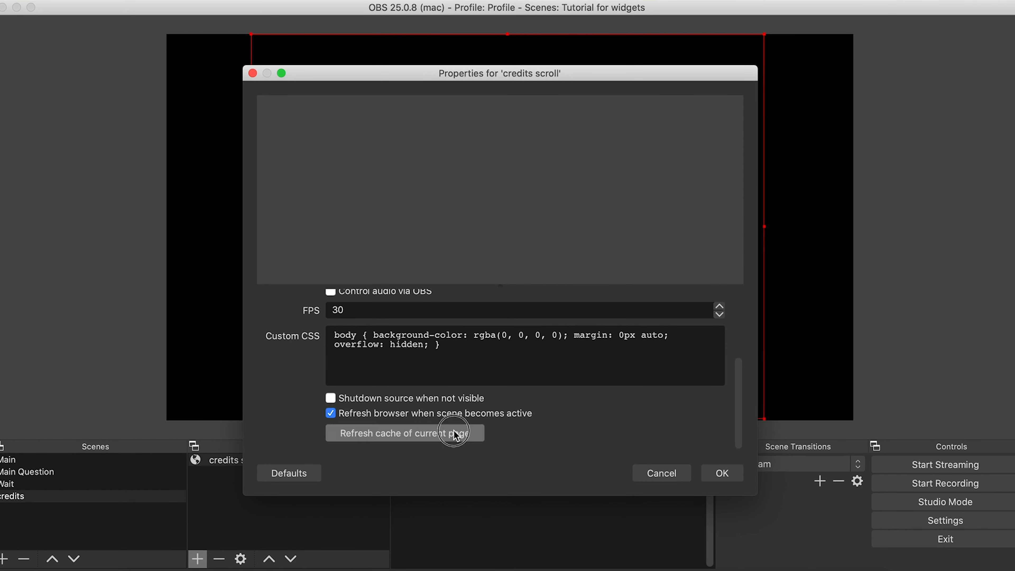
{"action": "left_click", "coordinate": [721, 473]}
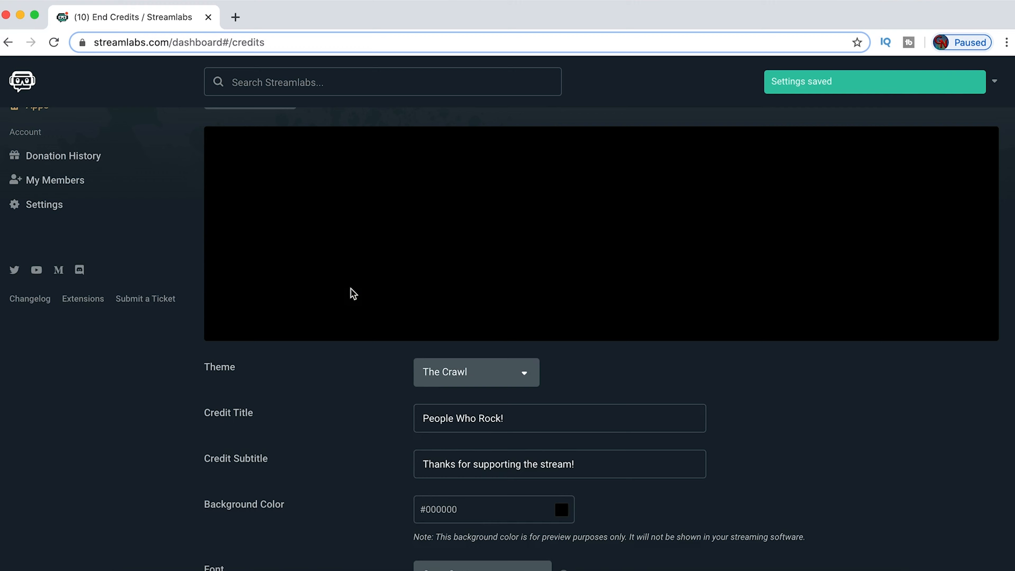
Step: Switch to the Streamlabs end credits page and run a test roll of the credits
{"action": "scroll", "coordinate": [353, 294], "scroll_direction": "up", "scroll_amount": 6}
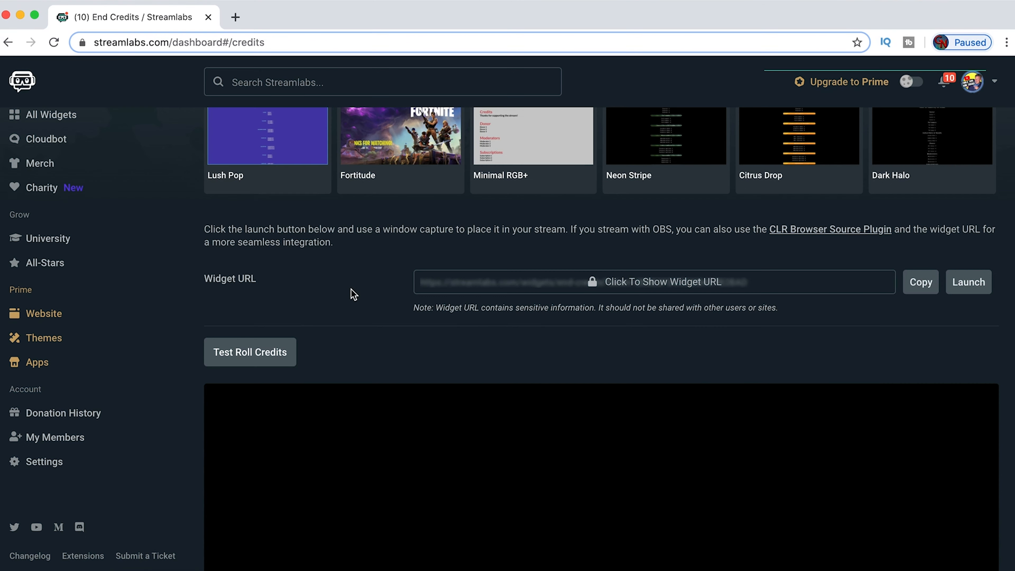
{"action": "left_click", "coordinate": [261, 354]}
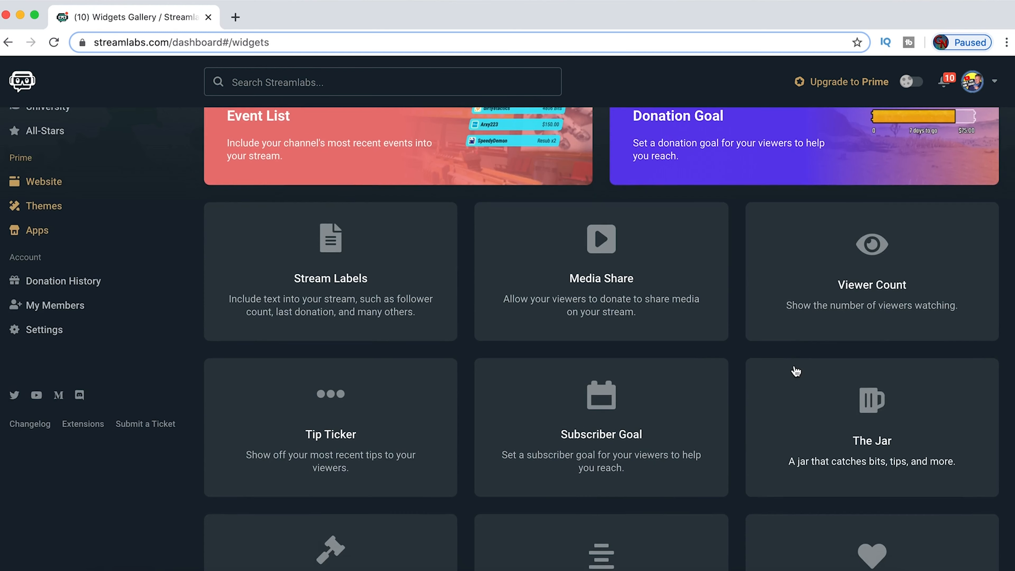
Step: Browse the remaining widgets in the Streamlabs gallery and open the Sponsor Banner widget
{"action": "scroll", "coordinate": [793, 370], "scroll_direction": "down", "scroll_amount": 10}
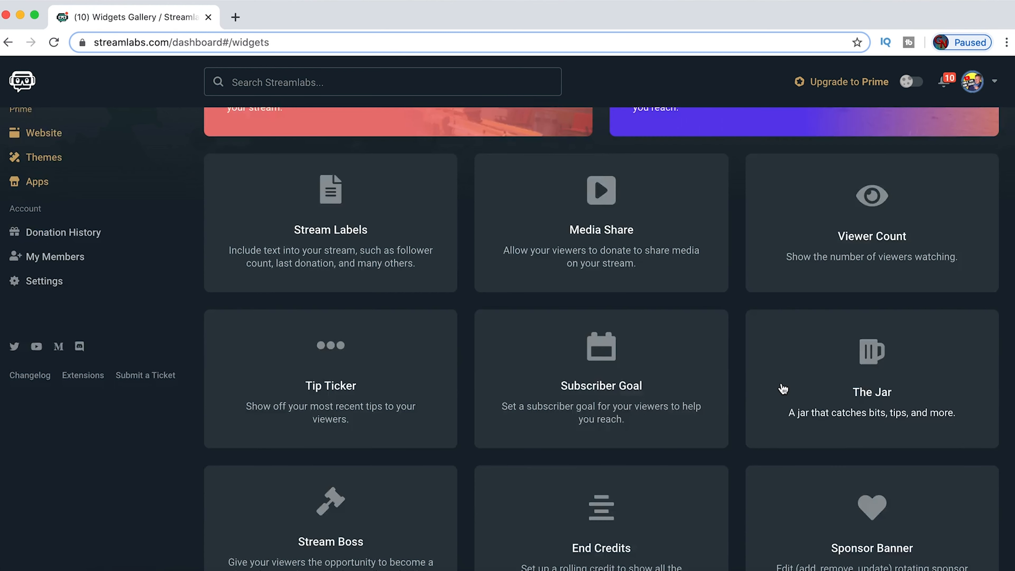
{"action": "scroll", "coordinate": [781, 388], "scroll_direction": "up", "scroll_amount": 2}
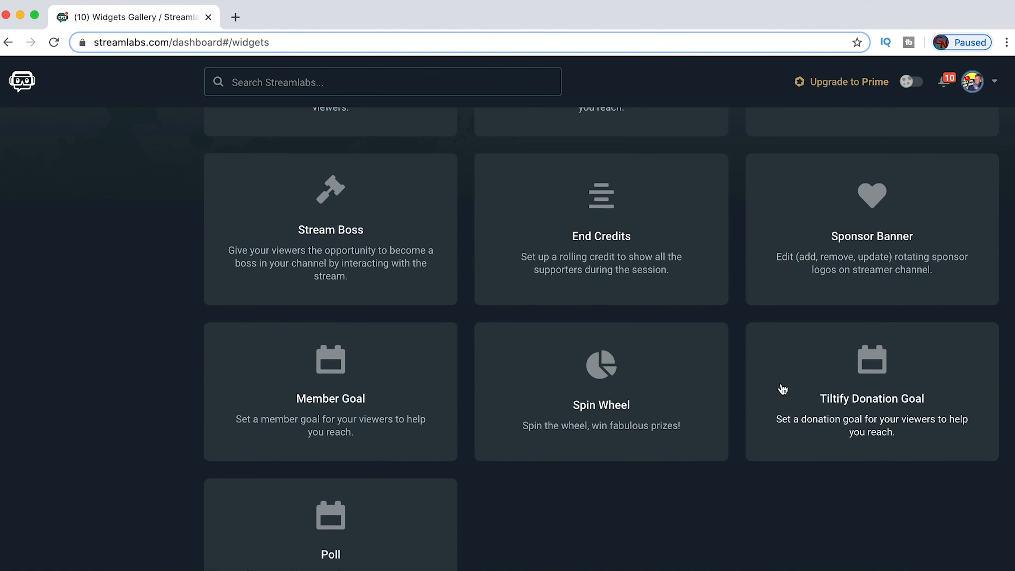
{"action": "left_click", "coordinate": [895, 234]}
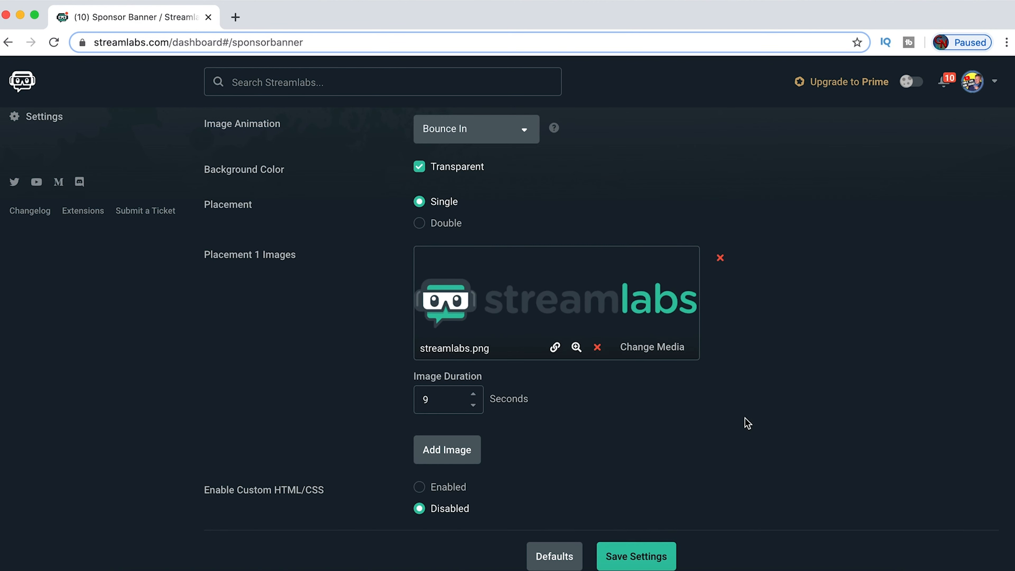
Step: Review the Sponsor Banner's duration, size, placement and image settings, including the available image animations
{"action": "scroll", "coordinate": [749, 415], "scroll_direction": "up", "scroll_amount": 10}
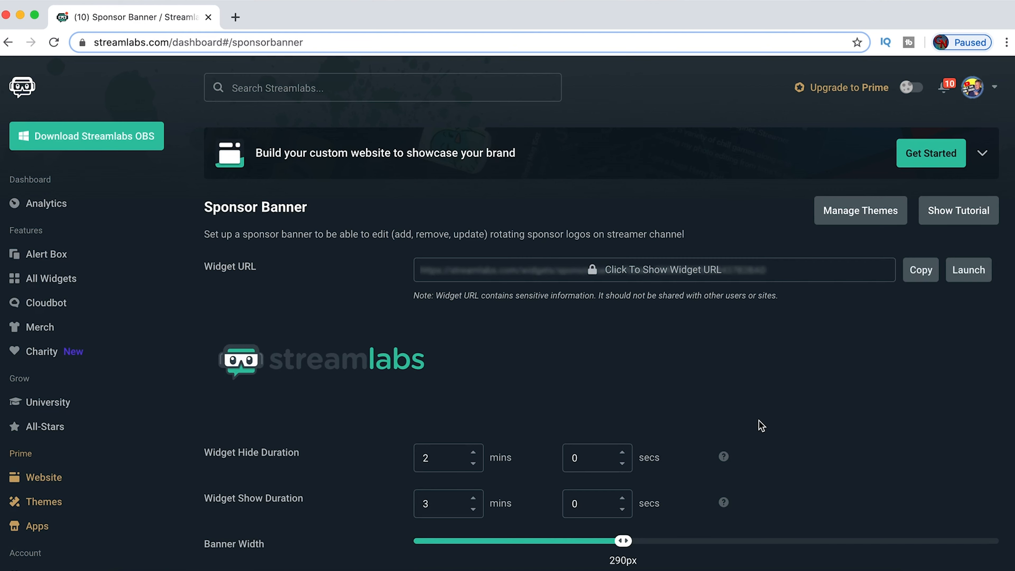
{"action": "scroll", "coordinate": [760, 422], "scroll_direction": "down", "scroll_amount": 8}
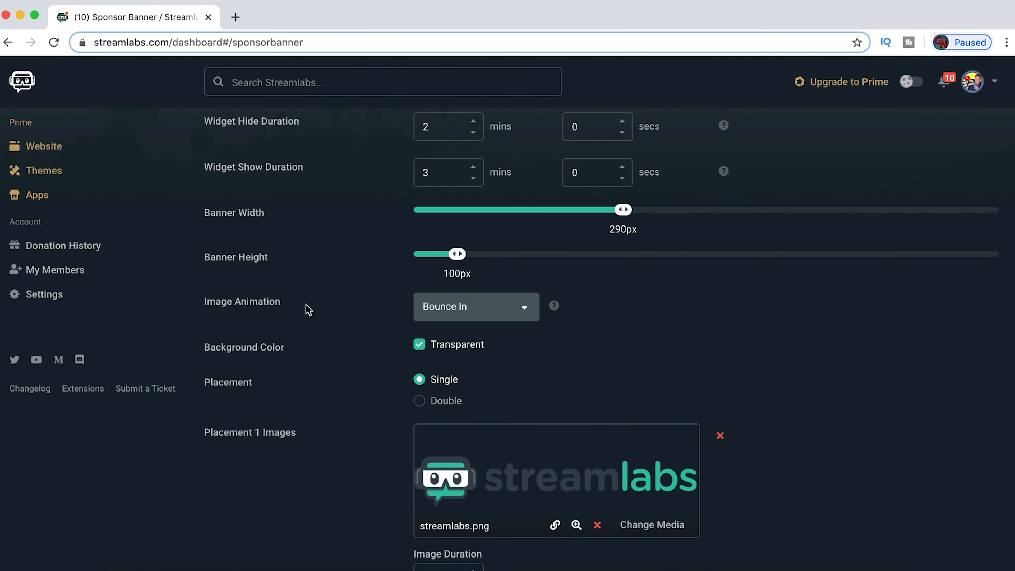
{"action": "left_click", "coordinate": [525, 310]}
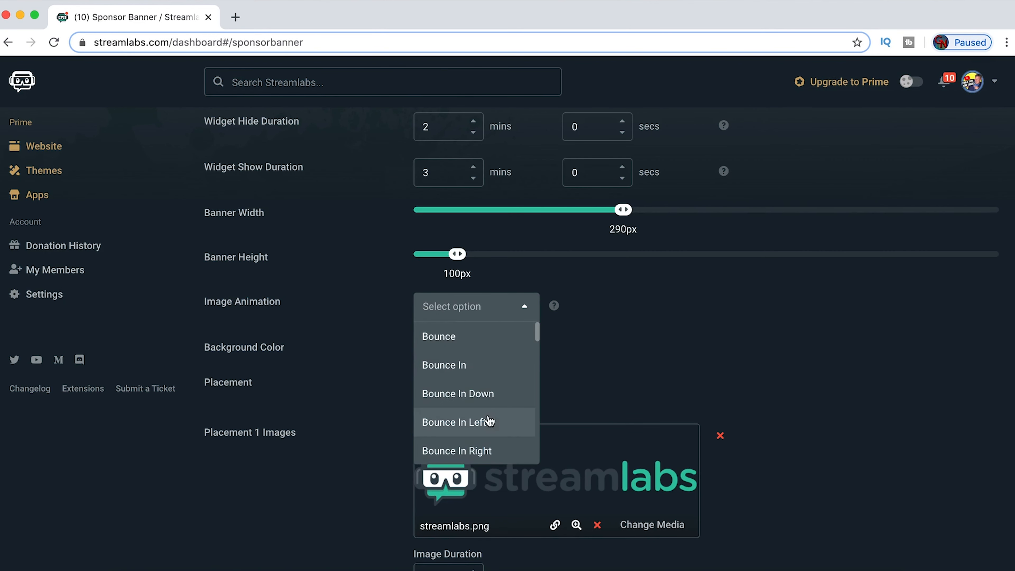
{"action": "left_click", "coordinate": [695, 340]}
{"action": "scroll", "coordinate": [326, 394], "scroll_direction": "down", "scroll_amount": 2}
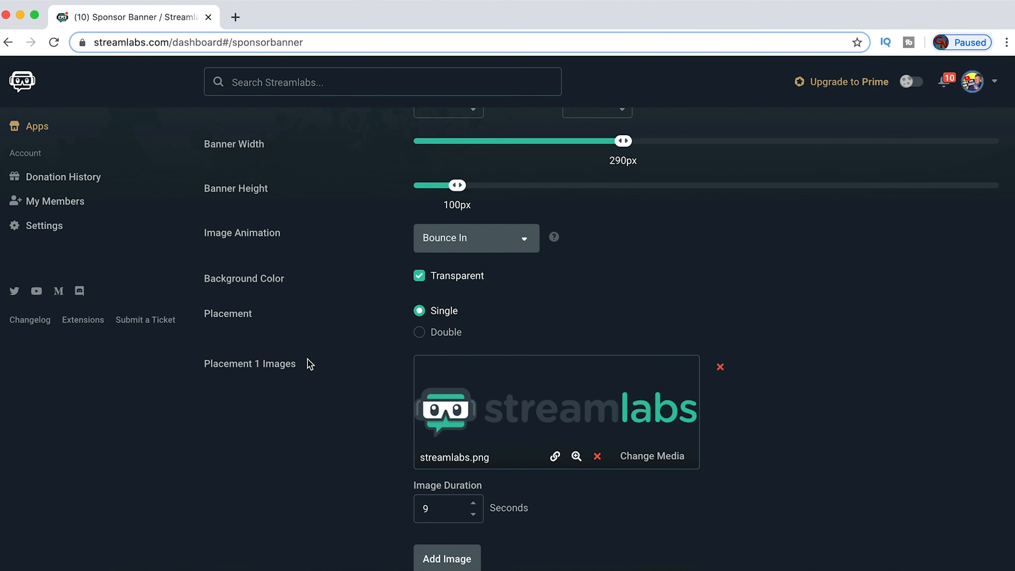
{"action": "scroll", "coordinate": [465, 412], "scroll_direction": "down", "scroll_amount": 3}
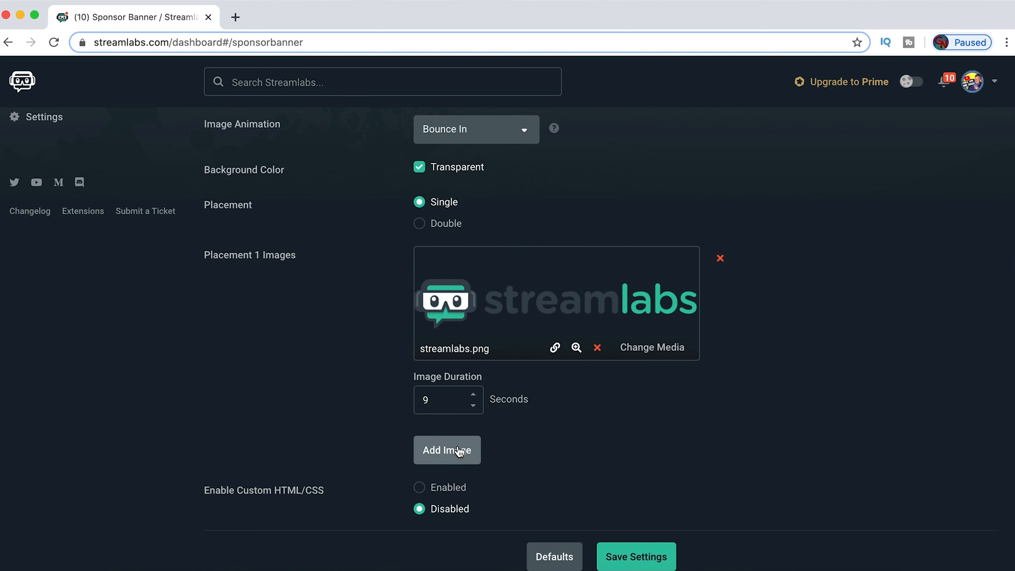
Step: Add another image to the Sponsor Banner's Placement 1 and choose Alert!.gif from the uploaded files
{"action": "left_click", "coordinate": [463, 451]}
{"action": "scroll", "coordinate": [743, 448], "scroll_direction": "down", "scroll_amount": 1}
{"action": "scroll", "coordinate": [743, 448], "scroll_direction": "down", "scroll_amount": 4}
{"action": "left_click", "coordinate": [644, 381]}
{"action": "left_click", "coordinate": [203, 275]}
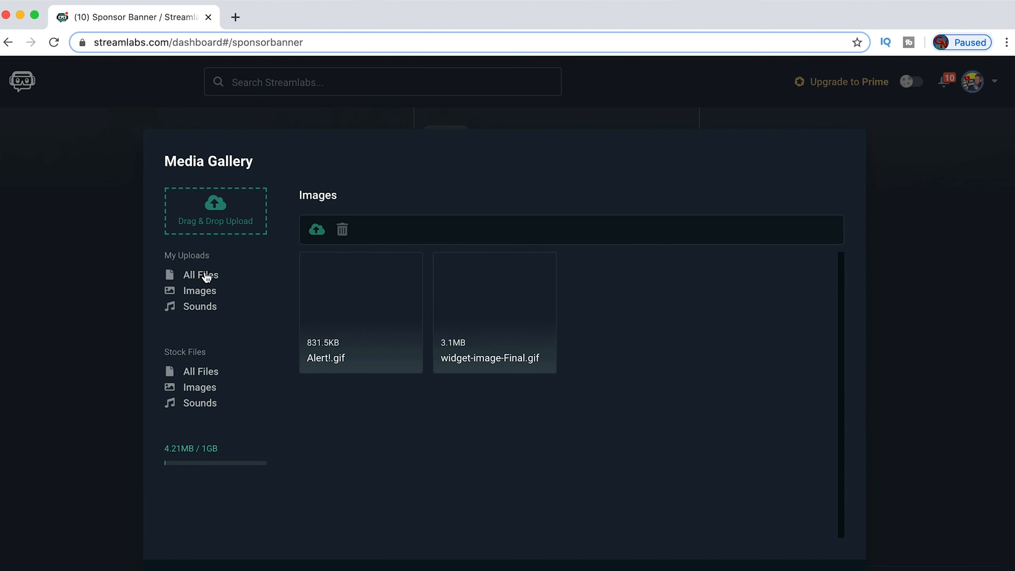
{"action": "left_click", "coordinate": [357, 323]}
{"action": "left_click", "coordinate": [824, 514]}
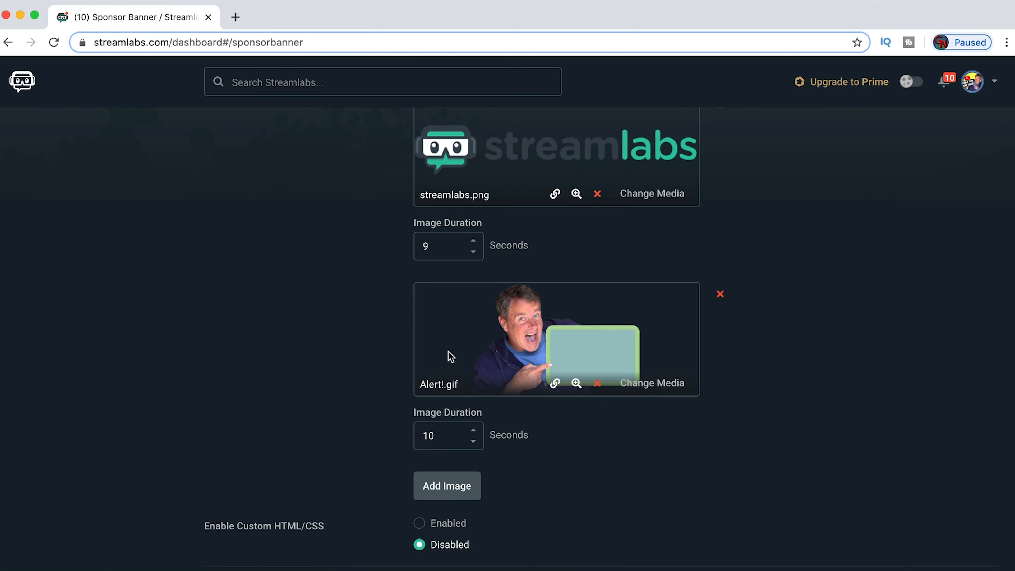
Step: Add the stock image Yd0IPt1.gif to the Sponsor Banner's Placement 1 and save the widget settings
{"action": "scroll", "coordinate": [341, 336], "scroll_direction": "down", "scroll_amount": 2}
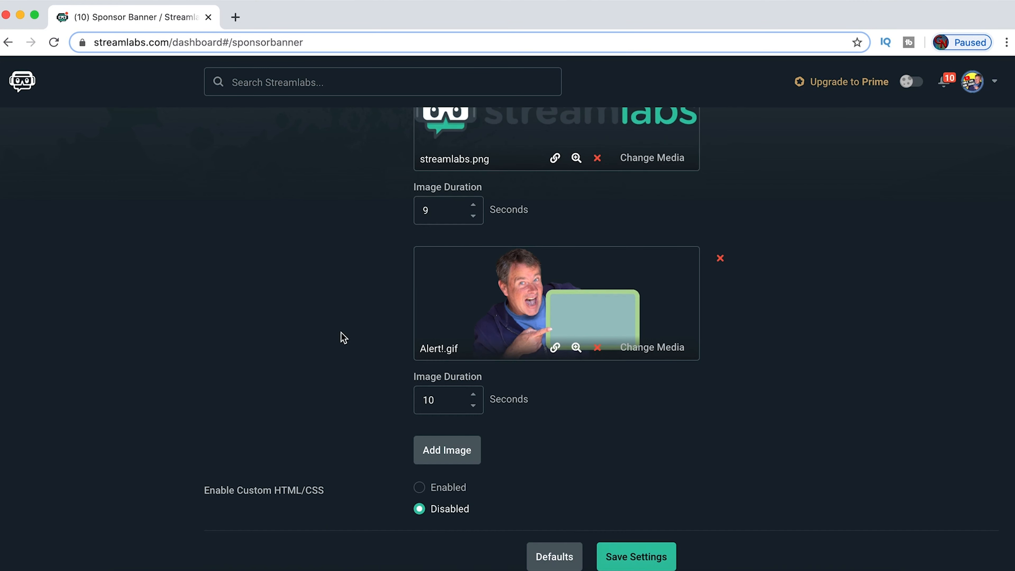
{"action": "left_click", "coordinate": [434, 440]}
{"action": "scroll", "coordinate": [647, 337], "scroll_direction": "down", "scroll_amount": 5}
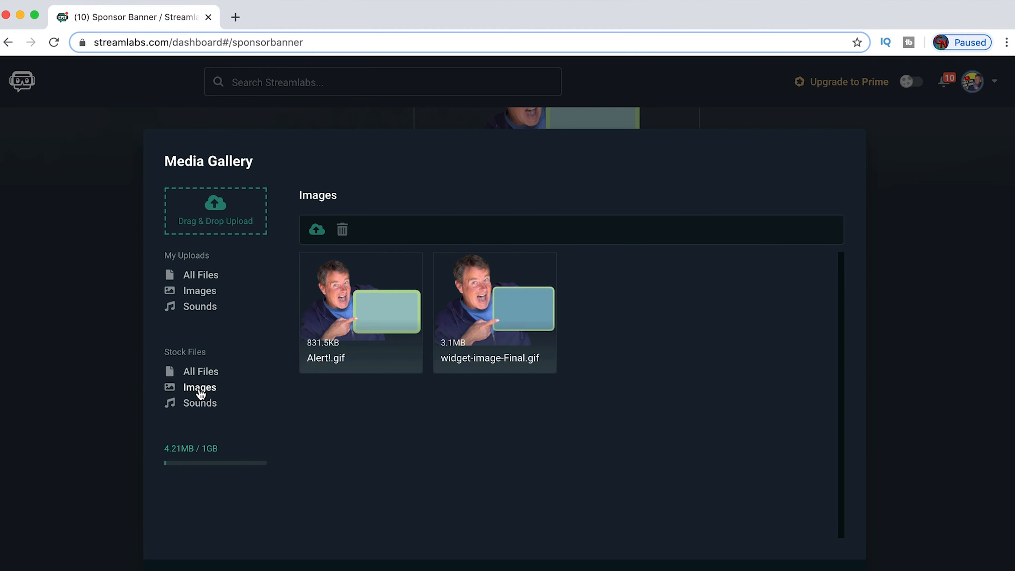
{"action": "left_click", "coordinate": [200, 388]}
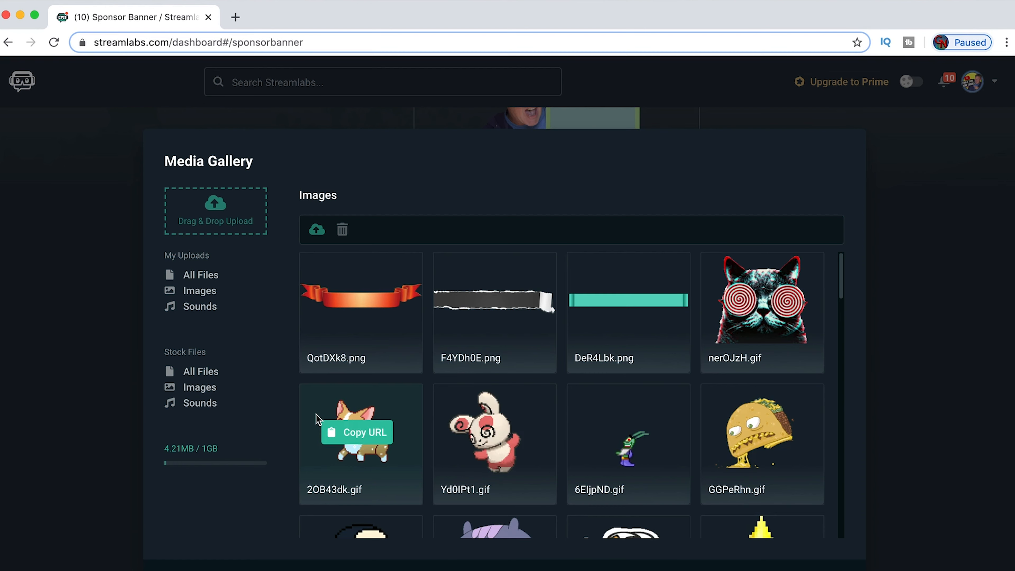
{"action": "left_click", "coordinate": [471, 470]}
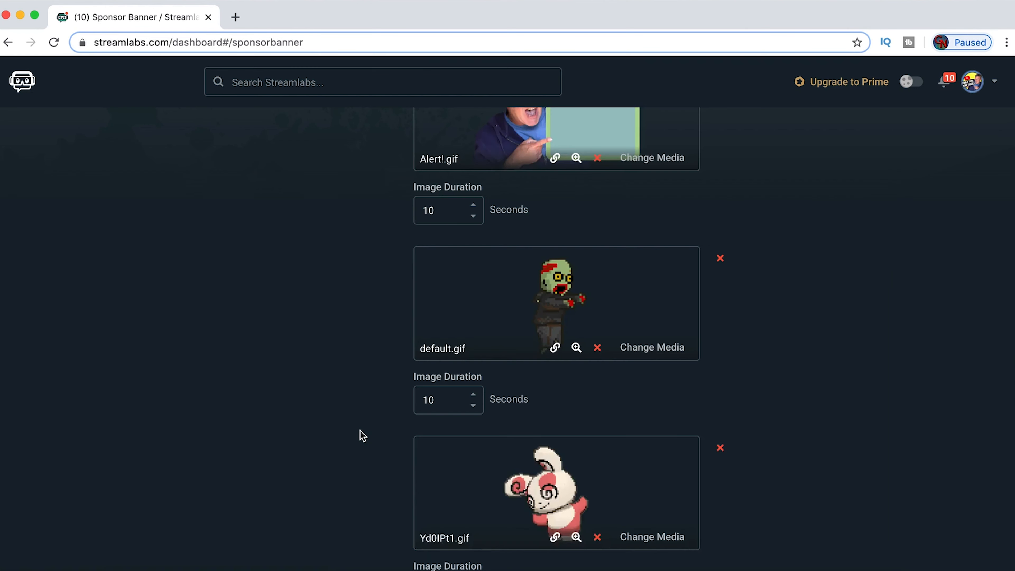
{"action": "scroll", "coordinate": [361, 430], "scroll_direction": "down", "scroll_amount": 5}
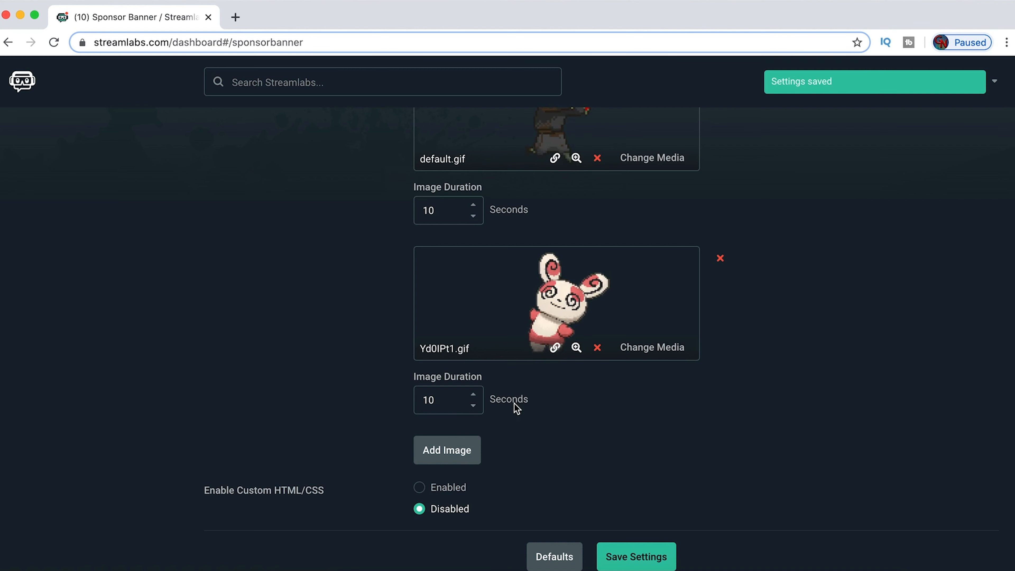
Step: Copy the Sponsor Banner's widget URL, switch to OBS and create a new browser source named Sponsors in the Main scene
{"action": "scroll", "coordinate": [539, 416], "scroll_direction": "up", "scroll_amount": 15}
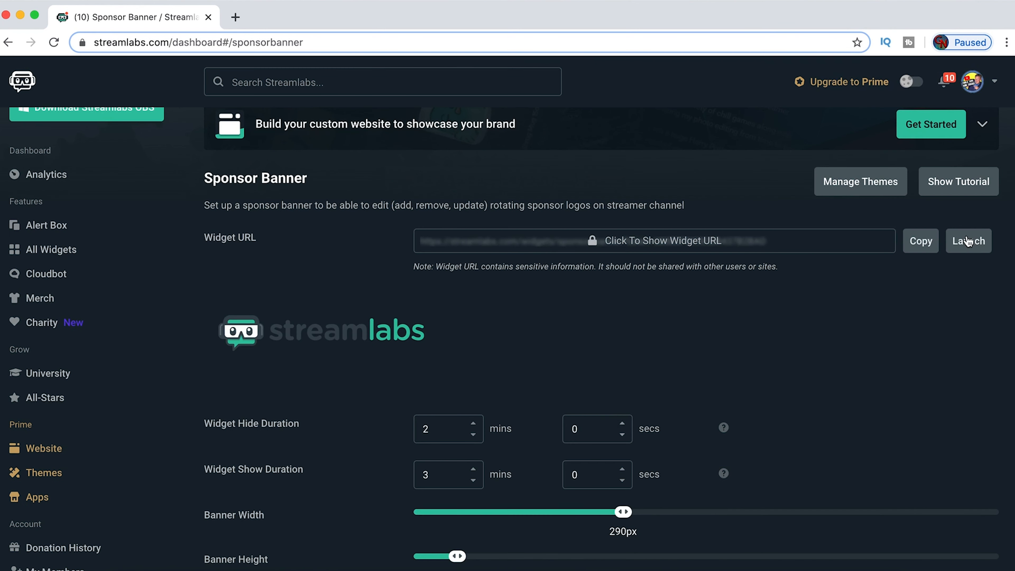
{"action": "left_click", "coordinate": [968, 241]}
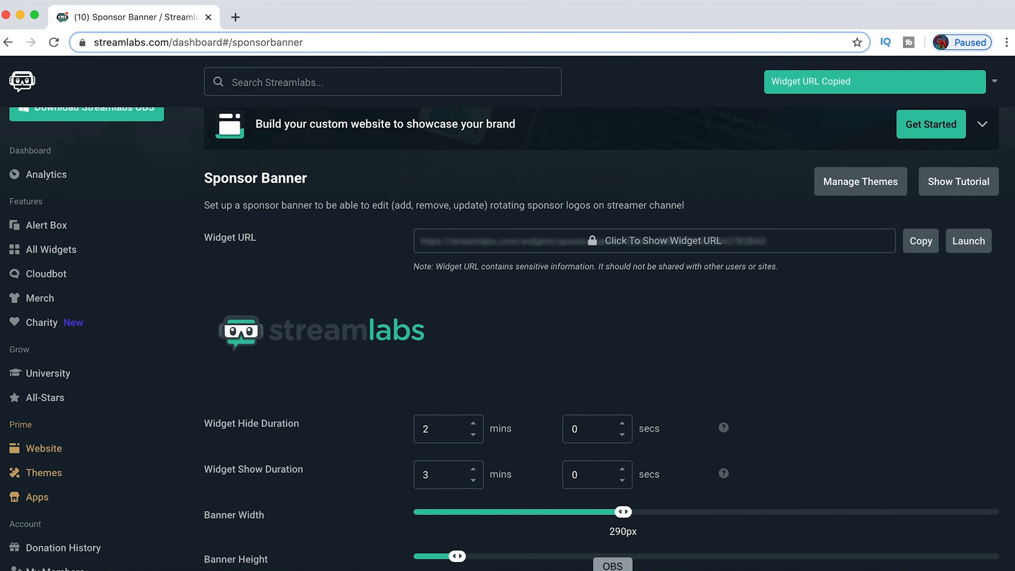
{"action": "left_click", "coordinate": [612, 570]}
{"action": "left_click", "coordinate": [197, 559]}
{"action": "left_click", "coordinate": [235, 338]}
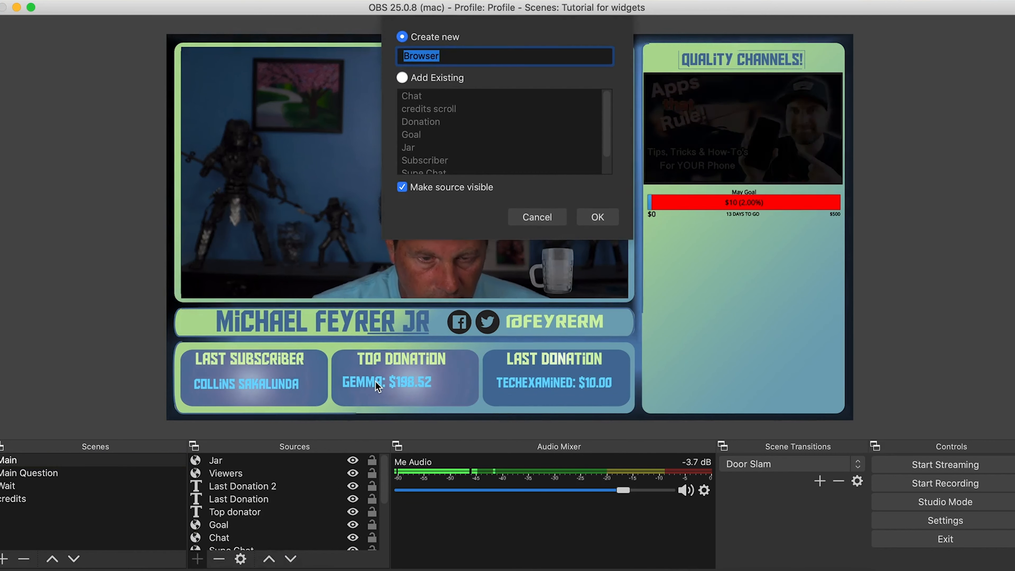
{"action": "type", "text": "Sponsors"}
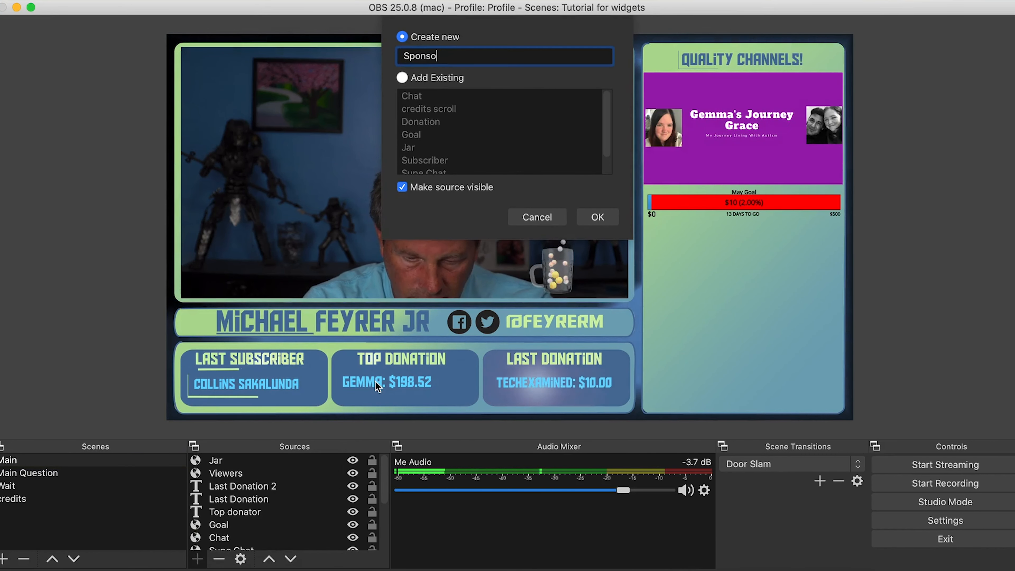
{"action": "left_click", "coordinate": [597, 217]}
Step: Replace the Sponsors source's default URL with the copied widget URL and accept its properties
{"action": "triple_click", "coordinate": [504, 322]}
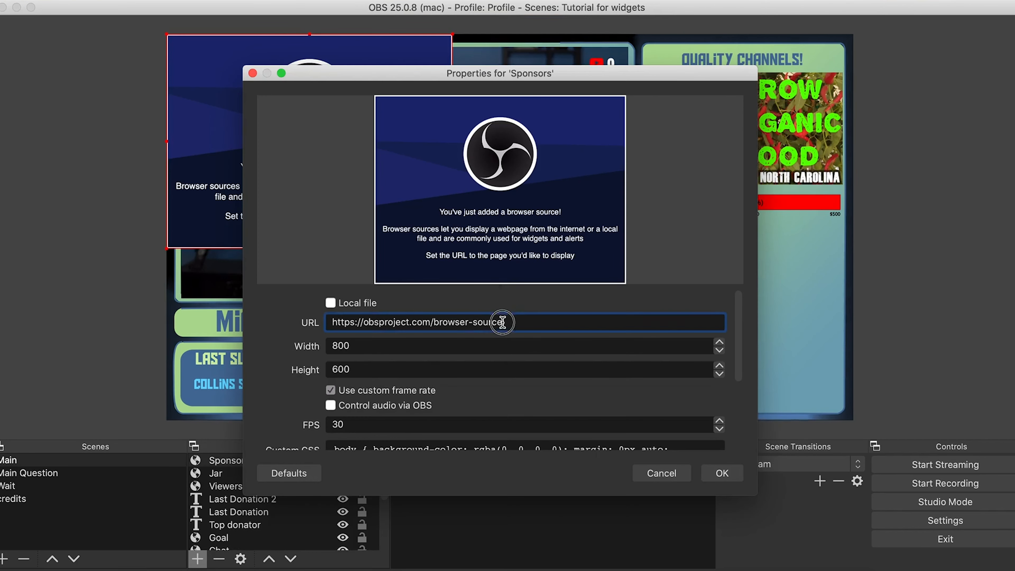
{"action": "key", "text": "super+v"}
{"action": "left_click", "coordinate": [722, 473]}
Step: Place the Sponsors source in the side panel below the May goal bar and adjust its size and position there
{"action": "left_click_drag", "start_coordinate": [335, 234], "coordinate": [870, 424]}
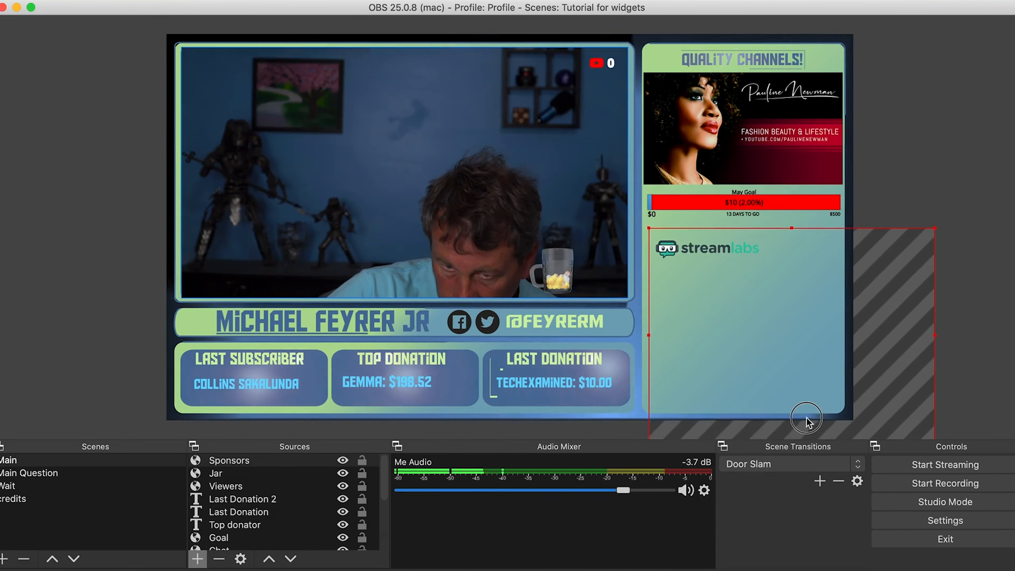
{"action": "left_click_drag", "start_coordinate": [932, 329], "coordinate": [845, 332]}
{"action": "left_click_drag", "start_coordinate": [713, 351], "coordinate": [713, 365]}
{"action": "left_click_drag", "start_coordinate": [844, 383], "coordinate": [1014, 498]}
{"action": "left_click_drag", "start_coordinate": [835, 237], "coordinate": [842, 198]}
{"action": "left_click_drag", "start_coordinate": [896, 283], "coordinate": [907, 315]}
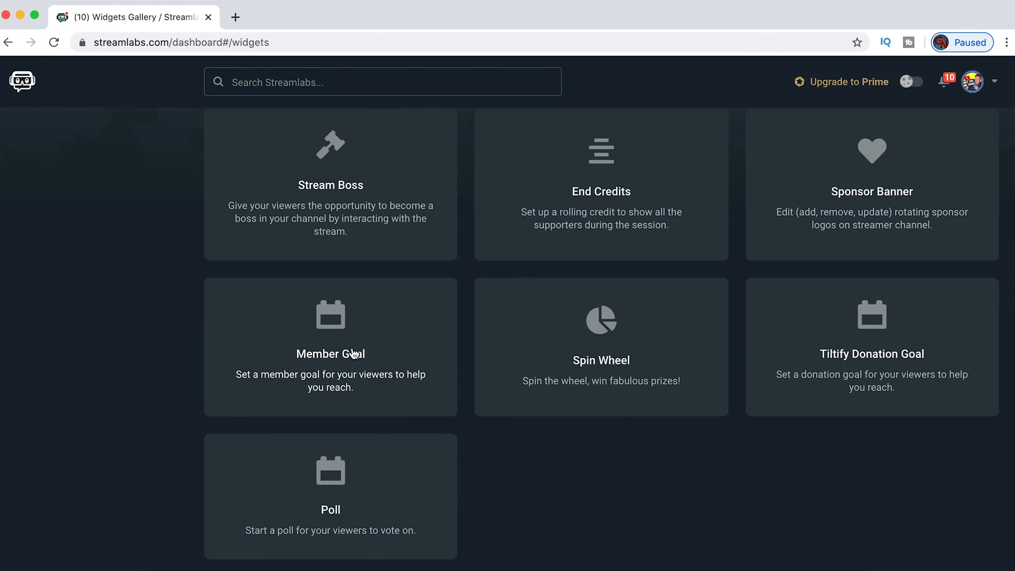
Step: Open the Member Goal widget in Streamlabs and view its settings
{"action": "left_click", "coordinate": [353, 354]}
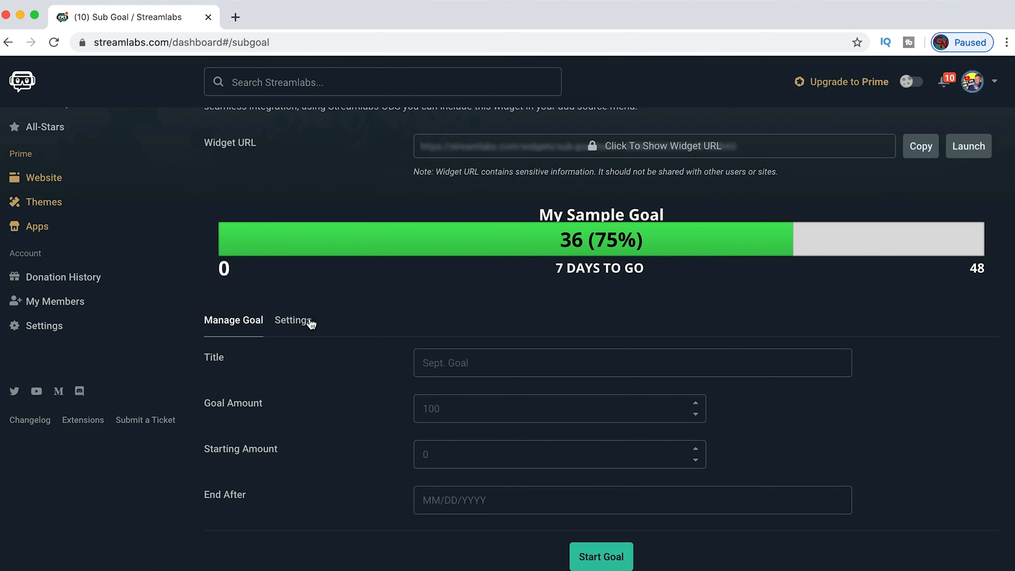
{"action": "left_click", "coordinate": [290, 321]}
{"action": "scroll", "coordinate": [316, 334], "scroll_direction": "up", "scroll_amount": 6}
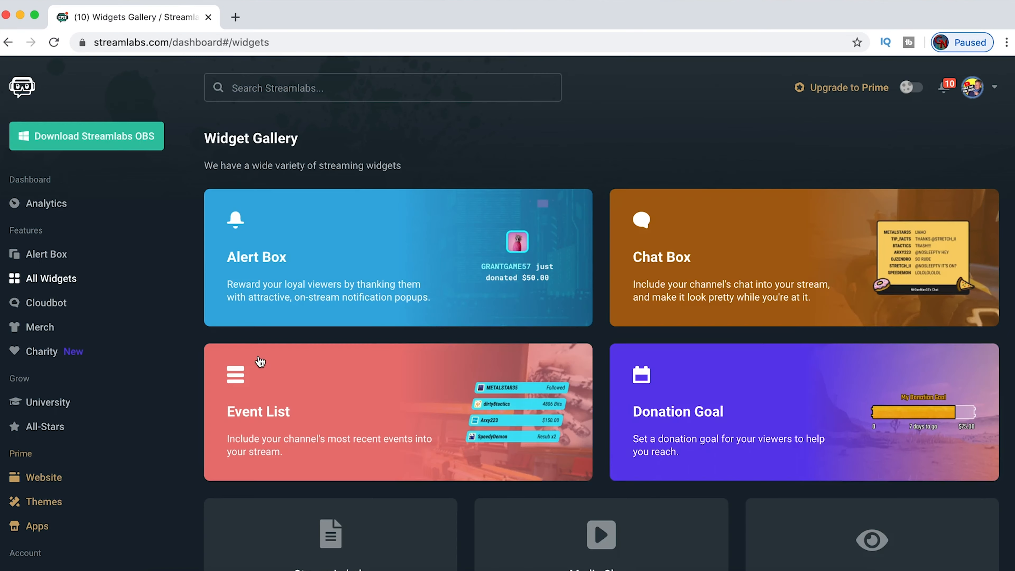
Step: Find the Spin Wheel widget in the Streamlabs widget gallery and open it
{"action": "scroll", "coordinate": [515, 432], "scroll_direction": "down", "scroll_amount": 4}
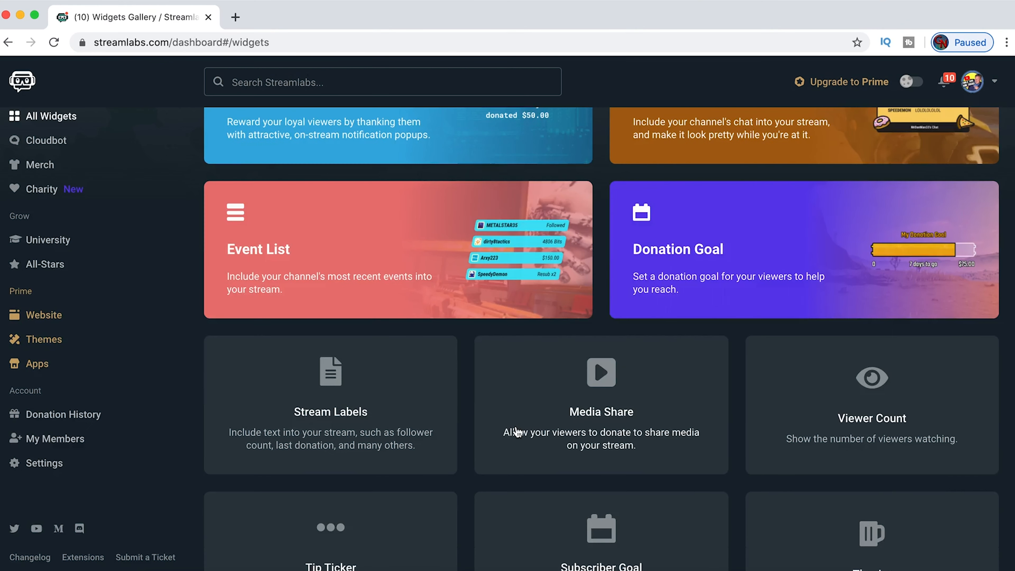
{"action": "scroll", "coordinate": [516, 432], "scroll_direction": "down", "scroll_amount": 10}
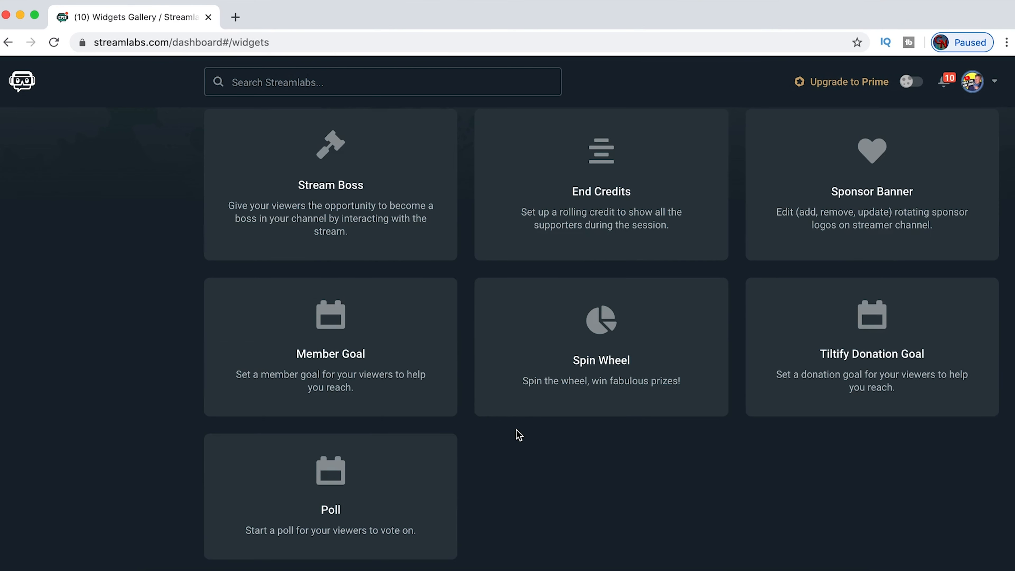
{"action": "left_click", "coordinate": [601, 361]}
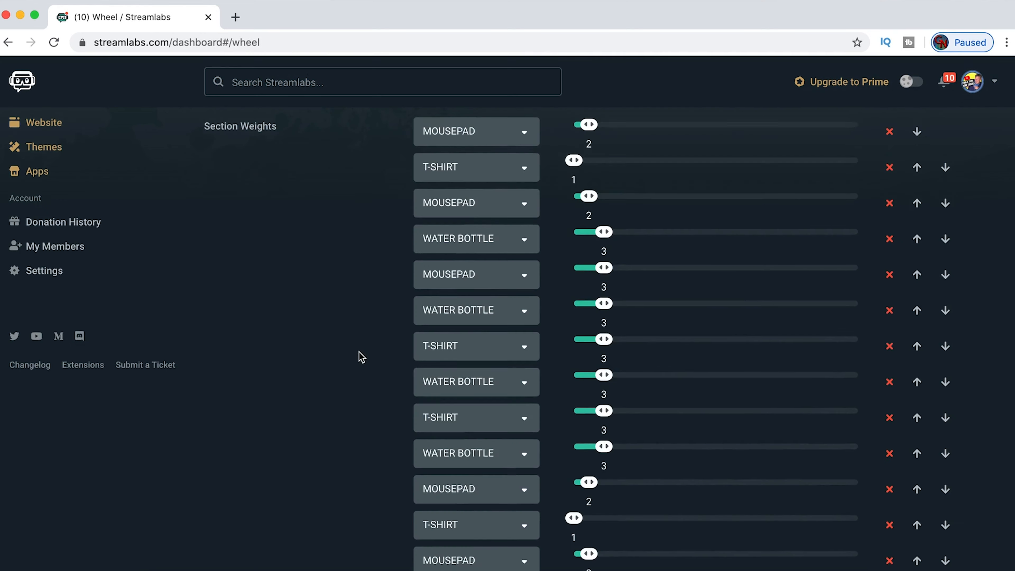
Step: Examine the Spin Wheel's settings, from categories and section weights to fonts, speed, ticker and center image
{"action": "scroll", "coordinate": [579, 134], "scroll_direction": "up", "scroll_amount": 8}
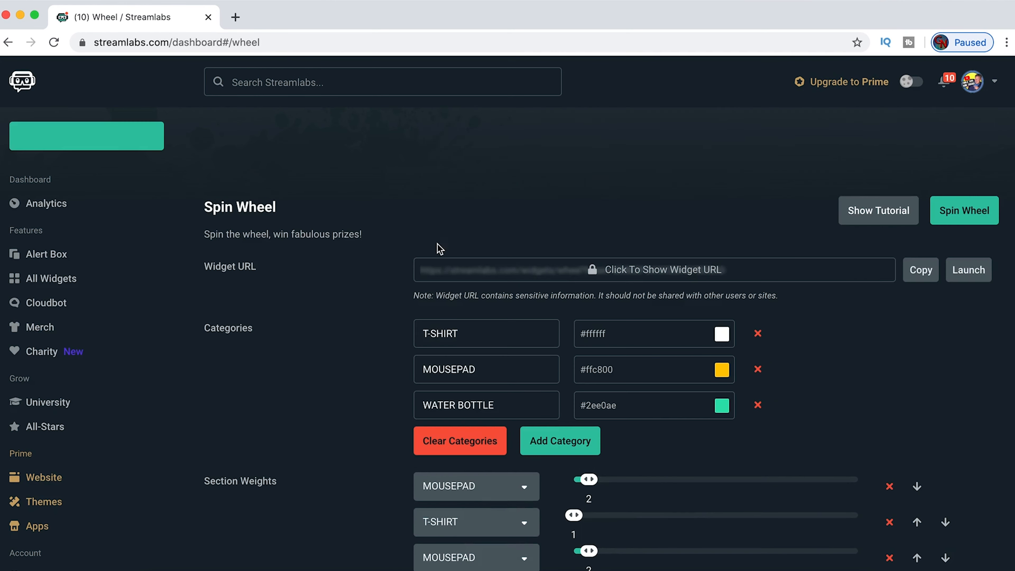
{"action": "scroll", "coordinate": [325, 285], "scroll_direction": "down", "scroll_amount": 5}
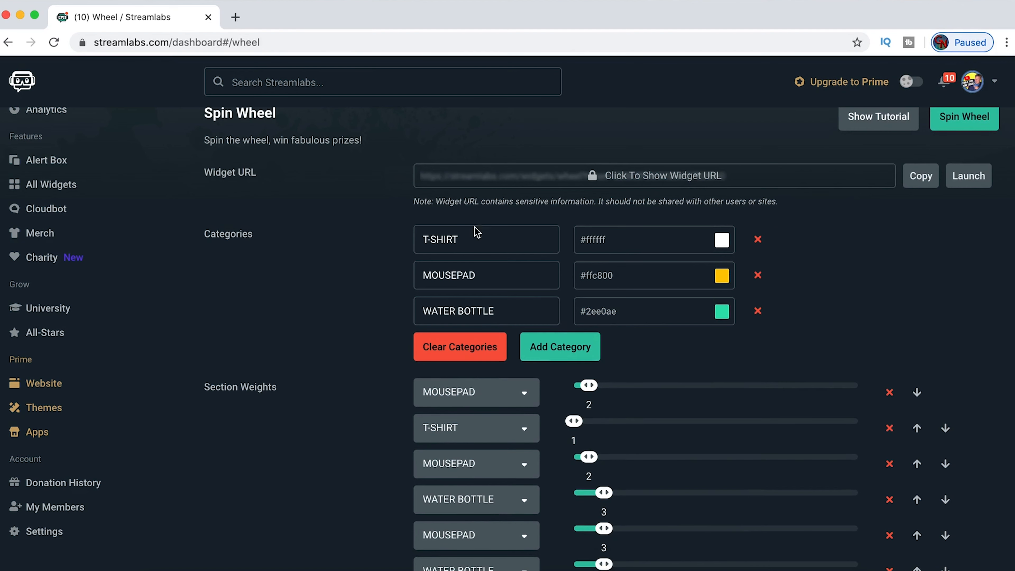
{"action": "scroll", "coordinate": [347, 317], "scroll_direction": "down", "scroll_amount": 10}
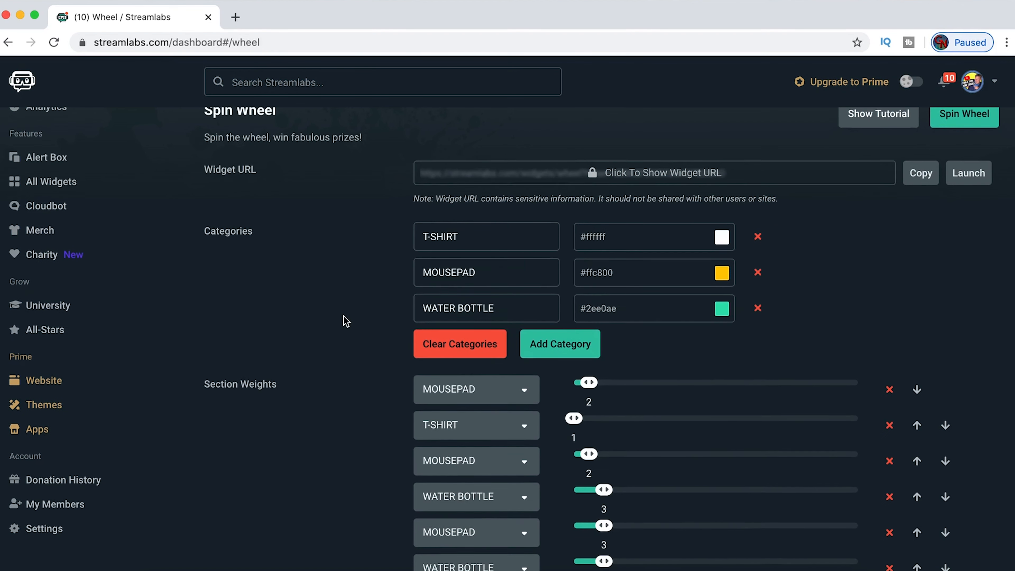
{"action": "scroll", "coordinate": [347, 317], "scroll_direction": "up", "scroll_amount": 10}
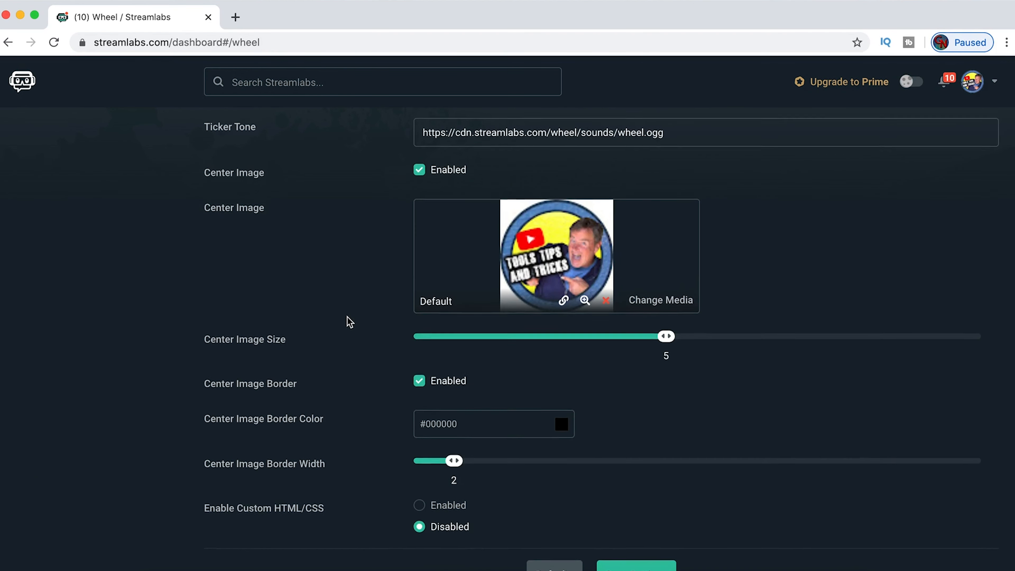
{"action": "scroll", "coordinate": [350, 321], "scroll_direction": "up", "scroll_amount": 10}
{"action": "scroll", "coordinate": [347, 320], "scroll_direction": "down", "scroll_amount": 7}
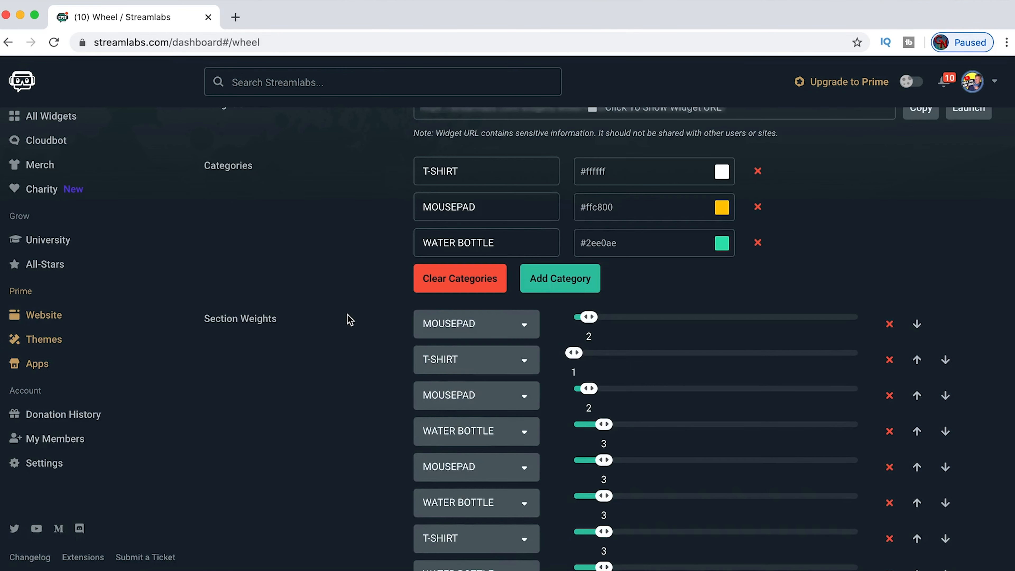
{"action": "scroll", "coordinate": [350, 321], "scroll_direction": "down", "scroll_amount": 5}
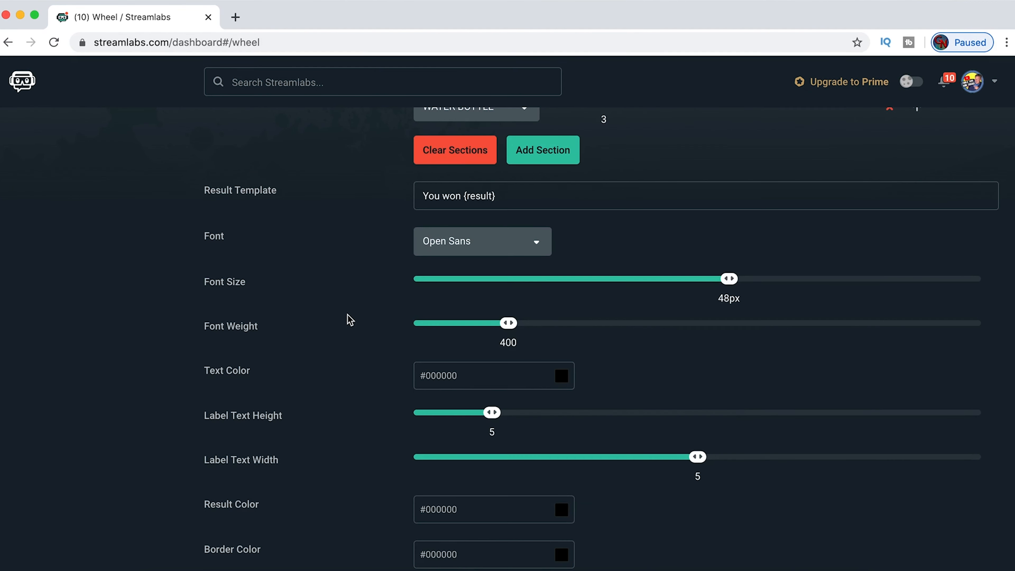
{"action": "scroll", "coordinate": [351, 320], "scroll_direction": "down", "scroll_amount": 15}
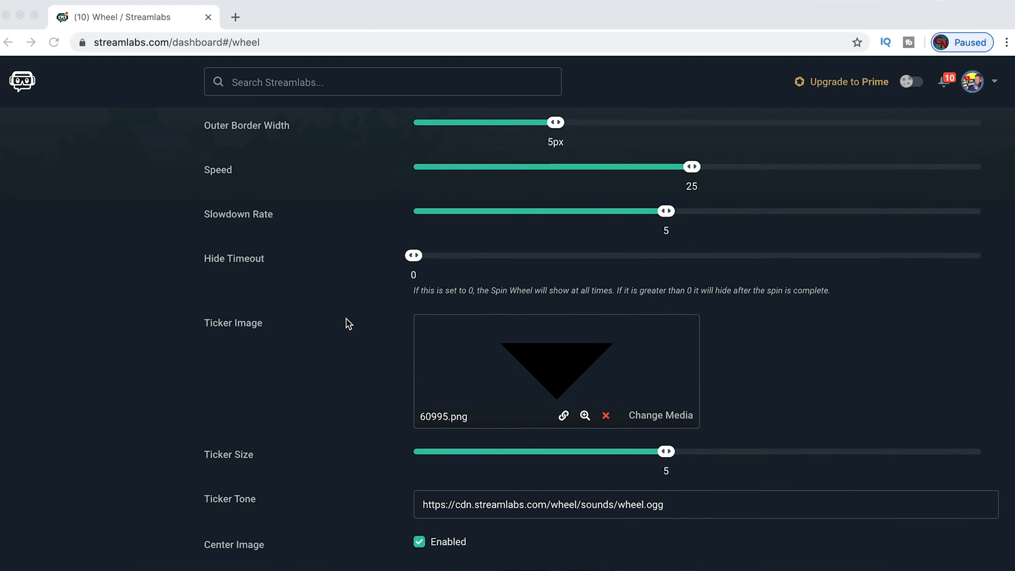
{"action": "scroll", "coordinate": [365, 329], "scroll_direction": "down", "scroll_amount": 5}
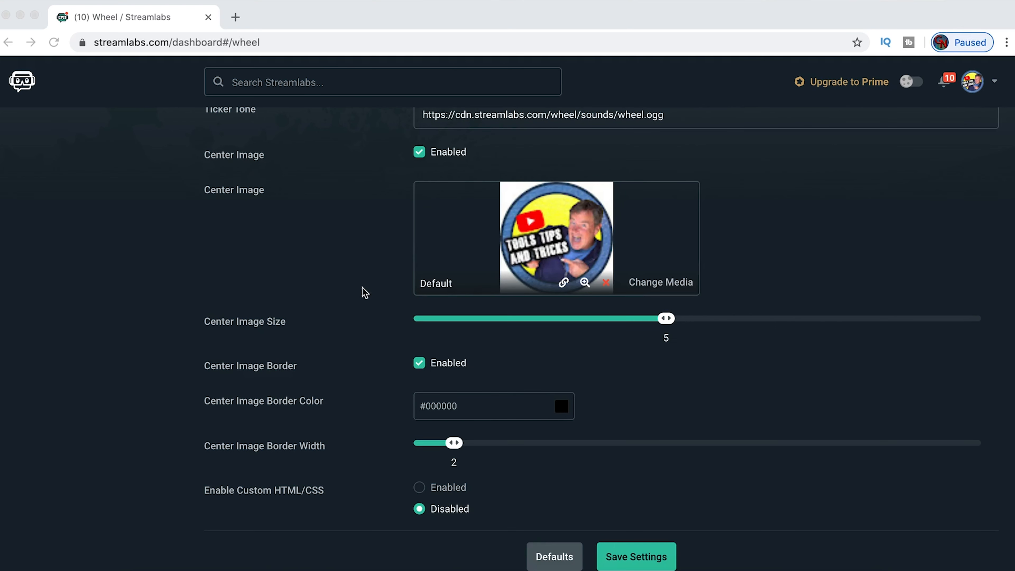
Step: Save the Spin Wheel's settings and copy its widget URL
{"action": "left_click", "coordinate": [623, 552]}
{"action": "scroll", "coordinate": [845, 360], "scroll_direction": "up", "scroll_amount": 20}
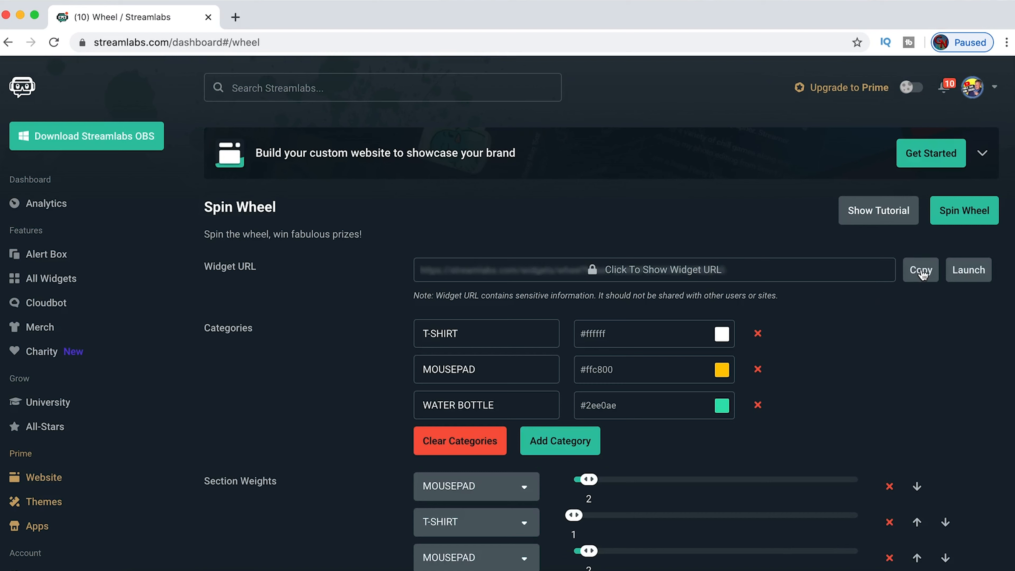
{"action": "left_click", "coordinate": [922, 271]}
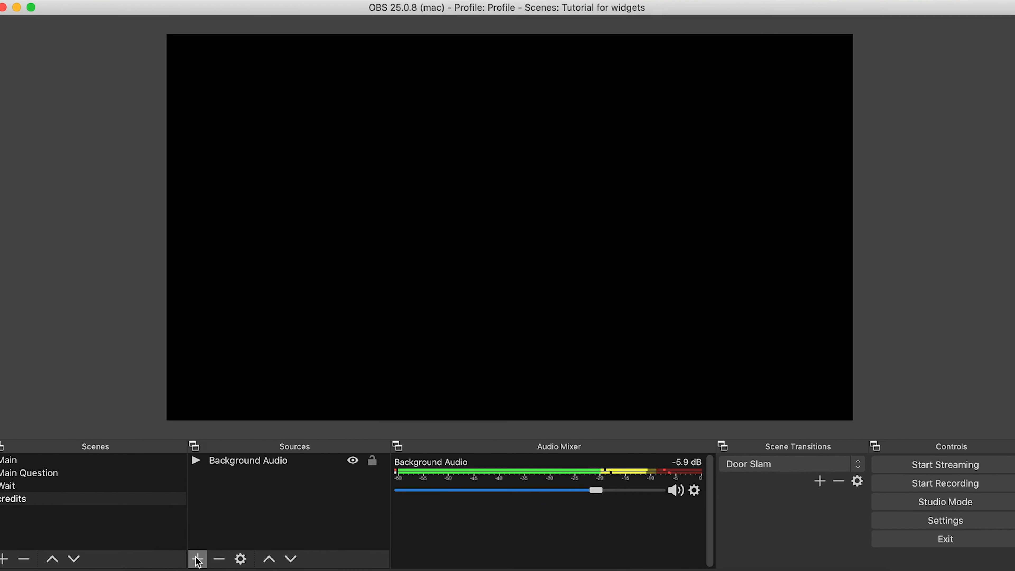
Step: Add a browser source named "wheel" to the credits scene, using the copied Spin Wheel widget URL
{"action": "left_click", "coordinate": [197, 559]}
{"action": "left_click", "coordinate": [256, 338]}
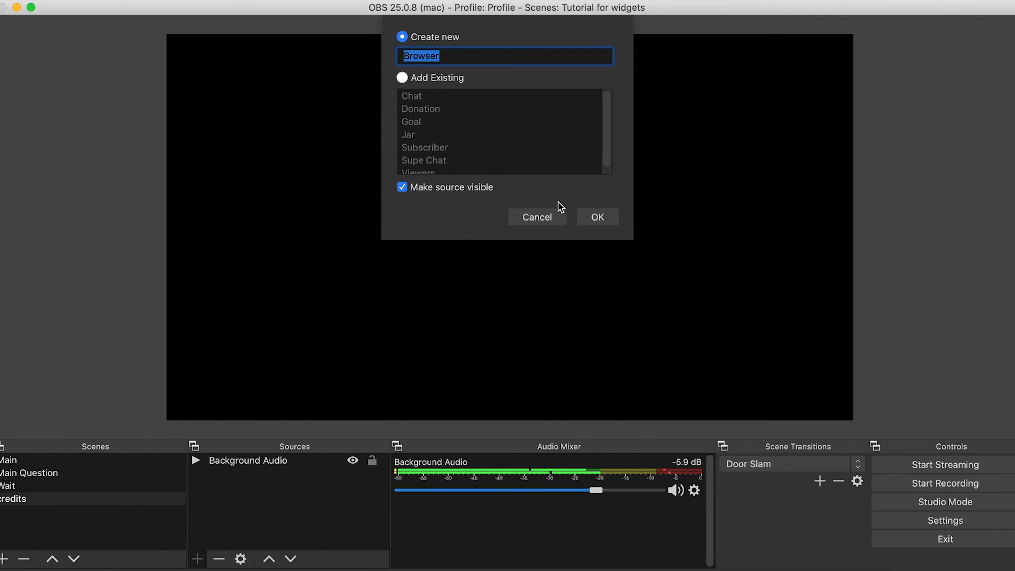
{"action": "type", "text": "wheel"}
{"action": "left_click", "coordinate": [597, 217]}
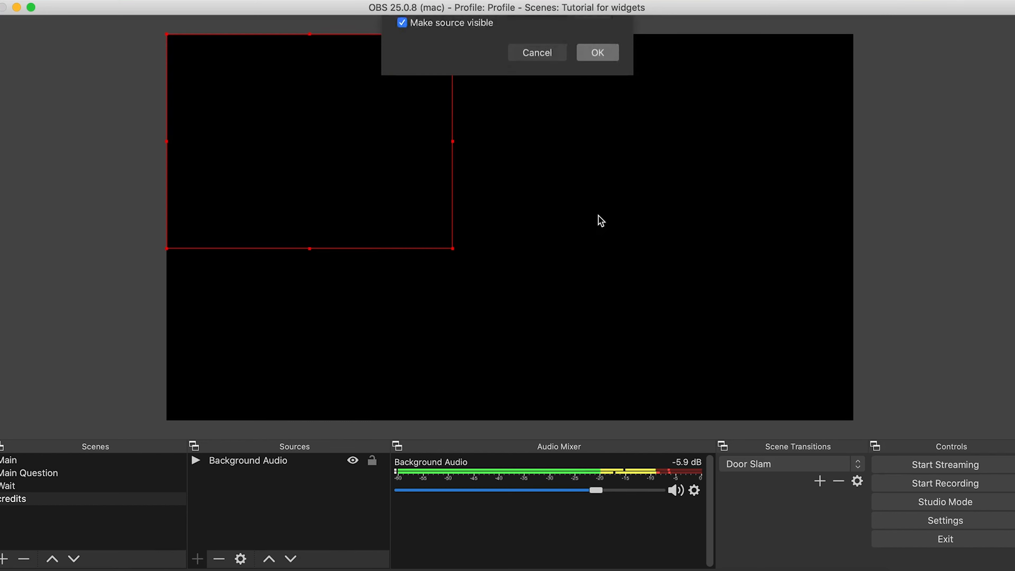
{"action": "left_click_drag", "start_coordinate": [500, 322], "coordinate": [328, 327]}
{"action": "key", "text": "super+v"}
{"action": "left_click", "coordinate": [715, 470]}
Step: Enlarge the wheel source on the canvas and reposition it so the whole wheel shows near the middle
{"action": "left_click_drag", "start_coordinate": [453, 248], "coordinate": [682, 420]}
{"action": "left_click_drag", "start_coordinate": [683, 227], "coordinate": [812, 218]}
{"action": "left_click_drag", "start_coordinate": [631, 247], "coordinate": [654, 264]}
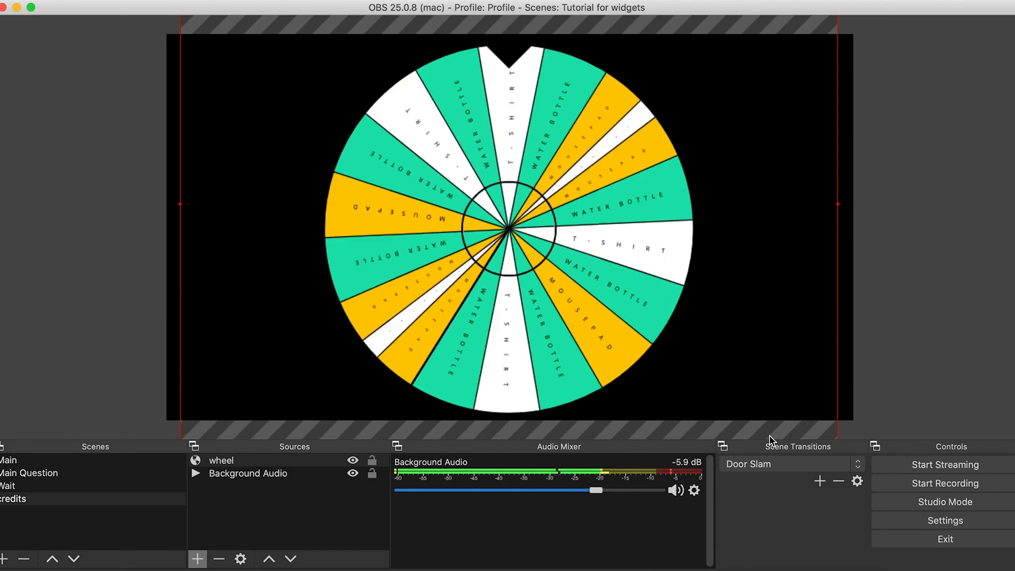
Step: Add a Color Source with its default name and white fill, and move it below the wheel source
{"action": "left_click", "coordinate": [197, 559]}
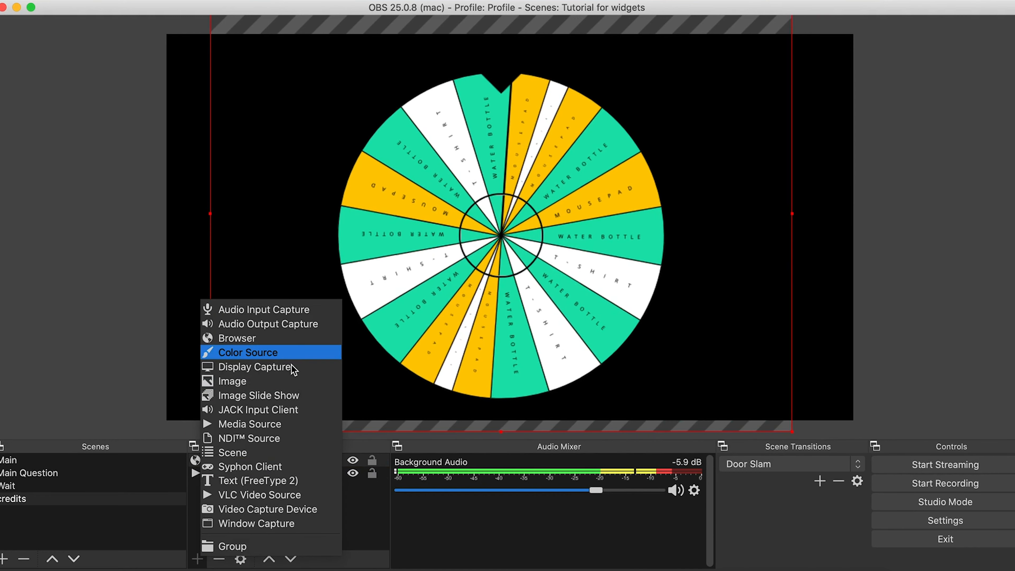
{"action": "left_click", "coordinate": [260, 352]}
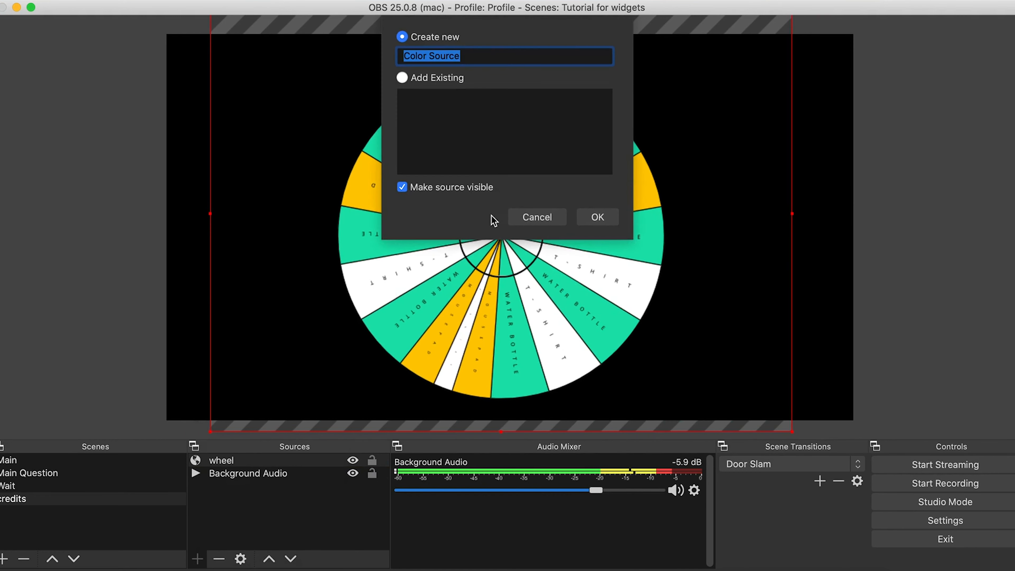
{"action": "left_click", "coordinate": [596, 218]}
{"action": "left_click", "coordinate": [719, 474]}
{"action": "left_click_drag", "start_coordinate": [237, 460], "coordinate": [239, 480]}
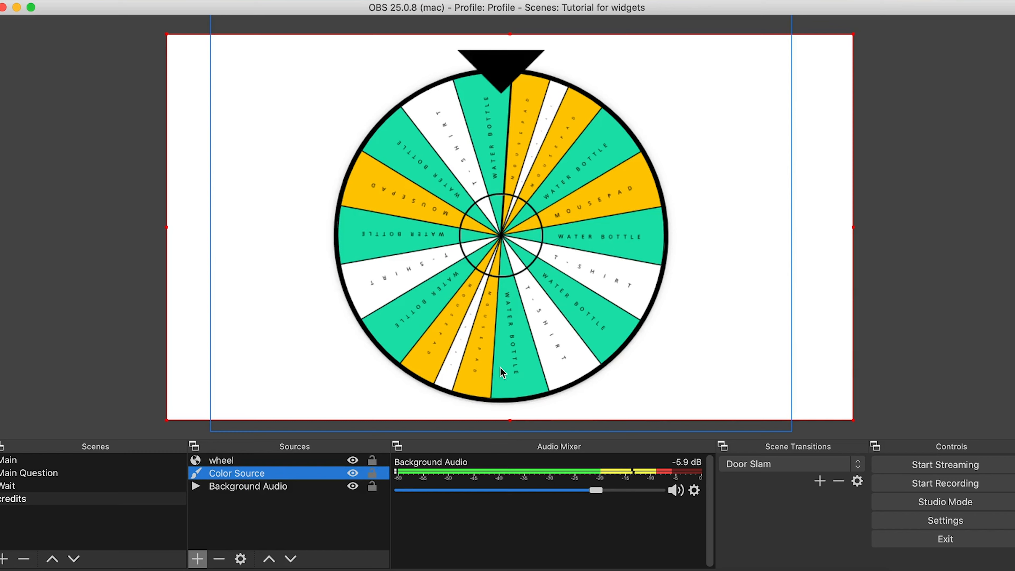
Step: Switch to Streamlabs in the browser and open the Poll widget from the widget gallery
{"action": "left_click", "coordinate": [276, 568]}
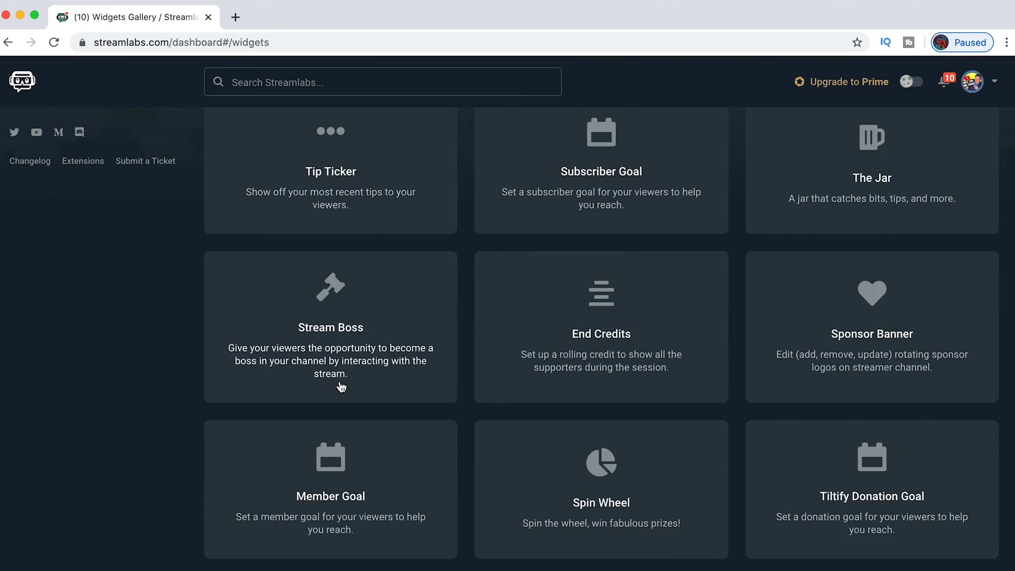
{"action": "scroll", "coordinate": [340, 386], "scroll_direction": "down", "scroll_amount": 5}
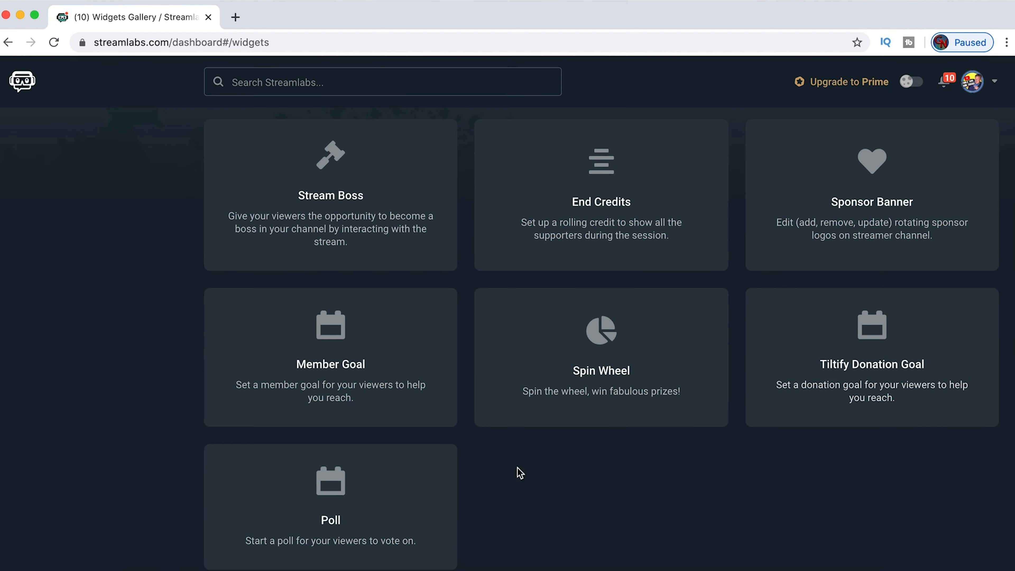
{"action": "left_click", "coordinate": [420, 492]}
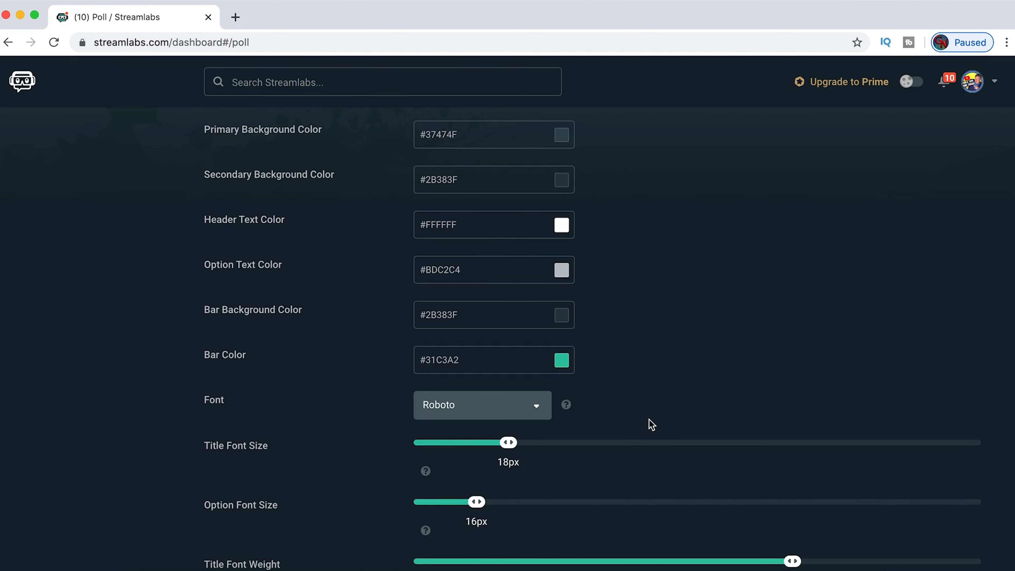
Step: Examine the Poll widget's preview and its color, font, size, weight and custom HTML/CSS settings
{"action": "scroll", "coordinate": [642, 414], "scroll_direction": "up", "scroll_amount": 10}
{"action": "scroll", "coordinate": [596, 427], "scroll_direction": "down", "scroll_amount": 8}
{"action": "scroll", "coordinate": [717, 345], "scroll_direction": "up", "scroll_amount": 6}
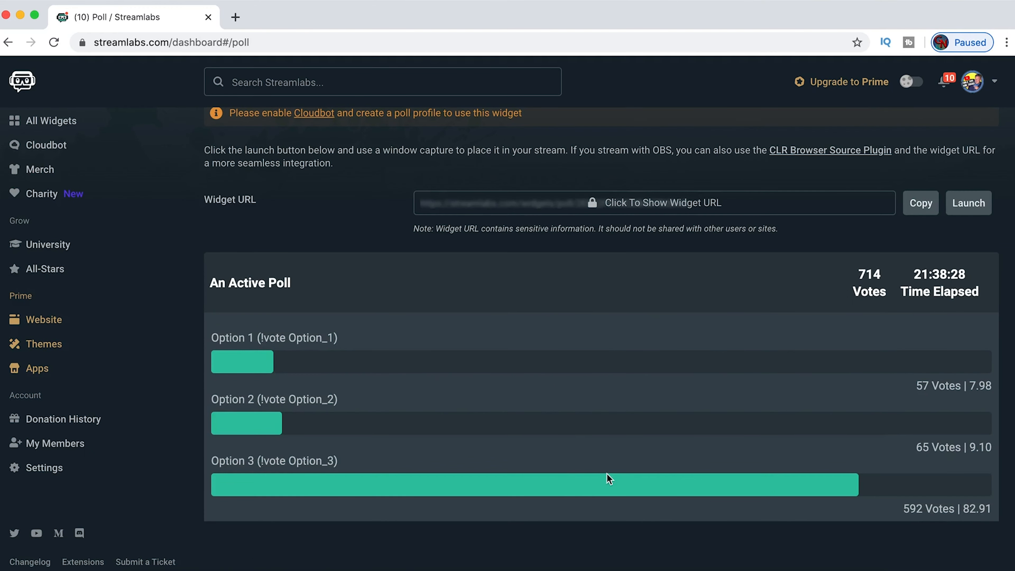
{"action": "scroll", "coordinate": [607, 474], "scroll_direction": "down", "scroll_amount": 15}
{"action": "scroll", "coordinate": [631, 483], "scroll_direction": "down", "scroll_amount": 5}
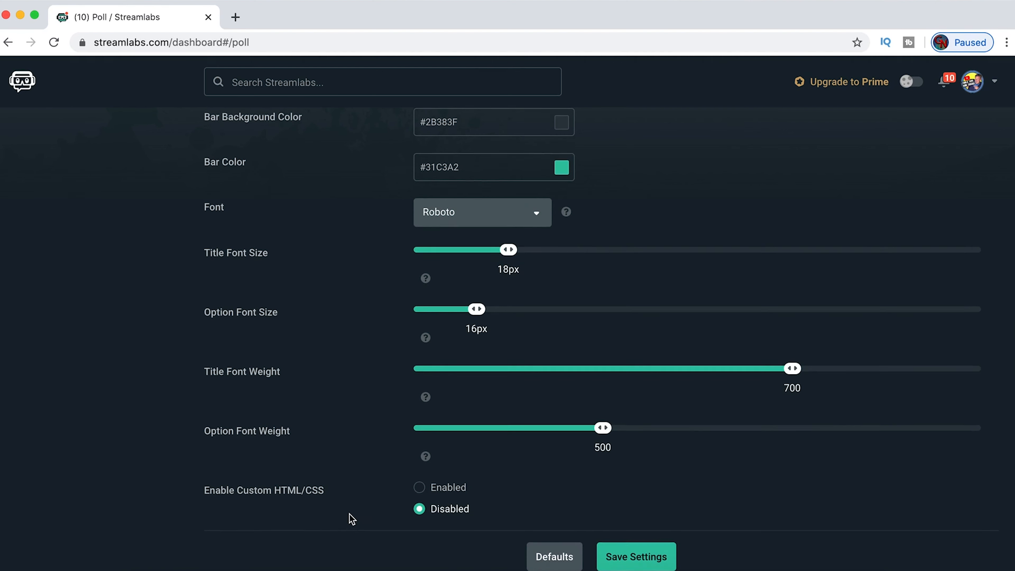
{"action": "scroll", "coordinate": [397, 510], "scroll_direction": "up", "scroll_amount": 4}
{"action": "scroll", "coordinate": [396, 510], "scroll_direction": "up", "scroll_amount": 12}
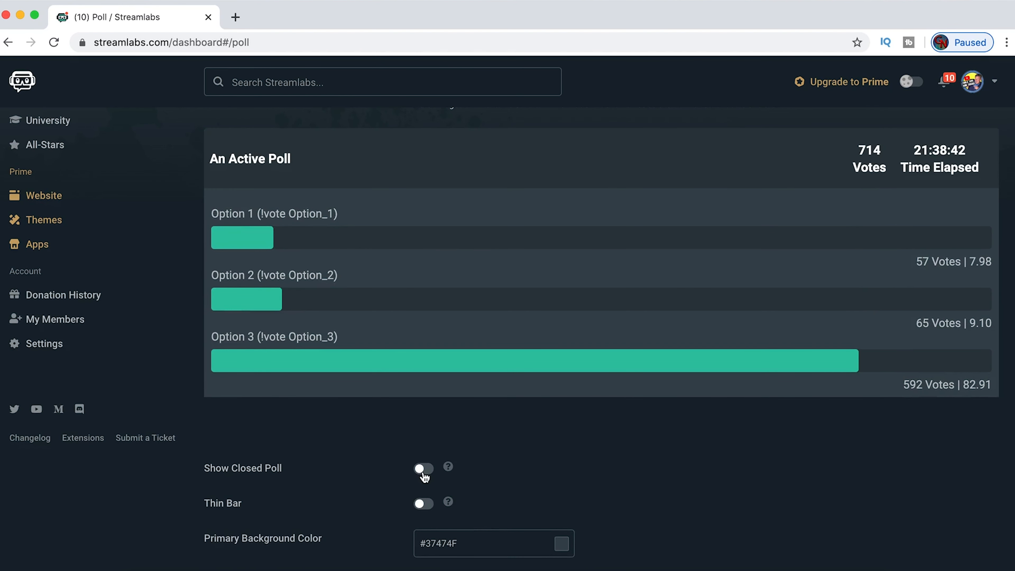
Step: Try out Show Closed Poll, leave it disabled, and enable Thin Bar for the poll display
{"action": "left_click", "coordinate": [418, 472]}
{"action": "left_click", "coordinate": [424, 471]}
{"action": "left_click", "coordinate": [420, 506]}
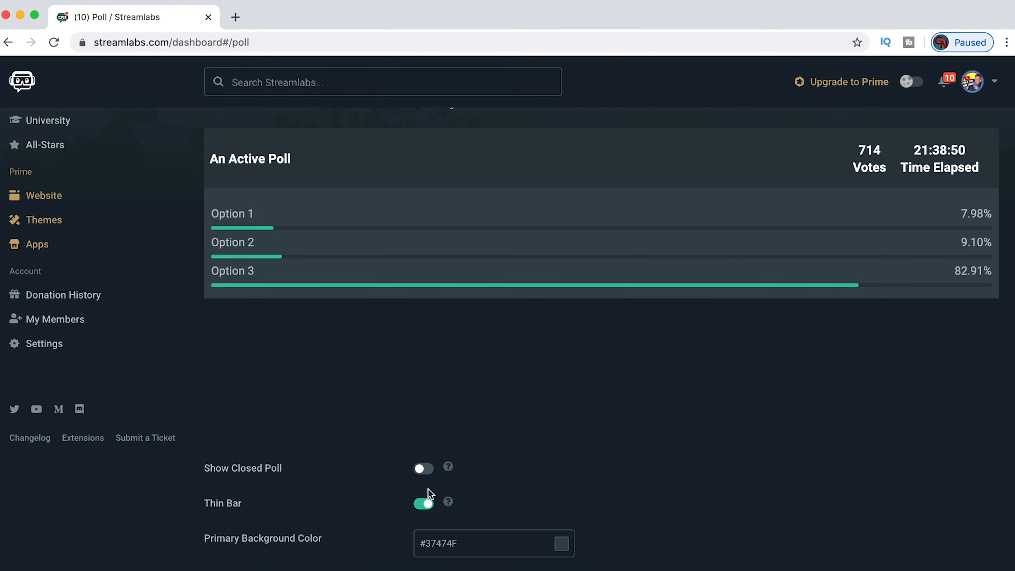
{"action": "left_click", "coordinate": [424, 471]}
{"action": "mouse_move", "coordinate": [449, 472]}
{"action": "scroll", "coordinate": [464, 472], "scroll_direction": "up", "scroll_amount": 4}
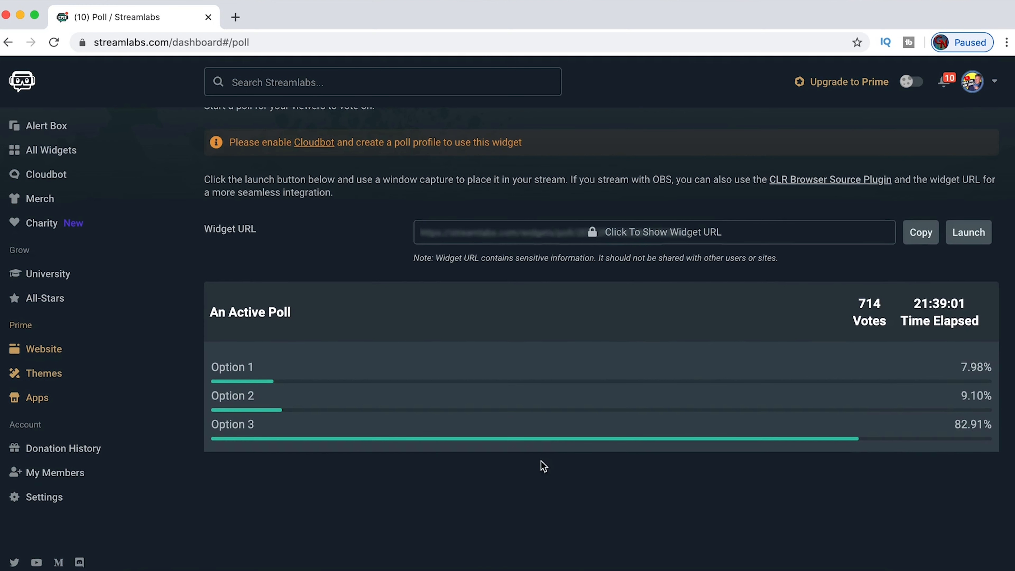
{"action": "scroll", "coordinate": [762, 312], "scroll_direction": "up", "scroll_amount": 1}
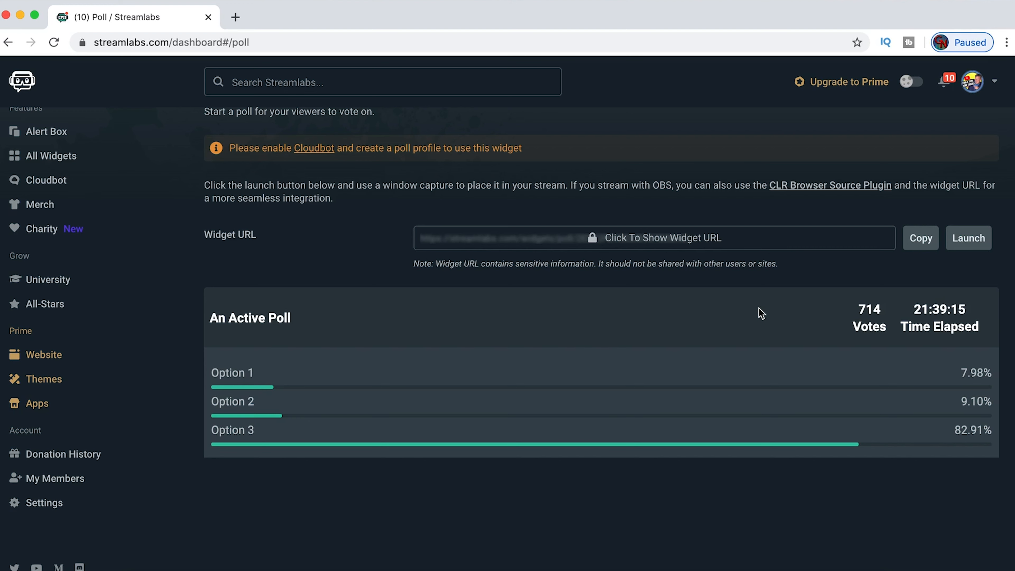
Step: Open the Polls section of Cloudbot and start a new poll profile
{"action": "left_click", "coordinate": [315, 148]}
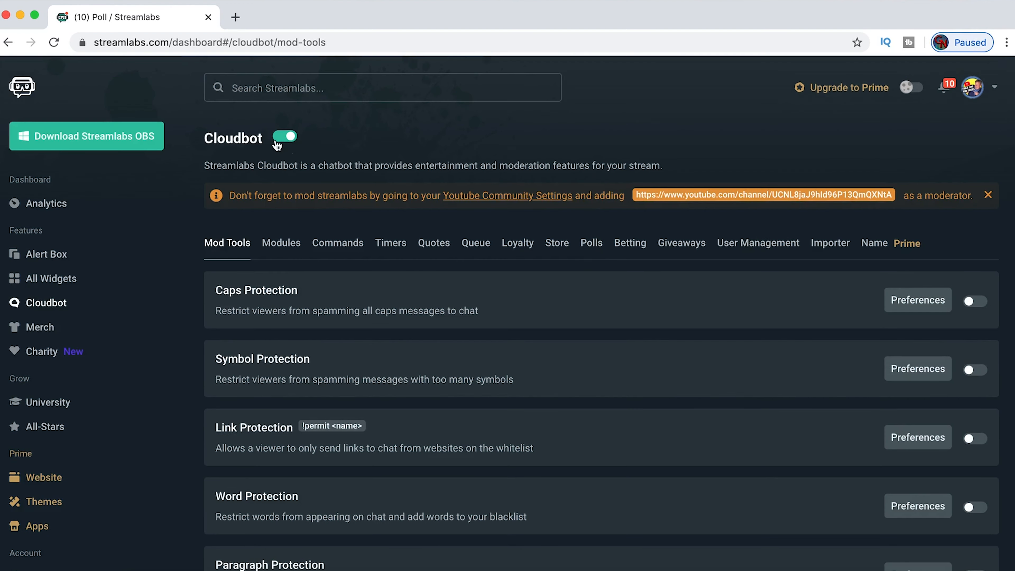
{"action": "left_click", "coordinate": [591, 240]}
{"action": "scroll", "coordinate": [505, 313], "scroll_direction": "down", "scroll_amount": 3}
{"action": "left_click", "coordinate": [312, 276]}
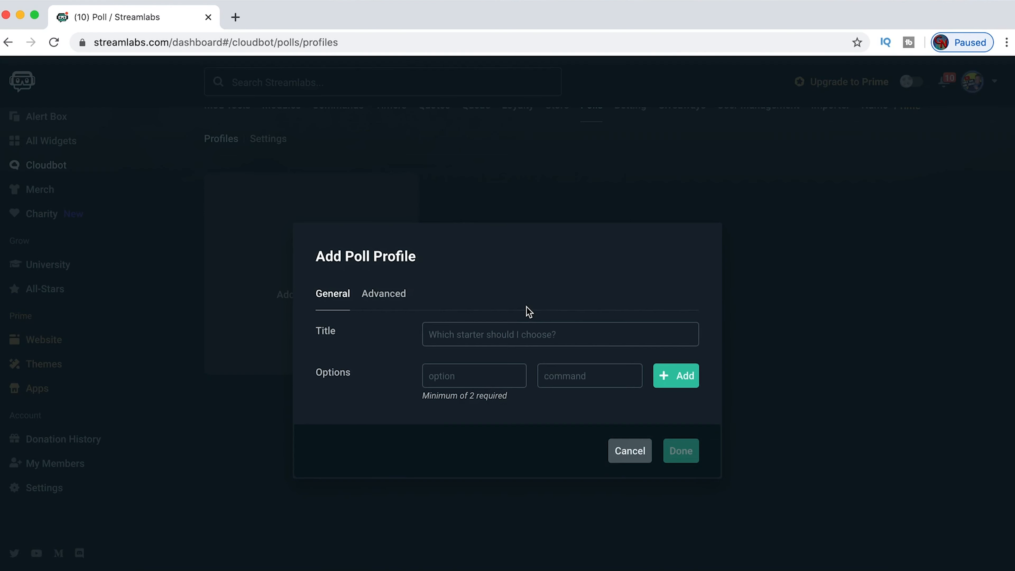
Step: Title the poll profile "Bacon is good!" and add the option "Yes!" with the command "a"
{"action": "type", "text": "Bacon is good!"}
{"action": "left_click", "coordinate": [490, 382]}
{"action": "type", "text": "Yes!"}
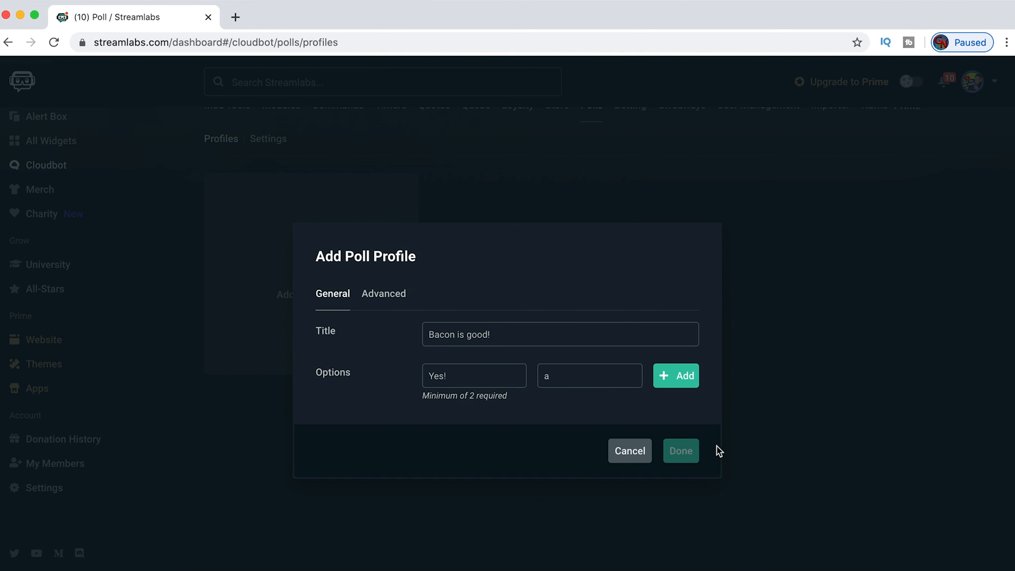
{"action": "left_click", "coordinate": [672, 377]}
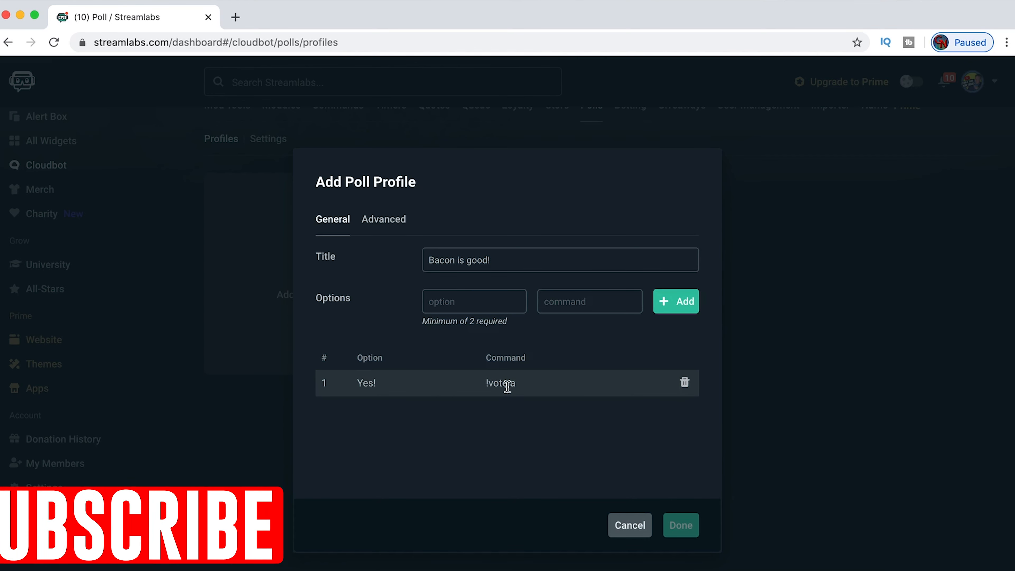
Step: Add a second poll option "No!" with the command "z"
{"action": "left_click", "coordinate": [470, 305]}
{"action": "type", "text": "No!"}
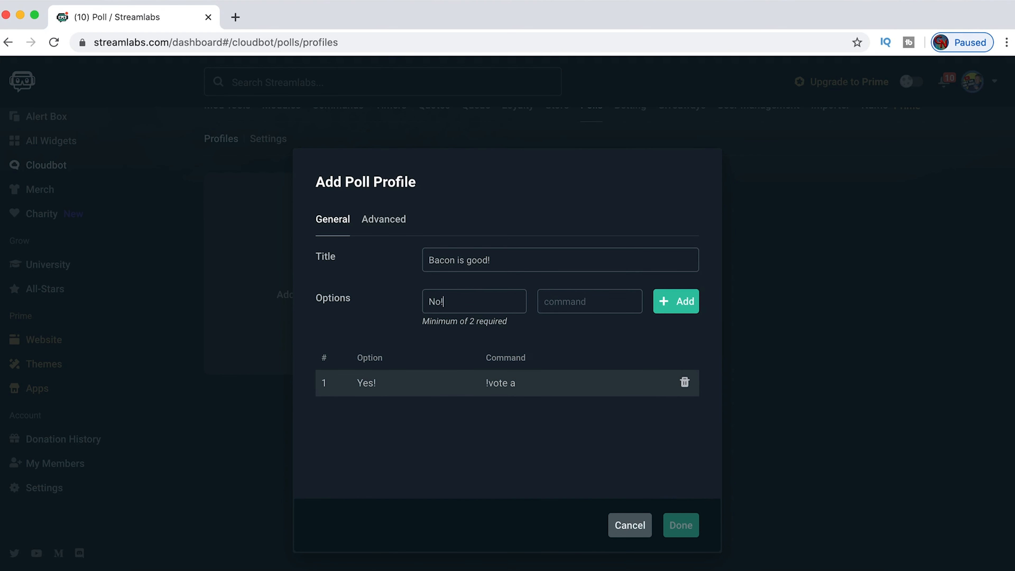
{"action": "left_click", "coordinate": [571, 305]}
Step: Check the poll profile's advanced timer and chat notification options, and save the profile
{"action": "left_click", "coordinate": [384, 219]}
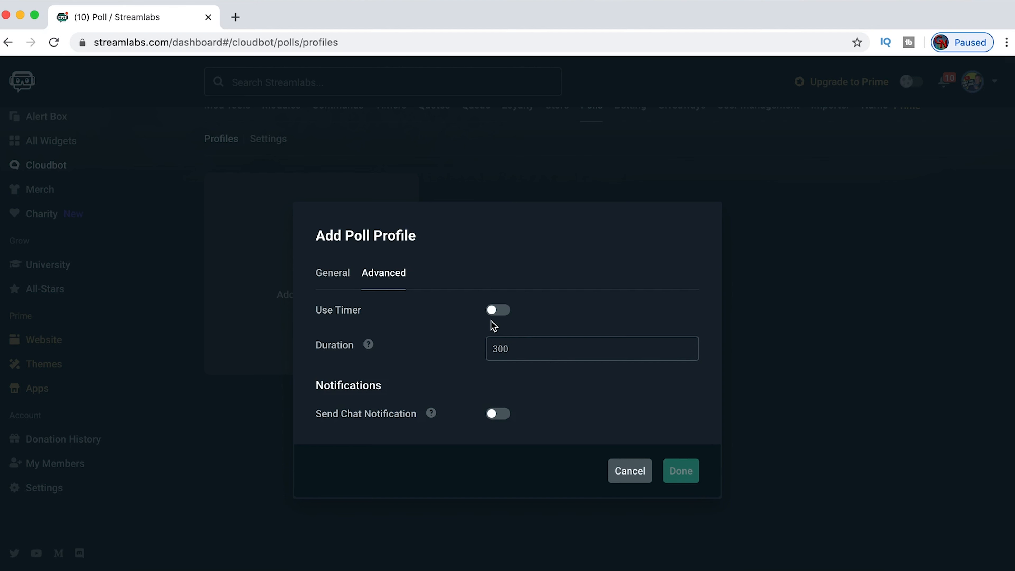
{"action": "mouse_move", "coordinate": [433, 413]}
{"action": "left_click", "coordinate": [333, 273]}
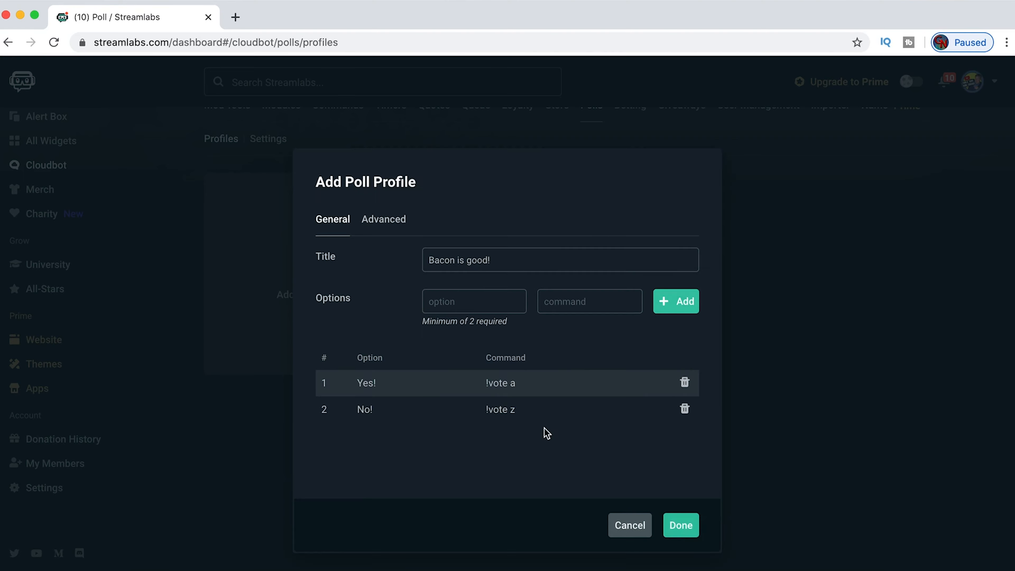
{"action": "left_click", "coordinate": [681, 470]}
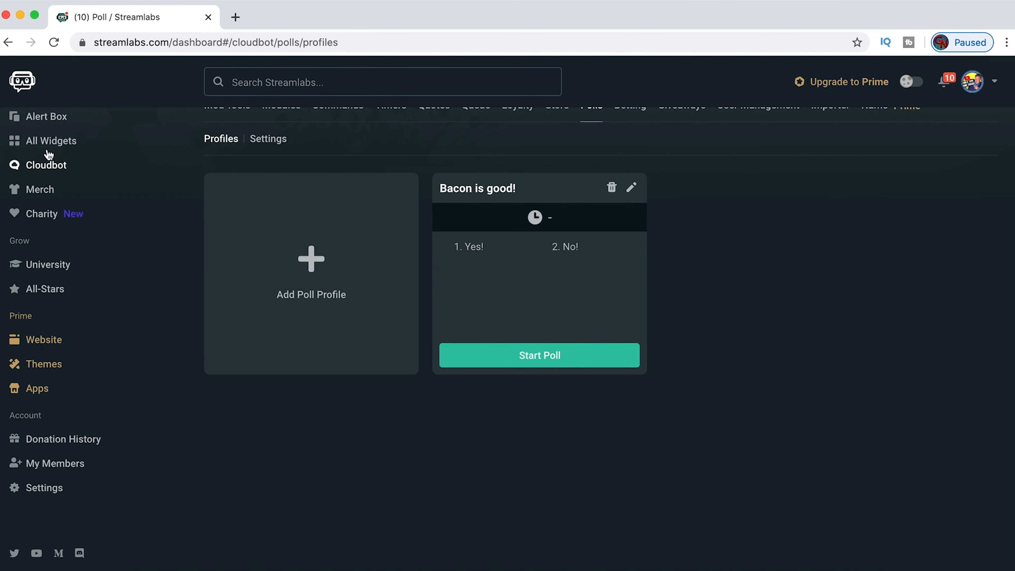
Step: Return to the widget gallery and reopen the Poll widget
{"action": "left_click", "coordinate": [45, 145]}
{"action": "scroll", "coordinate": [603, 400], "scroll_direction": "down", "scroll_amount": 15}
{"action": "scroll", "coordinate": [606, 450], "scroll_direction": "down", "scroll_amount": 3}
{"action": "left_click", "coordinate": [333, 495]}
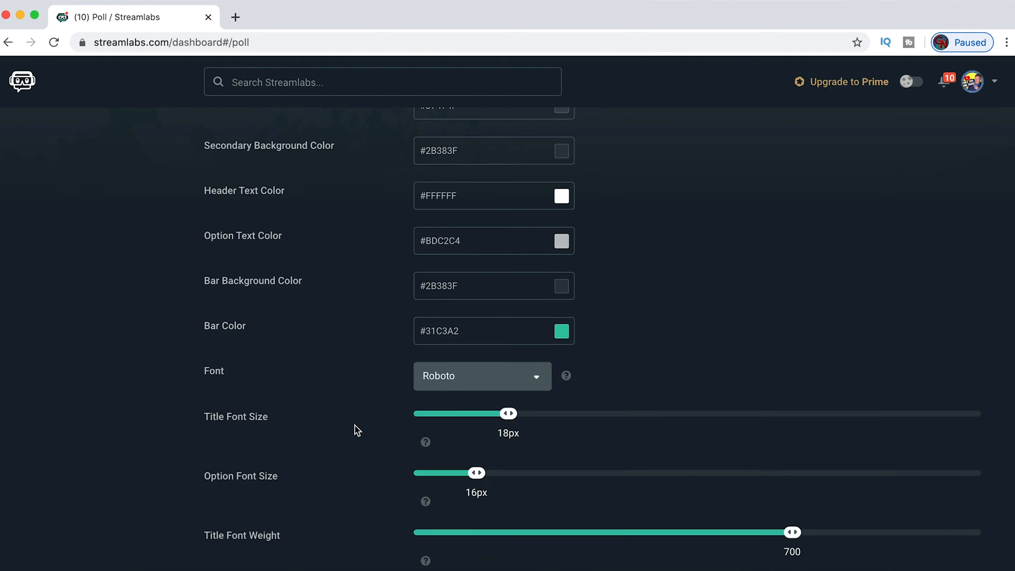
Step: Save the Poll widget's settings and copy its widget URL
{"action": "scroll", "coordinate": [356, 429], "scroll_direction": "down", "scroll_amount": 4}
{"action": "left_click", "coordinate": [632, 558]}
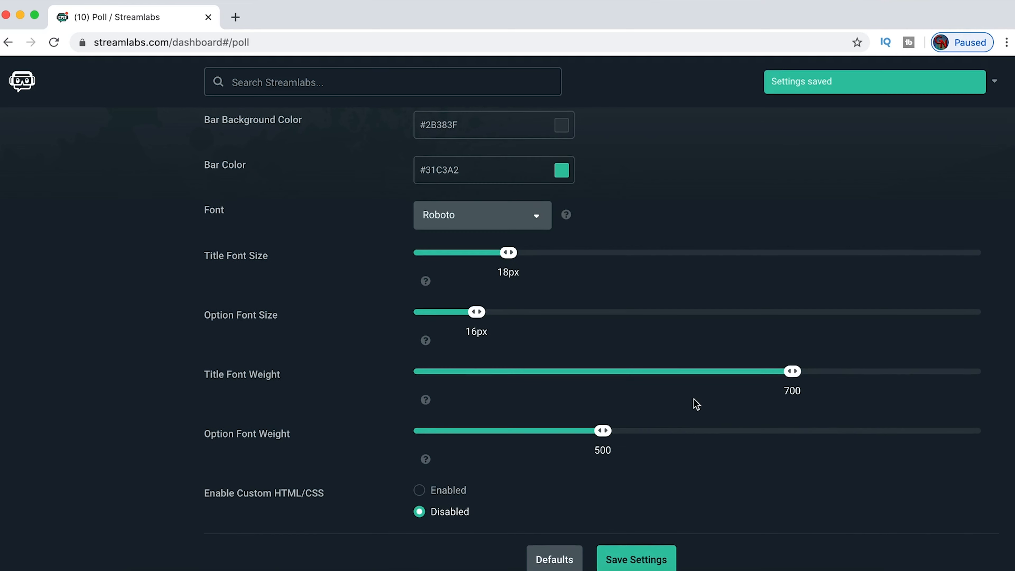
{"action": "scroll", "coordinate": [695, 402], "scroll_direction": "up", "scroll_amount": 10}
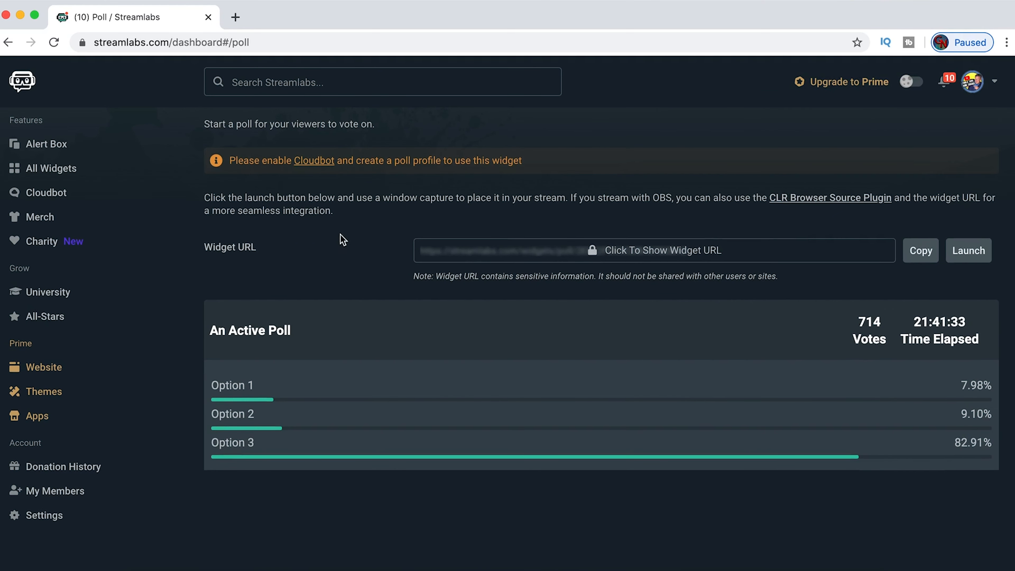
{"action": "left_click", "coordinate": [922, 250]}
{"action": "scroll", "coordinate": [504, 412], "scroll_direction": "down", "scroll_amount": 6}
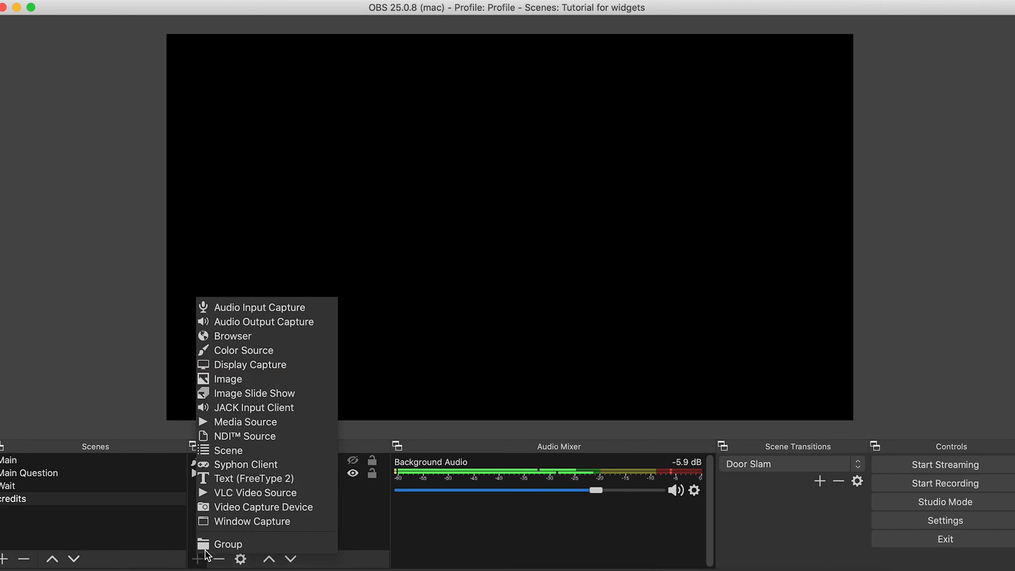
Step: In OBS, add a browser source named "Poll" with the copied widget URL and enlarge it on the canvas
{"action": "left_click", "coordinate": [272, 339]}
{"action": "type", "text": "Poll"}
{"action": "key", "text": "Return"}
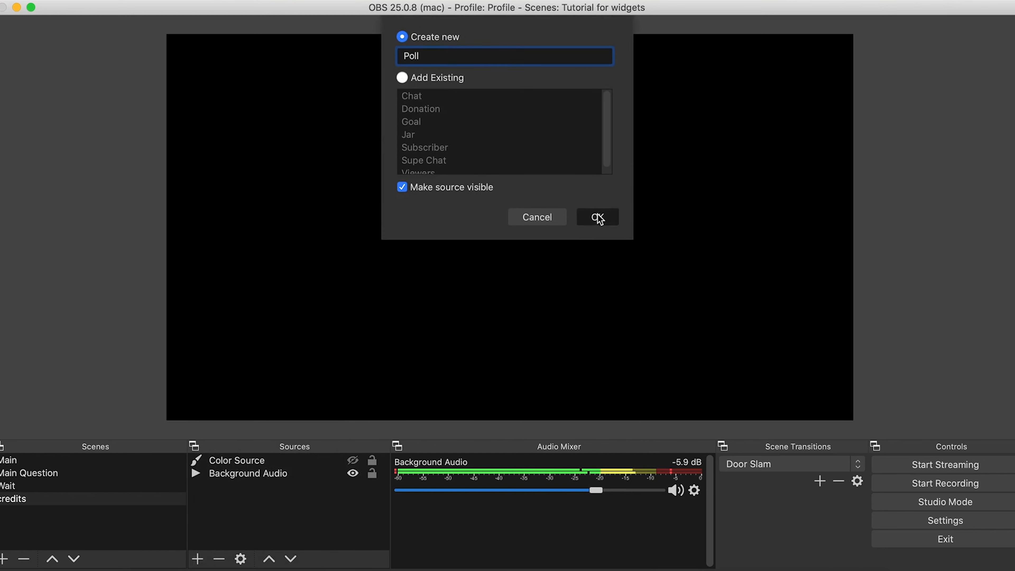
{"action": "left_click", "coordinate": [536, 323]}
{"action": "left_click_drag", "start_coordinate": [504, 323], "coordinate": [315, 328]}
{"action": "key", "text": "cmd+v"}
{"action": "left_click", "coordinate": [722, 474]}
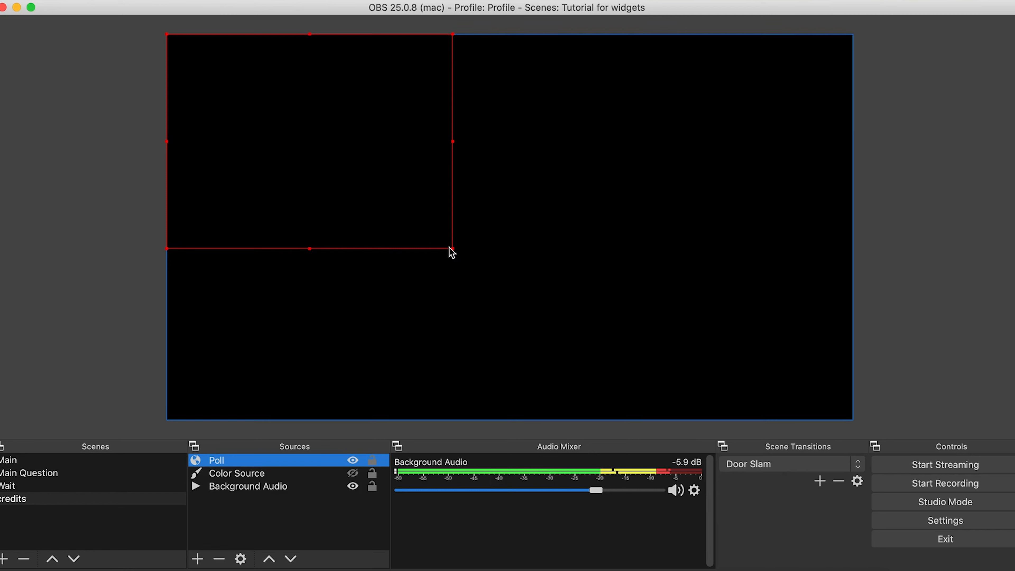
{"action": "left_click", "coordinate": [472, 272]}
{"action": "left_click_drag", "start_coordinate": [472, 271], "coordinate": [574, 343]}
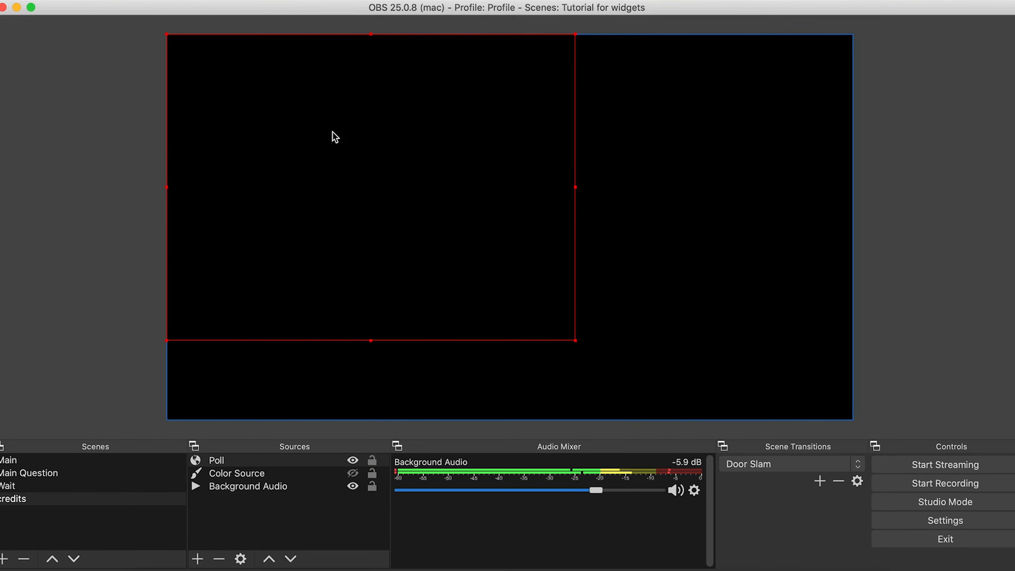
Step: Start the "Bacon is good!" poll from Cloudbot's poll profiles in Streamlabs and return to OBS to view it
{"action": "left_click", "coordinate": [211, 568]}
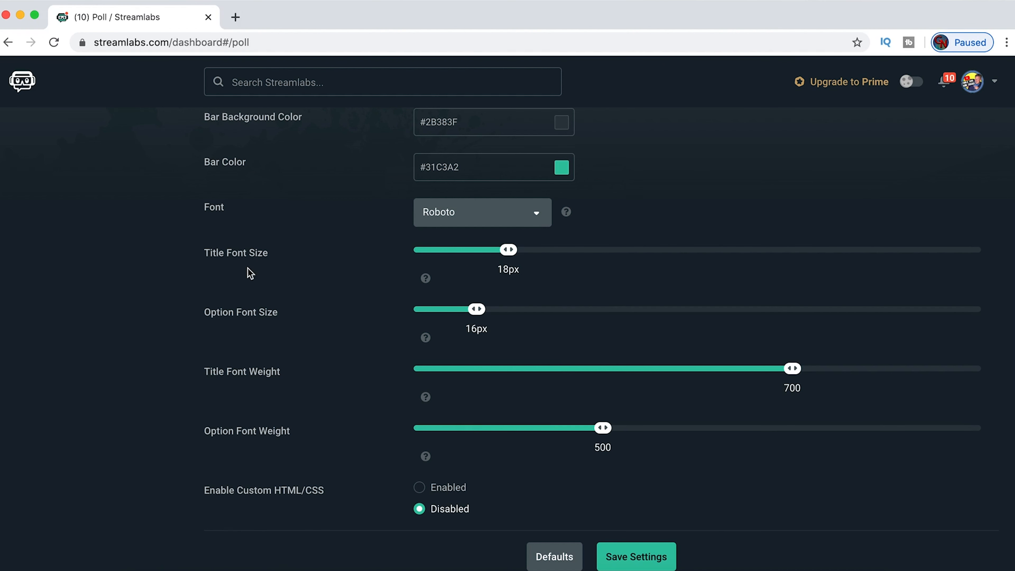
{"action": "scroll", "coordinate": [254, 272], "scroll_direction": "up", "scroll_amount": 15}
{"action": "left_click", "coordinate": [314, 236]}
{"action": "left_click", "coordinate": [221, 216]}
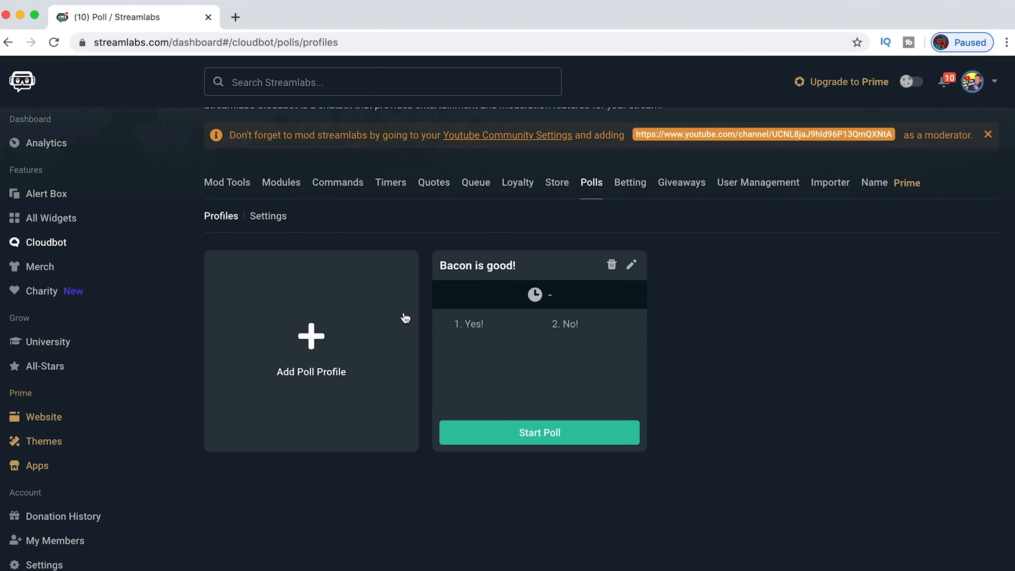
{"action": "left_click", "coordinate": [556, 434]}
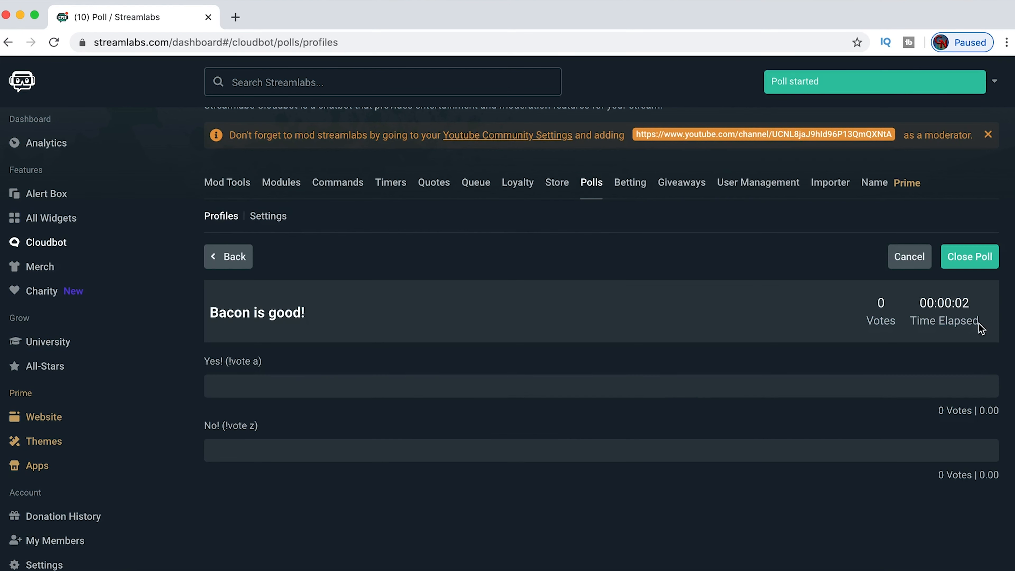
{"action": "left_click", "coordinate": [629, 568]}
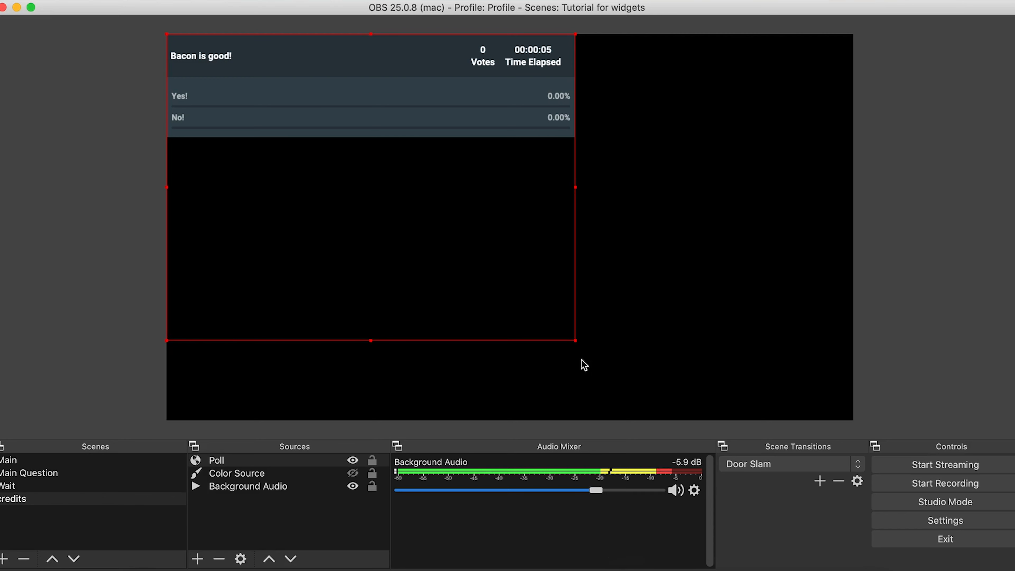